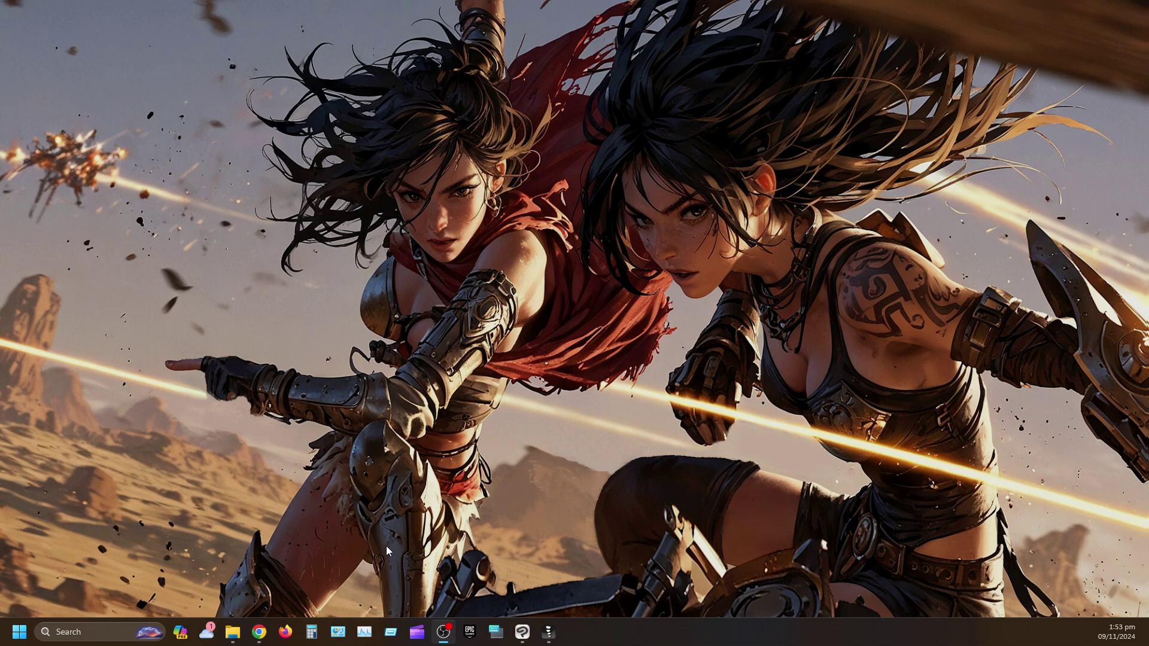
Step: Switch to Clip Studio Paint, preview the Full Body Copy layer at reduced opacity and restore it to 100%
{"action": "left_click", "coordinate": [519, 632]}
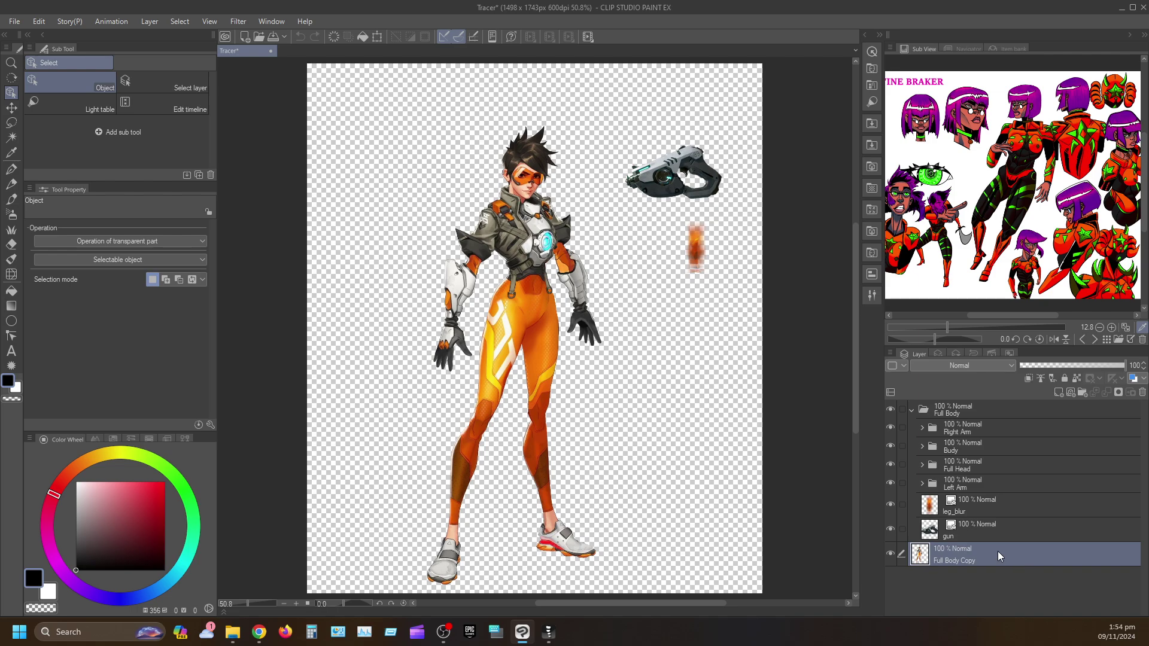
{"action": "left_click", "coordinate": [1067, 366]}
{"action": "left_click_drag", "start_coordinate": [1067, 366], "coordinate": [1131, 367]}
Step: Expand the Right Arm folder, look through its arm and finger layers, and collapse it again
{"action": "left_click", "coordinate": [949, 430]}
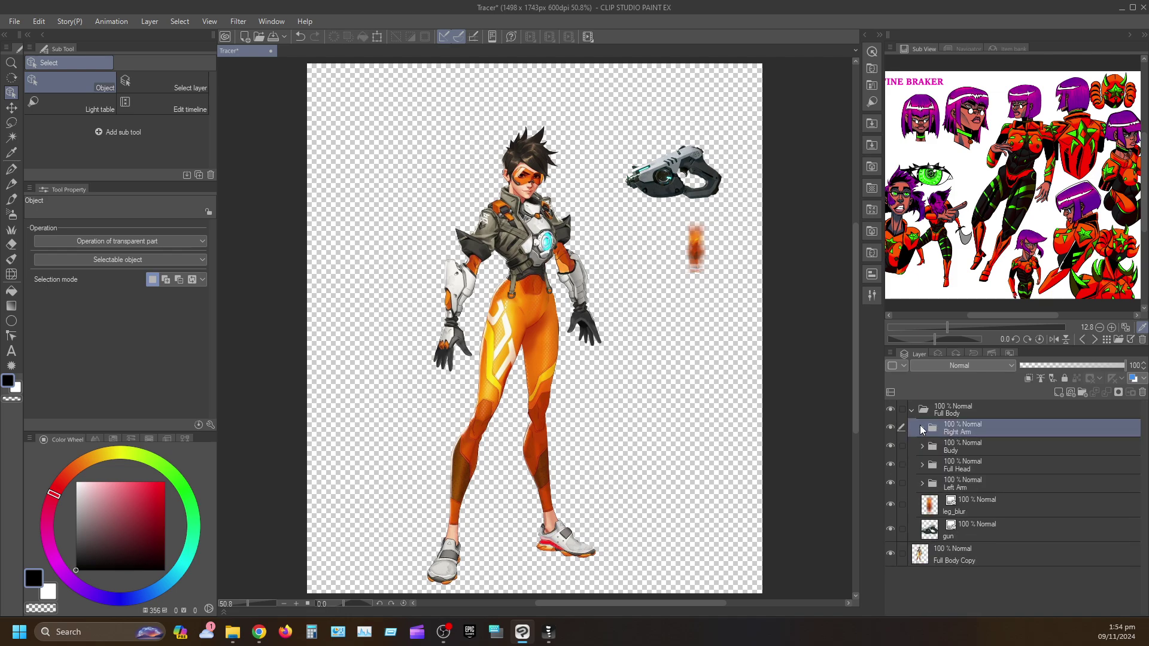
{"action": "left_click", "coordinate": [922, 430]}
{"action": "scroll", "coordinate": [1018, 470], "scroll_direction": "down", "scroll_amount": 2}
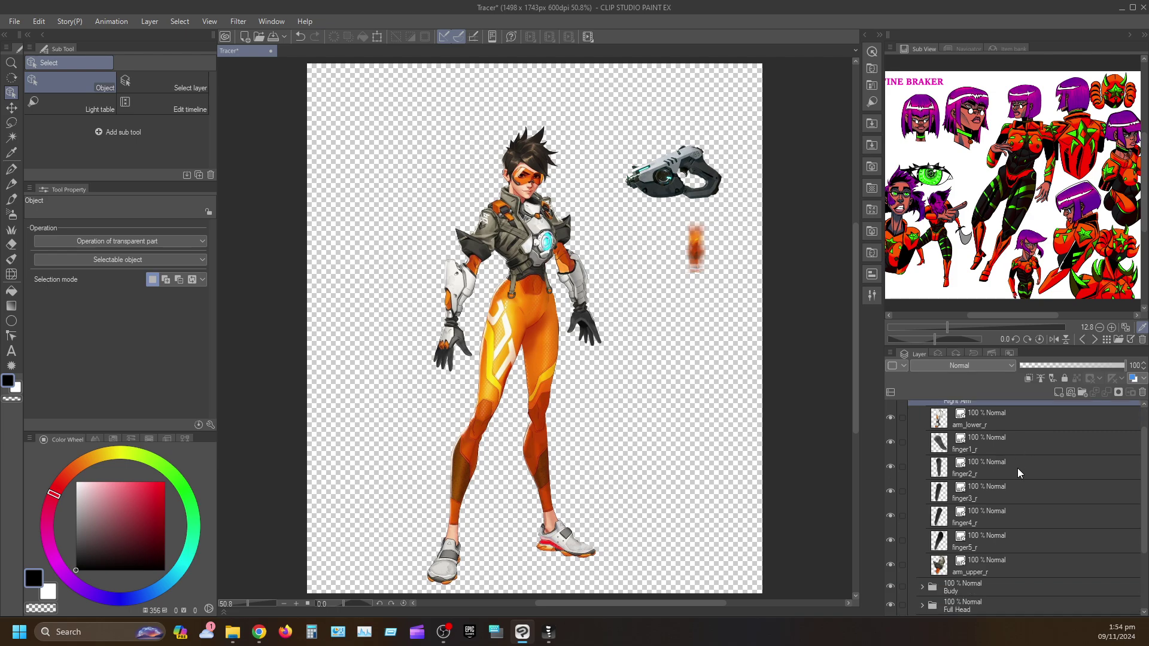
{"action": "scroll", "coordinate": [1010, 468], "scroll_direction": "down", "scroll_amount": 1}
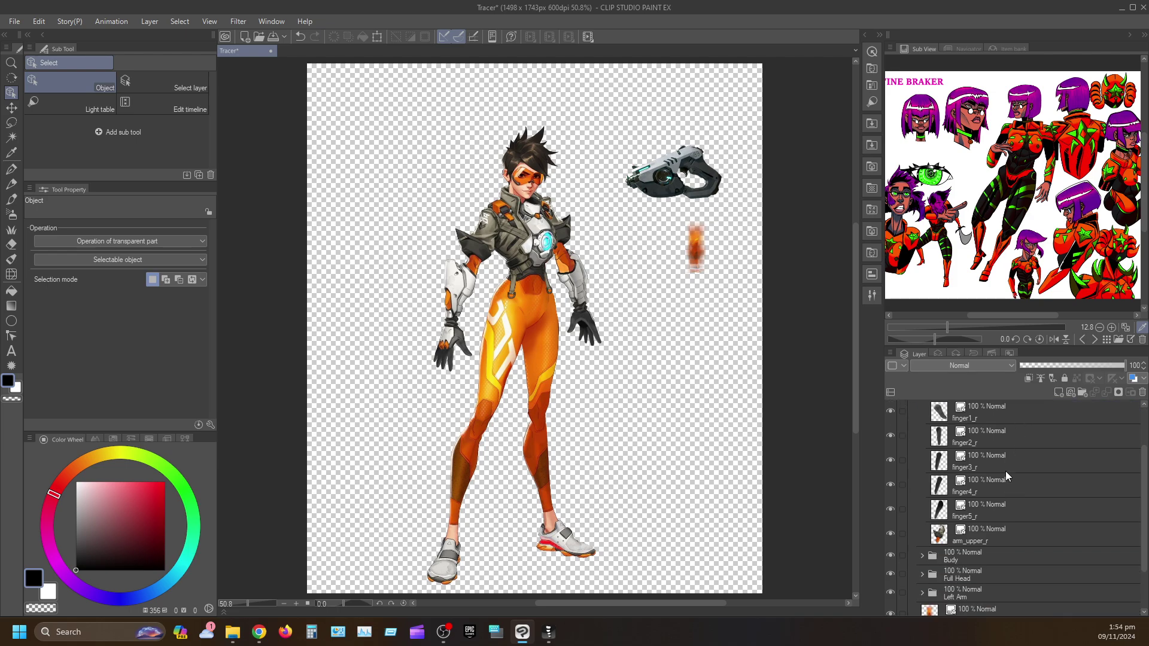
{"action": "scroll", "coordinate": [974, 510], "scroll_direction": "up", "scroll_amount": 1}
{"action": "scroll", "coordinate": [974, 510], "scroll_direction": "up", "scroll_amount": 2}
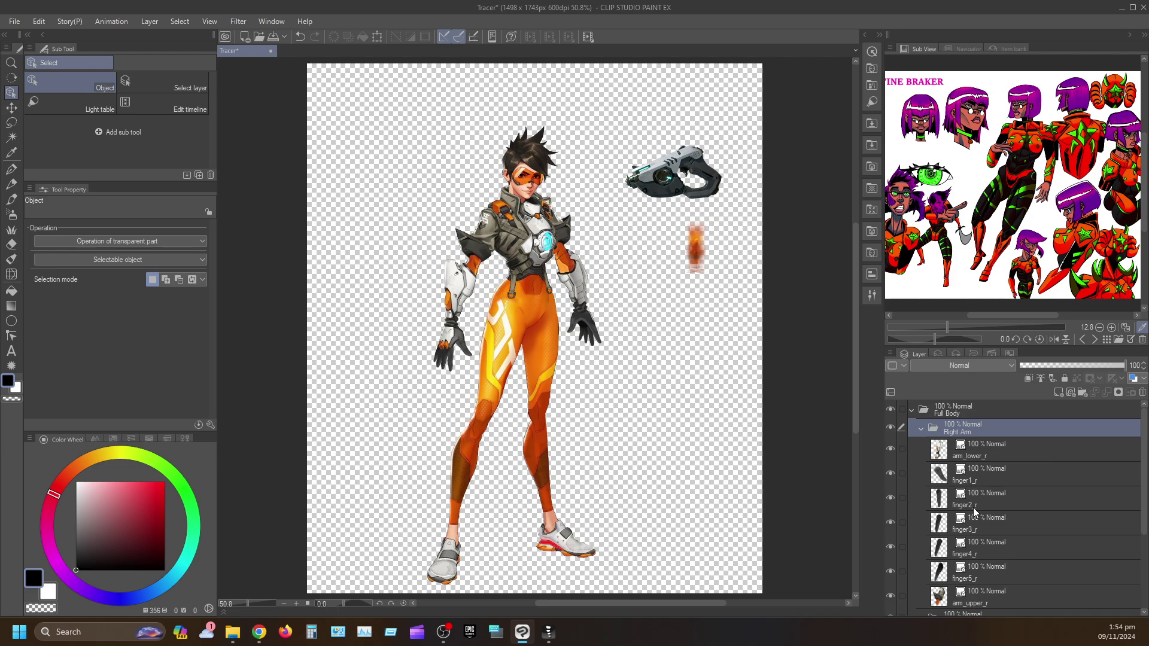
{"action": "left_click", "coordinate": [921, 428]}
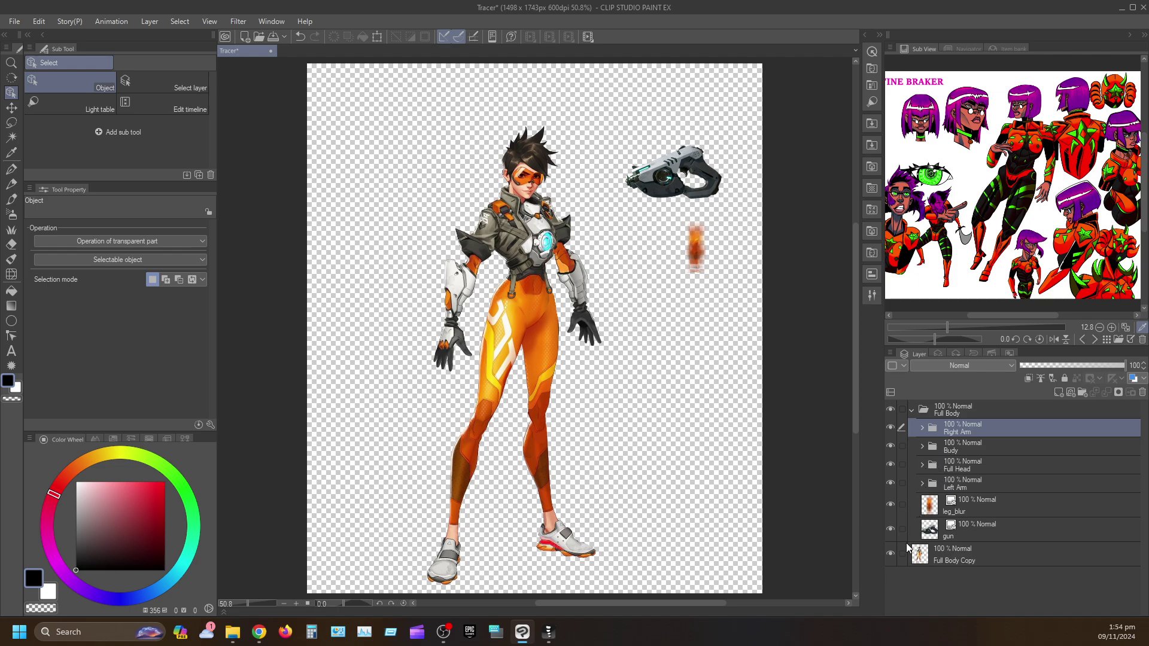
Step: Set the Full Body Copy layer's opacity to 45% and hide the layer
{"action": "left_click", "coordinate": [947, 561]}
{"action": "left_click", "coordinate": [1069, 366]}
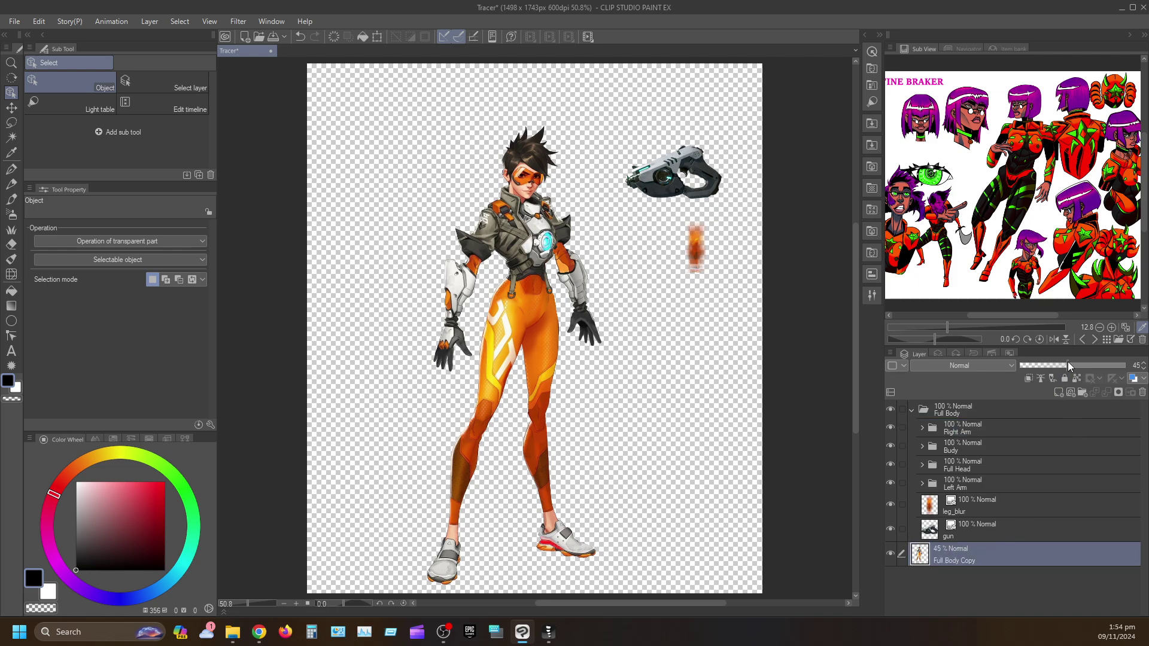
{"action": "left_click", "coordinate": [890, 556]}
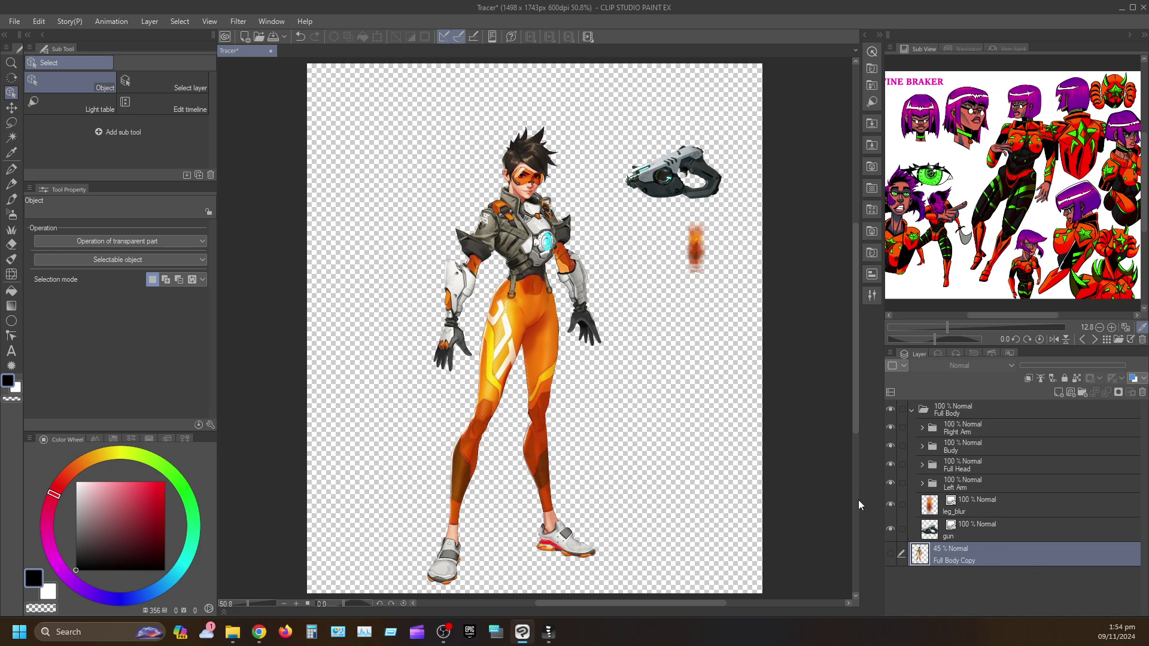
Step: Isolate the Right Arm folder by hiding the gun and leg_blur layers and the Left Arm, Full Head and Body folders
{"action": "left_click", "coordinate": [891, 528]}
{"action": "left_click", "coordinate": [891, 504]}
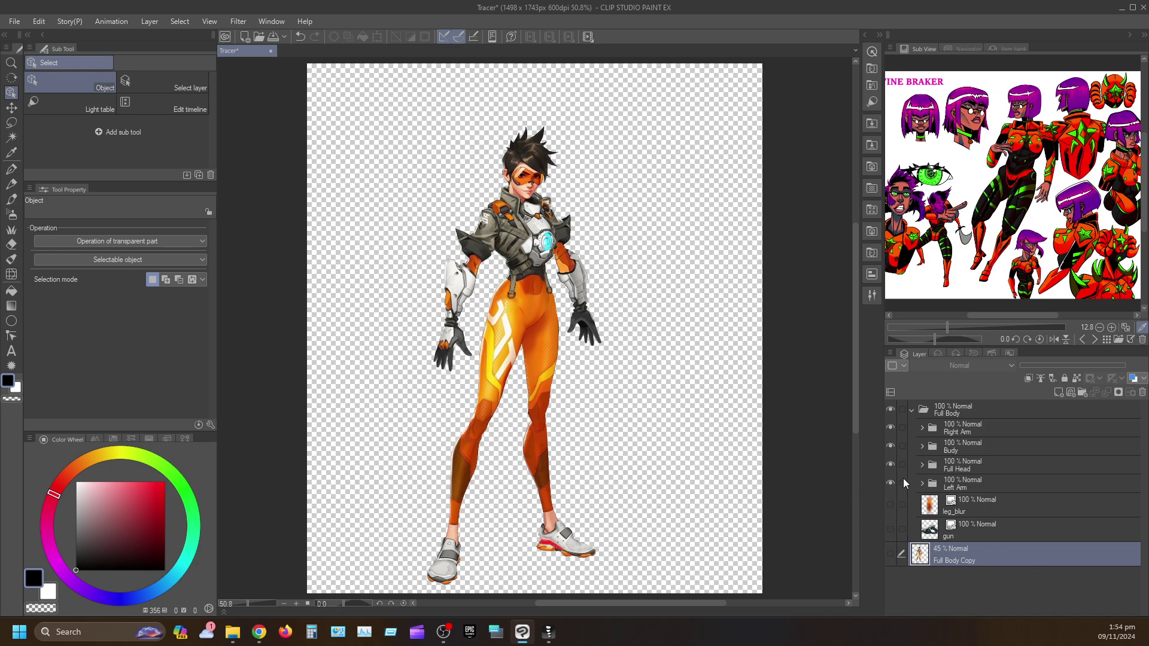
{"action": "left_click", "coordinate": [890, 483]}
{"action": "left_click", "coordinate": [890, 465]}
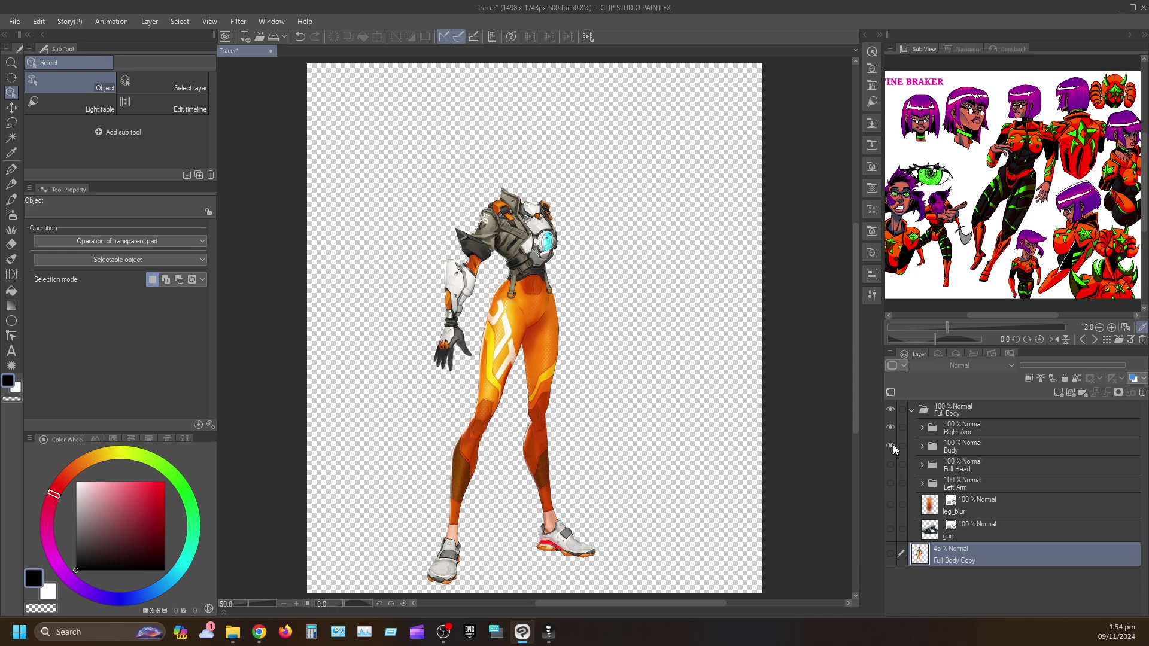
{"action": "left_click", "coordinate": [892, 446]}
{"action": "left_click", "coordinate": [892, 427]}
{"action": "left_click", "coordinate": [892, 427]}
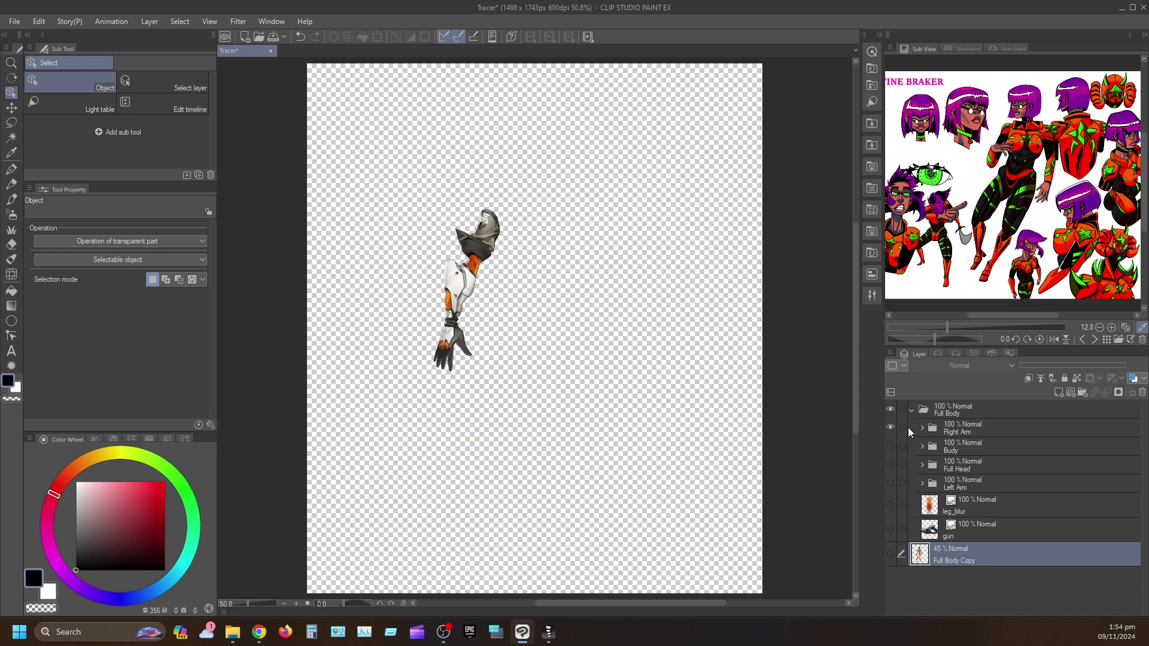
Step: Expand the Right Arm folder and toggle the arm_lower_r and finger1_r layers to examine how the fingers extend beneath the hand
{"action": "left_click", "coordinate": [922, 428]}
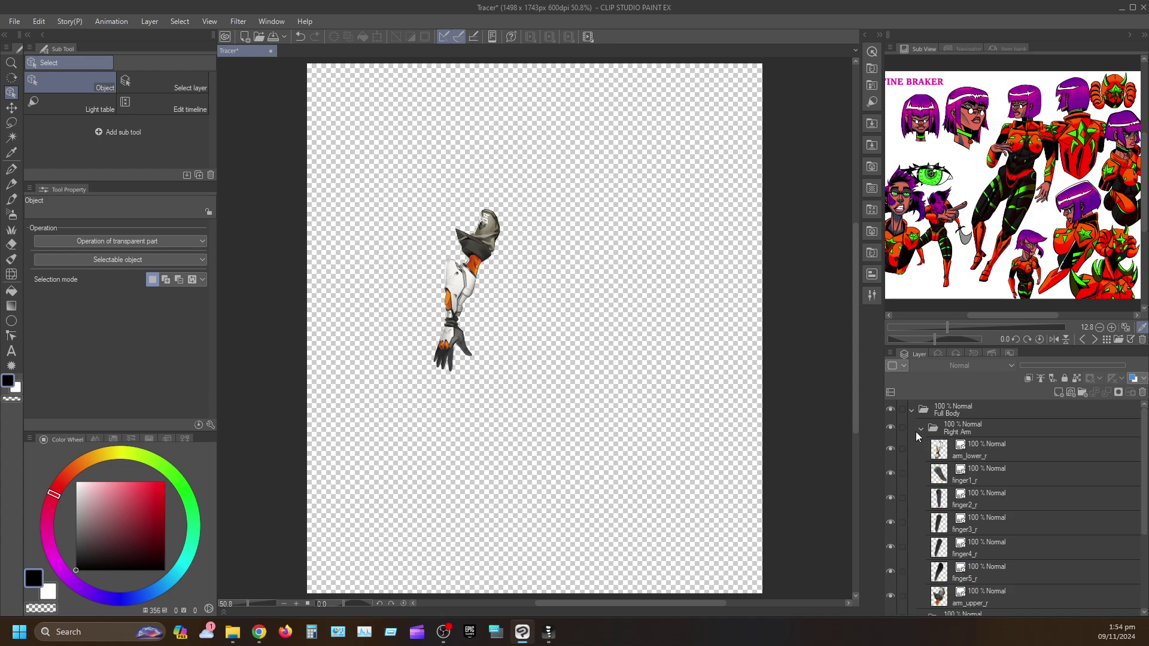
{"action": "scroll", "coordinate": [454, 278], "scroll_direction": "up", "scroll_amount": 5}
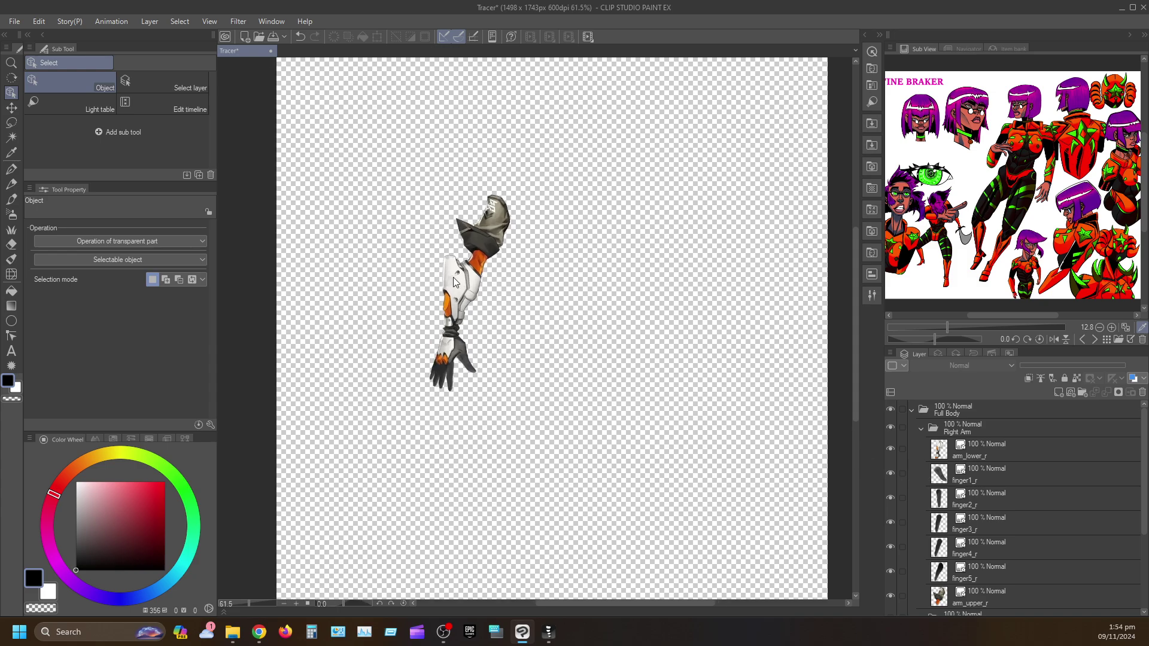
{"action": "right_click", "coordinate": [609, 278]}
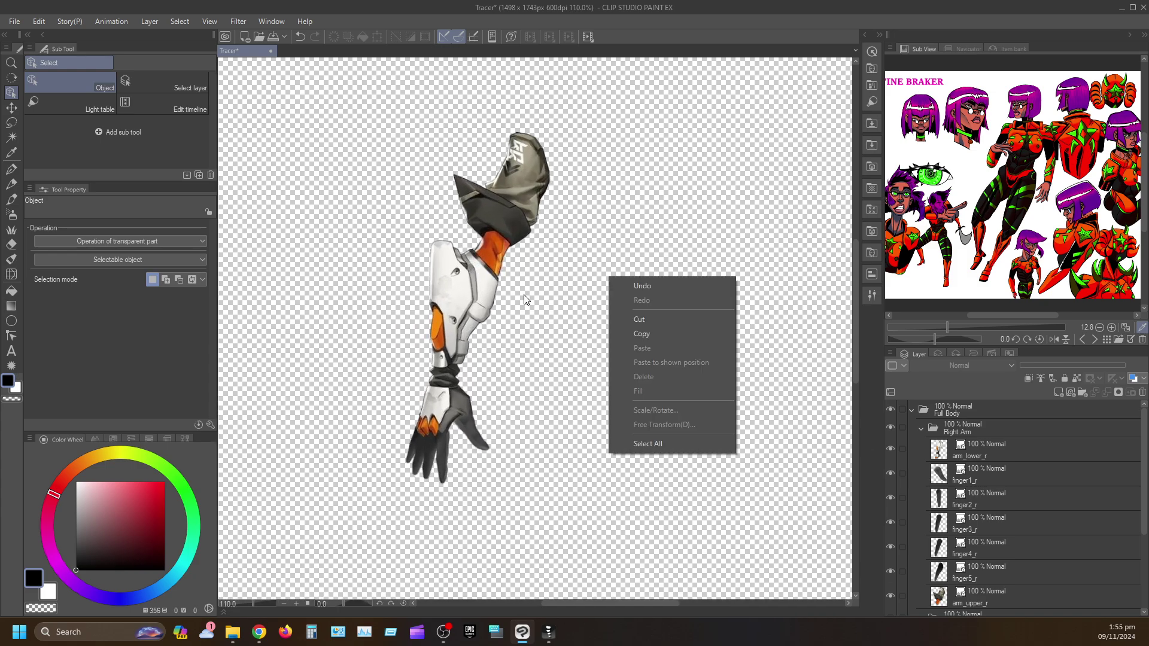
{"action": "left_click", "coordinate": [569, 278]}
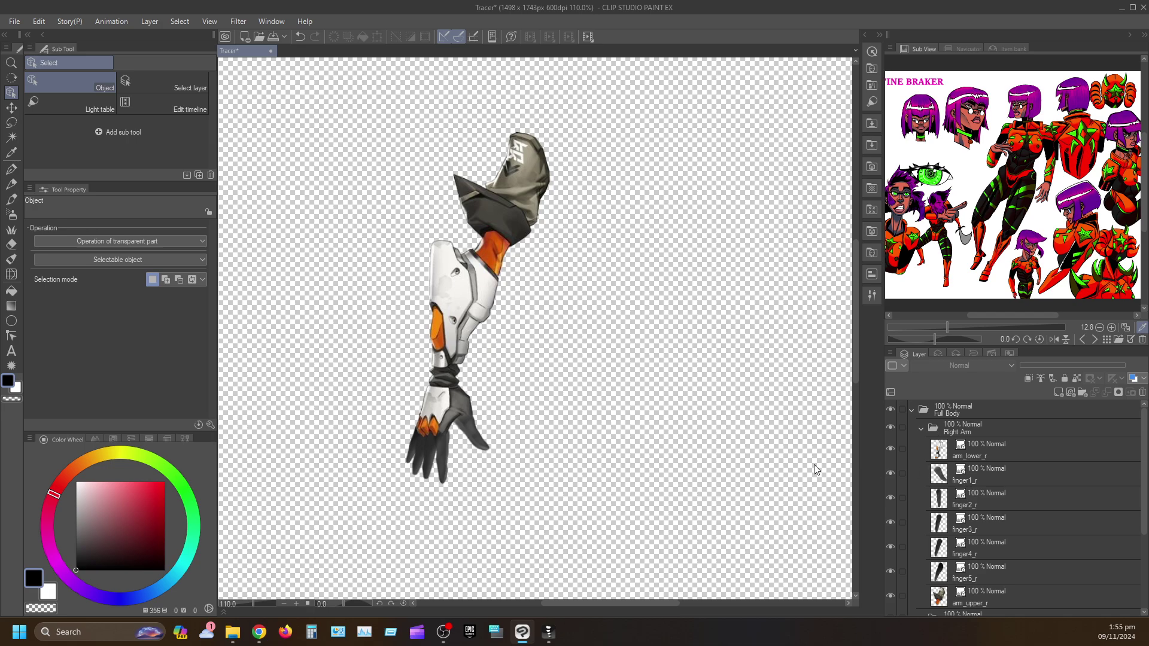
{"action": "scroll", "coordinate": [523, 311], "scroll_direction": "up", "scroll_amount": 5}
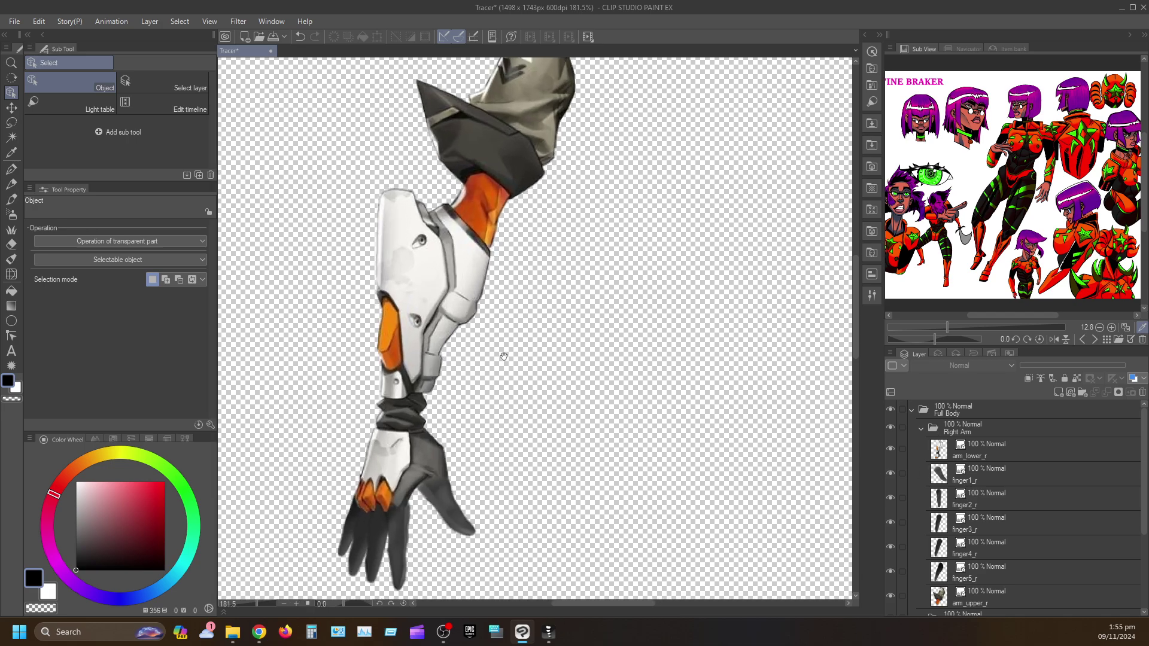
{"action": "left_click_drag", "start_coordinate": [504, 357], "coordinate": [524, 303]}
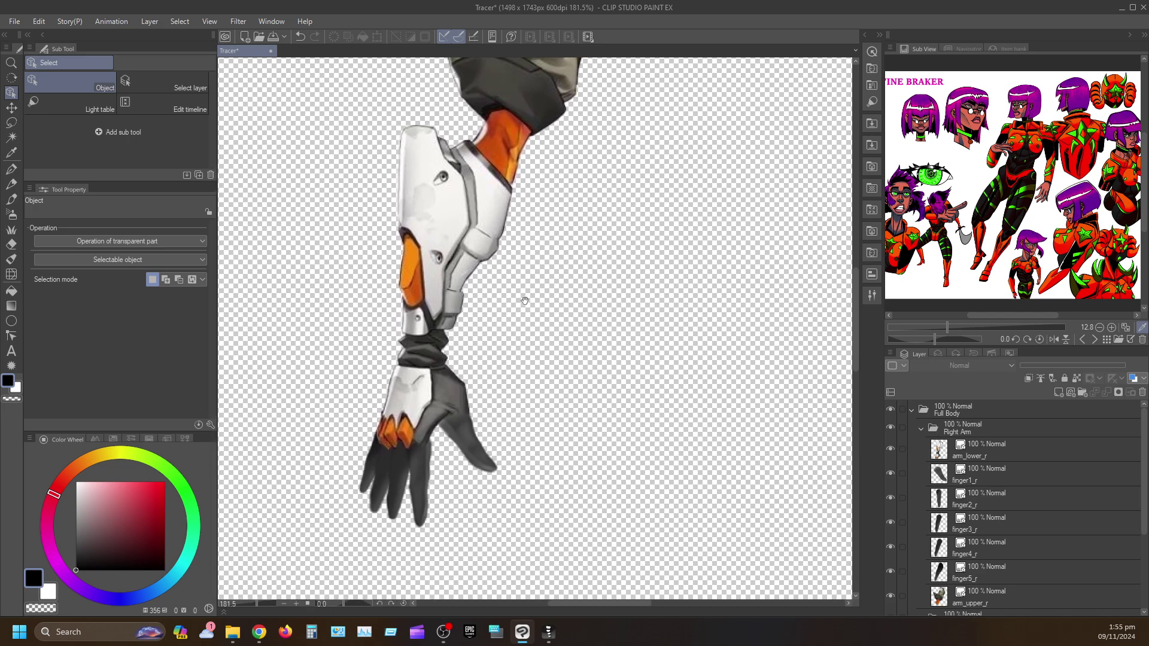
{"action": "left_click", "coordinate": [890, 452]}
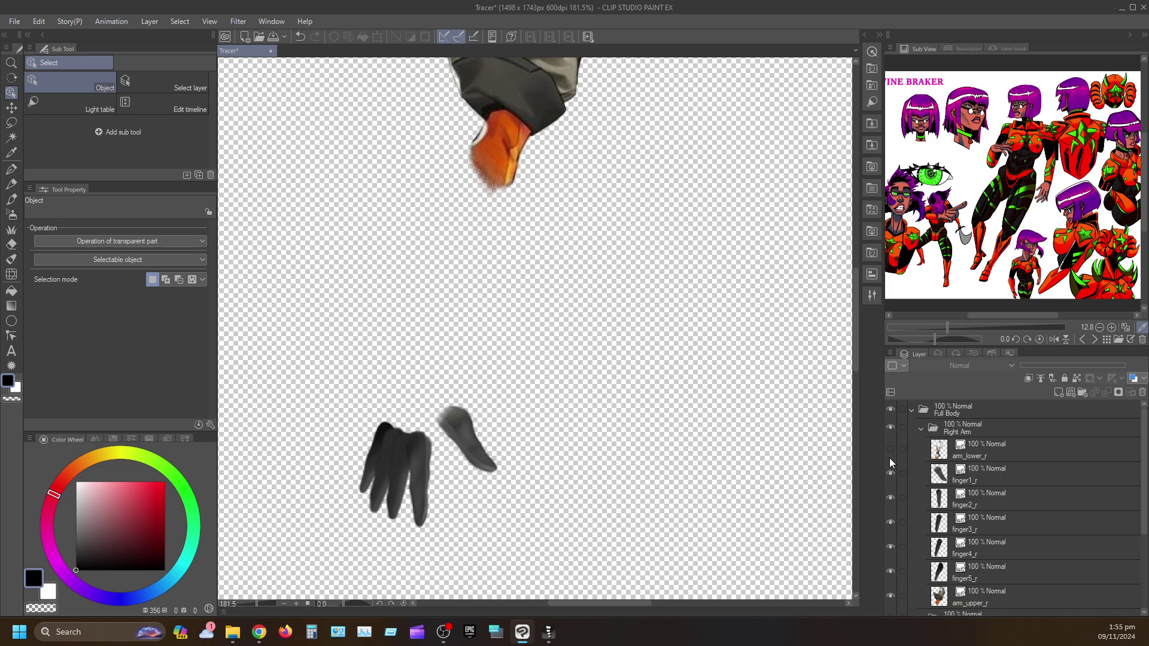
{"action": "left_click", "coordinate": [889, 475]}
{"action": "left_click", "coordinate": [888, 475]}
{"action": "left_click", "coordinate": [890, 450]}
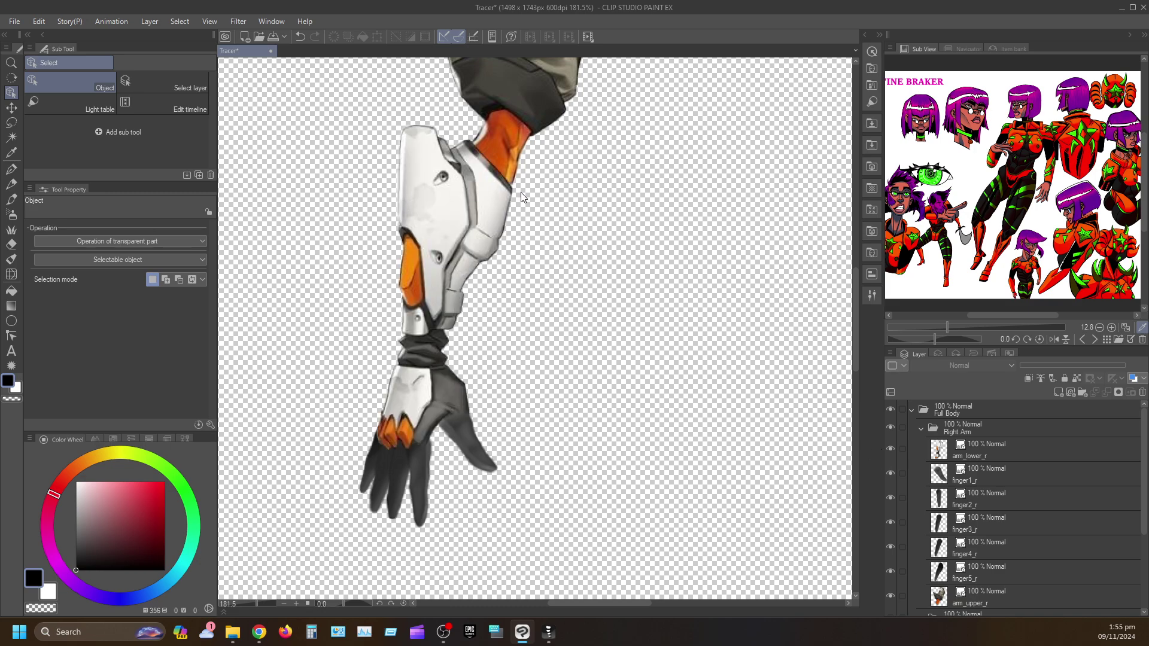
Step: Toggle the arm_upper_r and arm_lower_r layers to examine the overlap at the elbow, and collapse the Right Arm folder
{"action": "left_click", "coordinate": [891, 596]}
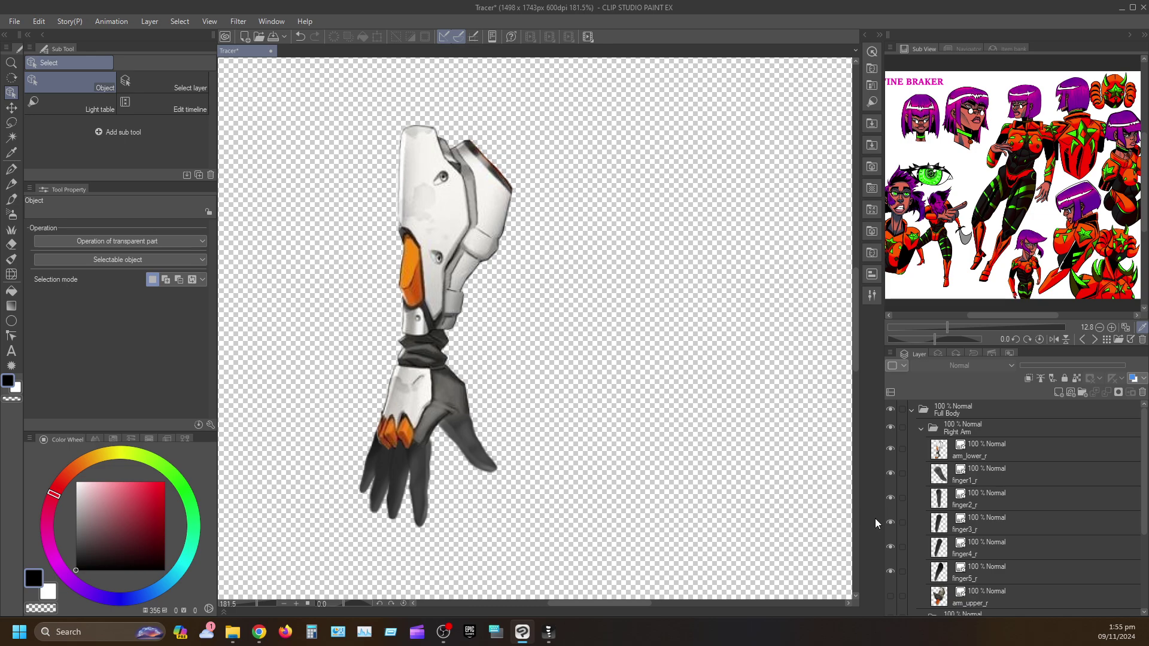
{"action": "left_click", "coordinate": [889, 594]}
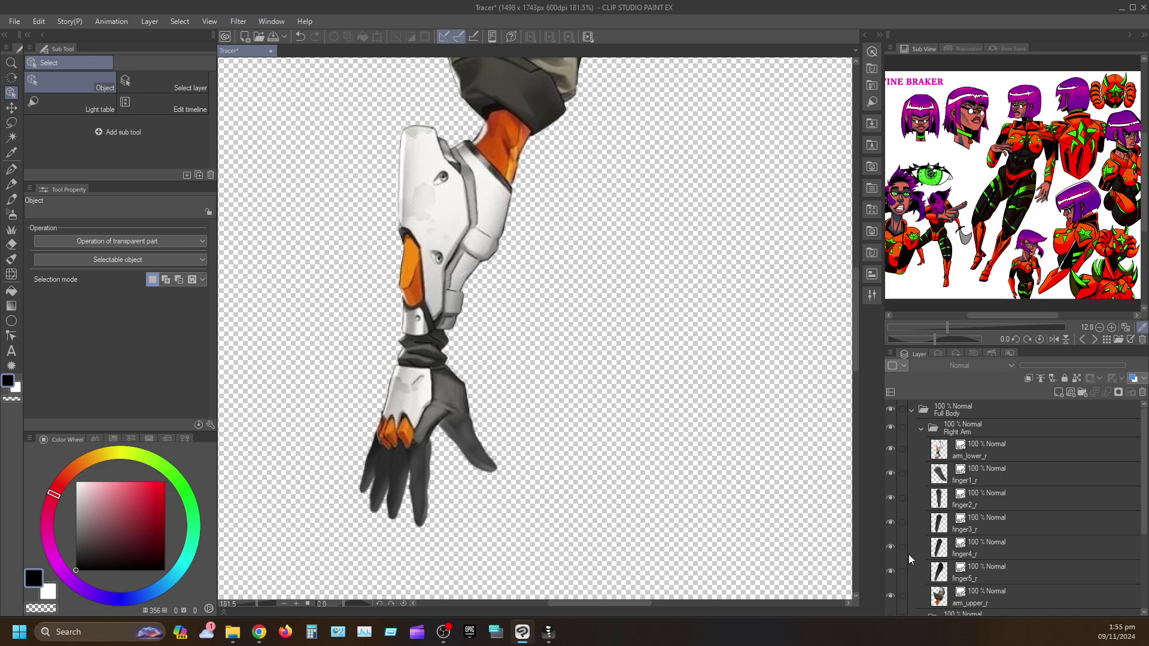
{"action": "left_click", "coordinate": [890, 447]}
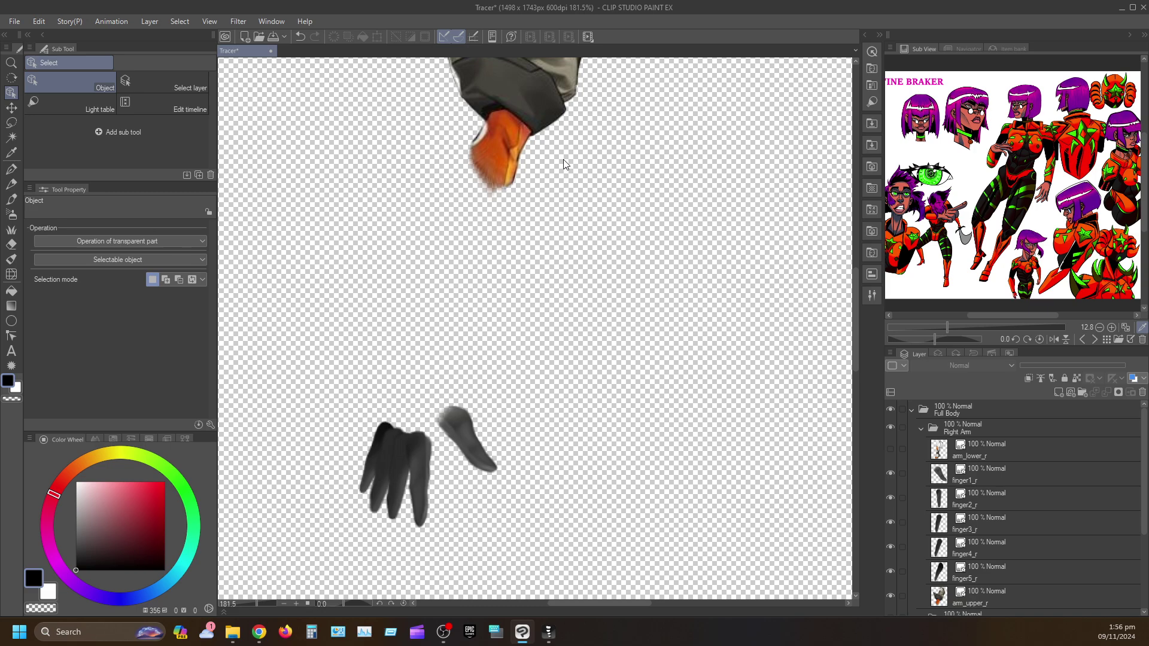
{"action": "left_click_drag", "start_coordinate": [618, 98], "coordinate": [560, 174]}
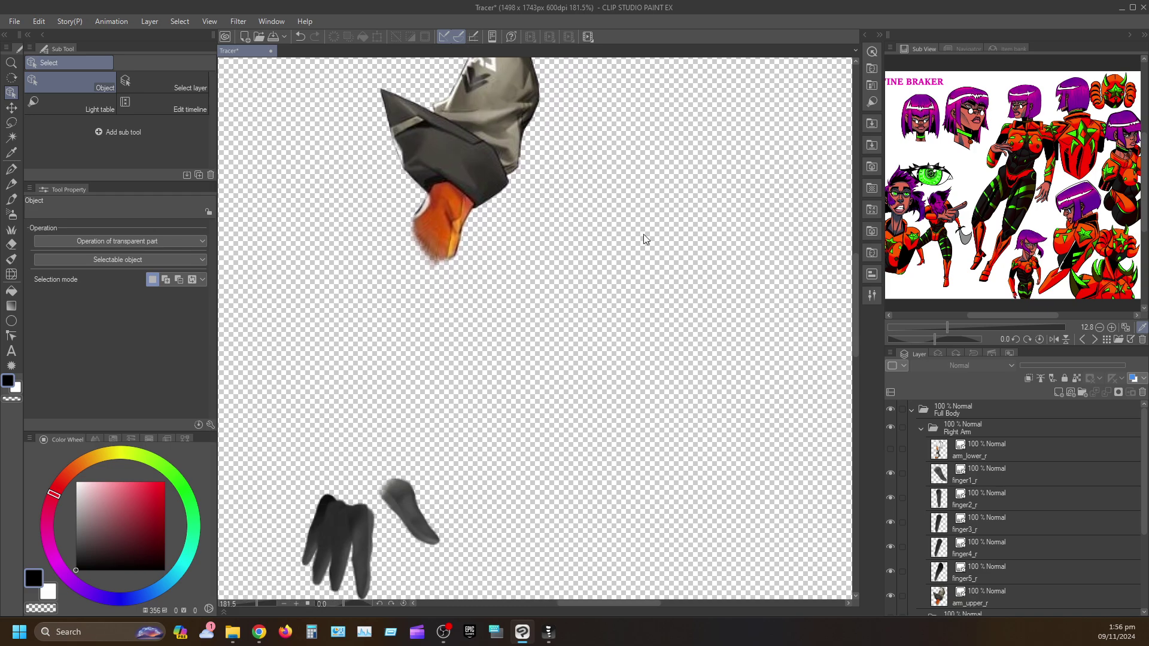
{"action": "left_click", "coordinate": [890, 450]}
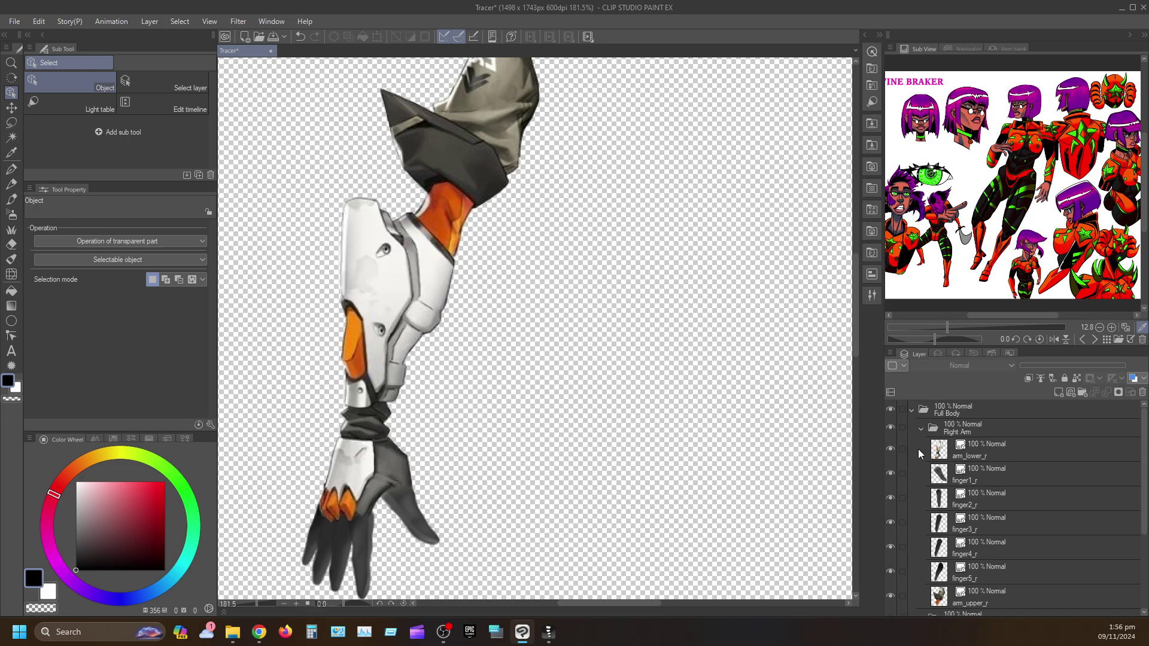
{"action": "left_click", "coordinate": [921, 429]}
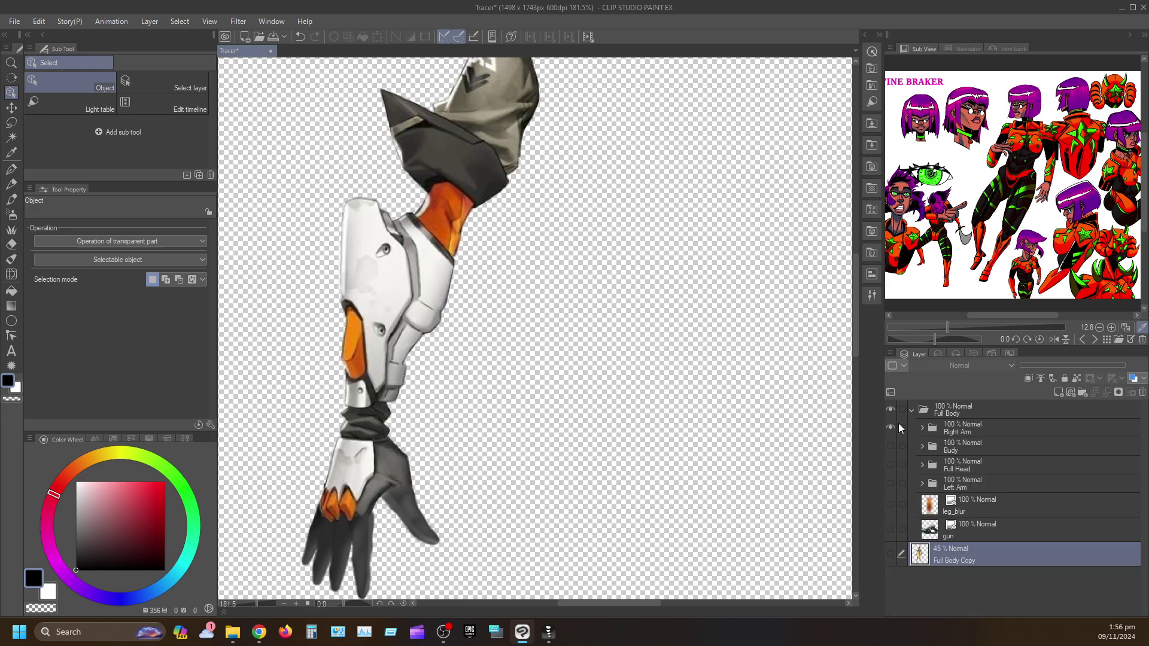
Step: Show the Body and Left Arm folders and expand the Body folder's layers
{"action": "left_click", "coordinate": [892, 446]}
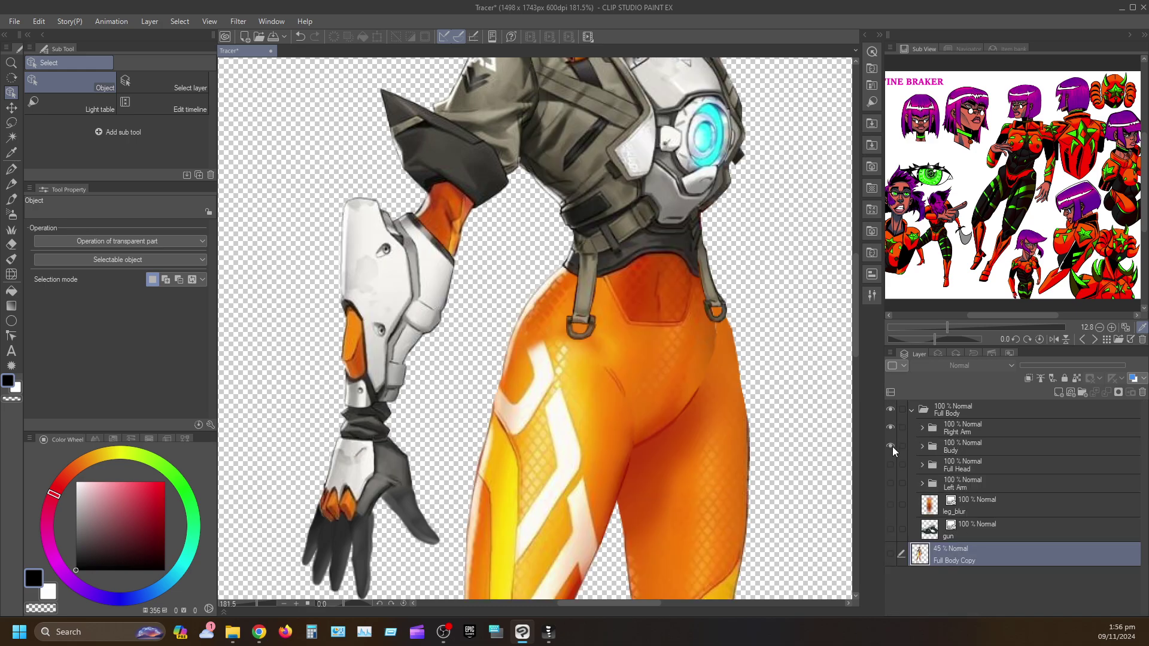
{"action": "left_click", "coordinate": [889, 480]}
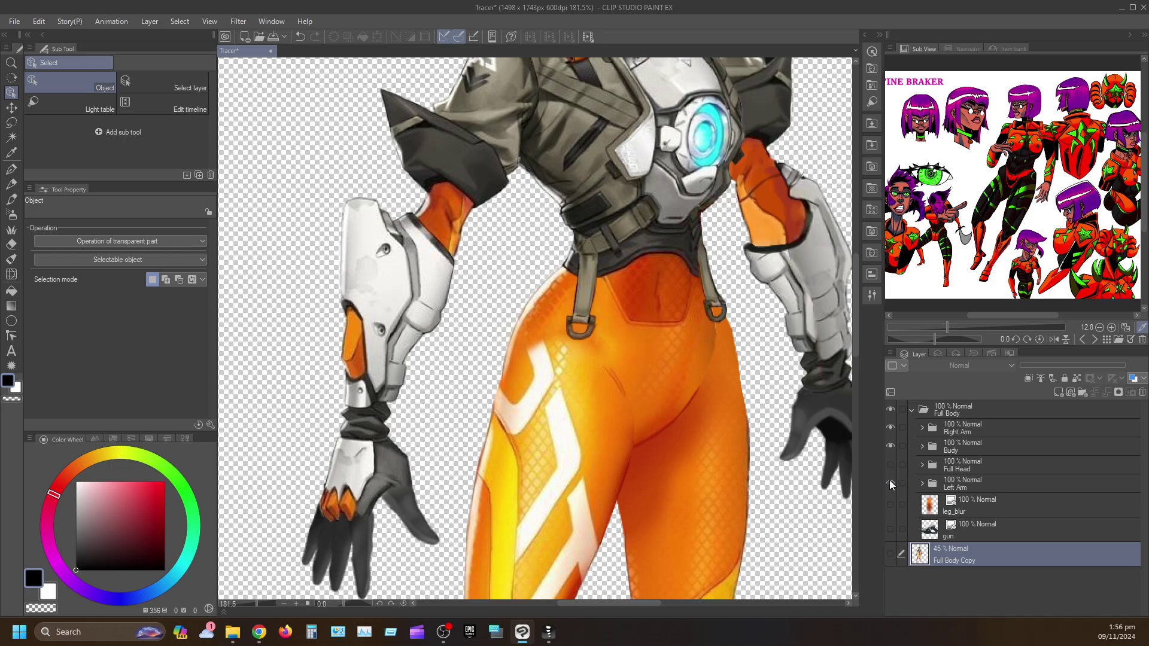
{"action": "left_click", "coordinate": [974, 447]}
{"action": "left_click", "coordinate": [921, 448]}
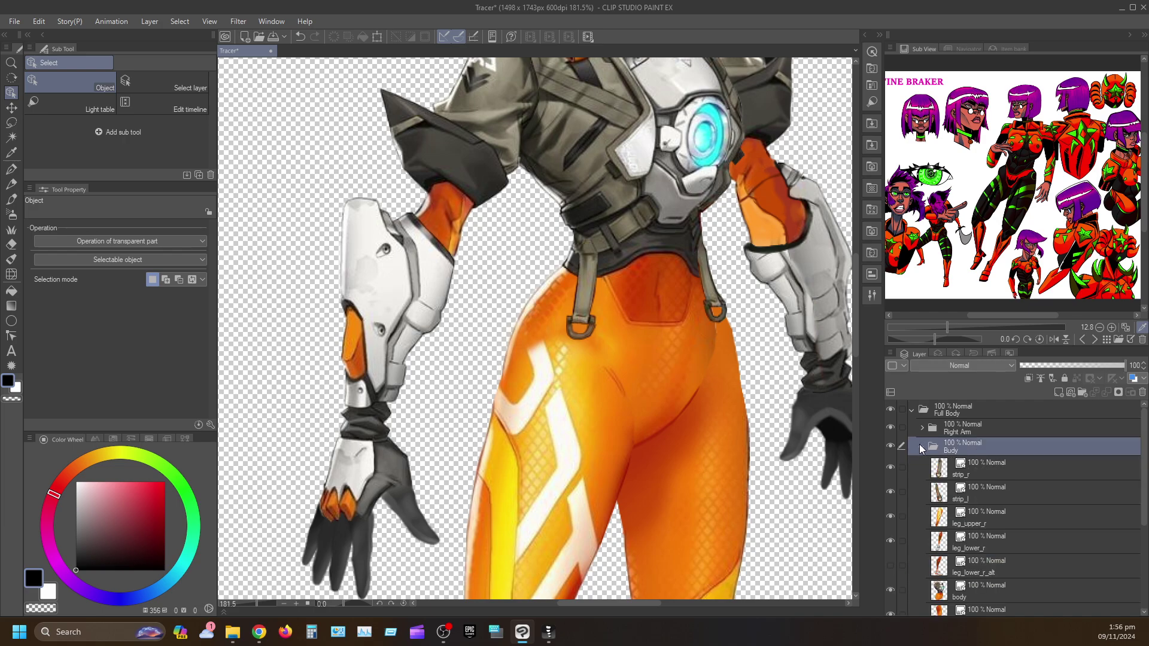
Step: Toggle the strip_r, strip_l and leg_upper_r layers to examine the artwork beneath them at the hip and knee
{"action": "left_click", "coordinate": [890, 468]}
{"action": "left_click", "coordinate": [890, 468]}
{"action": "left_click", "coordinate": [891, 468]}
{"action": "left_click", "coordinate": [894, 491]}
{"action": "left_click", "coordinate": [894, 490]}
{"action": "left_click", "coordinate": [890, 517]}
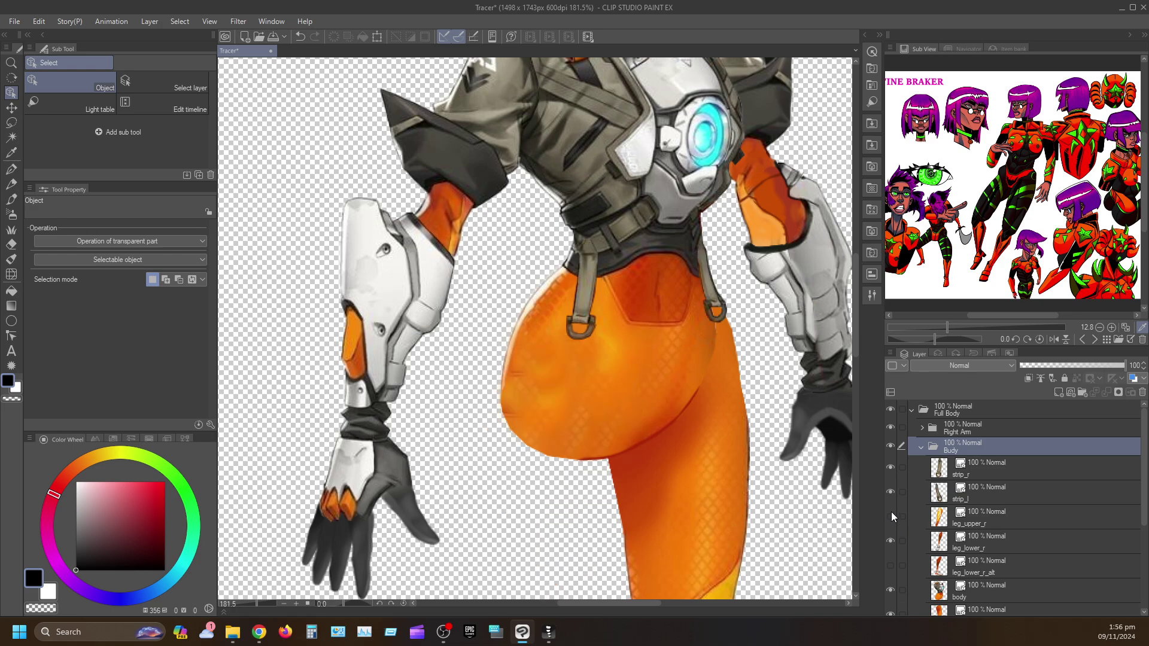
{"action": "left_click", "coordinate": [891, 517]}
{"action": "left_click", "coordinate": [890, 518]}
{"action": "left_click_drag", "start_coordinate": [820, 532], "coordinate": [845, 126]}
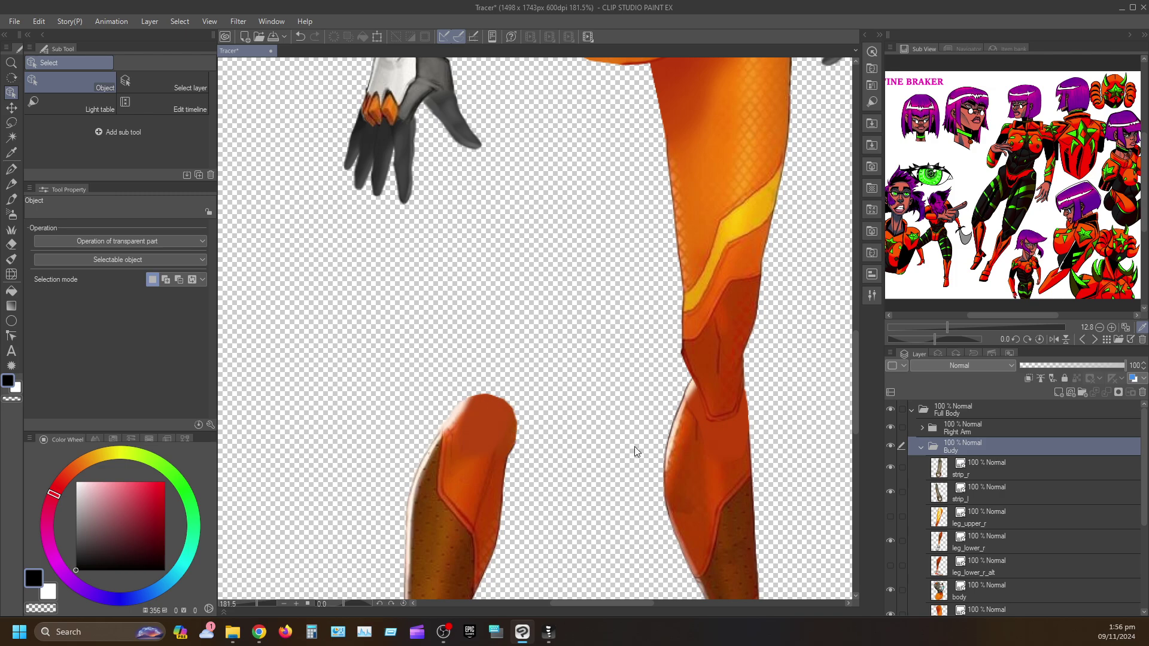
{"action": "left_click", "coordinate": [891, 517]}
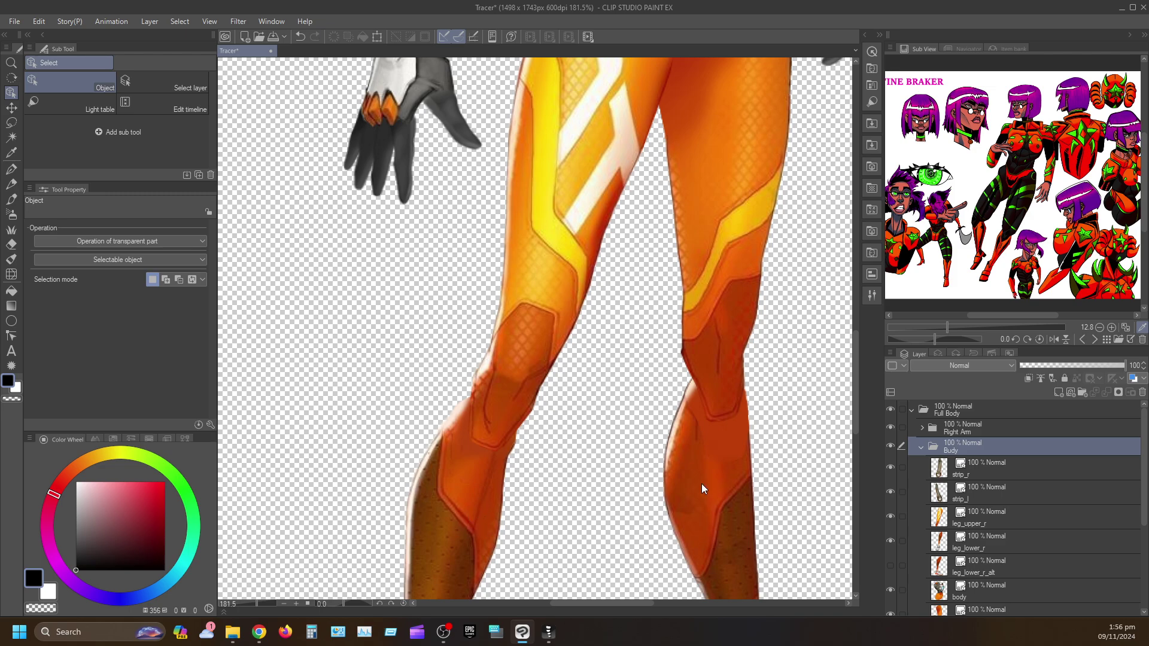
Step: Select the leg_lower_r artwork on the canvas and examine it from the knee down to the shoe
{"action": "left_click", "coordinate": [459, 515]}
{"action": "left_click_drag", "start_coordinate": [552, 533], "coordinate": [610, 227]}
{"action": "mouse_move", "coordinate": [497, 271]}
{"action": "left_mouse_down"}
{"action": "mouse_move", "coordinate": [481, 259]}
{"action": "mouse_move", "coordinate": [501, 262]}
{"action": "mouse_move", "coordinate": [456, 272]}
{"action": "mouse_move", "coordinate": [403, 261]}
{"action": "mouse_move", "coordinate": [490, 275]}
{"action": "mouse_move", "coordinate": [502, 264]}
{"action": "left_mouse_up"}
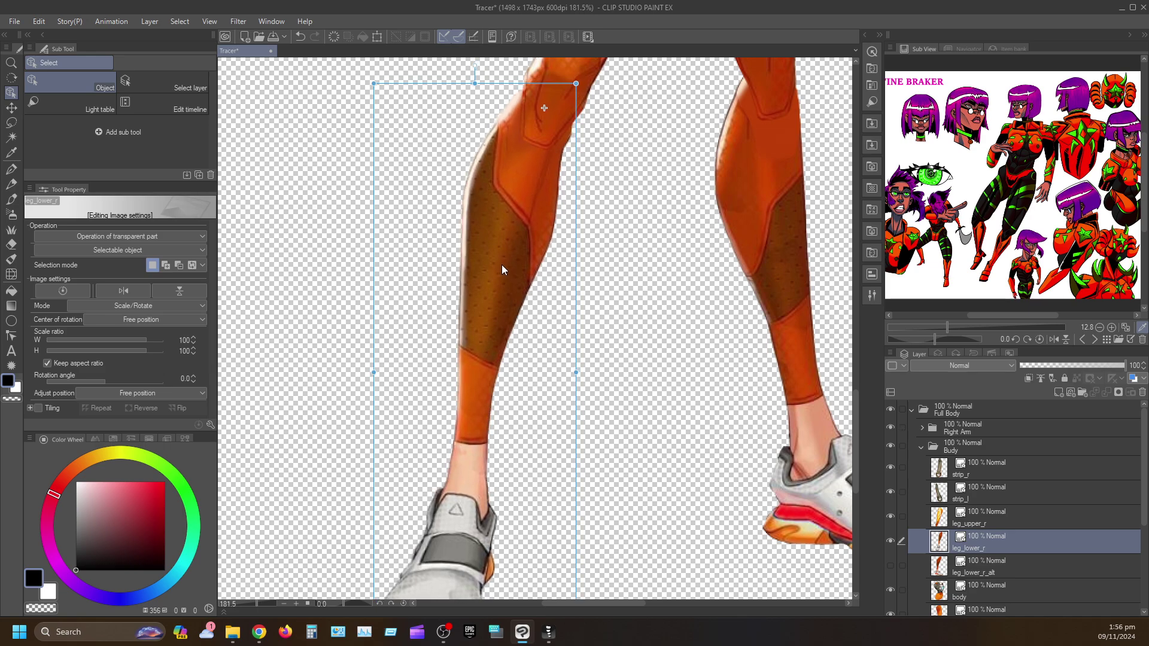
{"action": "key", "text": "space"}
{"action": "left_click_drag", "start_coordinate": [679, 447], "coordinate": [616, 257]}
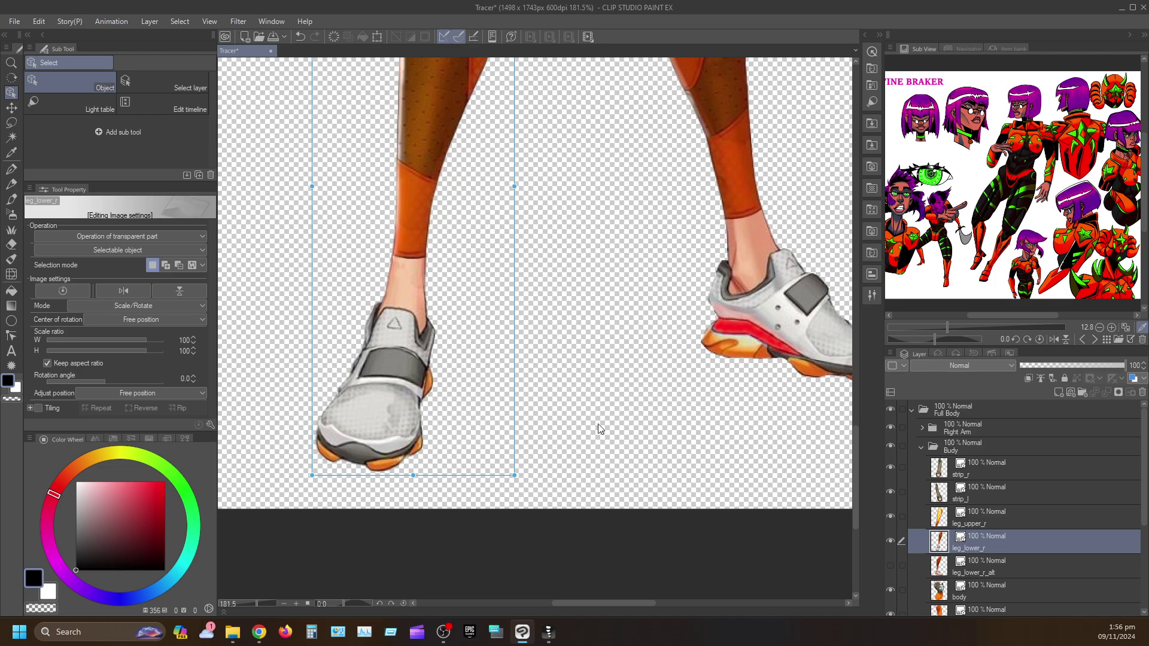
Step: Select the leg_lower_l artwork on the canvas and examine the calf and shoe included in that piece
{"action": "left_click_drag", "start_coordinate": [700, 256], "coordinate": [565, 483]}
{"action": "left_click", "coordinate": [568, 322]}
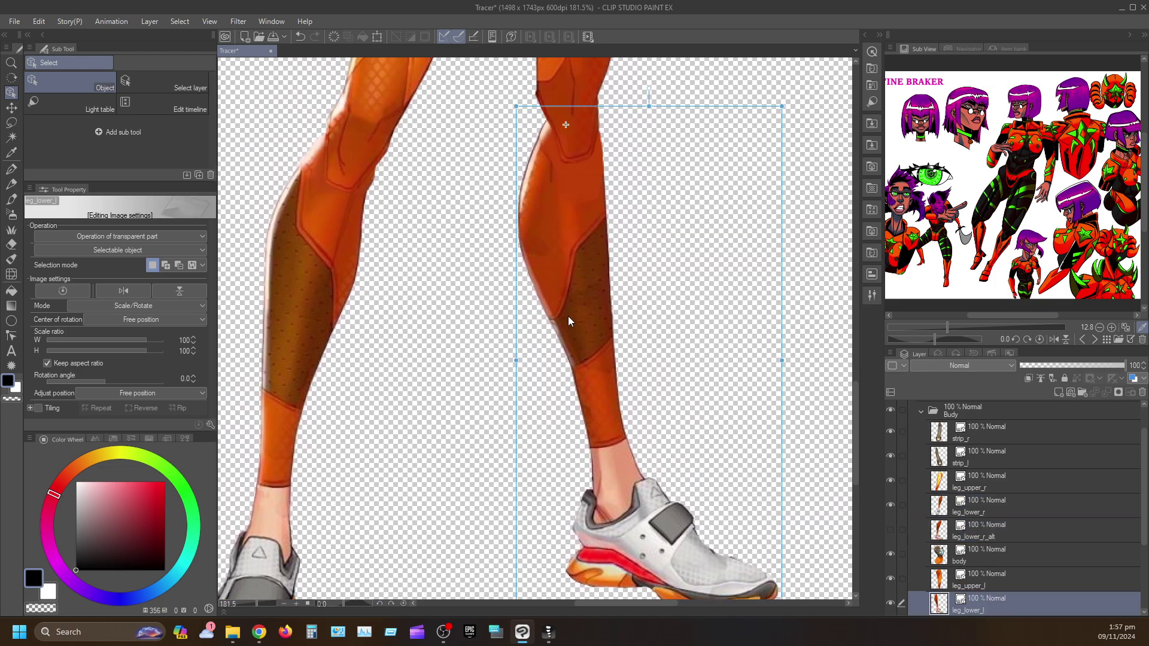
{"action": "key", "text": "space"}
{"action": "left_click_drag", "start_coordinate": [709, 344], "coordinate": [695, 194]}
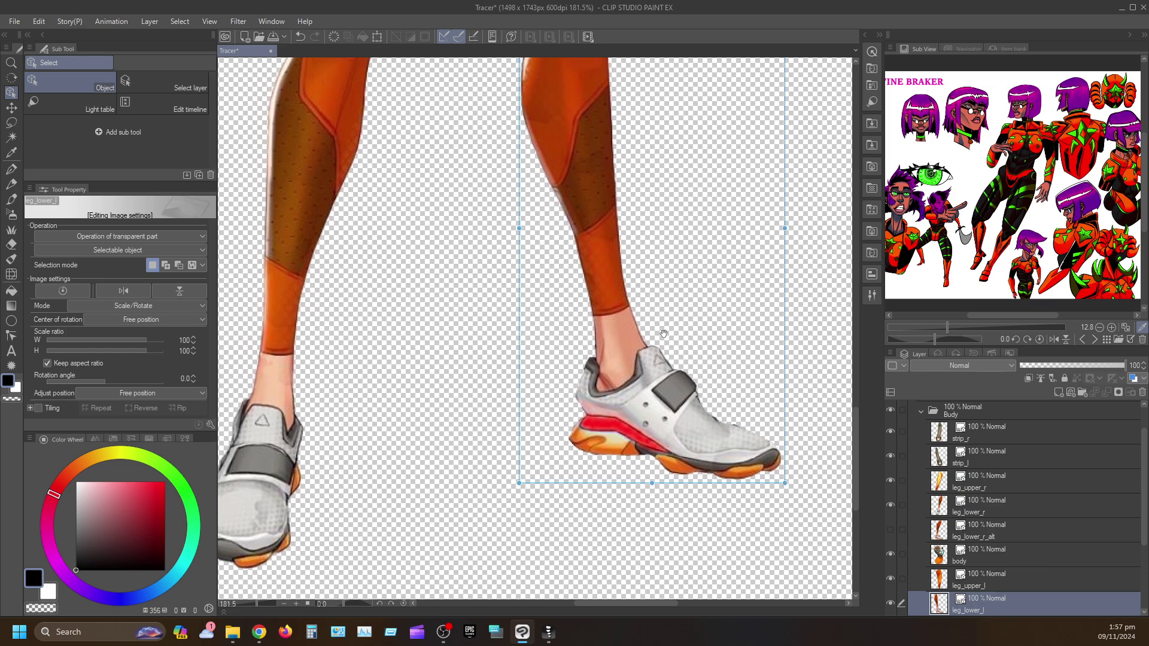
Step: Hide the leg_upper_l, leg_upper_r, strip_r and strip_l layers to examine the rounded hip area of the body piece
{"action": "key", "text": "space"}
{"action": "left_click_drag", "start_coordinate": [635, 173], "coordinate": [694, 405]}
{"action": "left_click_drag", "start_coordinate": [717, 181], "coordinate": [679, 447]}
{"action": "left_click_drag", "start_coordinate": [678, 198], "coordinate": [681, 478]}
{"action": "left_click_drag", "start_coordinate": [598, 456], "coordinate": [615, 397]}
{"action": "scroll", "coordinate": [615, 396], "scroll_direction": "down", "scroll_amount": 5}
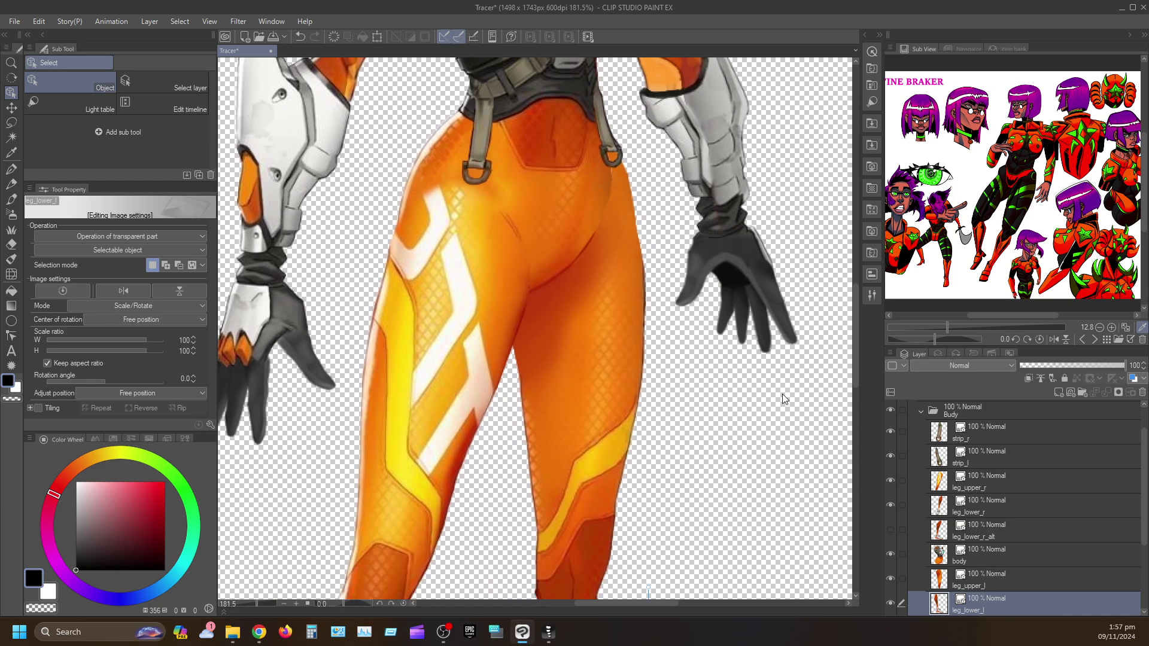
{"action": "left_click", "coordinate": [891, 578]}
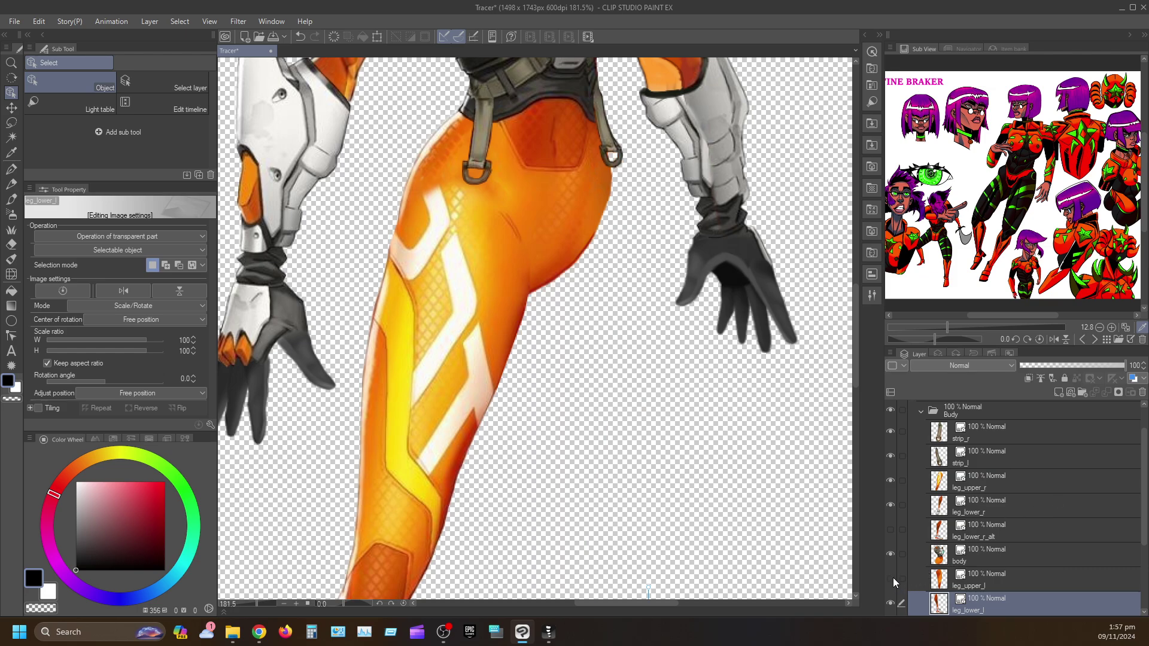
{"action": "left_click", "coordinate": [890, 482]}
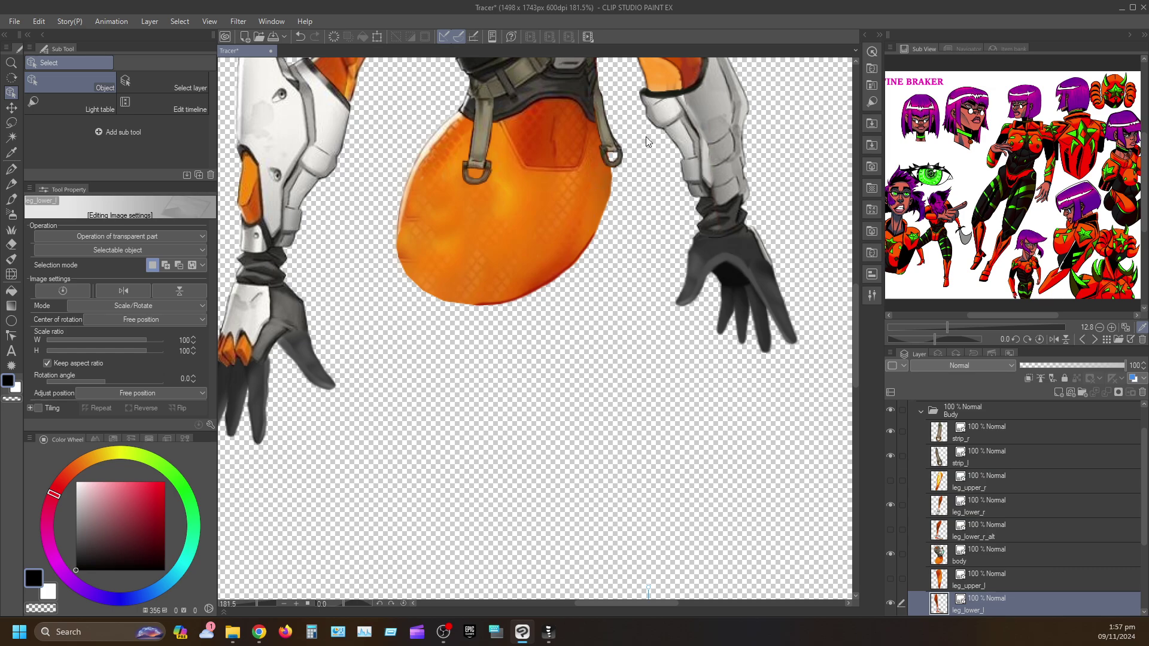
{"action": "left_click", "coordinate": [891, 436]}
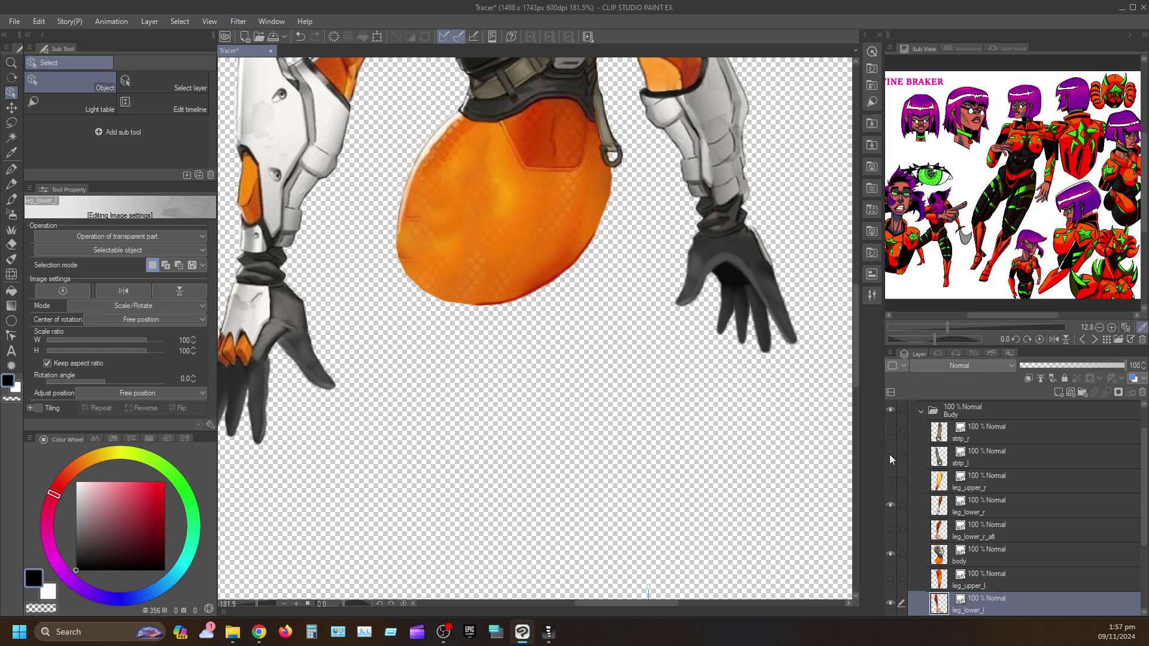
{"action": "left_click", "coordinate": [889, 455]}
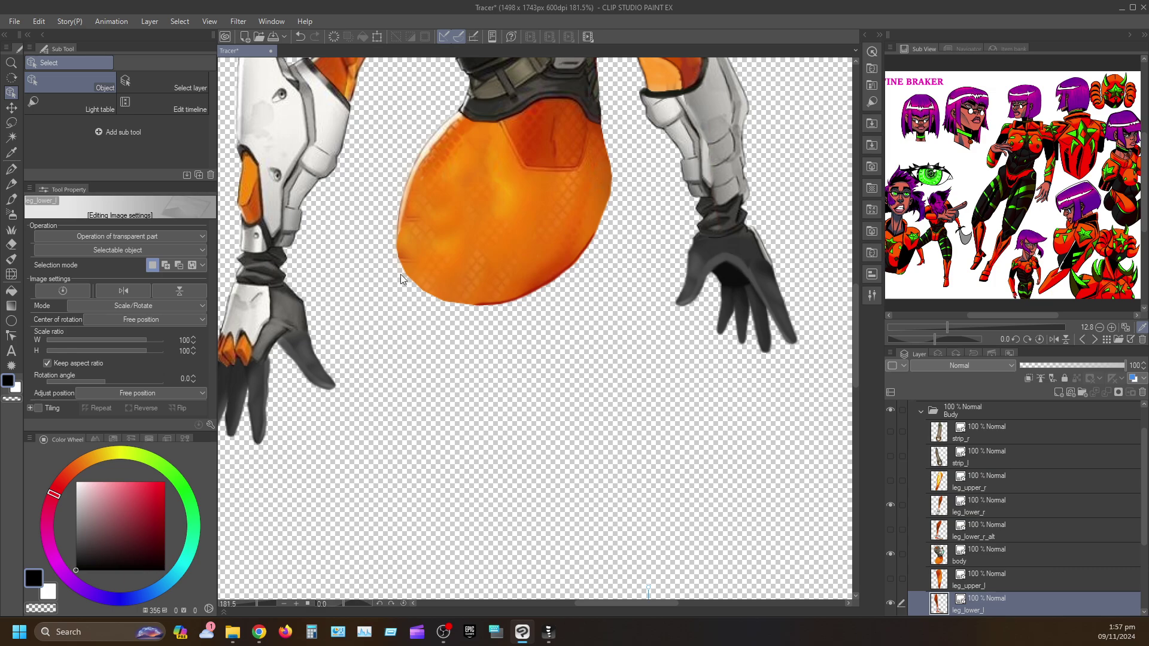
Step: Hide the Right Arm and Left Arm folders to examine the torso artwork beneath the shoulders
{"action": "scroll", "coordinate": [638, 175], "scroll_direction": "up", "scroll_amount": 5}
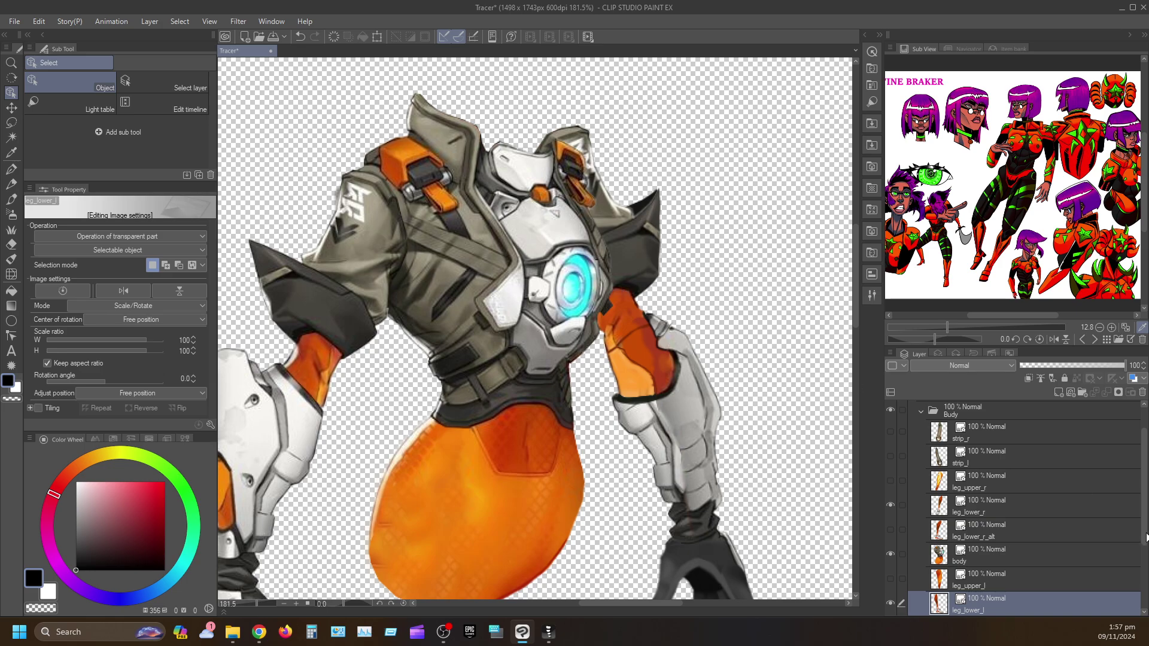
{"action": "scroll", "coordinate": [936, 455], "scroll_direction": "up", "scroll_amount": 1}
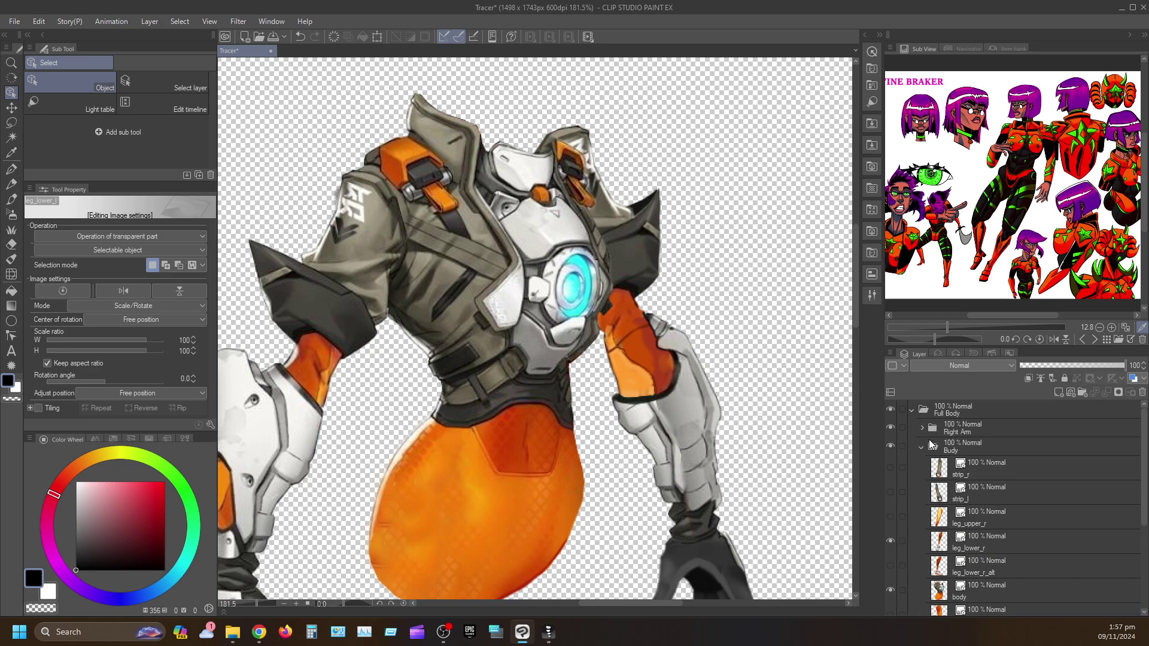
{"action": "left_click", "coordinate": [890, 427]}
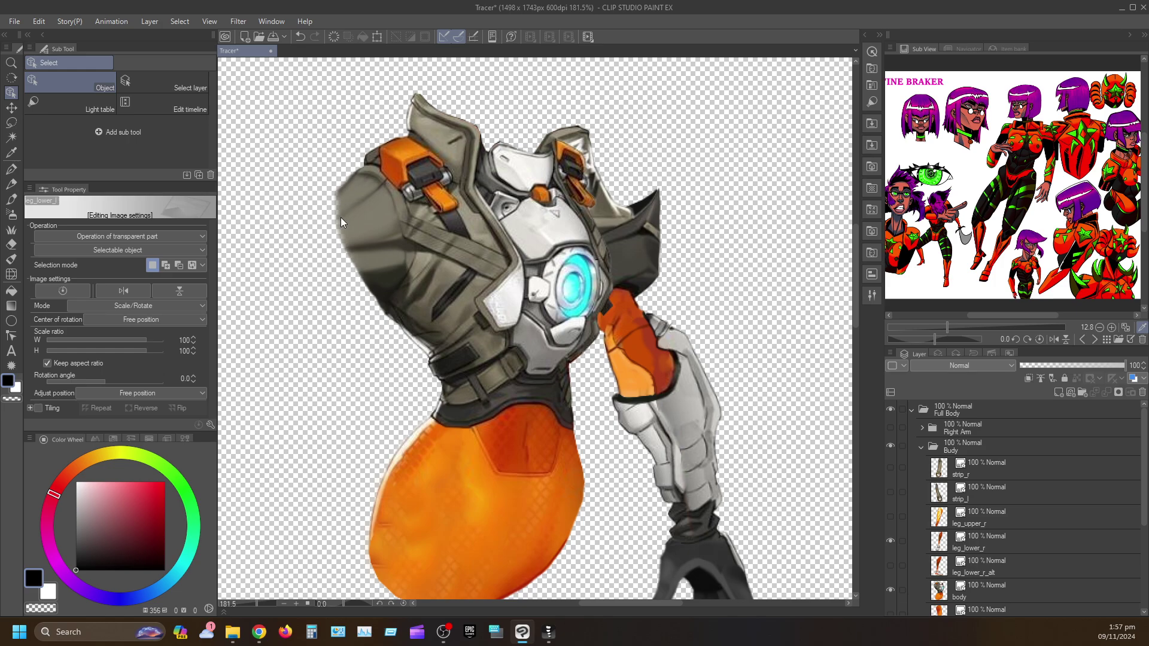
{"action": "scroll", "coordinate": [1003, 564], "scroll_direction": "down", "scroll_amount": 3}
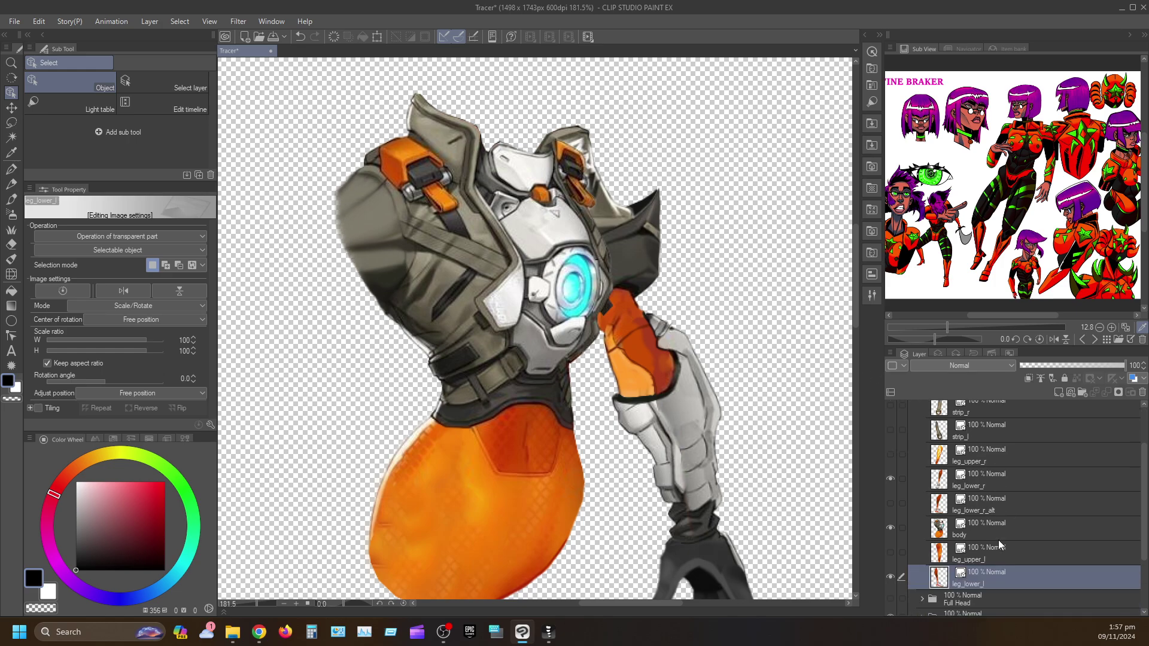
{"action": "scroll", "coordinate": [896, 595], "scroll_direction": "down", "scroll_amount": 1}
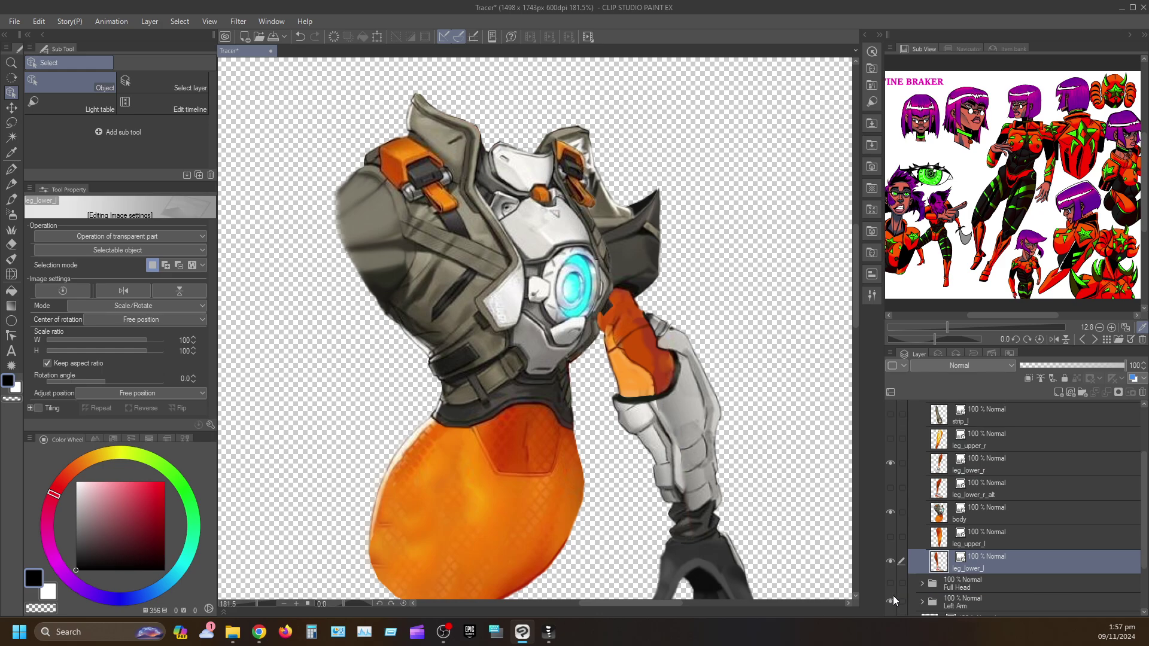
{"action": "left_click", "coordinate": [893, 595]}
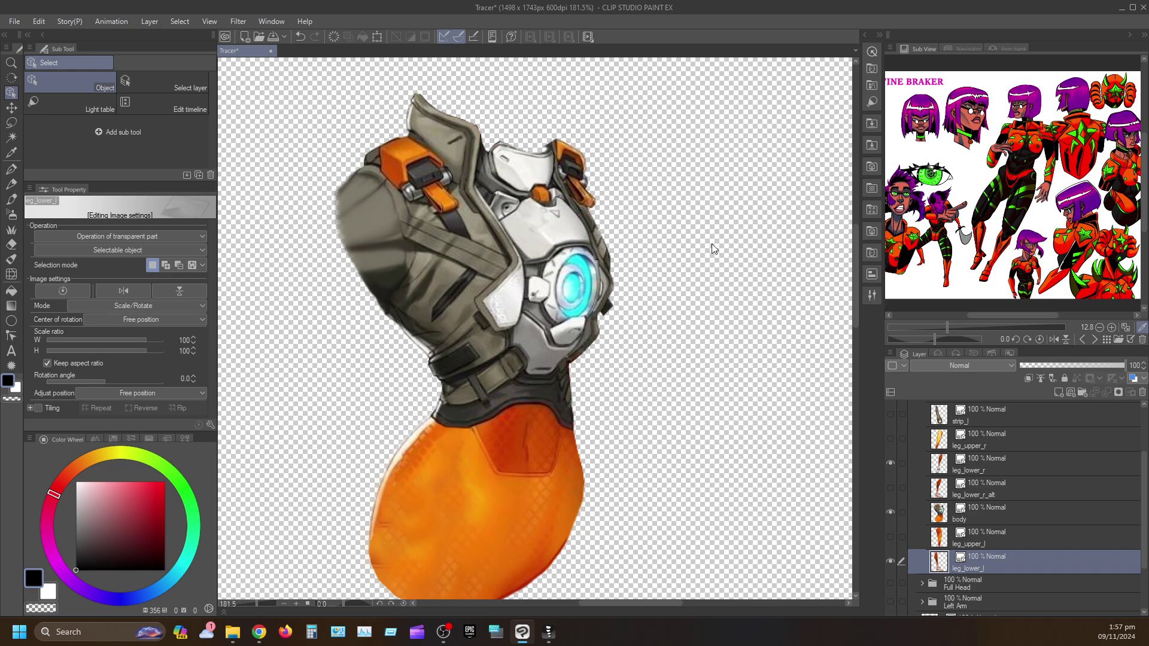
Step: Show the Full Head folder and the leg_upper_l, leg_lower_r_alt, leg_upper_r, strip_l and strip_r layers
{"action": "left_click", "coordinate": [892, 582]}
{"action": "left_click", "coordinate": [890, 536]}
{"action": "left_click", "coordinate": [890, 486]}
{"action": "scroll", "coordinate": [890, 483], "scroll_direction": "up", "scroll_amount": 1}
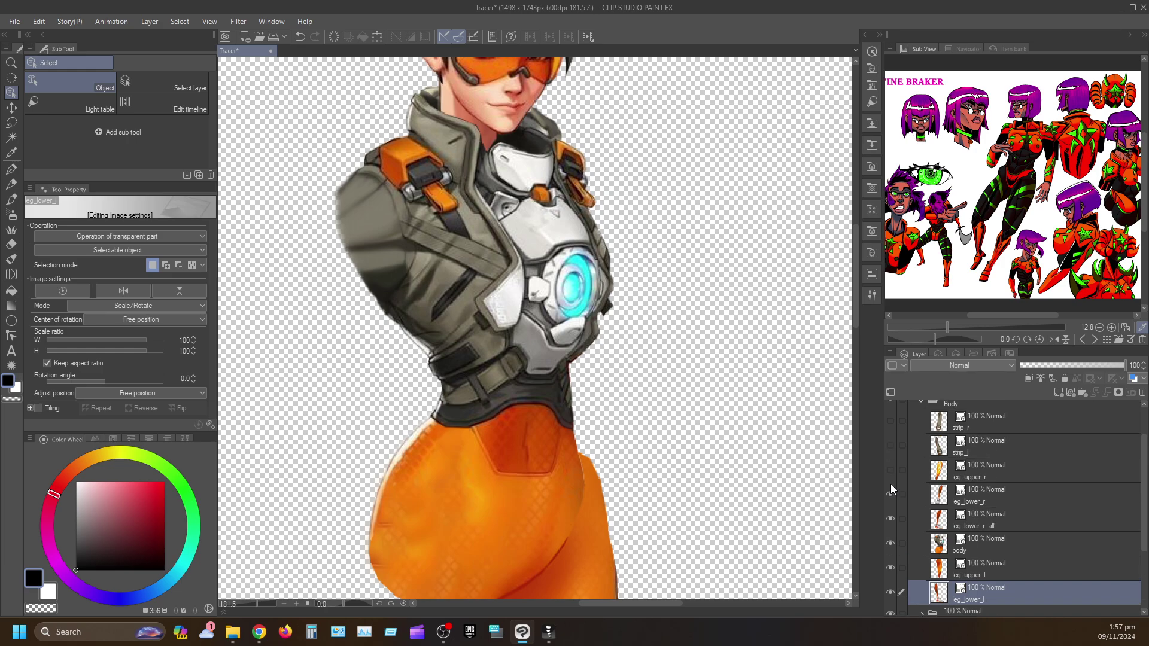
{"action": "left_click", "coordinate": [892, 467]}
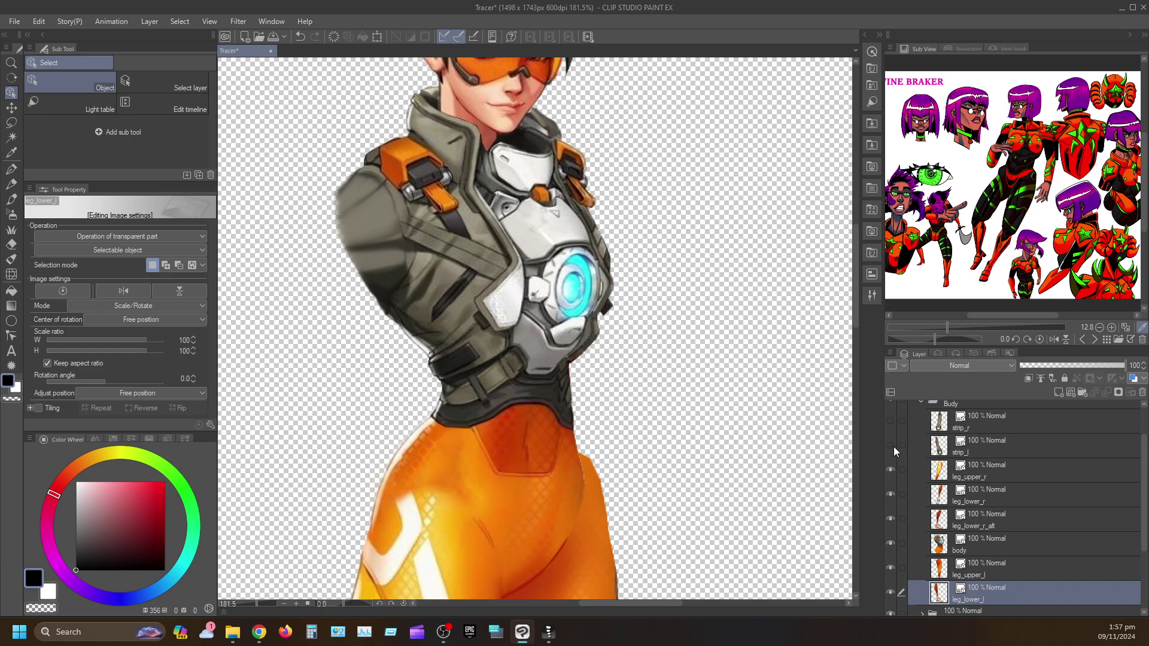
{"action": "left_click", "coordinate": [891, 445]}
{"action": "left_click", "coordinate": [891, 422]}
Step: Show the Right Arm and Left Arm folders and collapse the Body folder
{"action": "scroll", "coordinate": [908, 426], "scroll_direction": "up", "scroll_amount": 1}
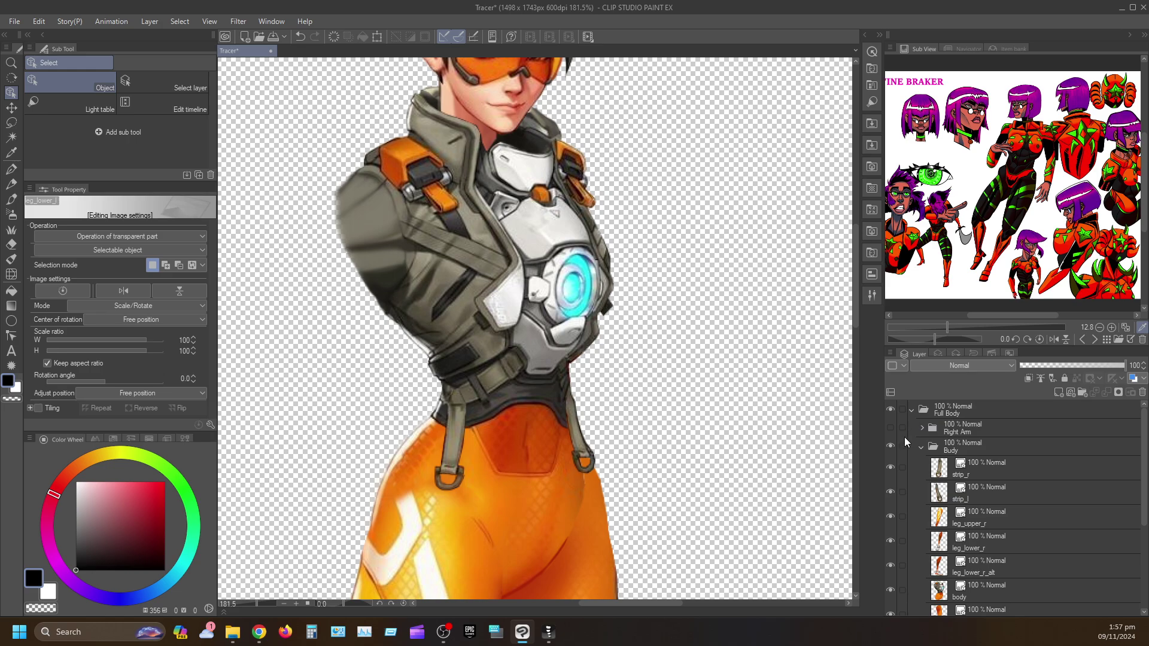
{"action": "left_click", "coordinate": [888, 427]}
{"action": "scroll", "coordinate": [991, 529], "scroll_direction": "down", "scroll_amount": 2}
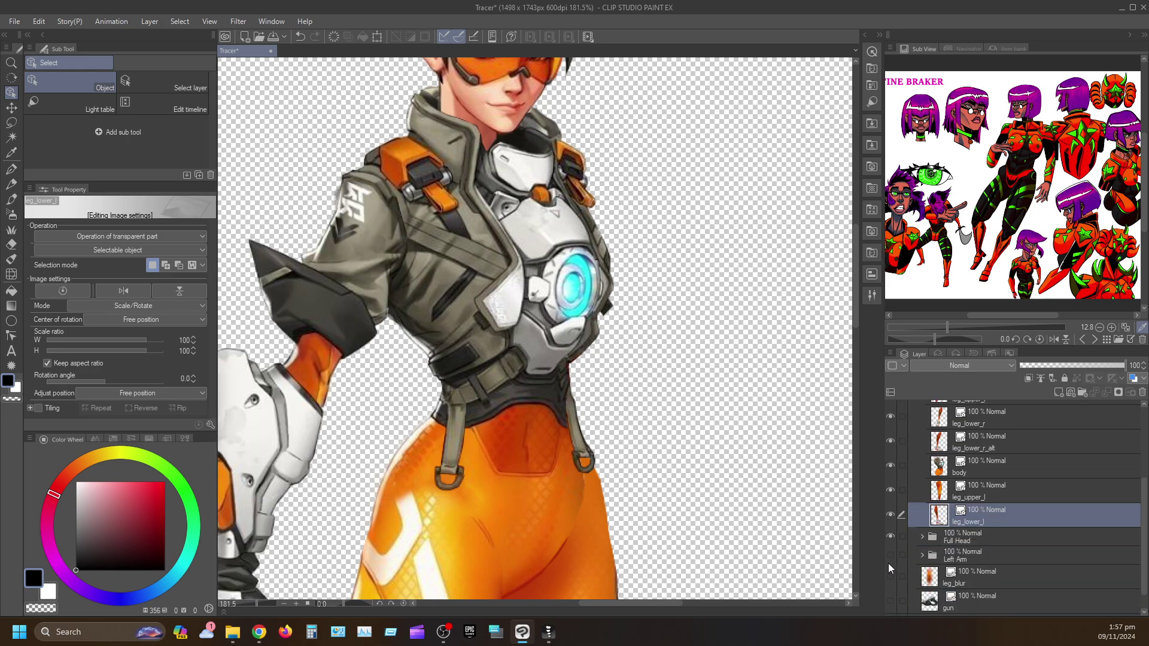
{"action": "left_click", "coordinate": [891, 555]}
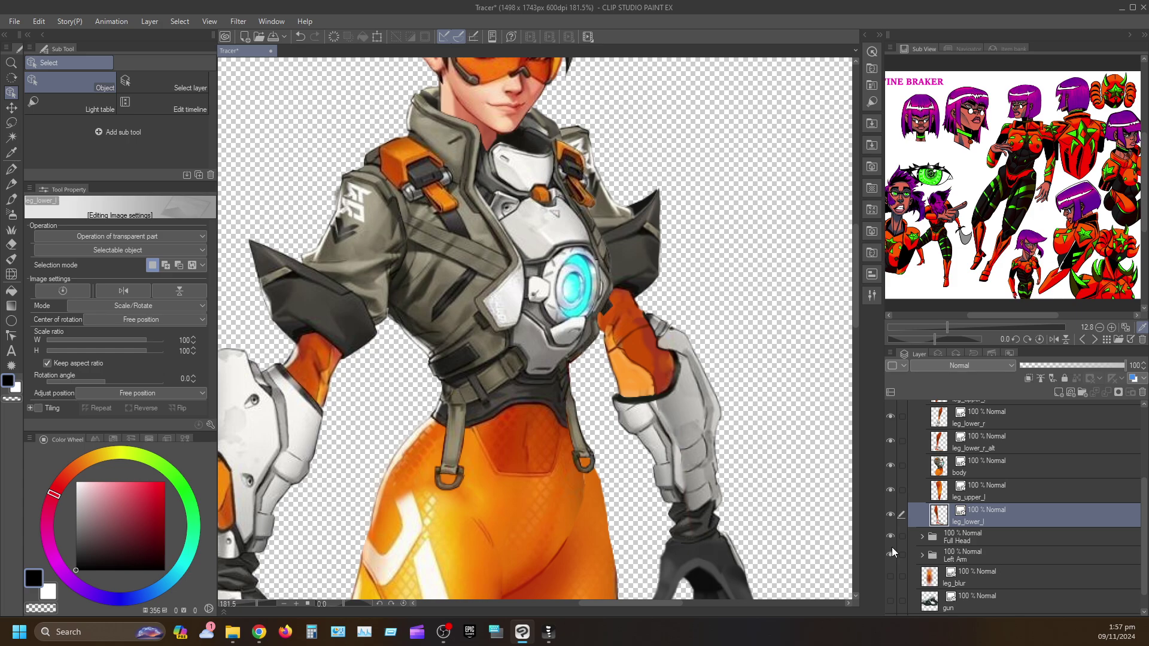
{"action": "scroll", "coordinate": [1011, 502], "scroll_direction": "up", "scroll_amount": 2}
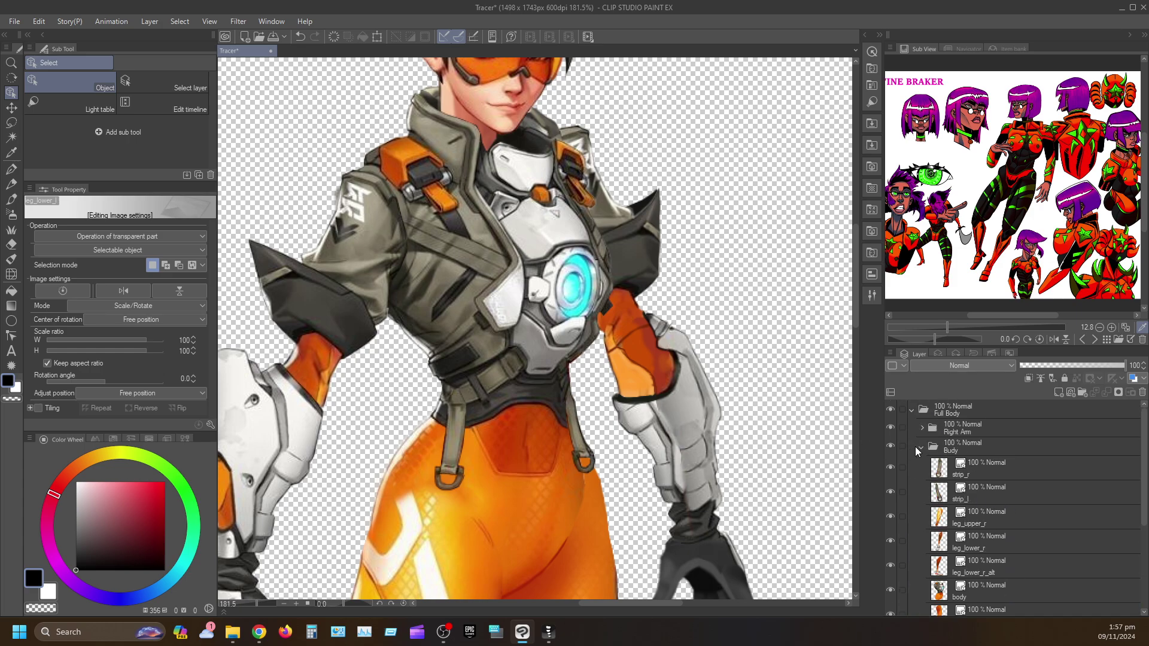
{"action": "left_click", "coordinate": [919, 446]}
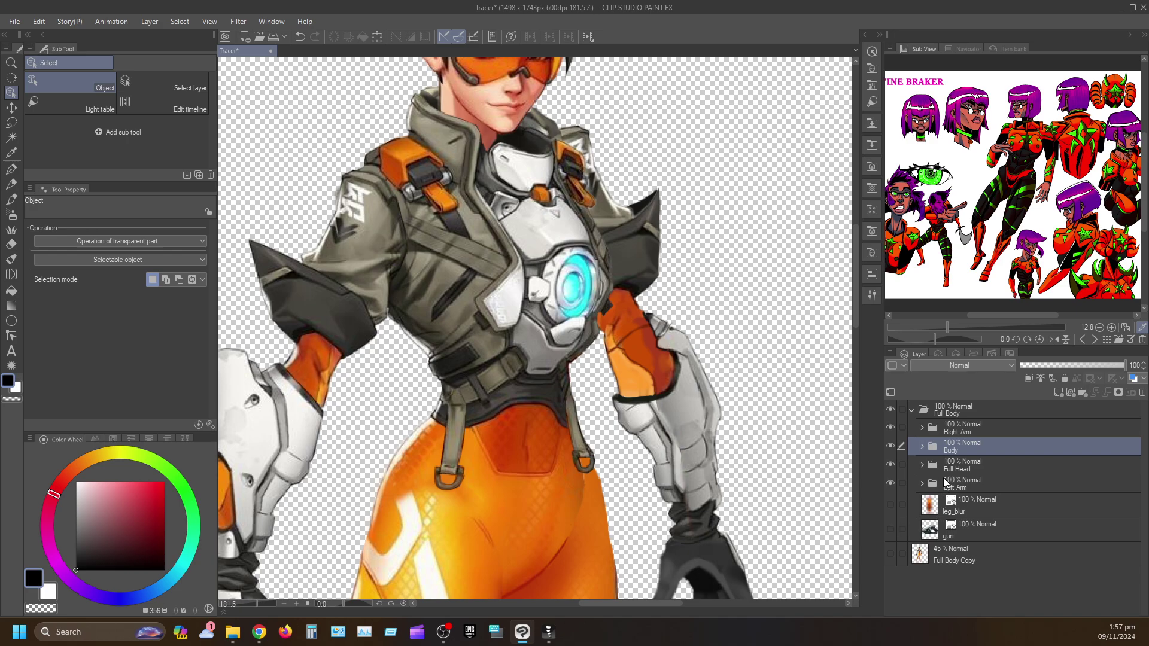
Step: Switch to File Explorer and open the Full Body folder inside images to compare its subfolders with the layer folders
{"action": "left_click", "coordinate": [232, 632]}
{"action": "left_click", "coordinate": [110, 13]}
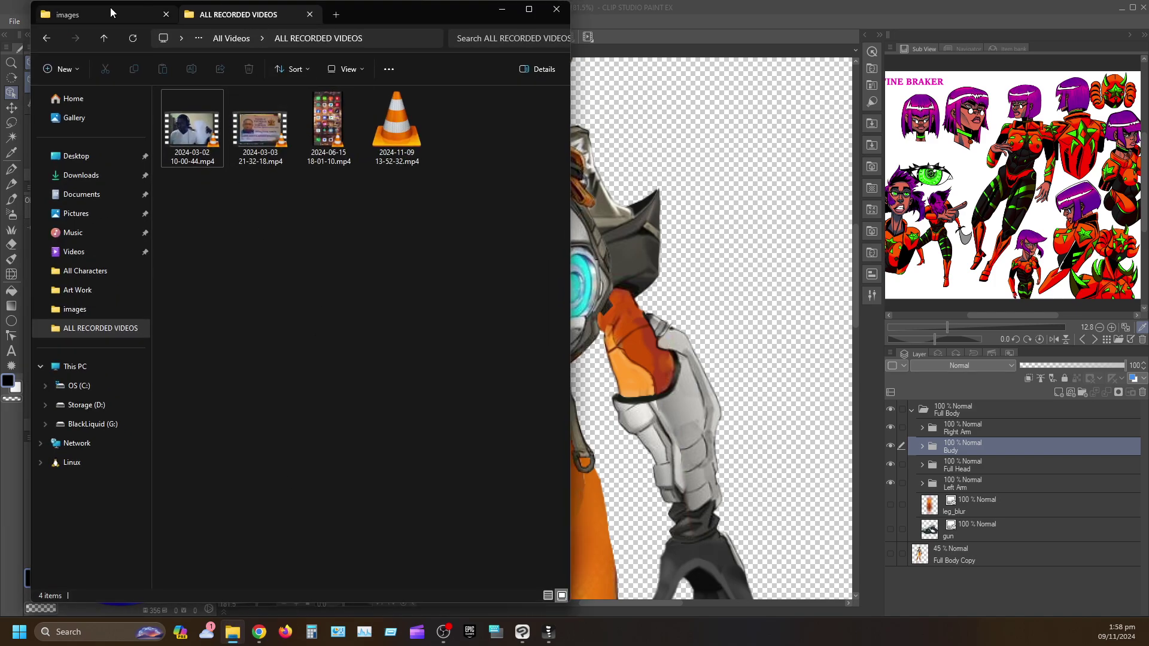
{"action": "left_click", "coordinate": [213, 124]}
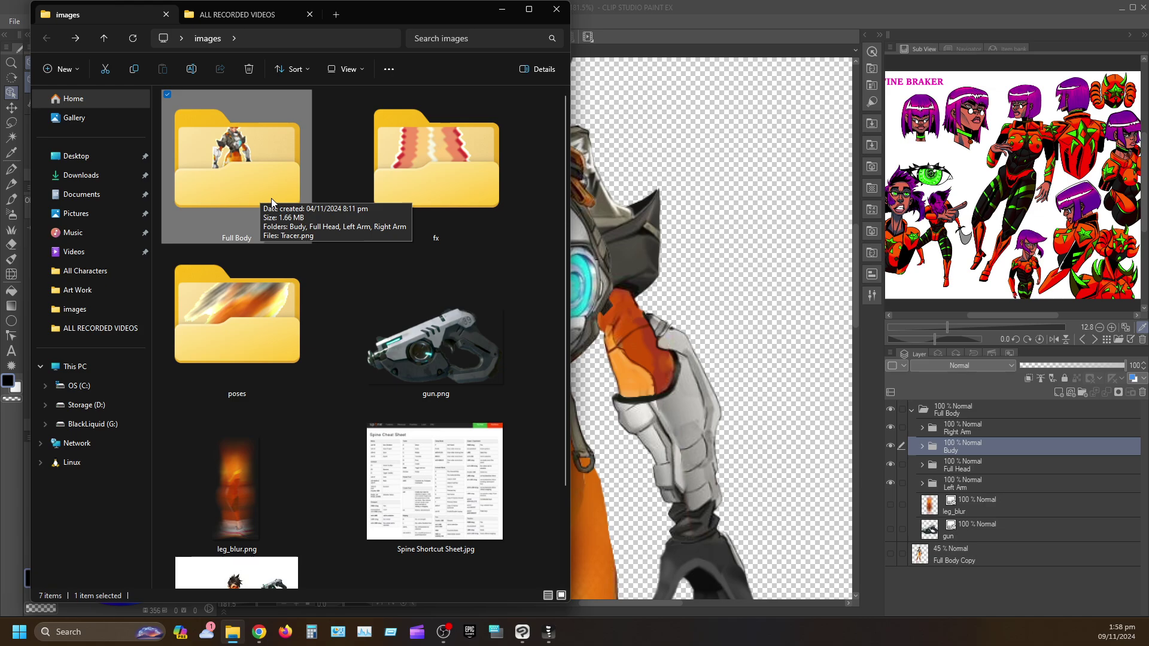
{"action": "double_click", "coordinate": [238, 202]}
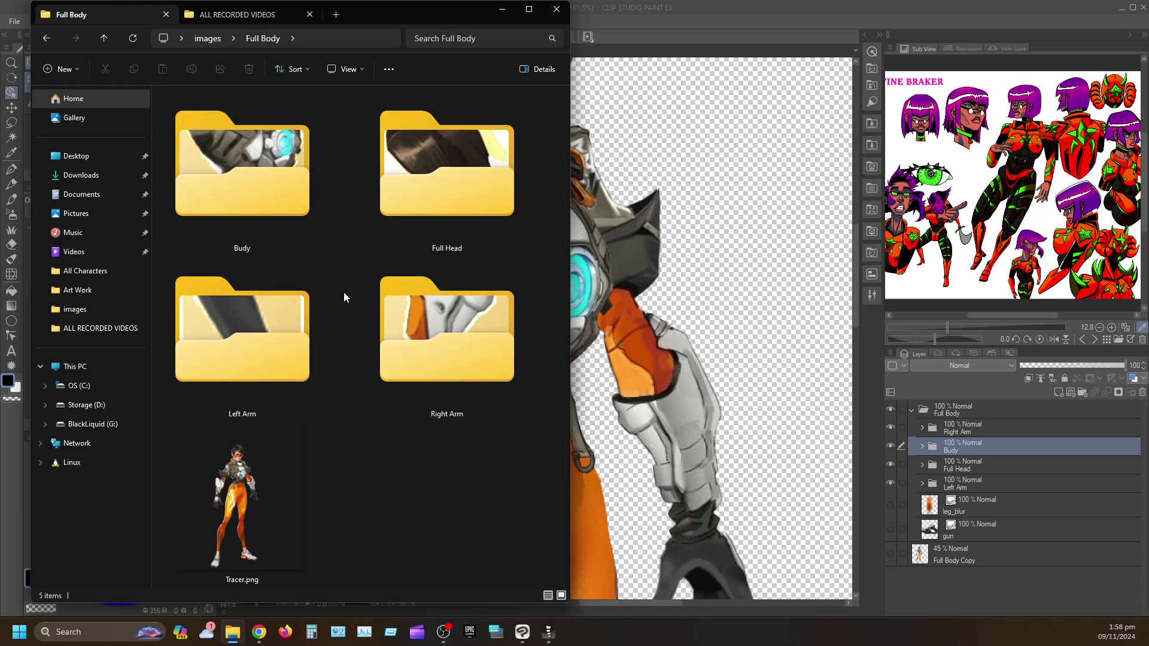
{"action": "left_click_drag", "start_coordinate": [368, 16], "coordinate": [308, 29]}
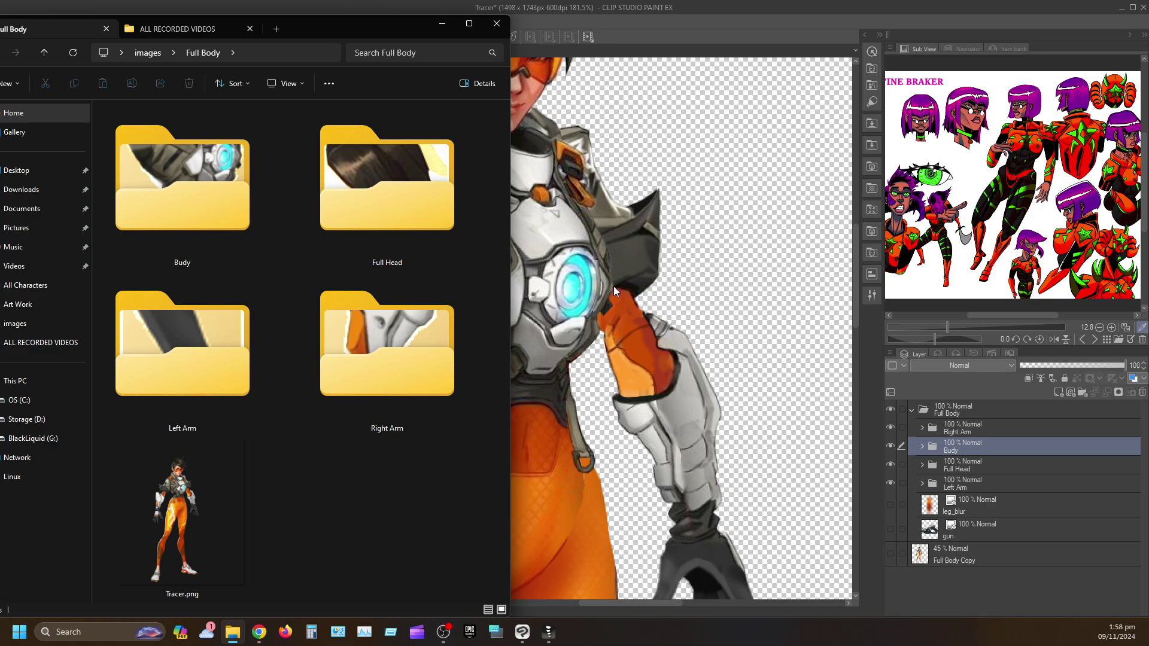
Step: Return to Clip Studio Paint and view the whole Tracer figure centred on the canvas
{"action": "scroll", "coordinate": [613, 286], "scroll_direction": "down", "scroll_amount": 4}
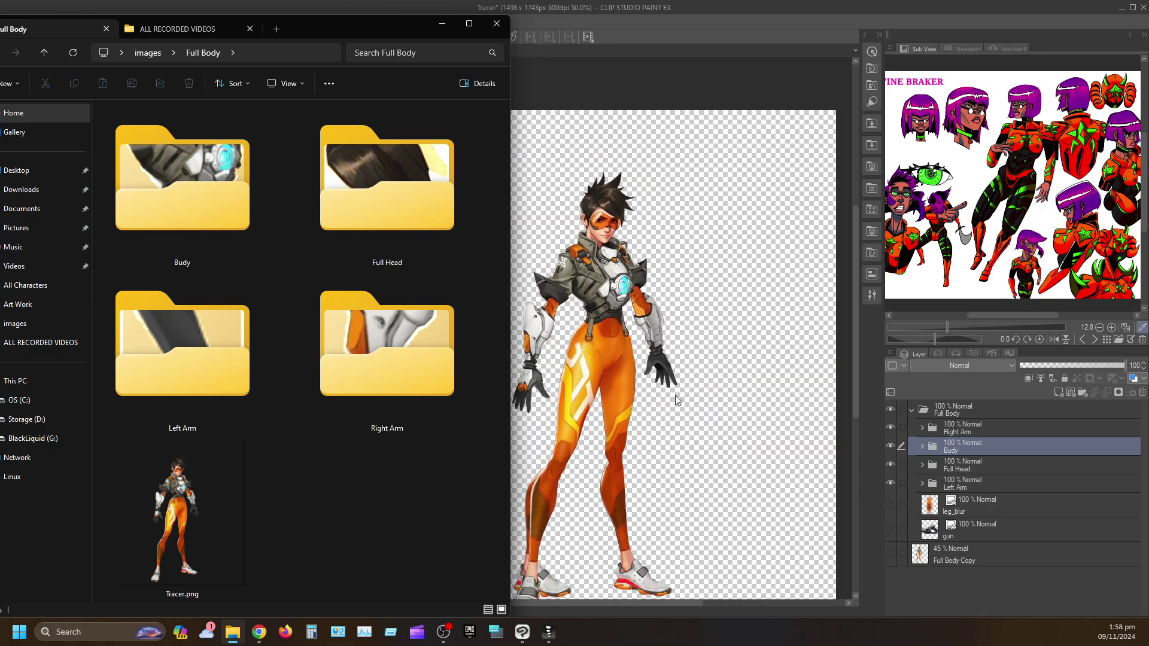
{"action": "left_click", "coordinate": [751, 404]}
{"action": "left_click_drag", "start_coordinate": [718, 376], "coordinate": [556, 354]}
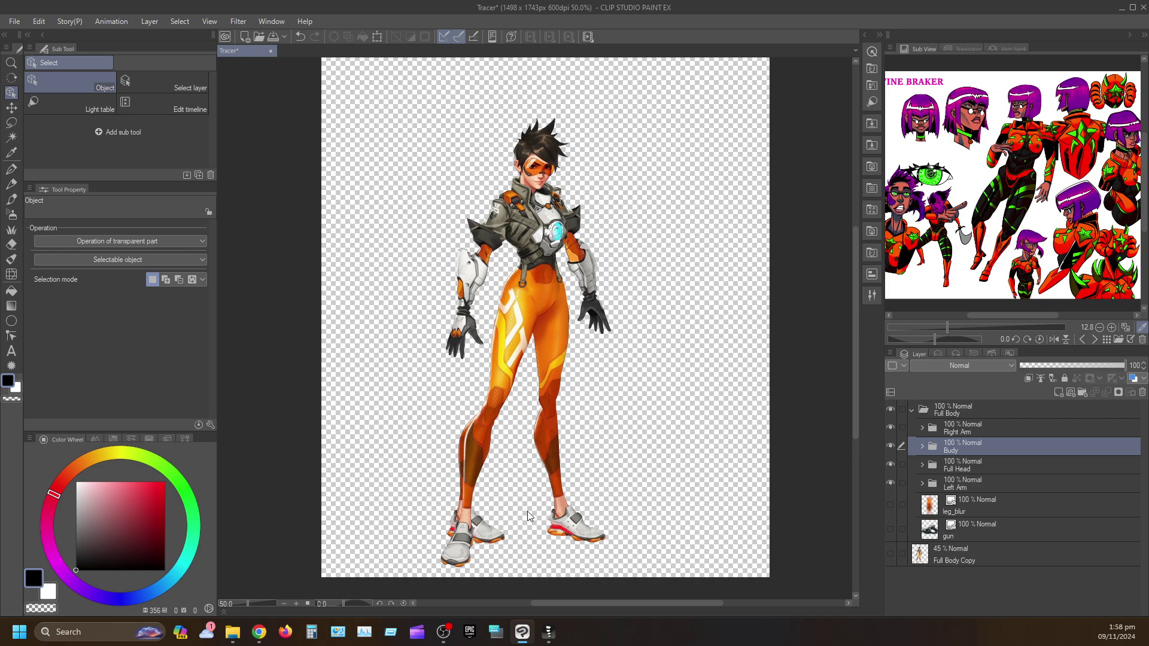
Step: Inspect the separate body and leg PNGs in File Explorer's Body folder, return to Full Body and minimize the window
{"action": "left_click", "coordinate": [231, 639]}
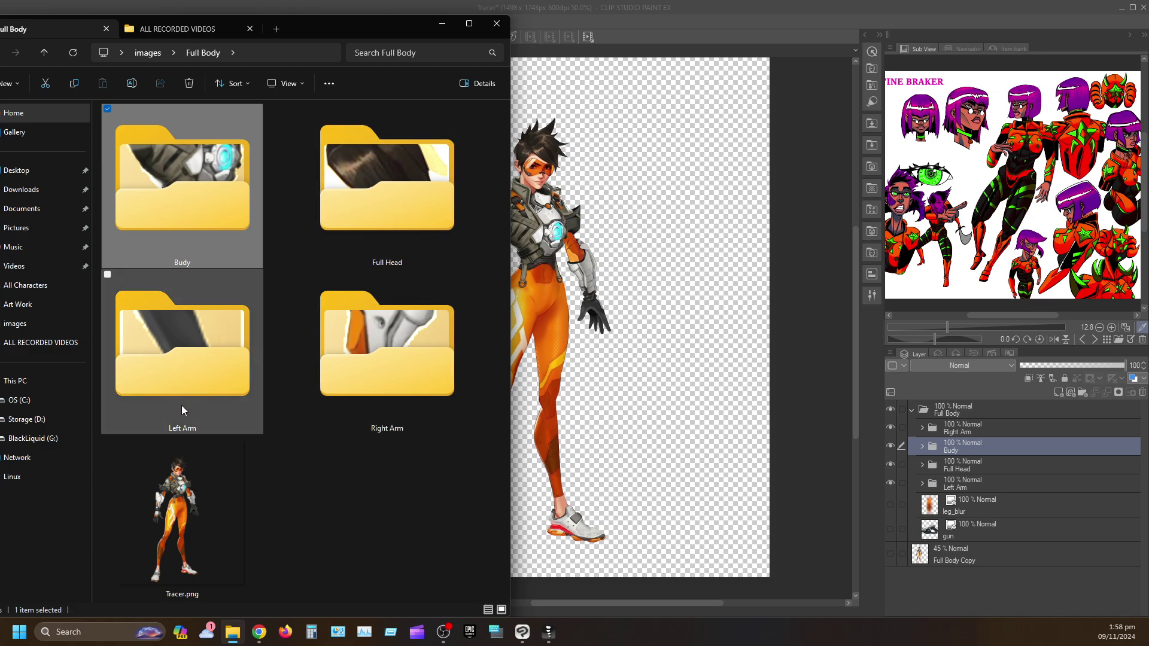
{"action": "double_click", "coordinate": [194, 210]}
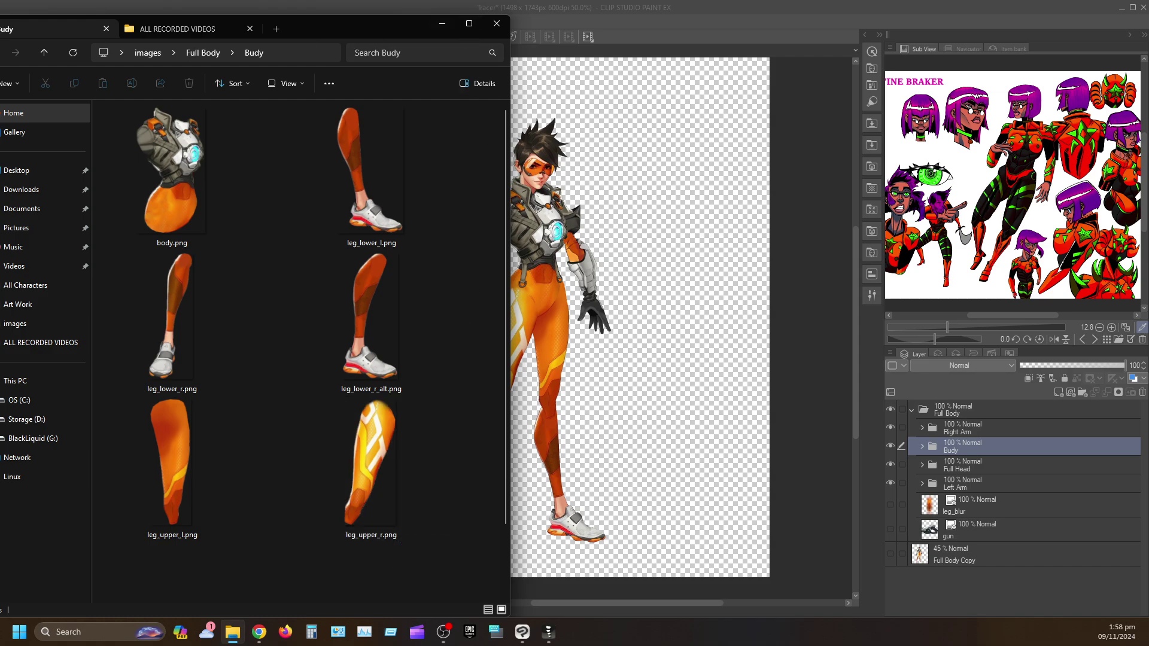
{"action": "left_click_drag", "start_coordinate": [357, 27], "coordinate": [443, 22]}
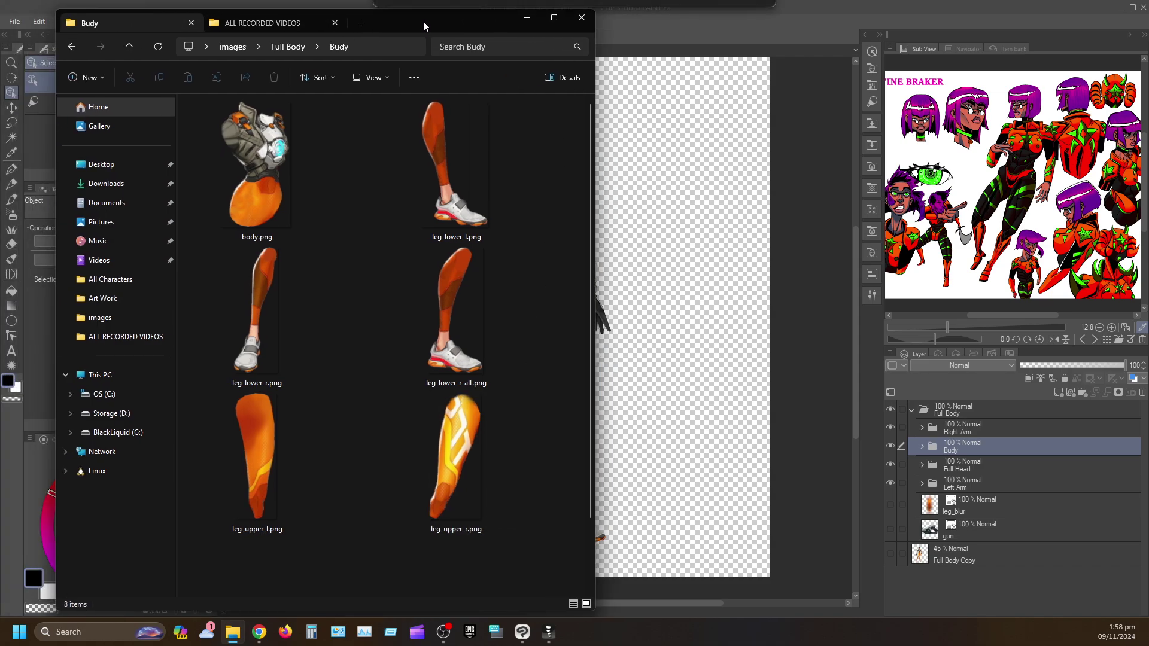
{"action": "left_click", "coordinate": [72, 47]}
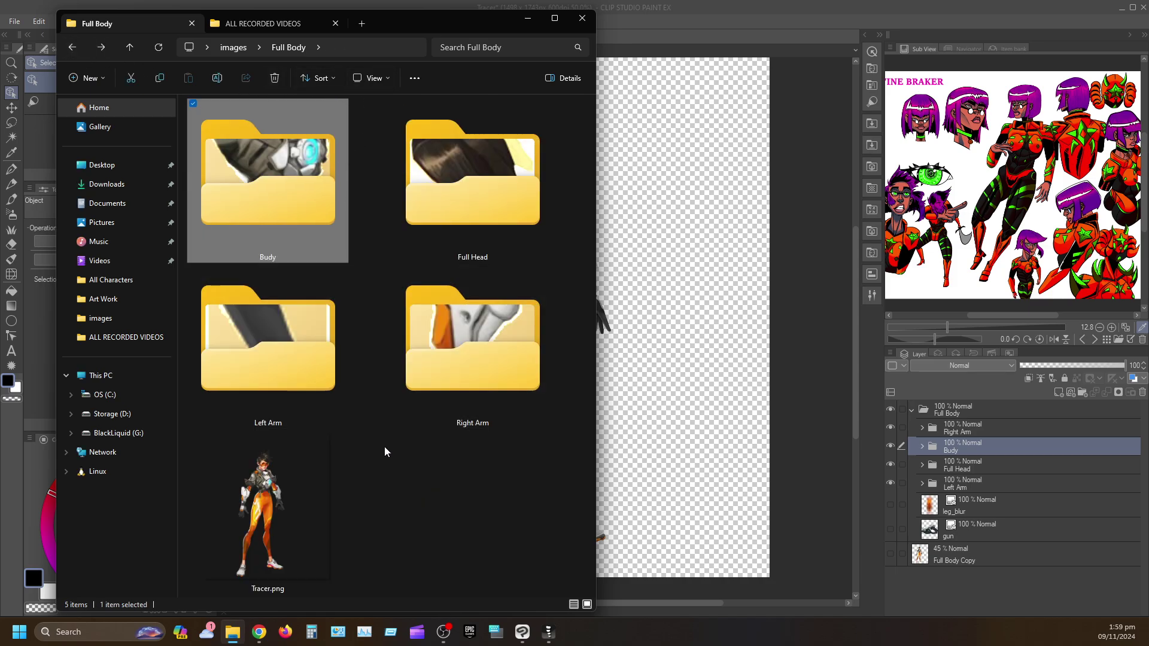
{"action": "left_click", "coordinate": [528, 20]}
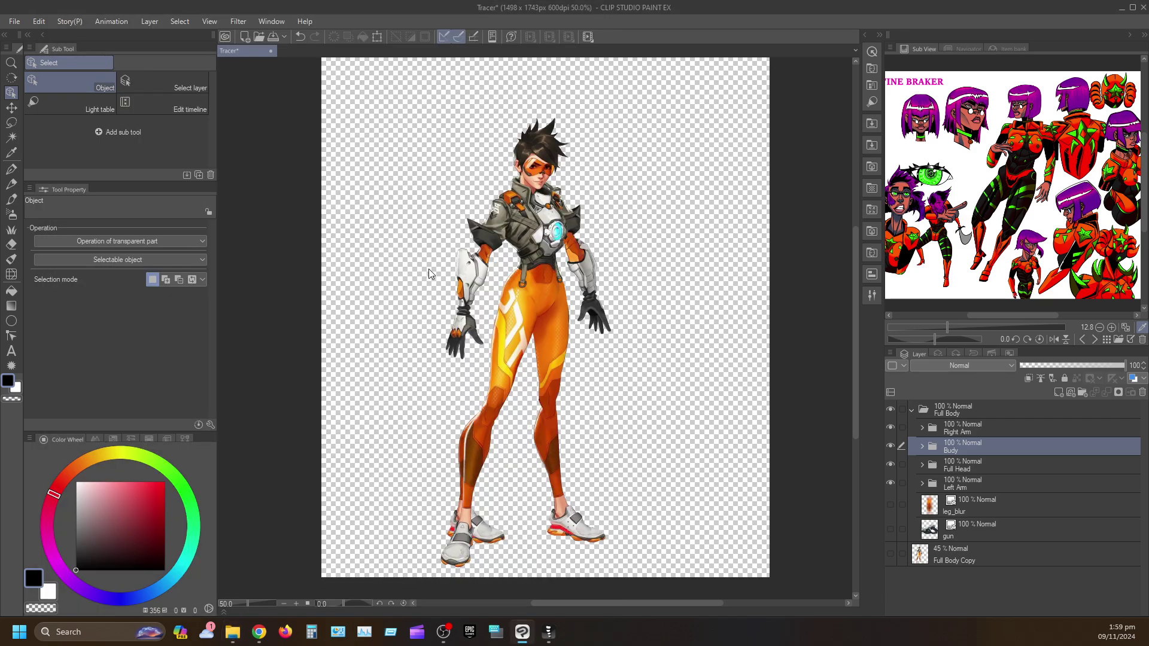
Step: Close Clip Studio Paint without saving the Tracer file and switch to Spine
{"action": "left_click", "coordinate": [1144, 9]}
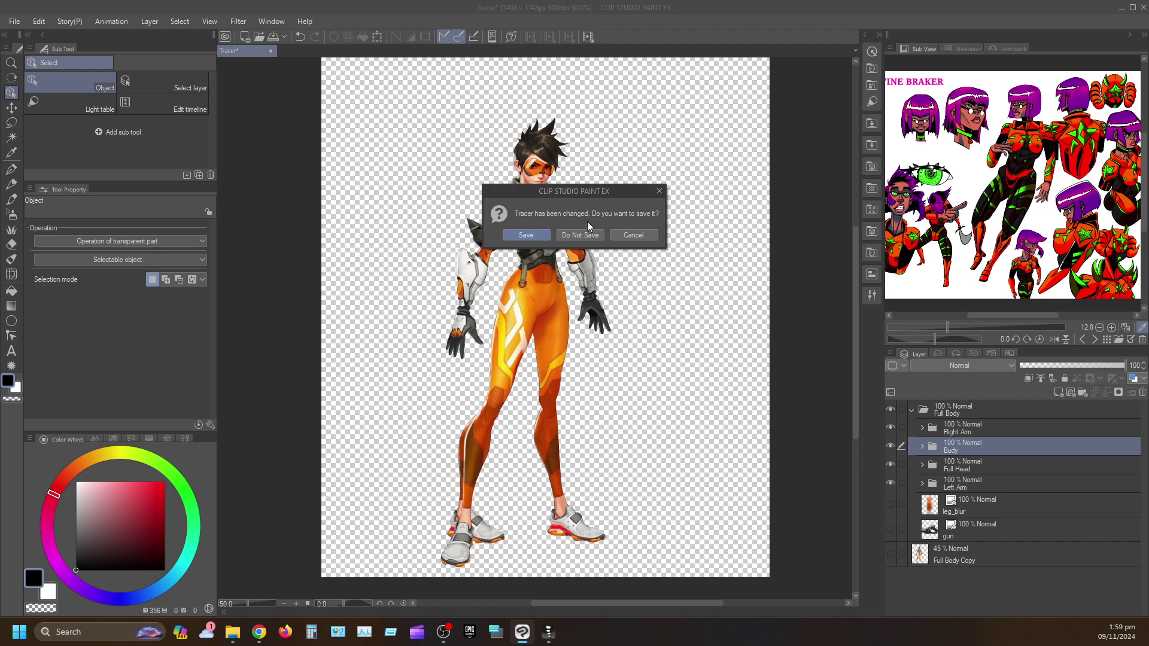
{"action": "left_click", "coordinate": [581, 236]}
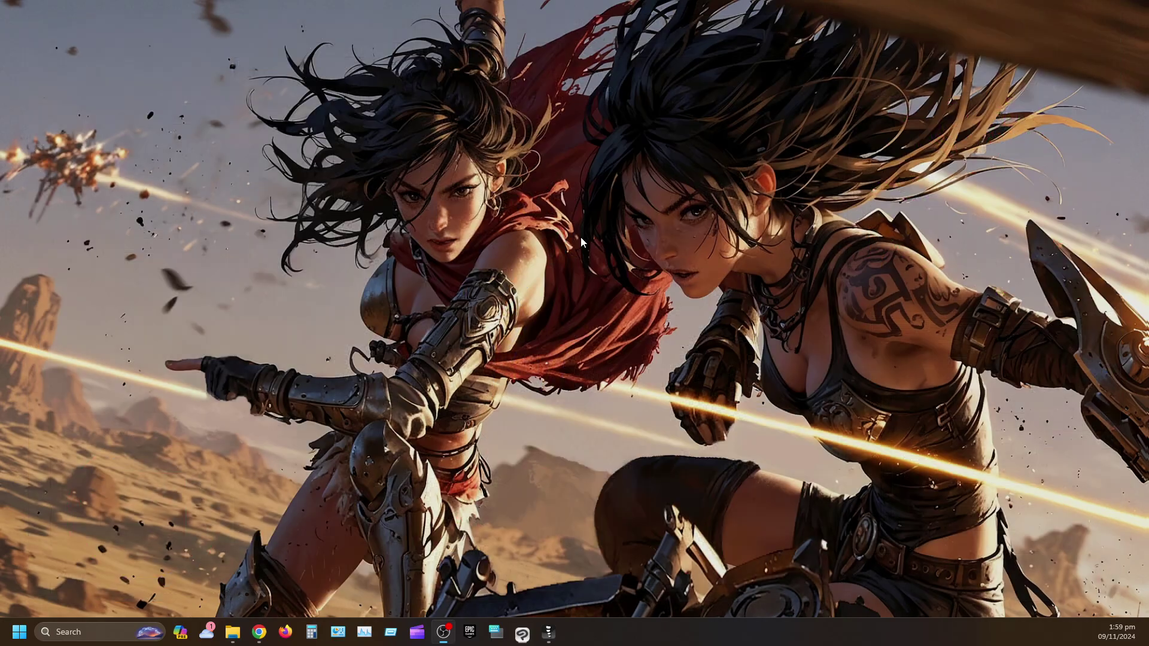
{"action": "left_click", "coordinate": [522, 631]}
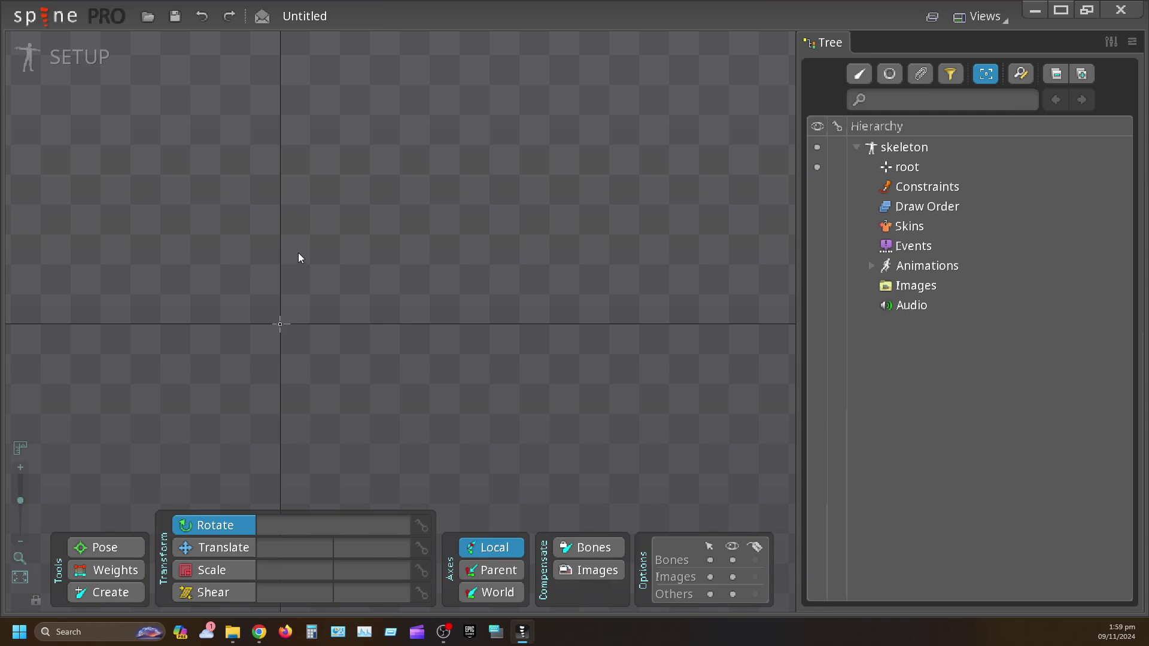
{"action": "scroll", "coordinate": [297, 252], "scroll_direction": "up", "scroll_amount": 5}
{"action": "scroll", "coordinate": [296, 251], "scroll_direction": "down", "scroll_amount": 5}
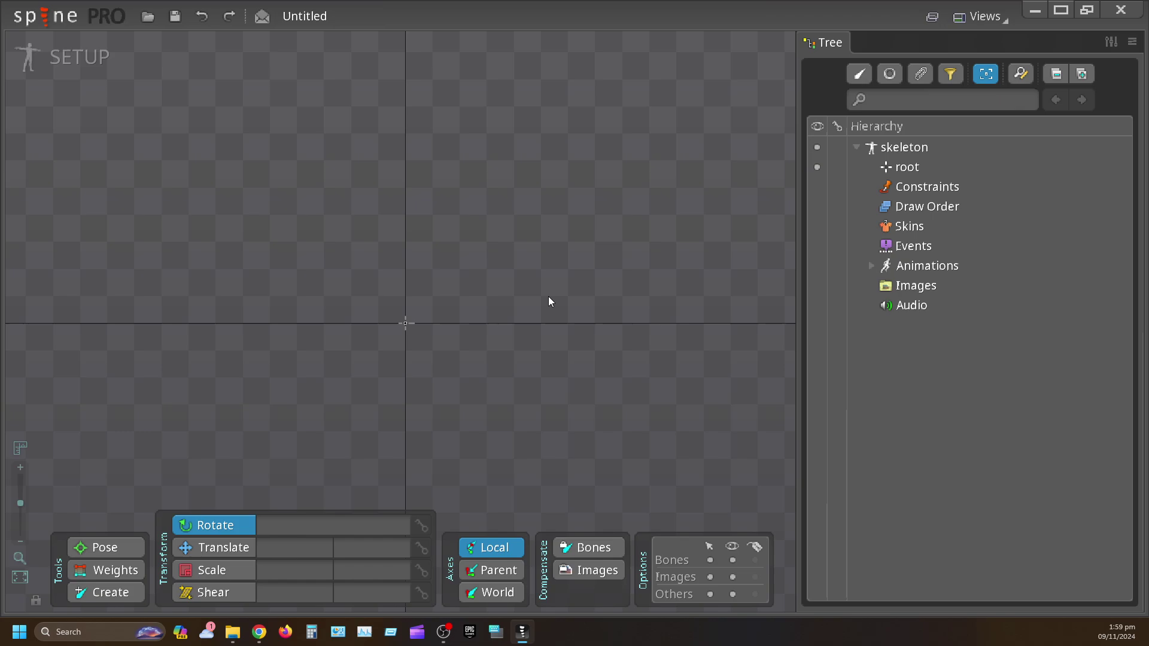
{"action": "scroll", "coordinate": [562, 261], "scroll_direction": "up", "scroll_amount": 5}
{"action": "scroll", "coordinate": [562, 261], "scroll_direction": "down", "scroll_amount": 4}
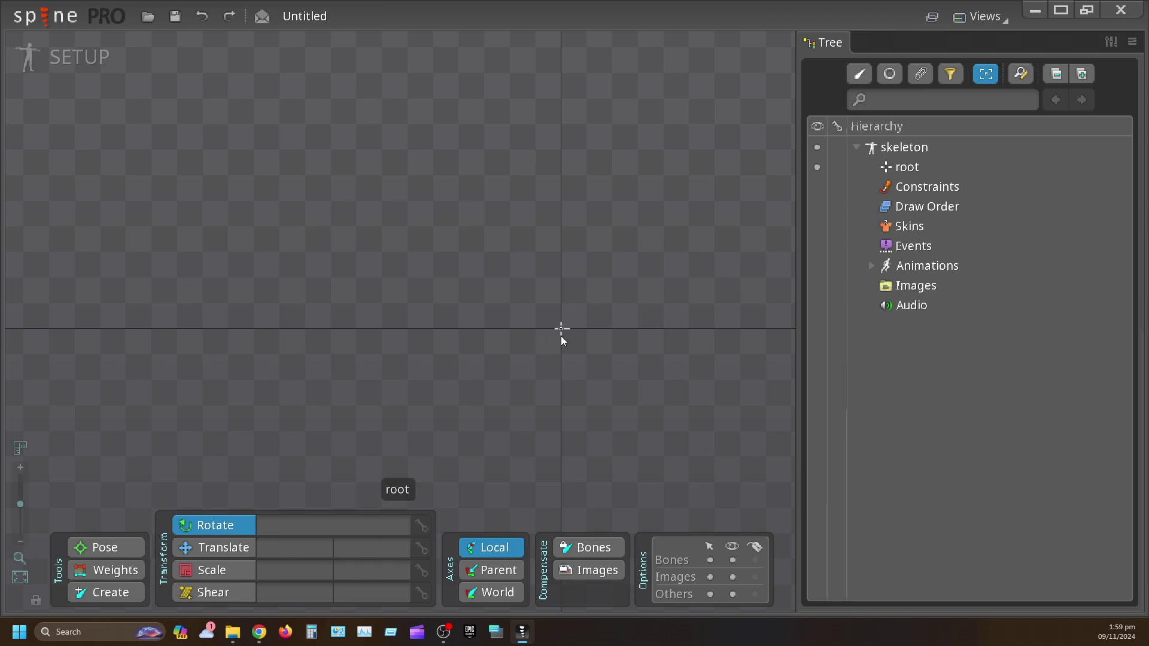
{"action": "left_click_drag", "start_coordinate": [664, 340], "coordinate": [422, 309]}
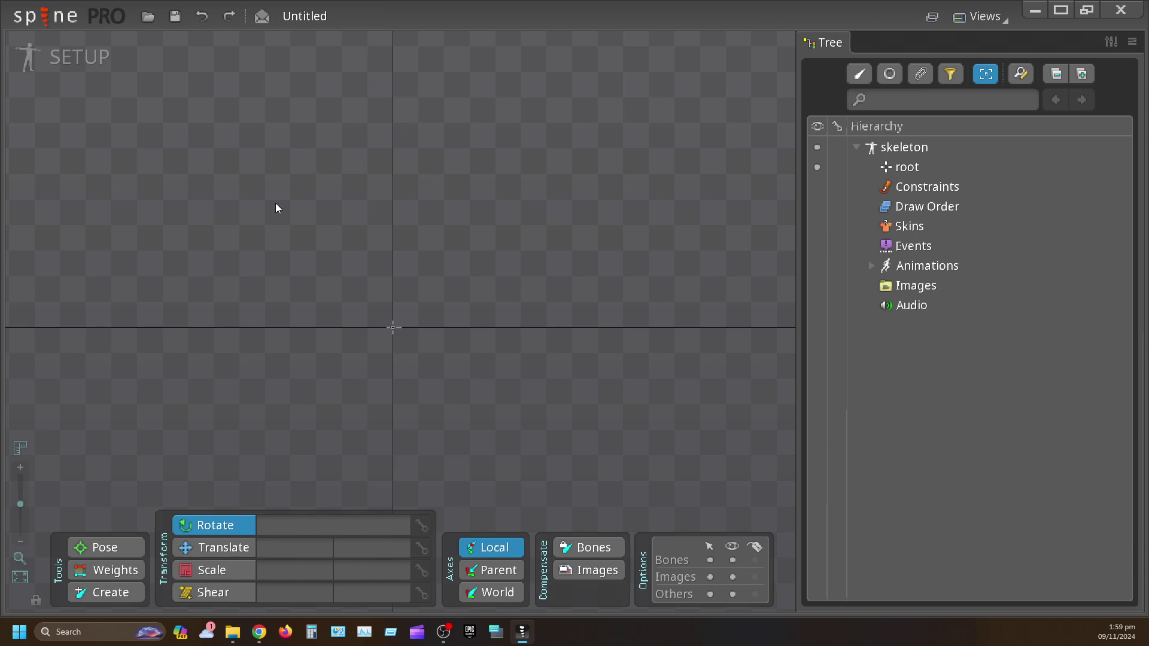
Step: Look at Animate mode with its dopesheet and return to Setup mode
{"action": "left_click", "coordinate": [53, 68]}
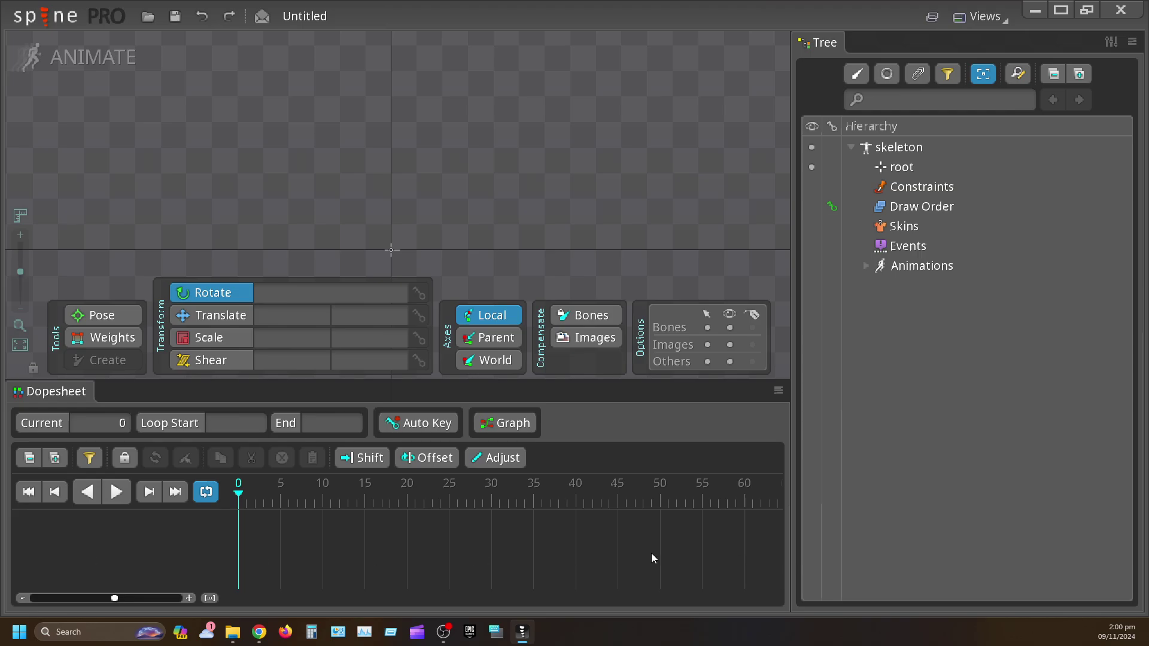
{"action": "left_click", "coordinate": [46, 85]}
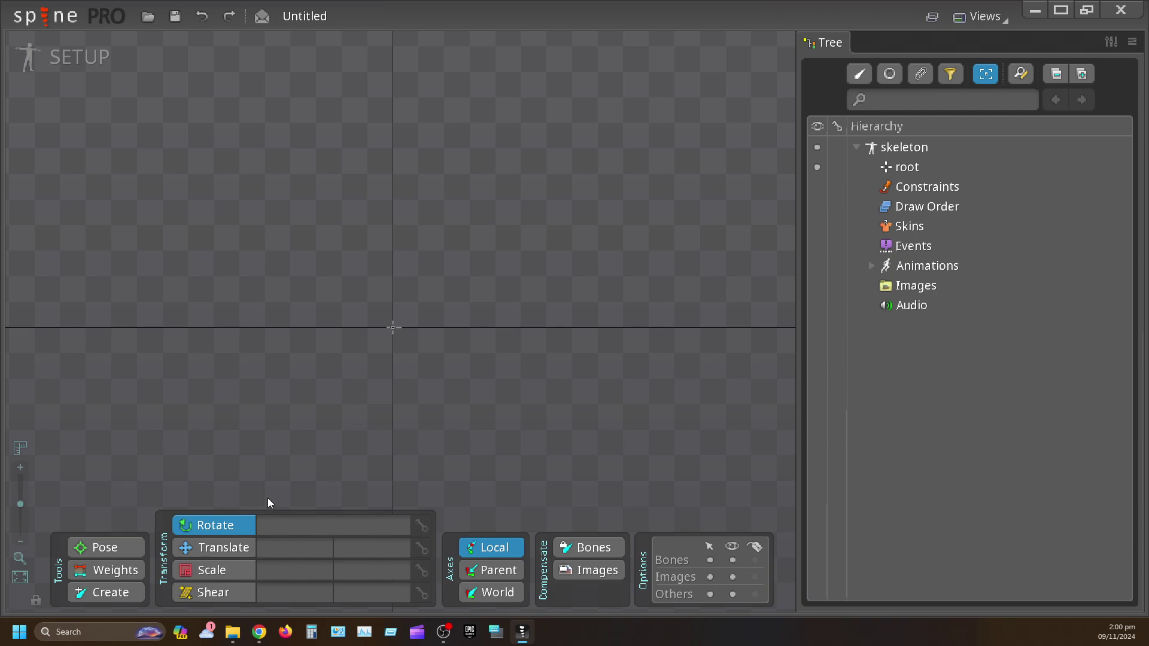
{"action": "left_click", "coordinate": [69, 68]}
{"action": "left_click", "coordinate": [71, 65]}
Step: Open the Weights view beside the tree to look at its options and close it again
{"action": "left_click", "coordinate": [1007, 17]}
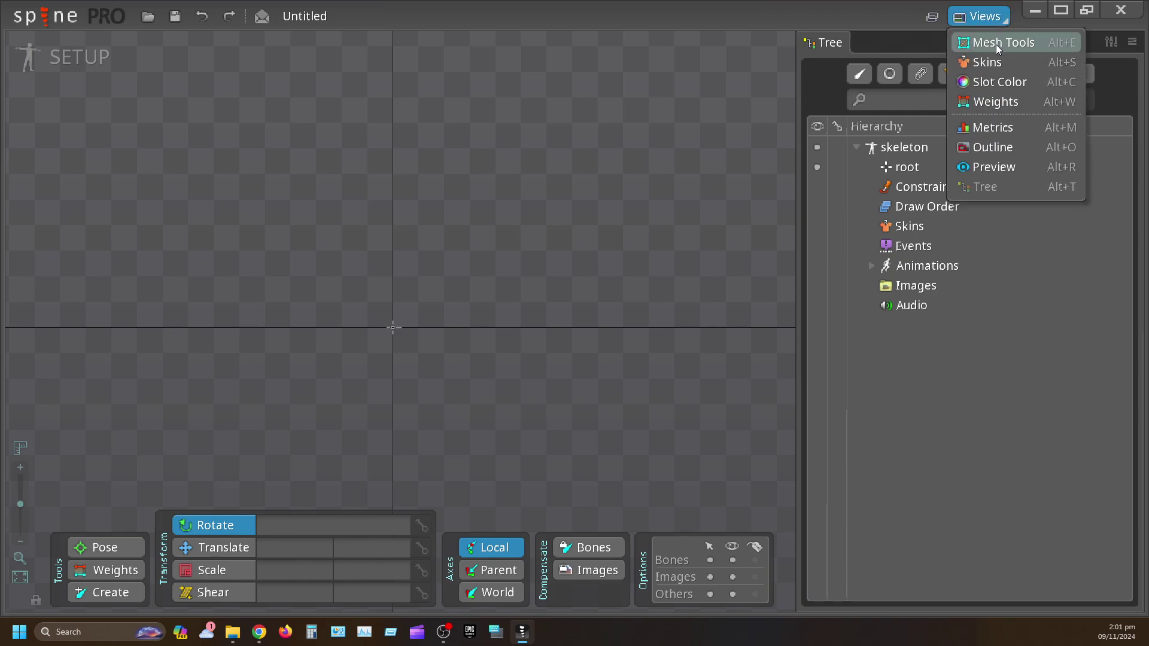
{"action": "left_click", "coordinate": [997, 103]}
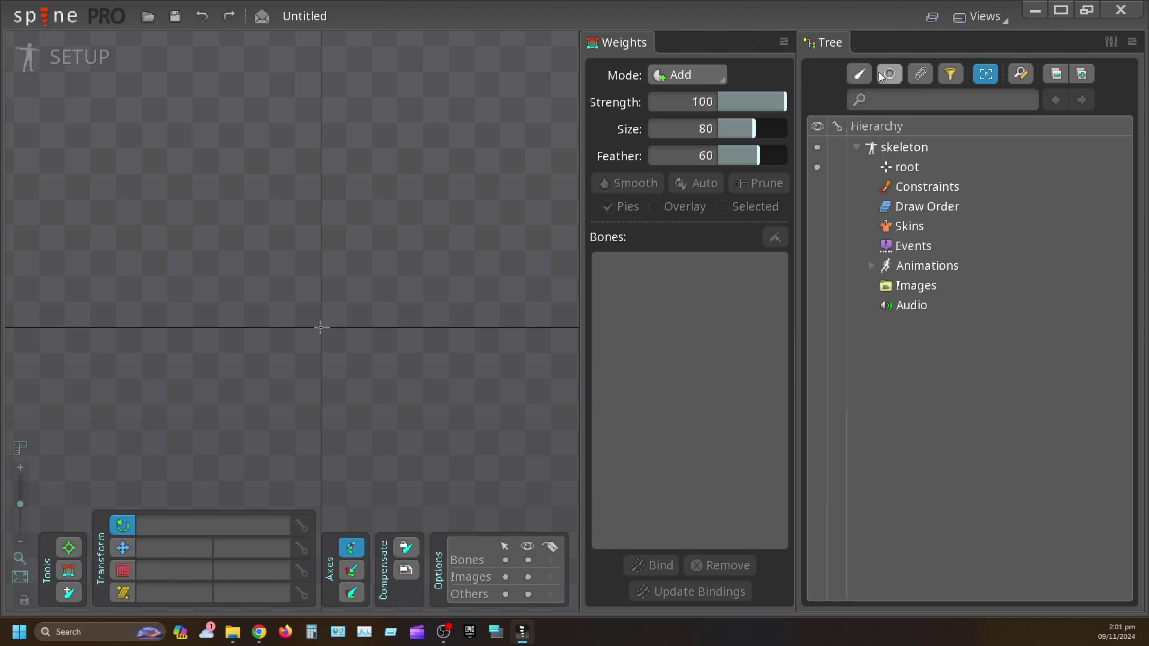
{"action": "left_click", "coordinate": [1001, 19]}
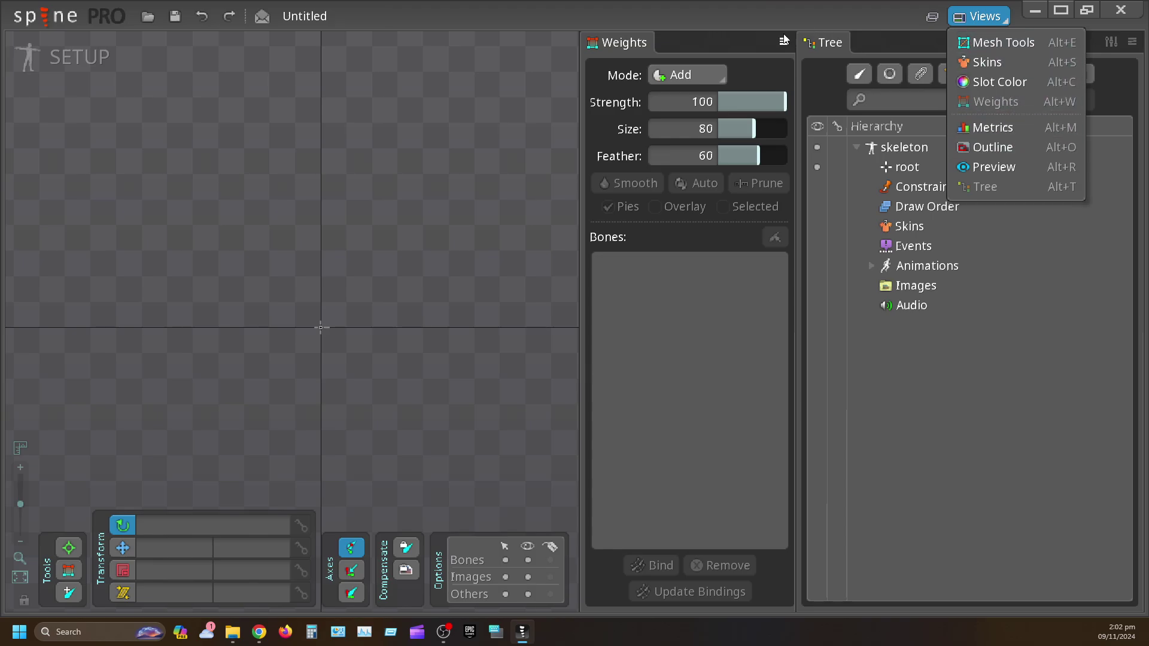
{"action": "left_click", "coordinate": [748, 42]}
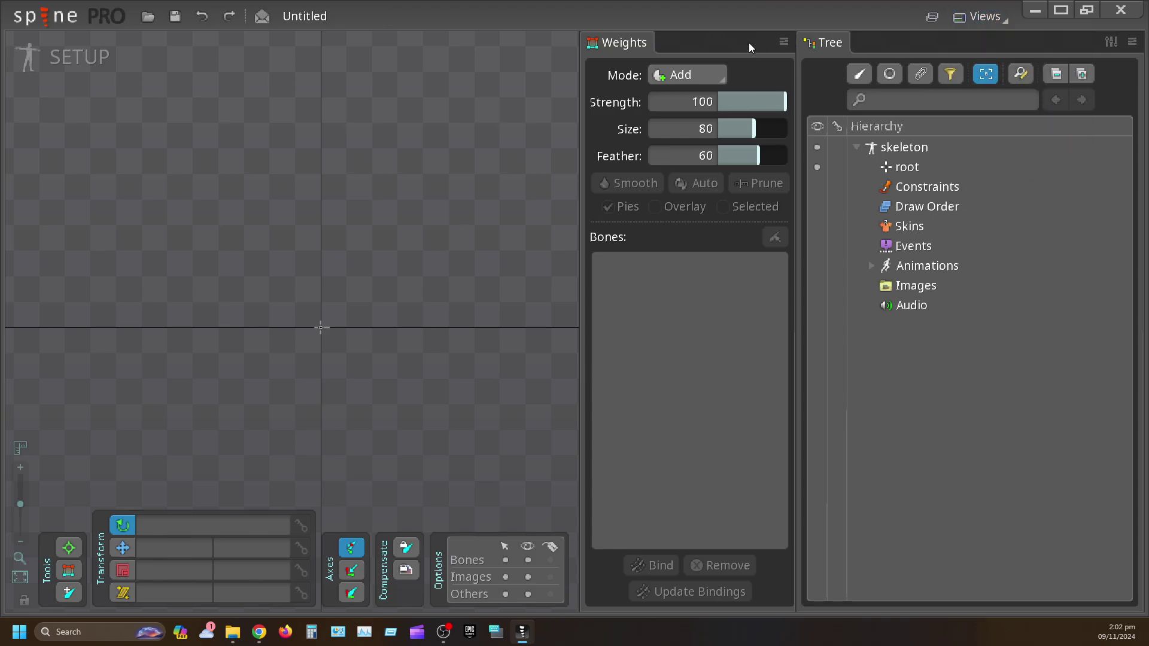
{"action": "left_click", "coordinate": [784, 42]}
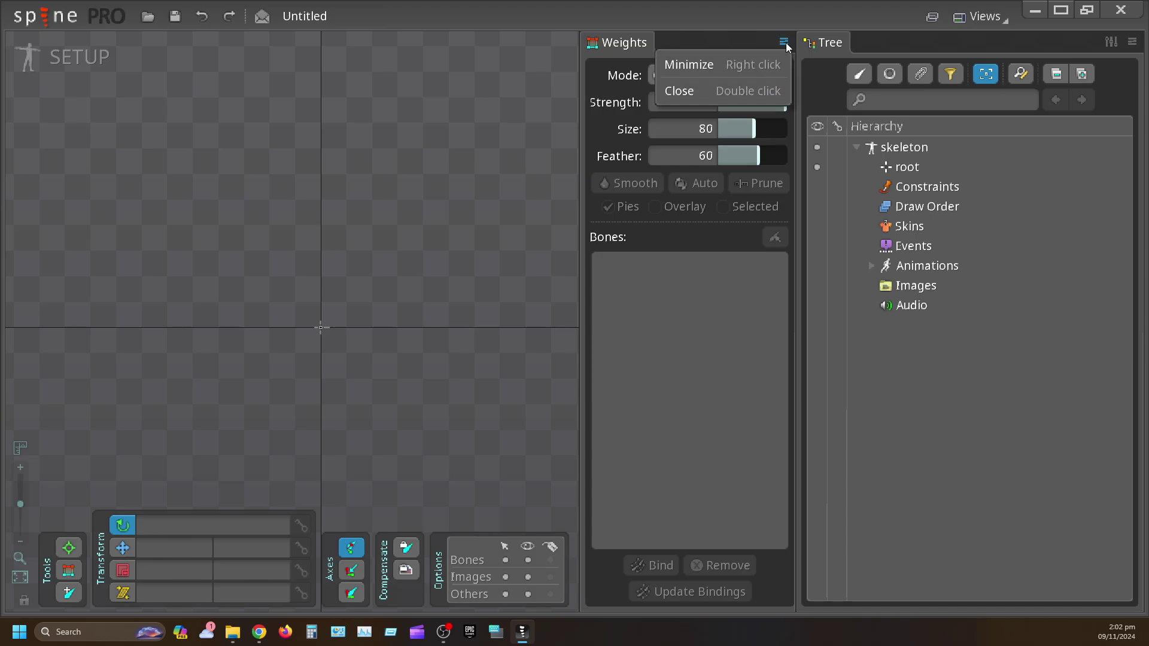
{"action": "left_click", "coordinate": [678, 87]}
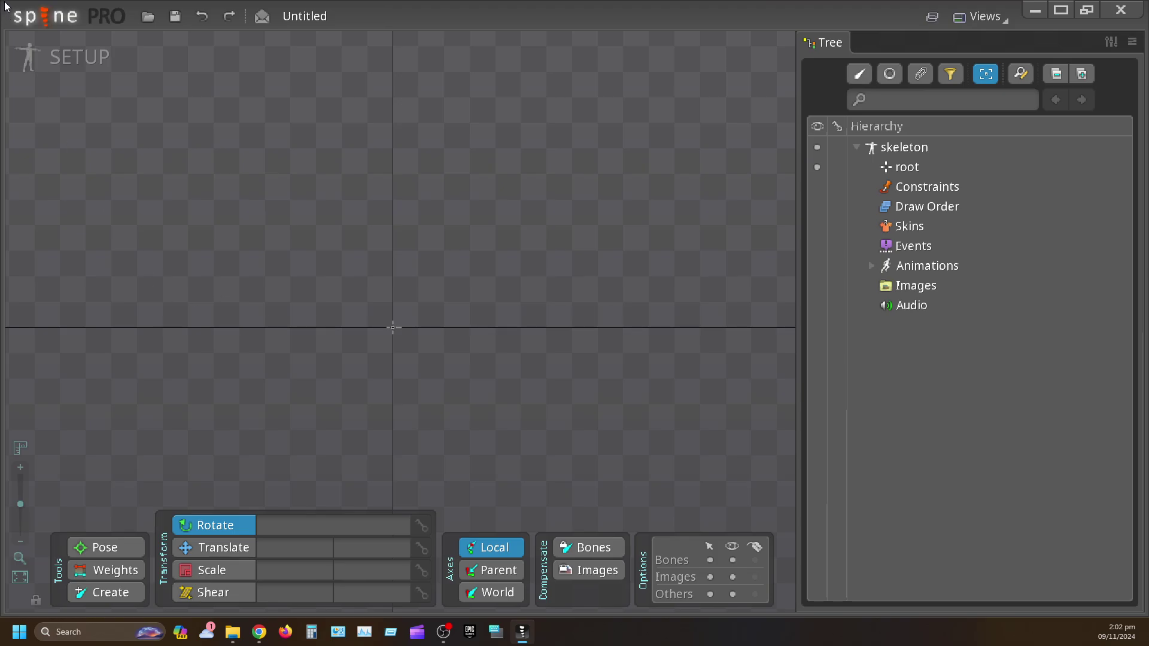
Step: Review the Application, Files, General, Graphics and Dopesheet pages of the Spine settings and leave without saving changes
{"action": "left_click", "coordinate": [29, 20]}
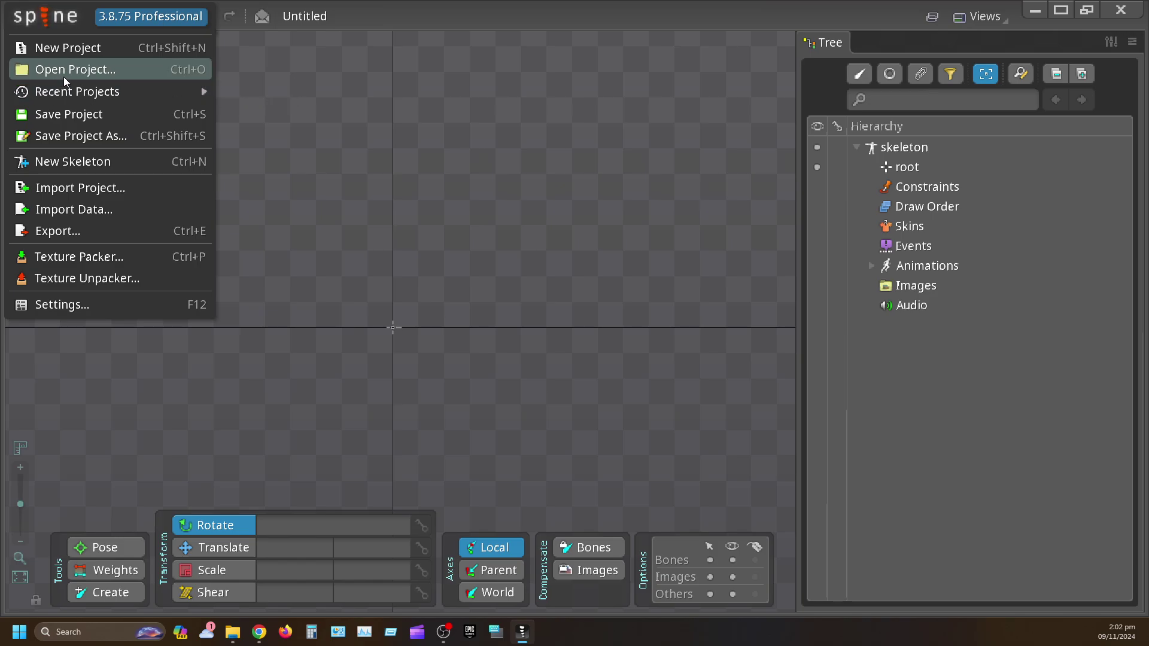
{"action": "mouse_move", "coordinate": [68, 95]}
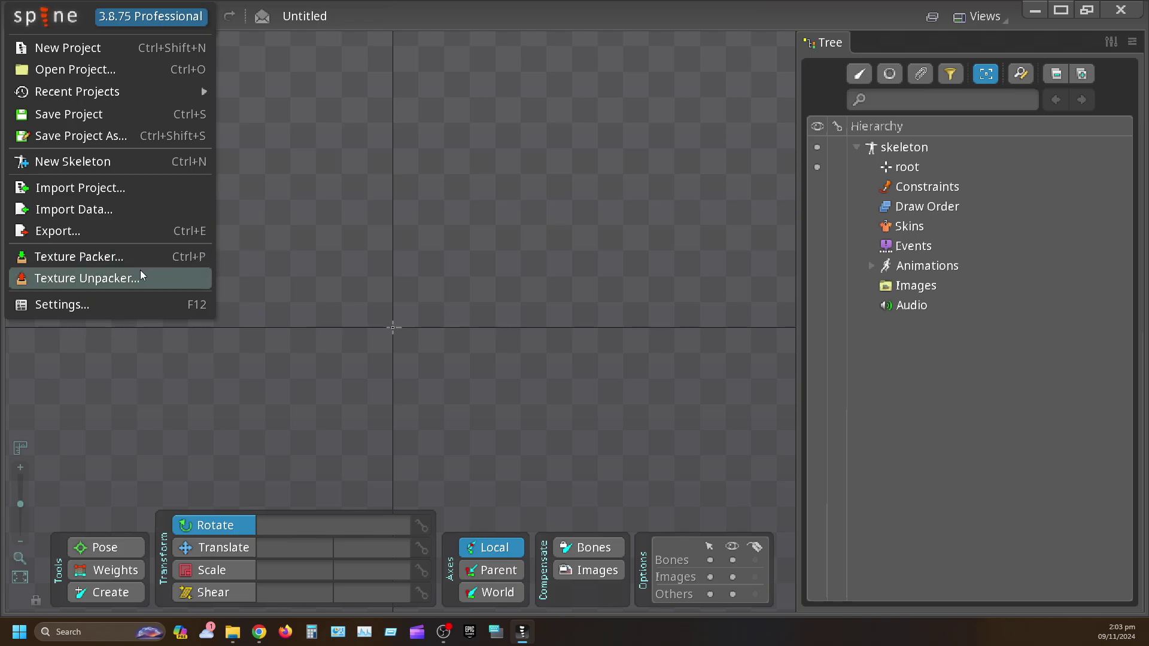
{"action": "left_click", "coordinate": [63, 305]}
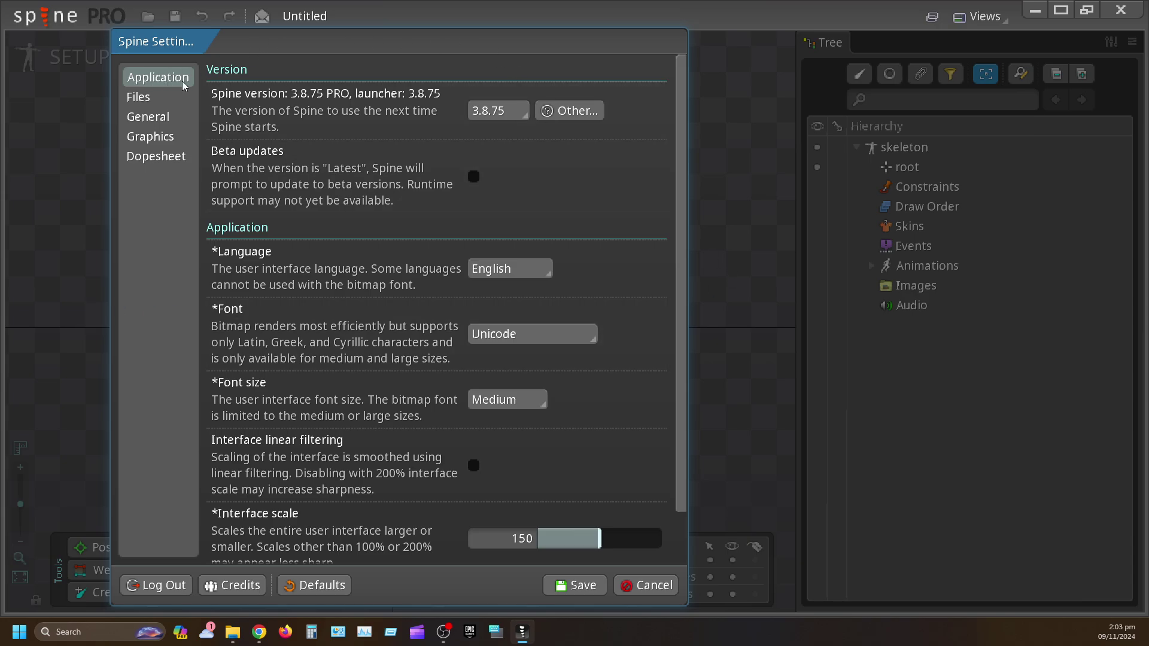
{"action": "scroll", "coordinate": [607, 207], "scroll_direction": "down", "scroll_amount": 1}
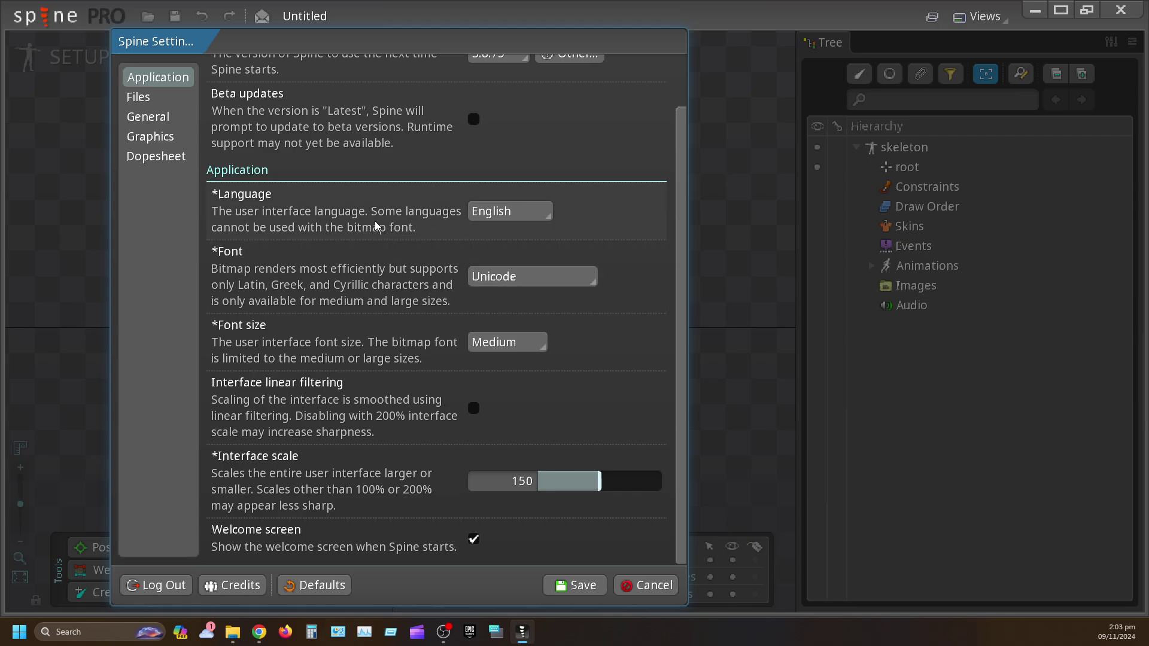
{"action": "left_click", "coordinate": [144, 98]}
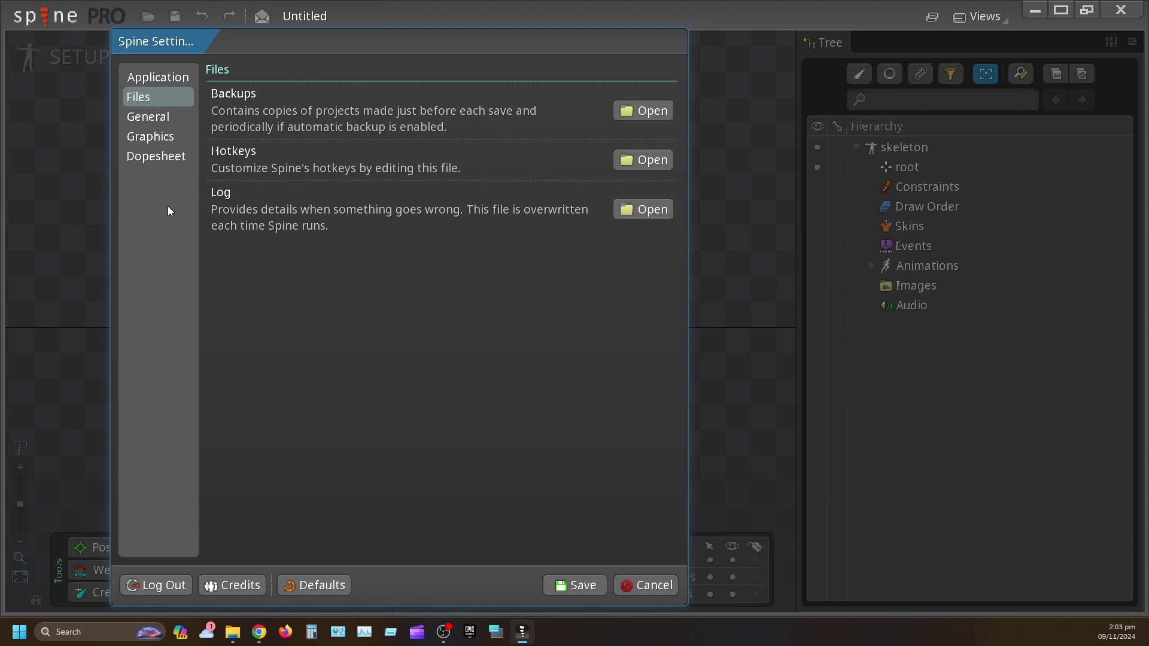
{"action": "left_click", "coordinate": [149, 118]}
{"action": "scroll", "coordinate": [455, 323], "scroll_direction": "down", "scroll_amount": 5}
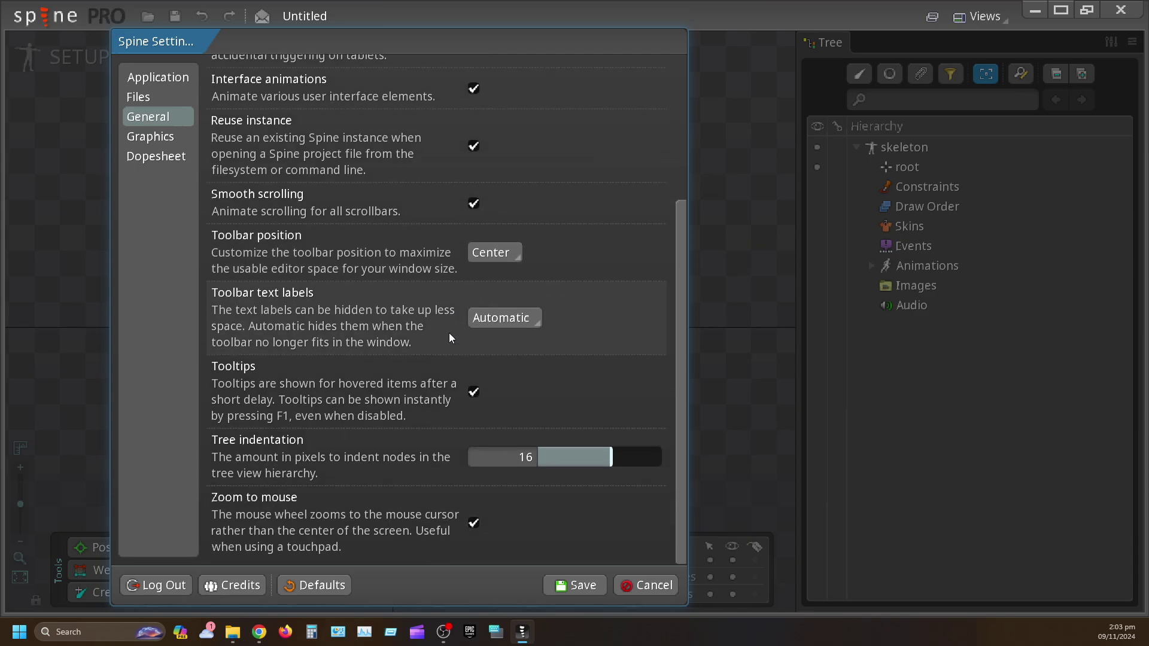
{"action": "scroll", "coordinate": [449, 338], "scroll_direction": "up", "scroll_amount": 5}
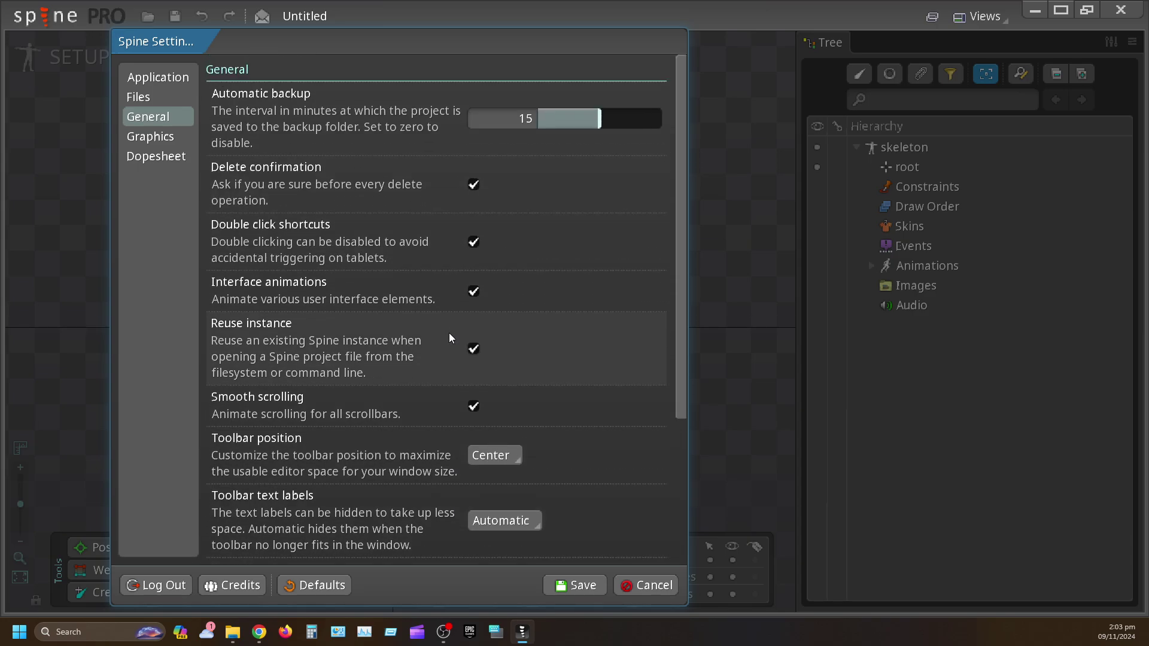
{"action": "left_click", "coordinate": [142, 138]}
{"action": "scroll", "coordinate": [268, 228], "scroll_direction": "down", "scroll_amount": 4}
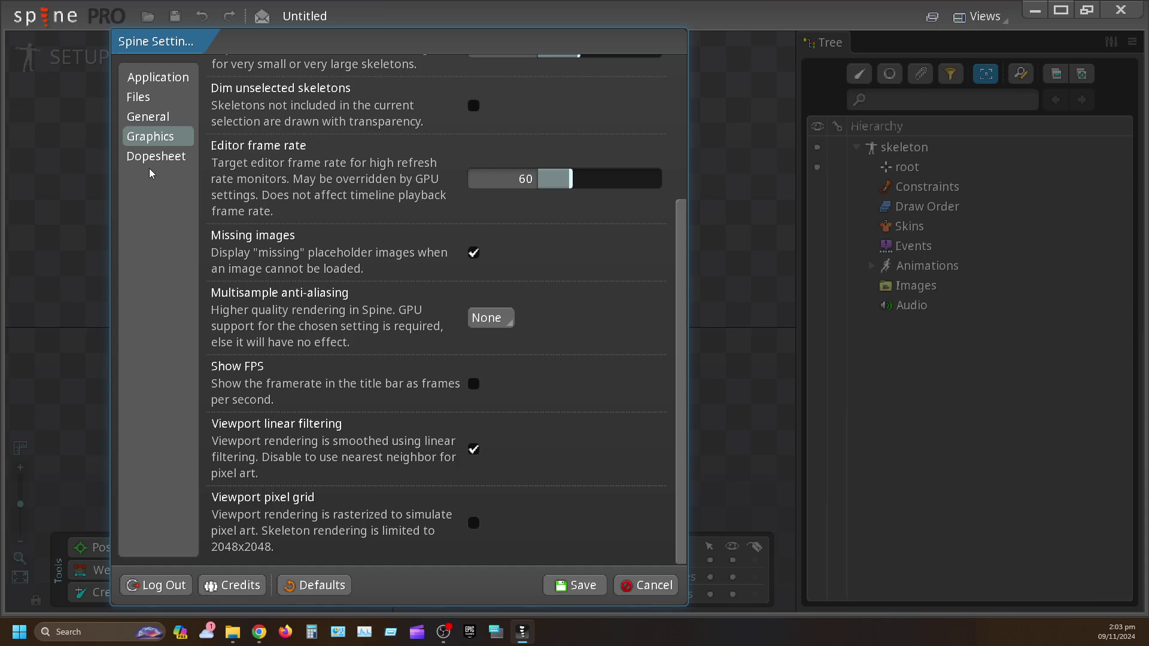
{"action": "left_click", "coordinate": [159, 157]}
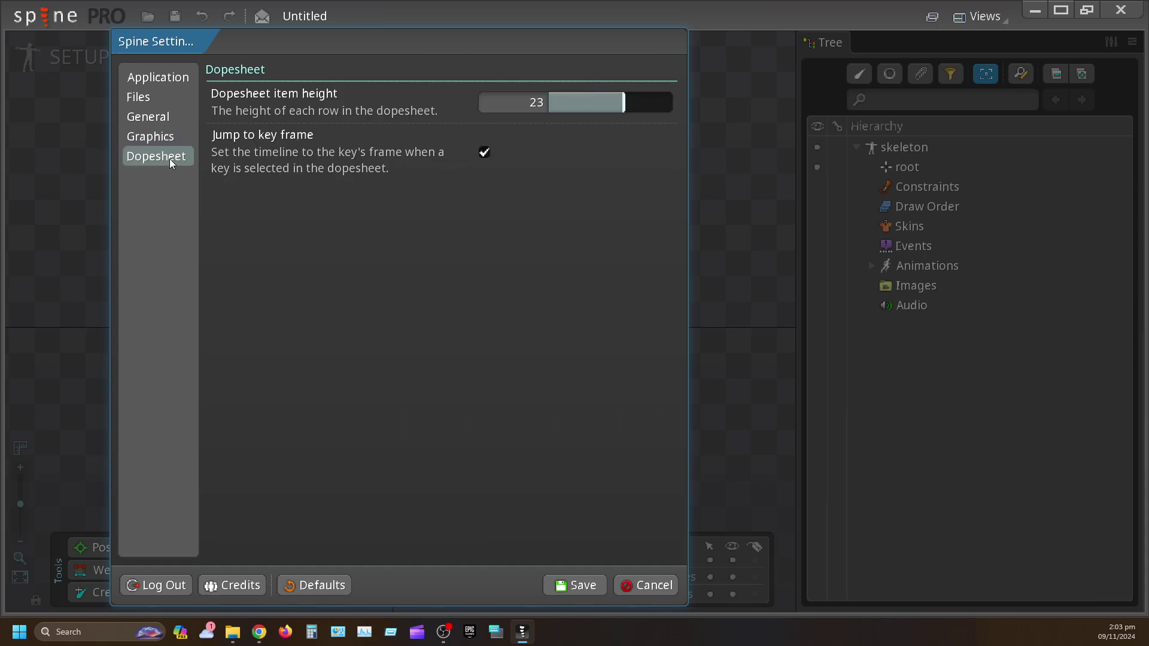
{"action": "left_click", "coordinate": [663, 583]}
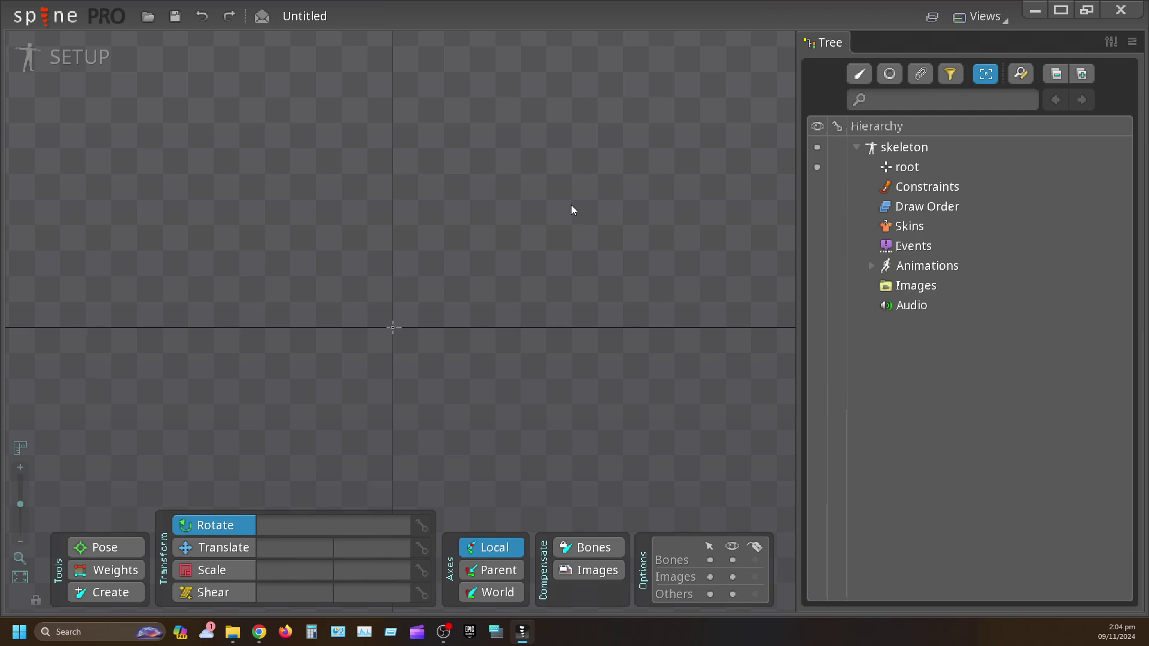
Step: Set the skeleton's Images path to the Full Body folder inside the desktop's images folder
{"action": "left_click_drag", "start_coordinate": [470, 149], "coordinate": [503, 352]}
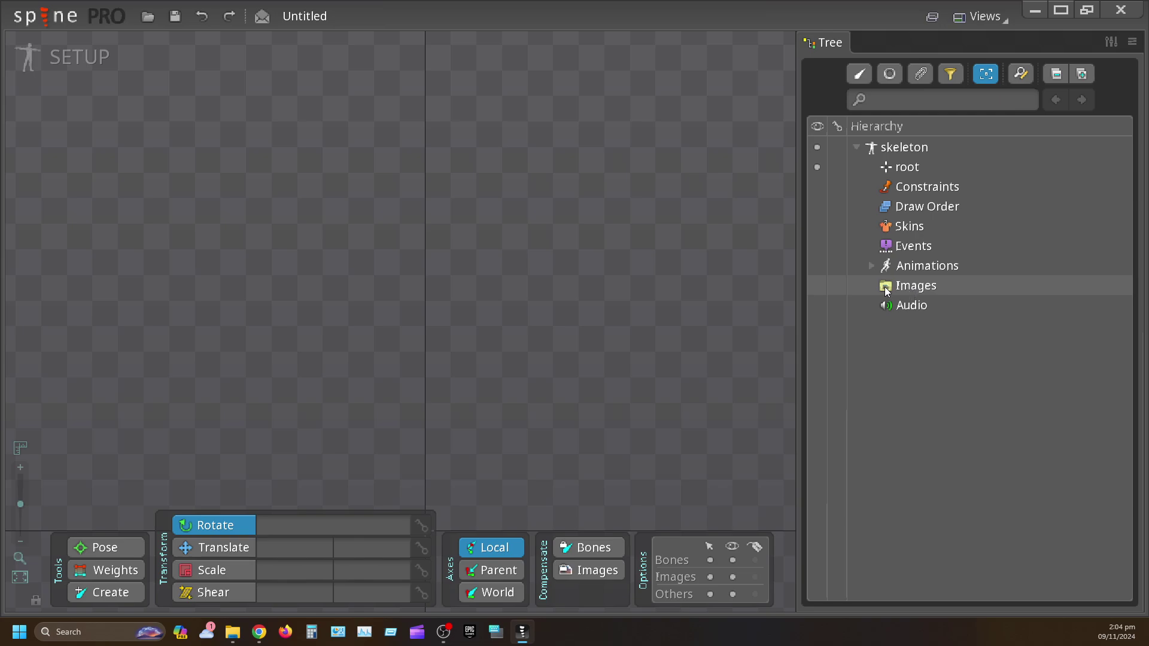
{"action": "left_click", "coordinate": [931, 290]}
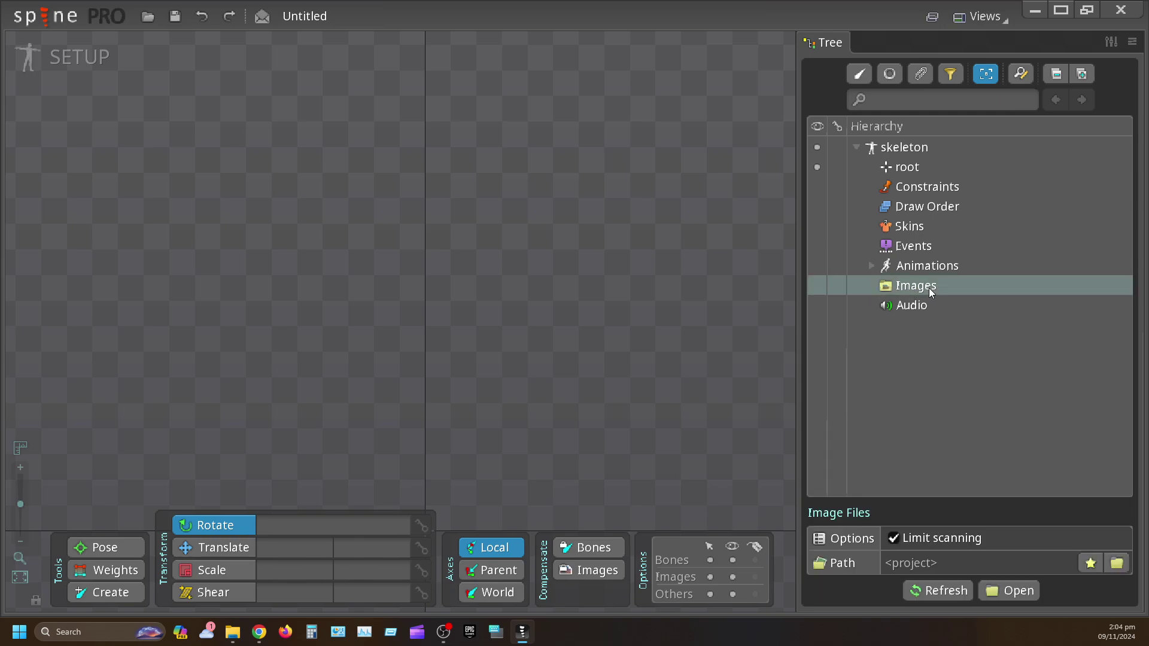
{"action": "left_click", "coordinate": [1118, 564]}
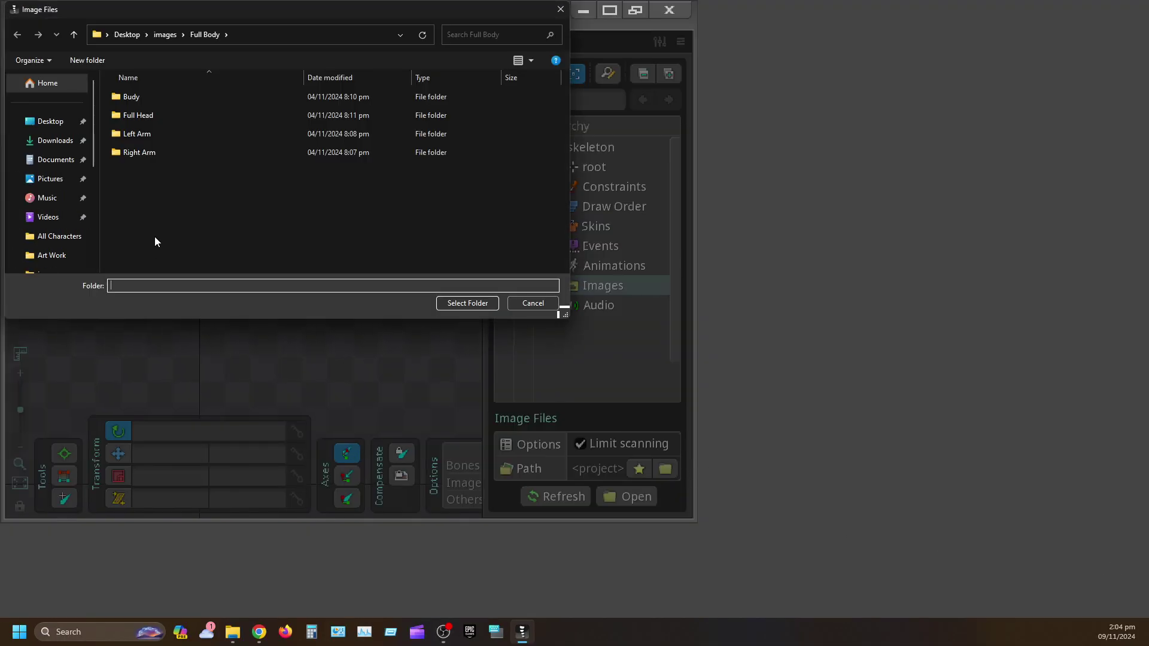
{"action": "left_click", "coordinate": [51, 123]}
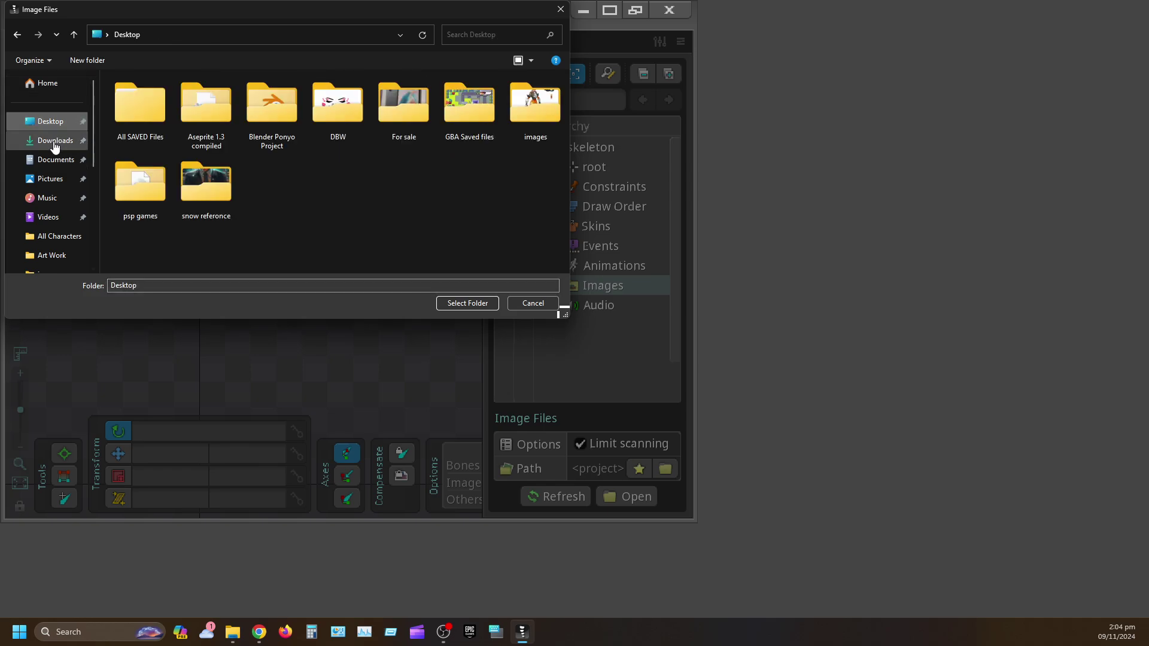
{"action": "double_click", "coordinate": [536, 113]}
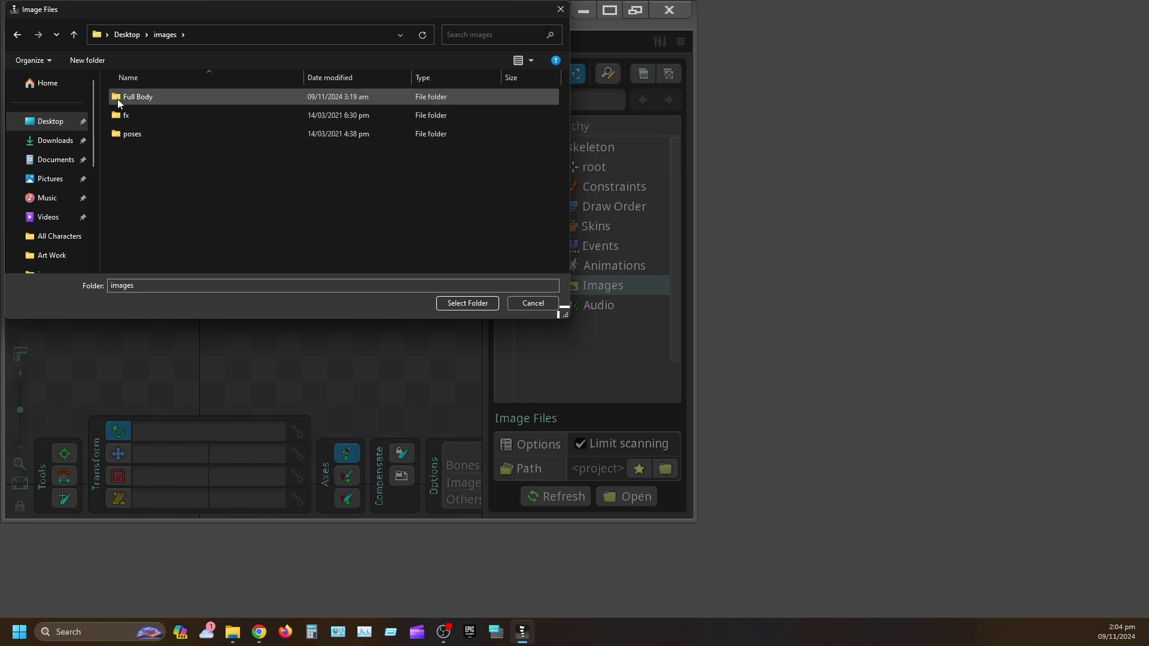
{"action": "scroll", "coordinate": [138, 138], "scroll_direction": "up", "scroll_amount": 3, "text": "ctrl"}
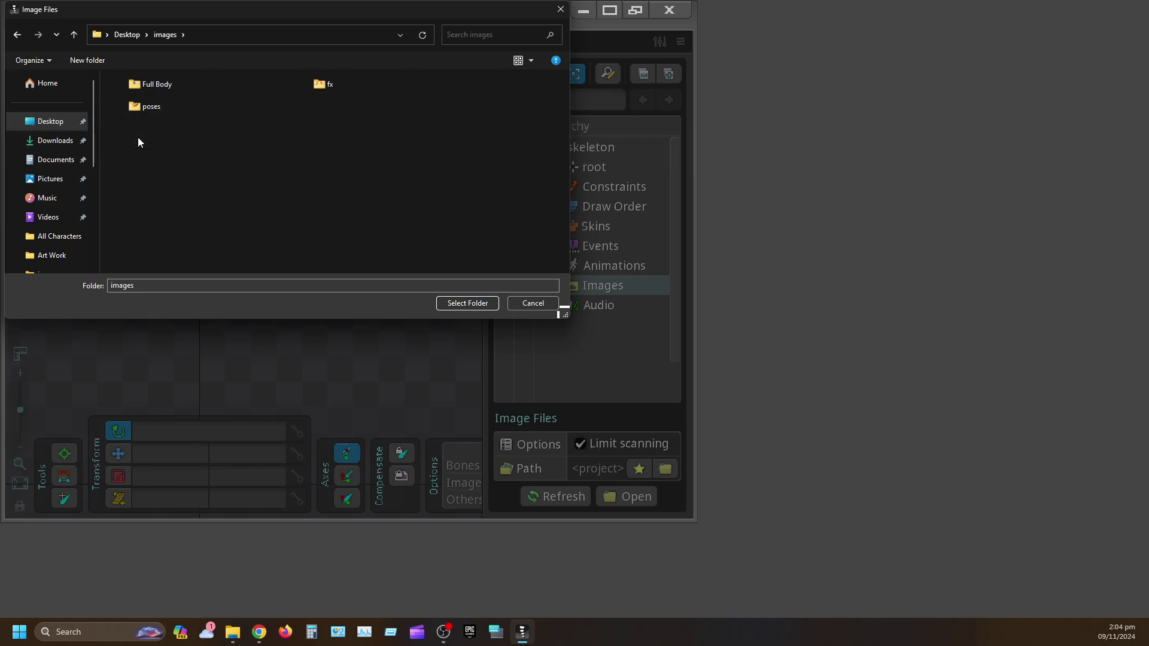
{"action": "scroll", "coordinate": [138, 142], "scroll_direction": "up", "scroll_amount": 4, "text": "ctrl"}
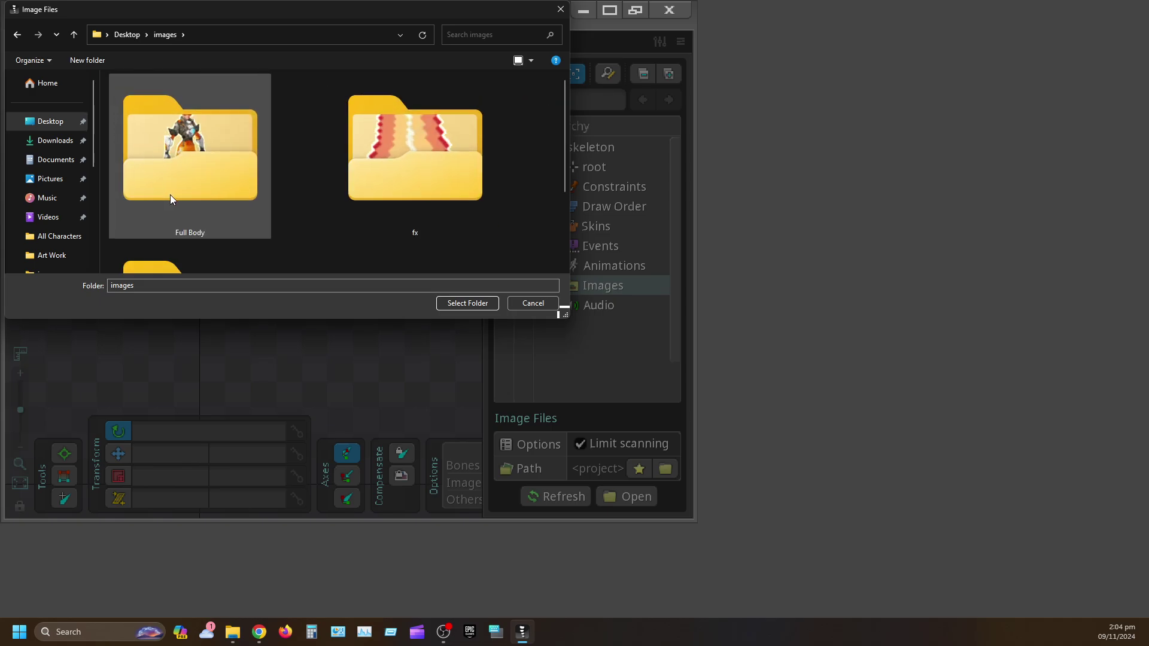
{"action": "left_click", "coordinate": [188, 170]}
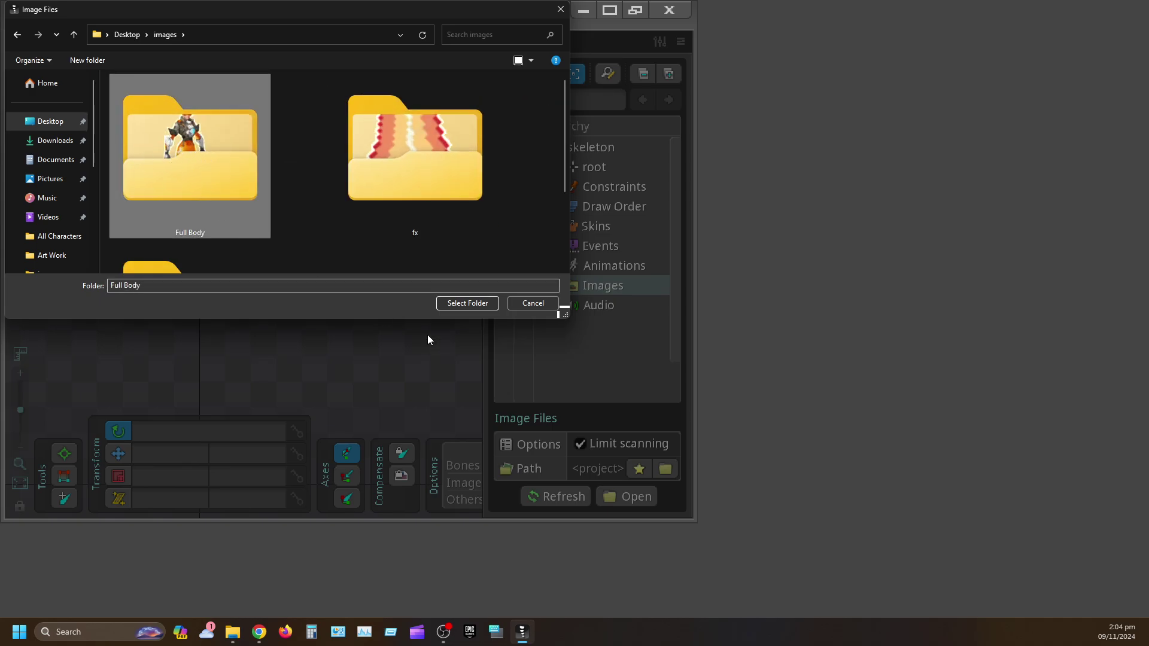
{"action": "left_click", "coordinate": [466, 302]}
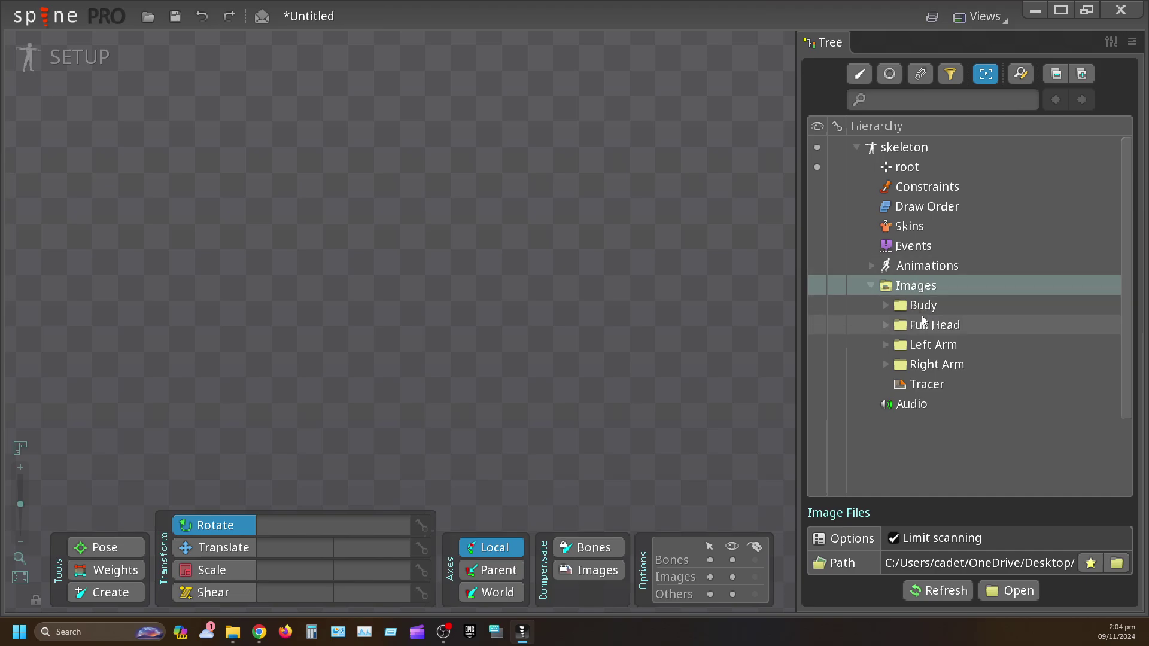
Step: Preview the Tracer image from the Images node and place it in the viewport
{"action": "left_click", "coordinate": [921, 392]}
{"action": "mouse_move", "coordinate": [928, 387]}
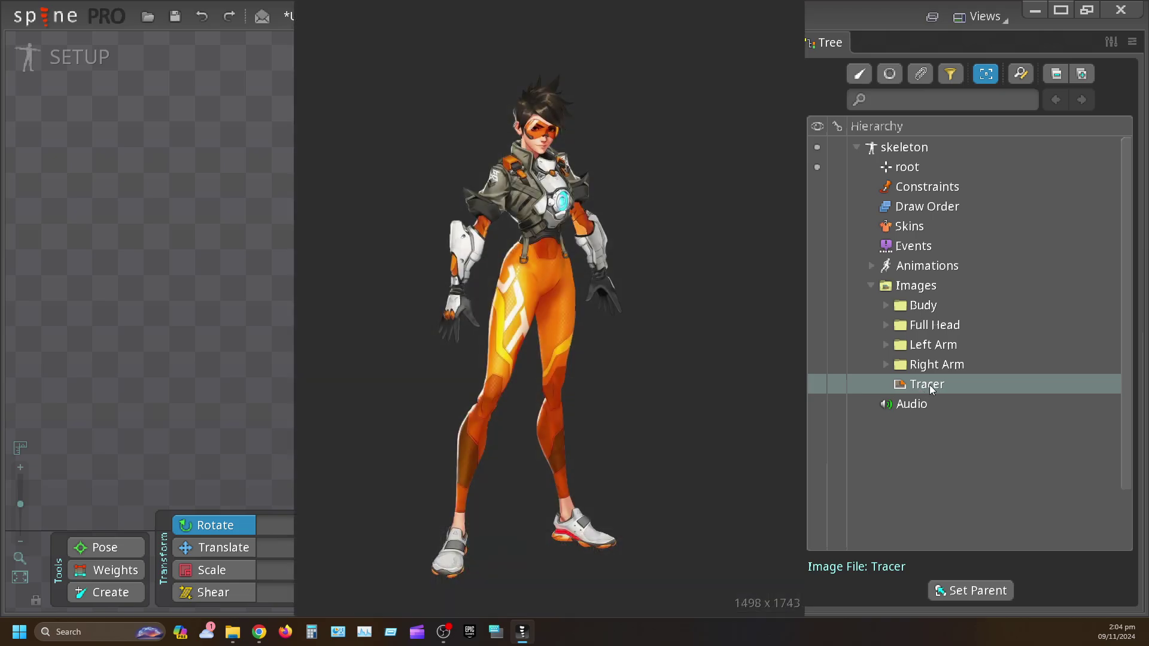
{"action": "left_click_drag", "start_coordinate": [929, 386], "coordinate": [469, 165]}
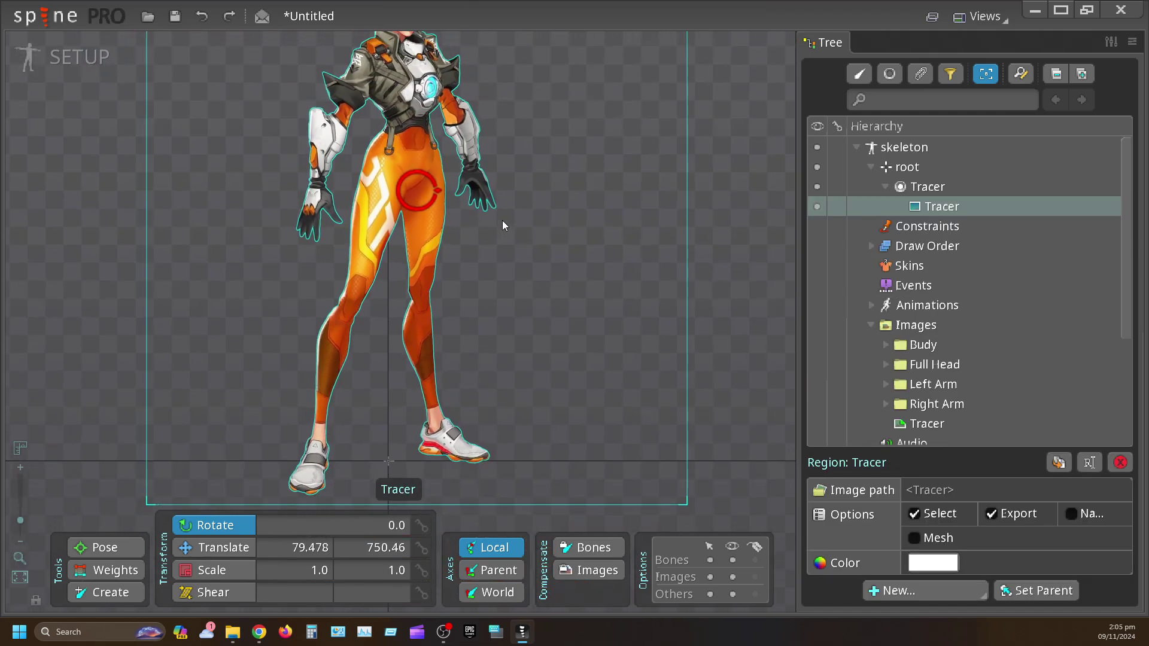
Step: Translate the unrotated Tracer image so its feet rest near the origin, at about 131, 850, and reactivate Rotate
{"action": "scroll", "coordinate": [479, 233], "scroll_direction": "down", "scroll_amount": 3}
{"action": "left_click_drag", "start_coordinate": [386, 235], "coordinate": [373, 274]}
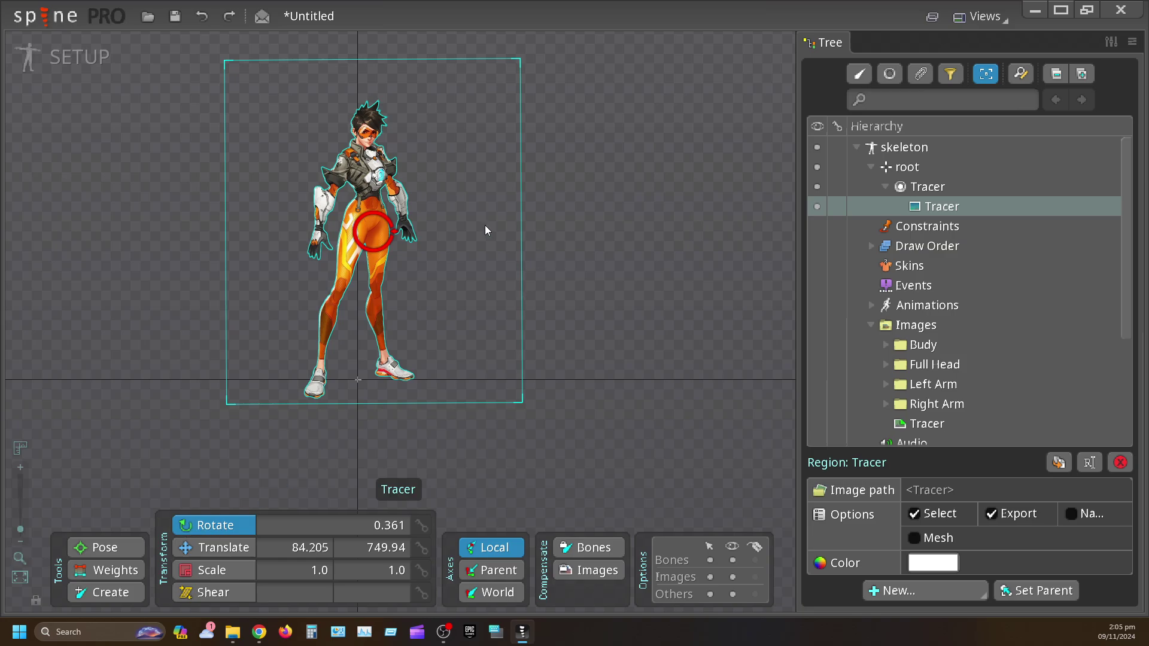
{"action": "key", "text": "ctrl+z"}
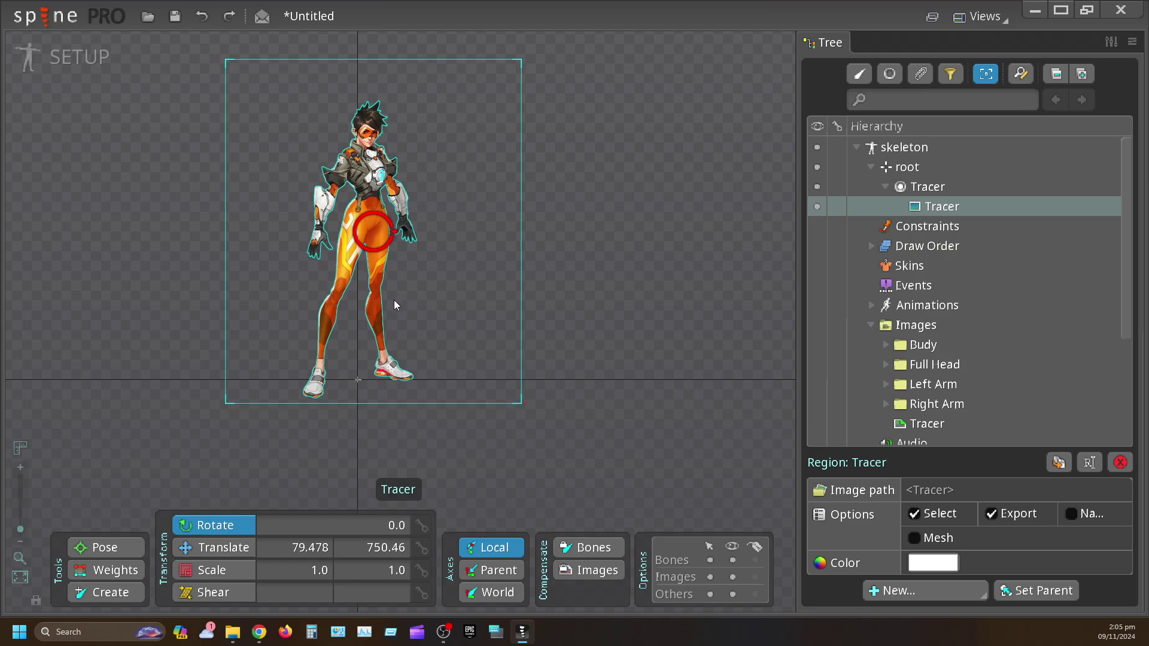
{"action": "left_click", "coordinate": [229, 548]}
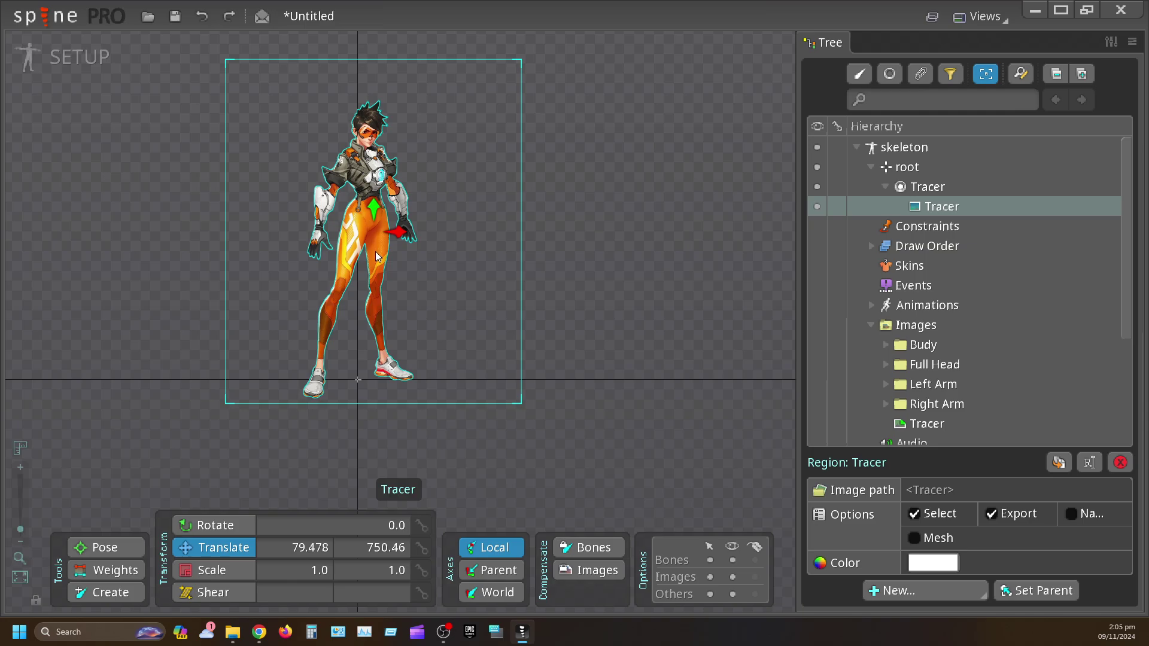
{"action": "mouse_move", "coordinate": [377, 247]}
{"action": "left_mouse_down"}
{"action": "mouse_move", "coordinate": [378, 221]}
{"action": "mouse_move", "coordinate": [372, 241]}
{"action": "mouse_move", "coordinate": [386, 233]}
{"action": "left_mouse_up"}
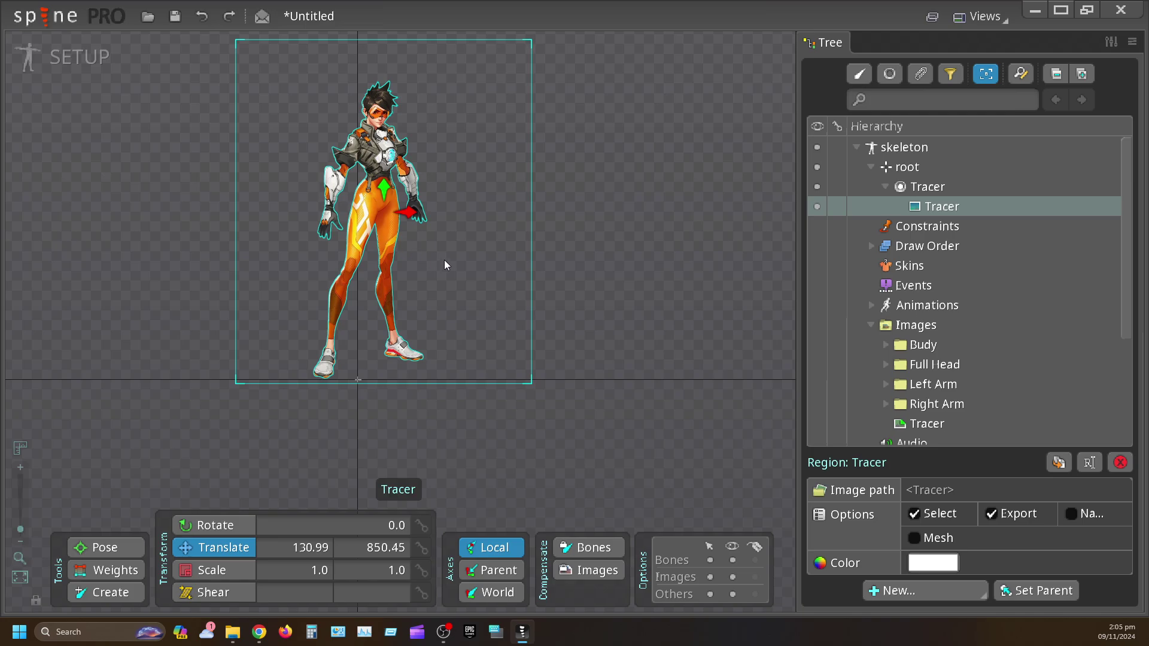
{"action": "key", "text": "c"}
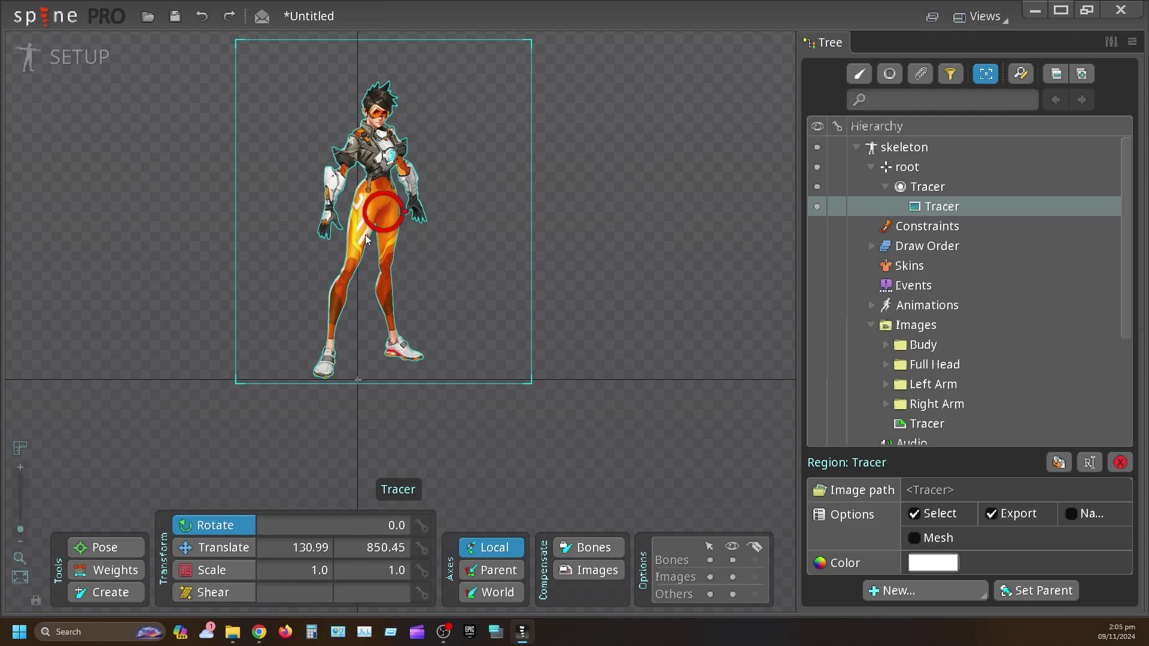
{"action": "left_click_drag", "start_coordinate": [1135, 279], "coordinate": [1137, 342]}
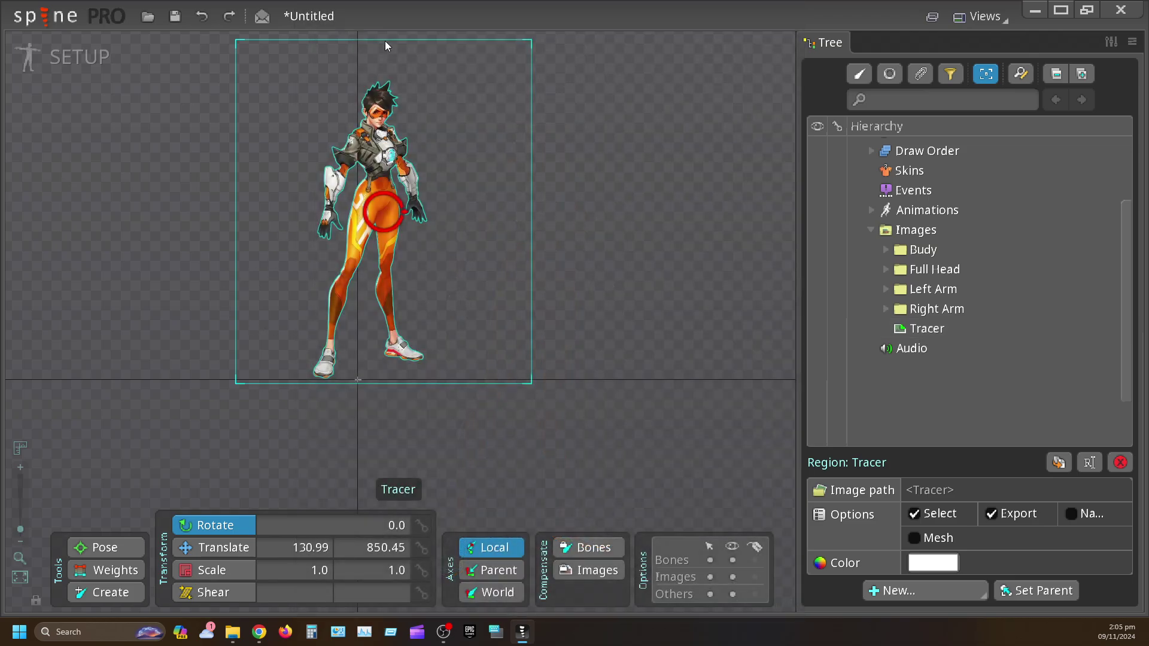
Step: Select the root bone at the origin and activate the Translate tool
{"action": "scroll", "coordinate": [971, 256], "scroll_direction": "up", "scroll_amount": 4}
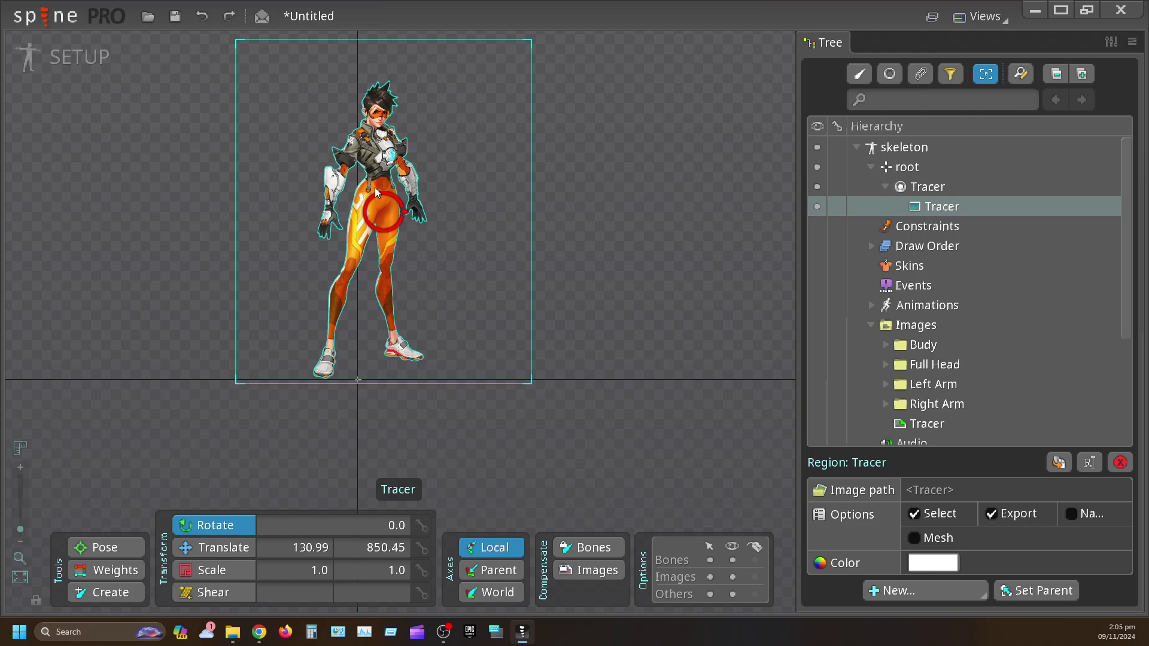
{"action": "left_click", "coordinate": [903, 171]}
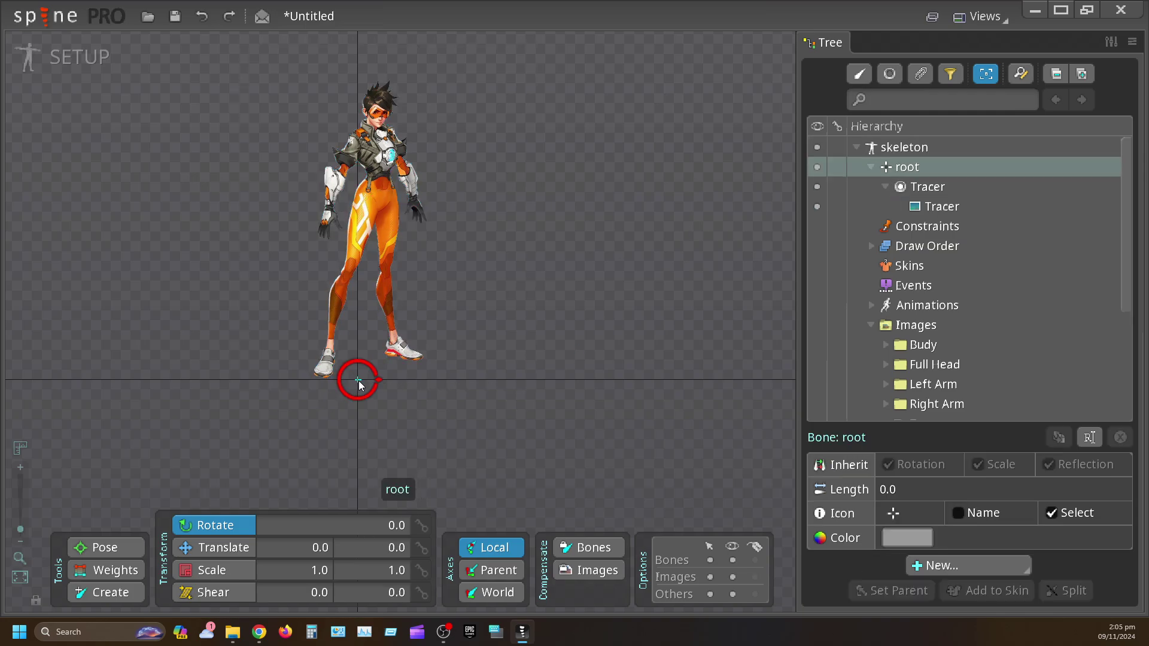
{"action": "key", "text": "v"}
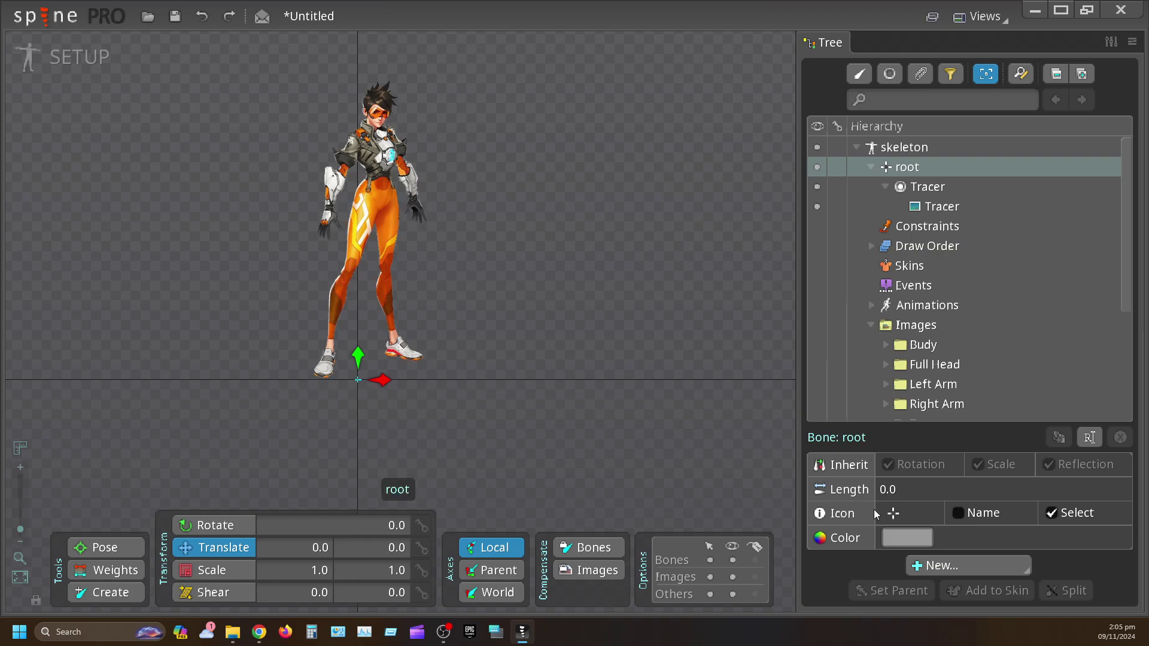
Step: Tint the Tracer reference attachment cyan with the color 41F7FFFF
{"action": "left_click", "coordinate": [944, 207]}
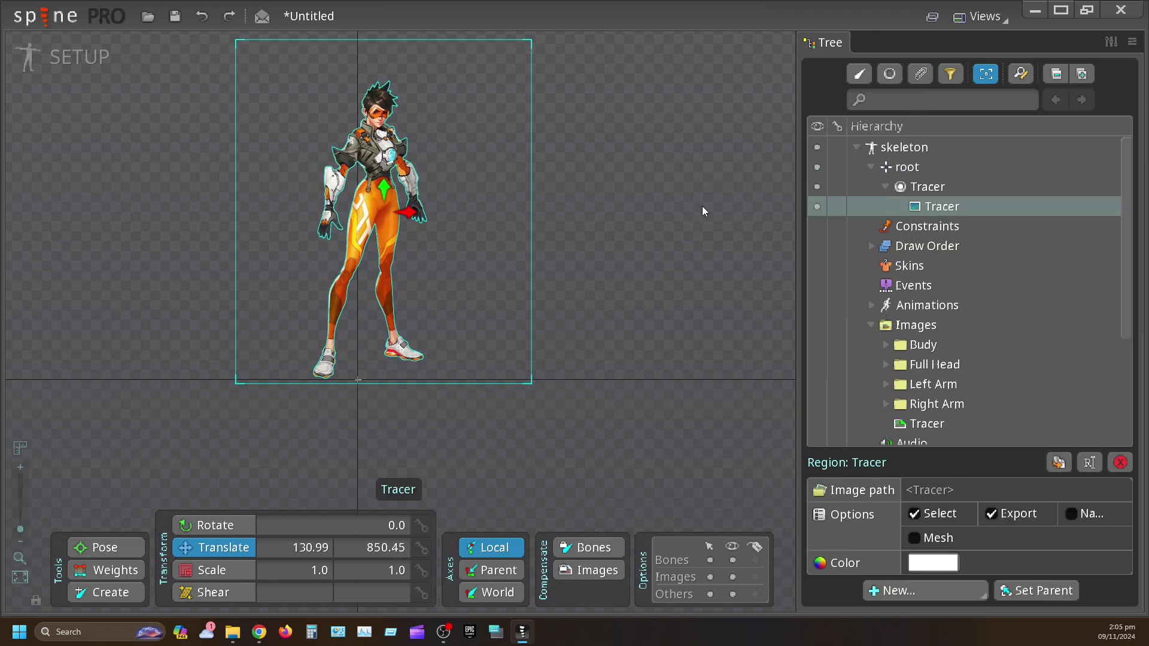
{"action": "left_click", "coordinate": [935, 561]}
{"action": "left_click_drag", "start_coordinate": [583, 303], "coordinate": [578, 318]}
{"action": "left_click_drag", "start_coordinate": [351, 151], "coordinate": [408, 89]}
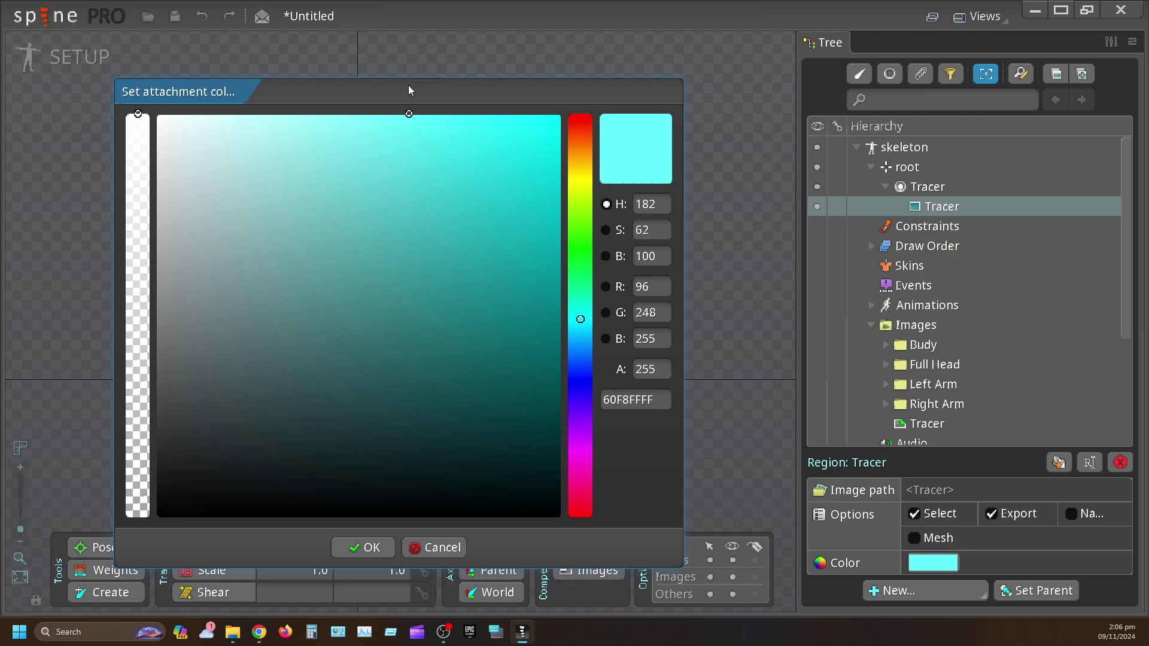
{"action": "left_click_drag", "start_coordinate": [419, 156], "coordinate": [457, 111]}
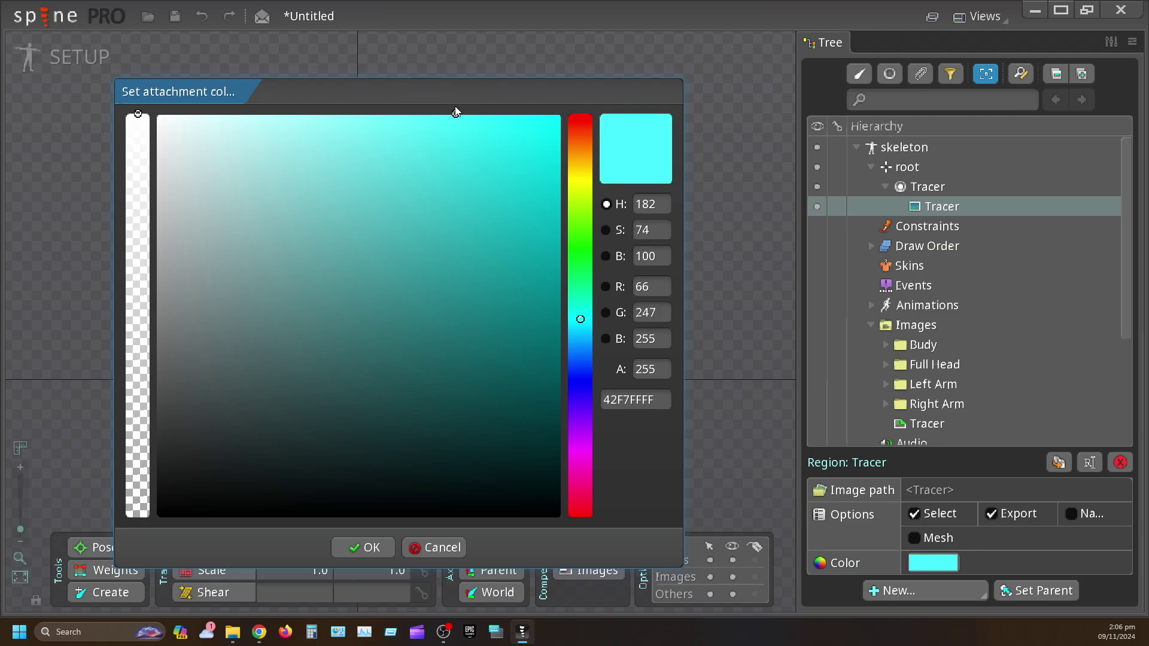
{"action": "left_click", "coordinate": [366, 548]}
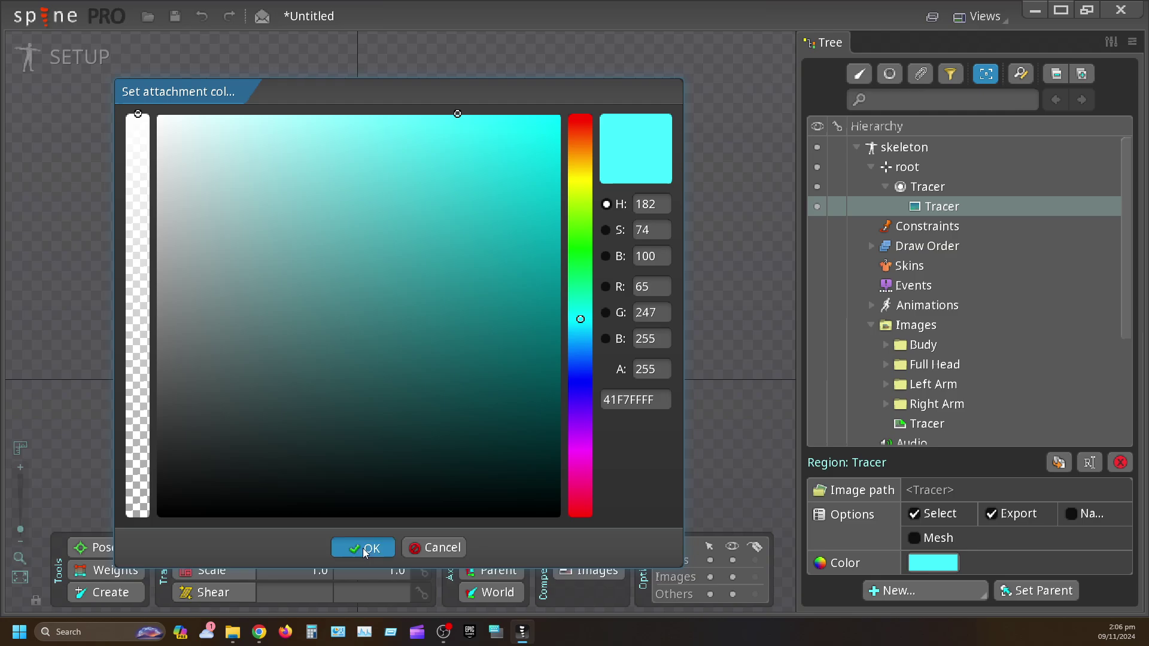
{"action": "scroll", "coordinate": [353, 126], "scroll_direction": "up", "scroll_amount": 5}
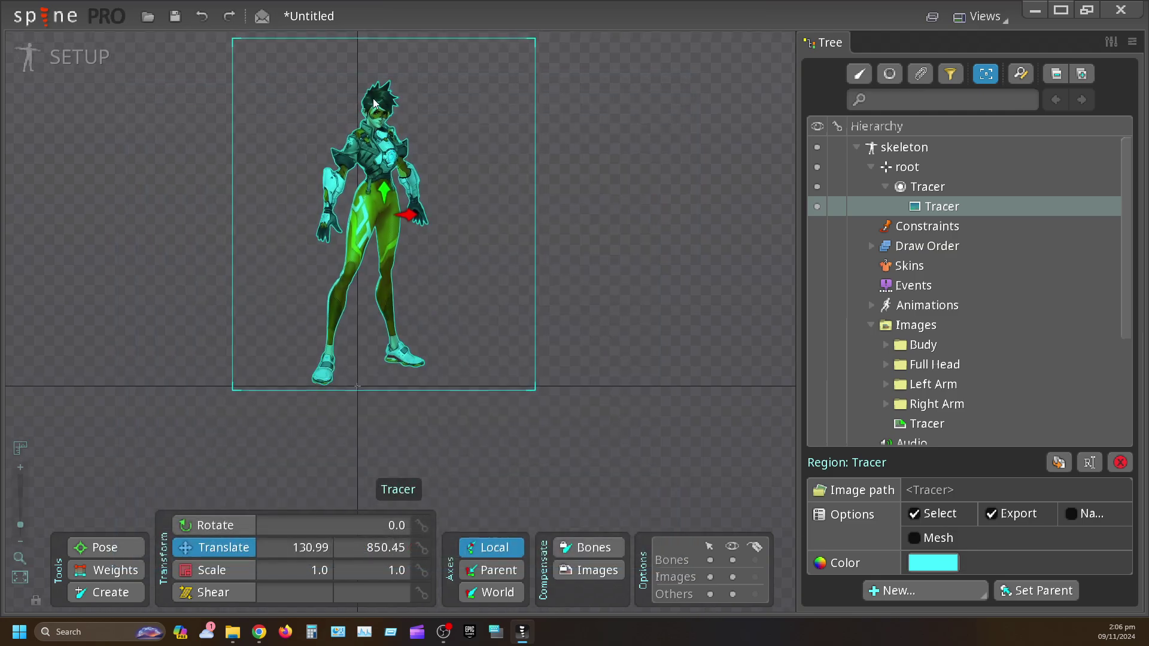
{"action": "scroll", "coordinate": [395, 170], "scroll_direction": "down", "scroll_amount": 3}
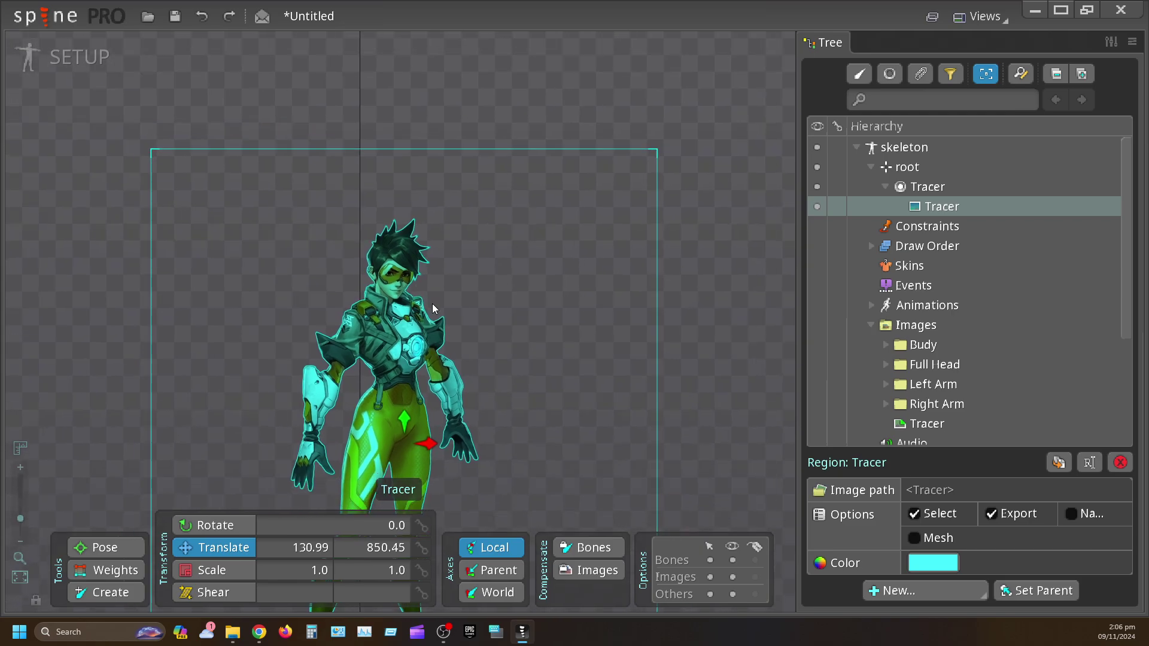
{"action": "scroll", "coordinate": [676, 215], "scroll_direction": "up", "scroll_amount": 1}
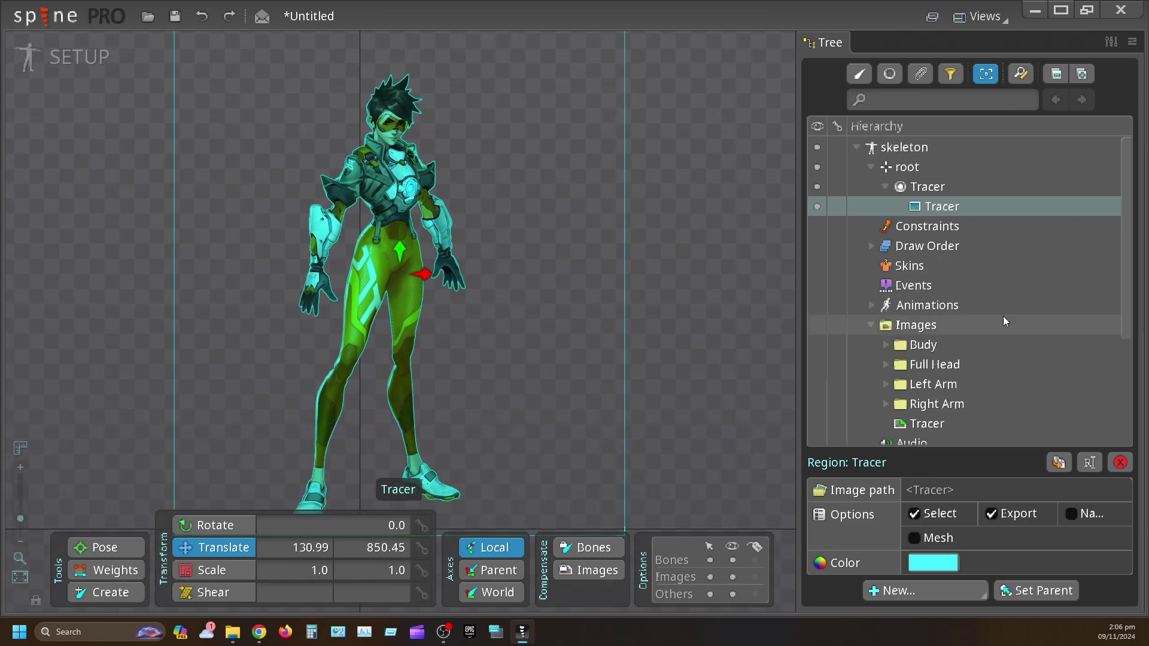
Step: Expand the Full Head image folder and preview its chest_back, hair, head and neck images
{"action": "left_click", "coordinate": [1121, 290]}
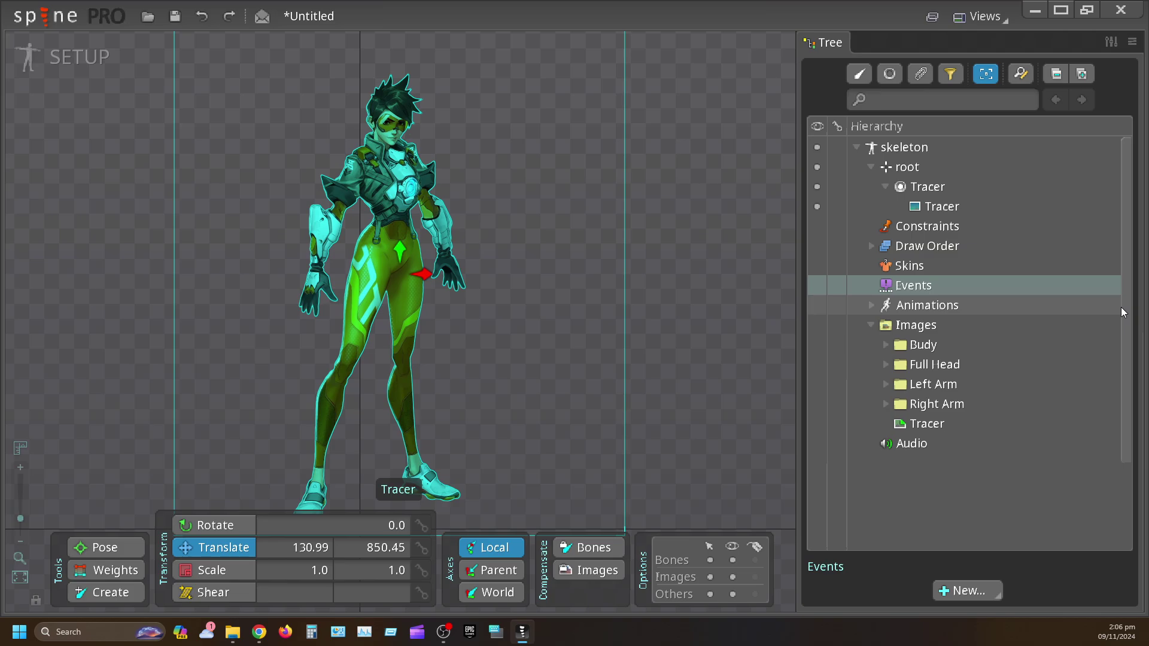
{"action": "left_click", "coordinate": [926, 370]}
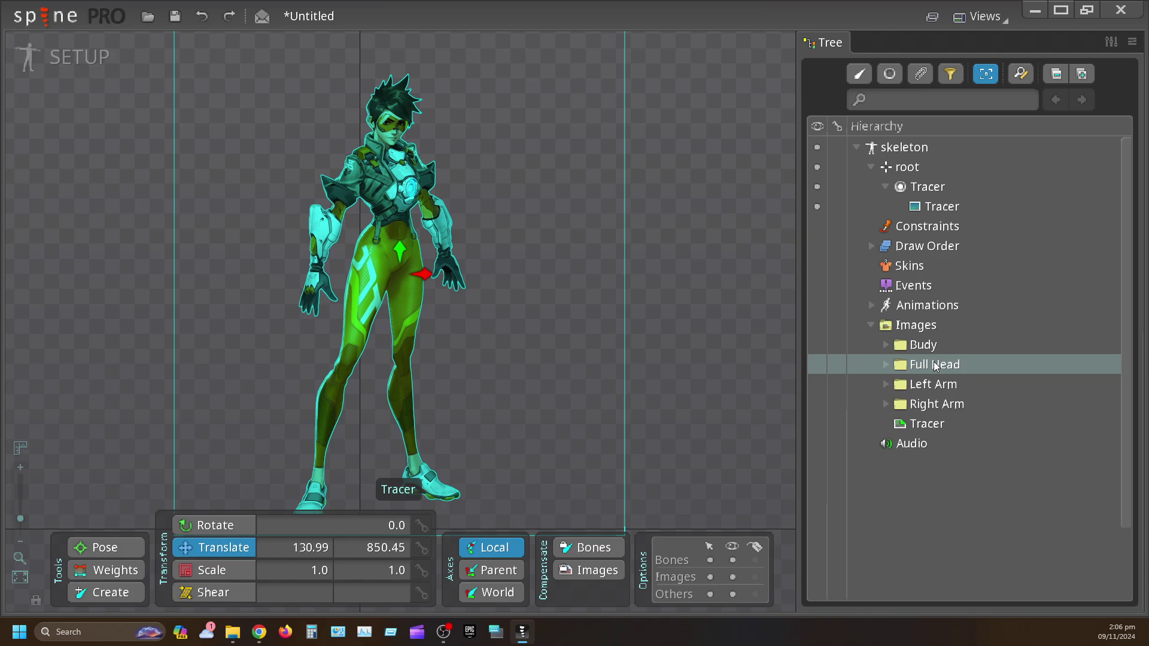
{"action": "left_click", "coordinate": [886, 365]}
{"action": "left_click", "coordinate": [949, 388]}
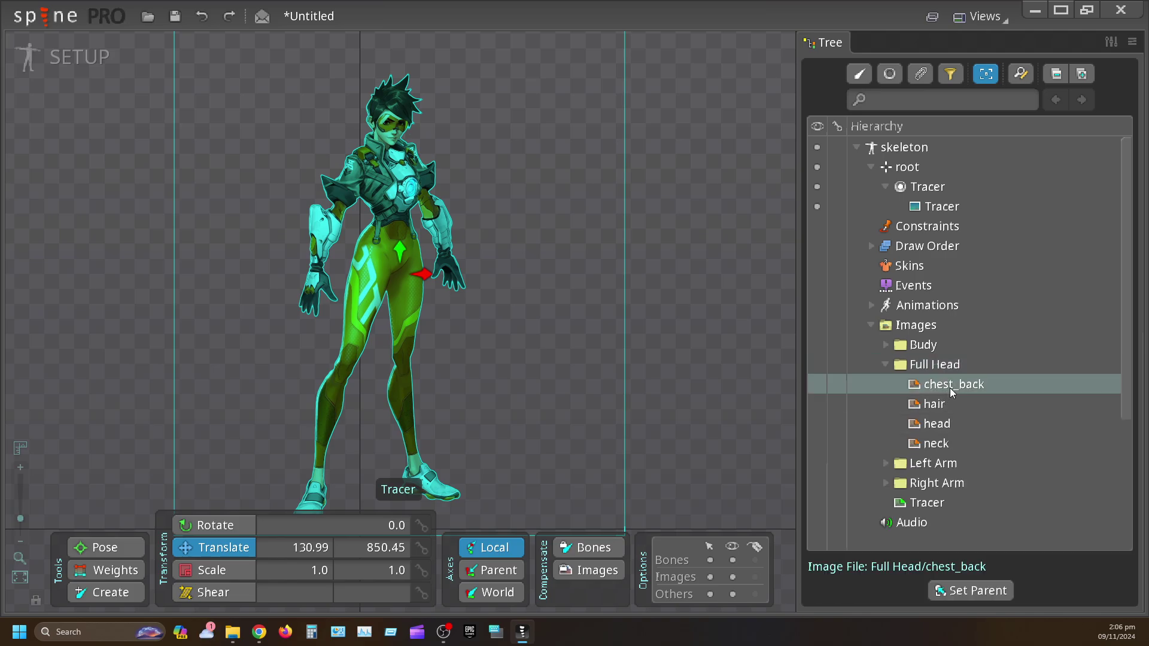
{"action": "left_click", "coordinate": [936, 405]}
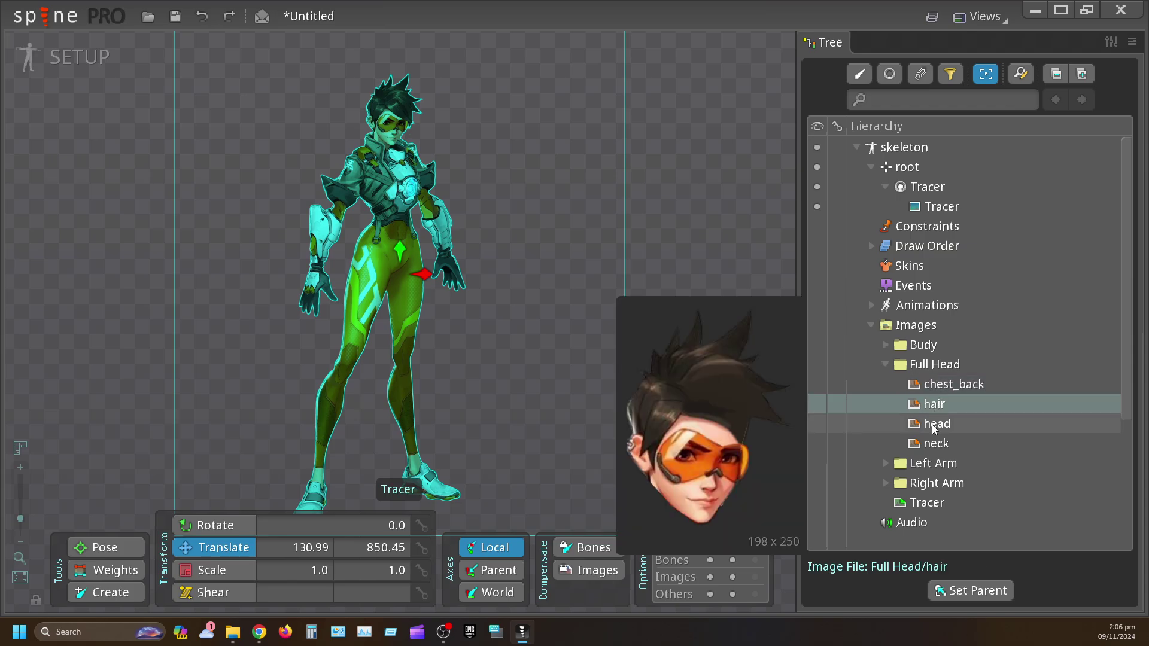
{"action": "left_click", "coordinate": [937, 426]}
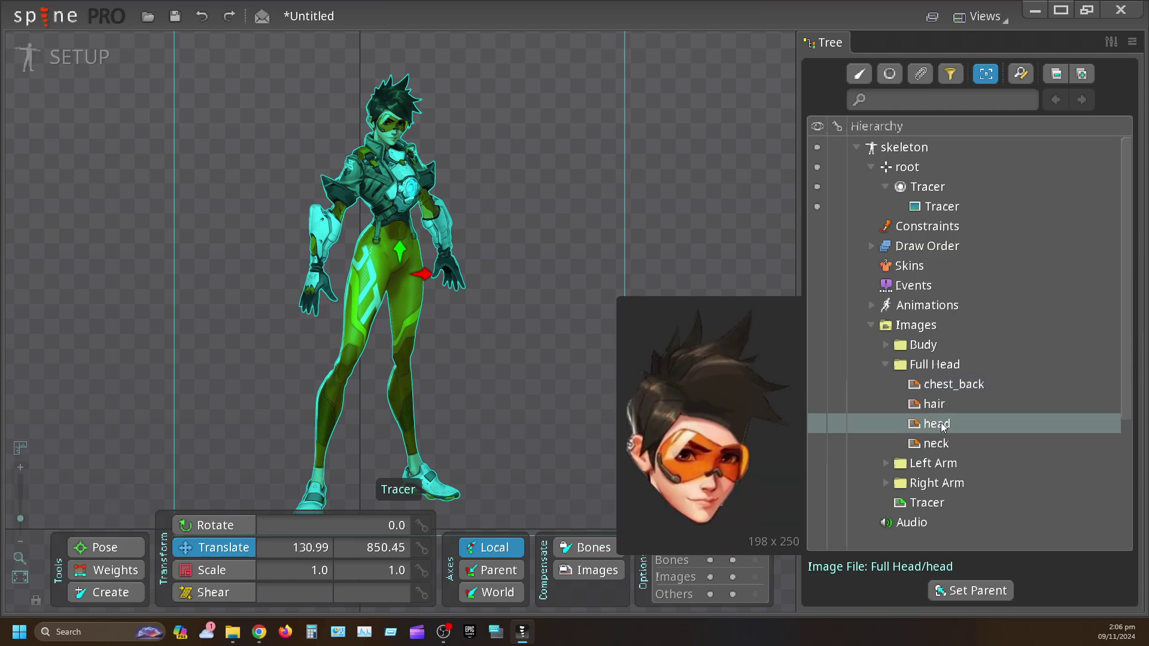
{"action": "left_click", "coordinate": [935, 448]}
{"action": "mouse_move", "coordinate": [935, 448]}
{"action": "left_mouse_down"}
{"action": "mouse_move", "coordinate": [641, 359]}
{"action": "mouse_move", "coordinate": [456, 219]}
{"action": "mouse_move", "coordinate": [957, 448]}
{"action": "left_mouse_up"}
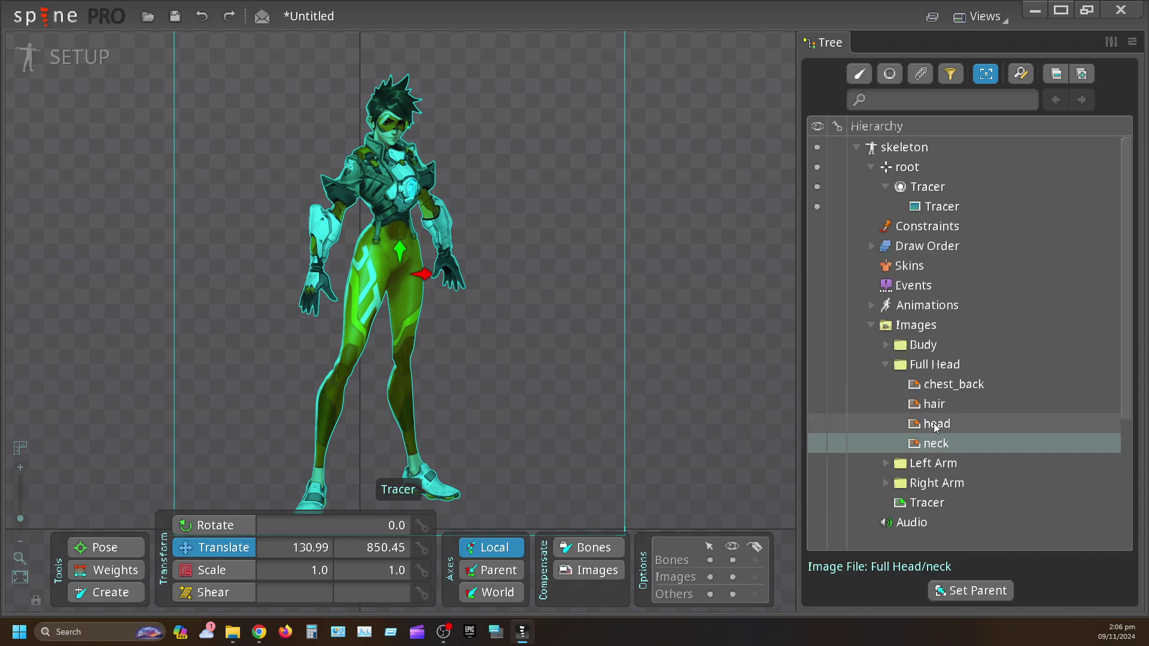
{"action": "left_click", "coordinate": [939, 425]}
{"action": "left_click", "coordinate": [943, 405]}
Step: Place the chest_back image over the reference's collar at about 95, 1278 and the neck image at about 80, 1281
{"action": "left_click", "coordinate": [950, 389]}
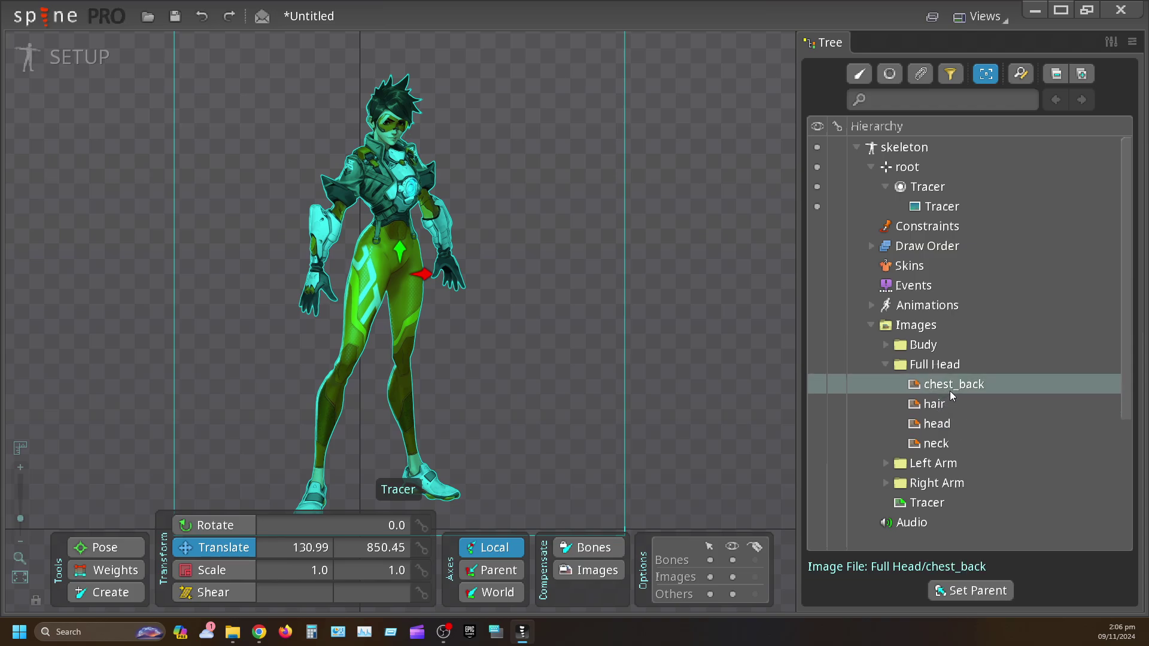
{"action": "left_click_drag", "start_coordinate": [952, 389], "coordinate": [440, 265]}
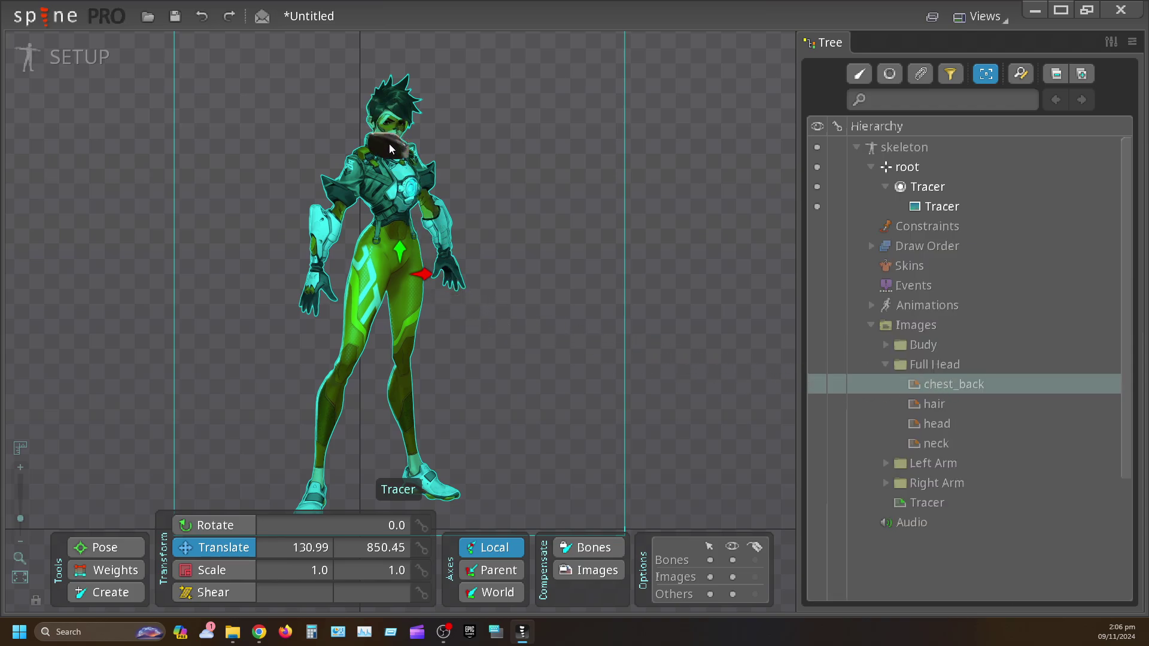
{"action": "left_click_drag", "start_coordinate": [389, 145], "coordinate": [389, 144]}
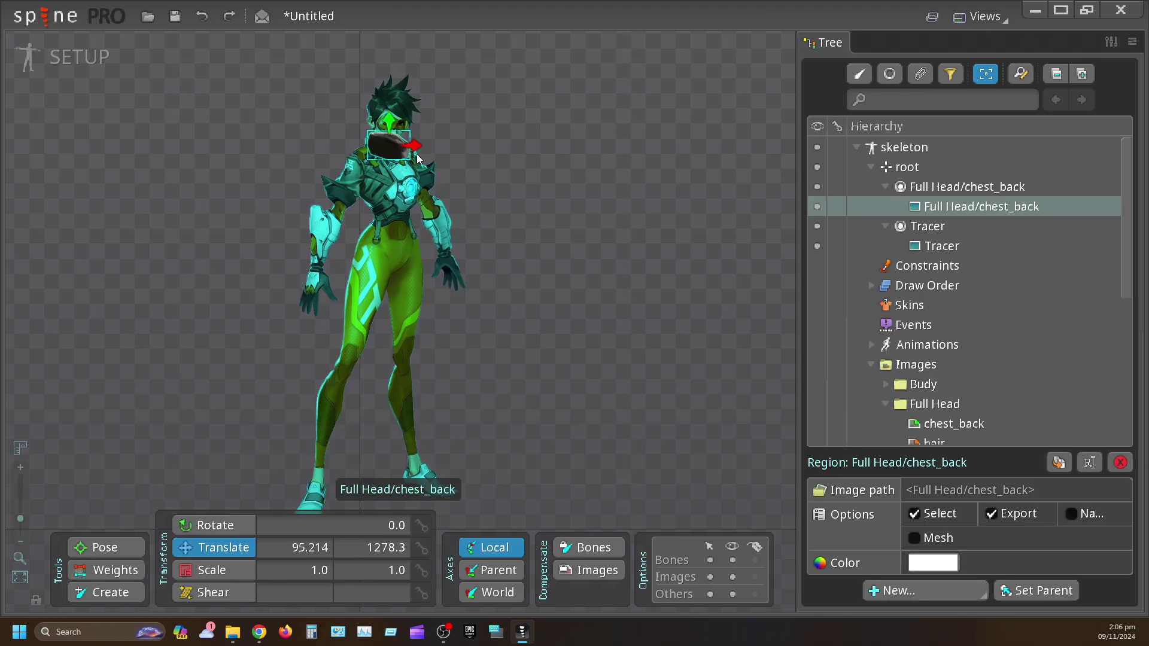
{"action": "scroll", "coordinate": [1023, 402], "scroll_direction": "down", "scroll_amount": 2}
{"action": "scroll", "coordinate": [1022, 403], "scroll_direction": "down", "scroll_amount": 3}
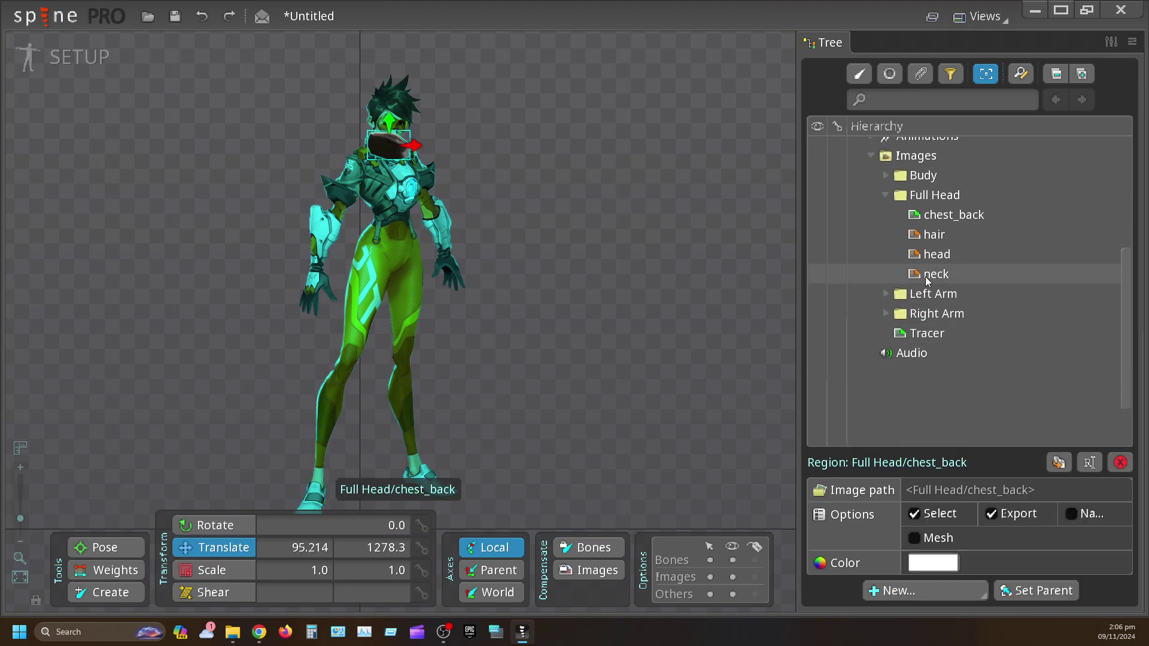
{"action": "left_click", "coordinate": [932, 276]}
{"action": "left_click_drag", "start_coordinate": [932, 275], "coordinate": [384, 143]}
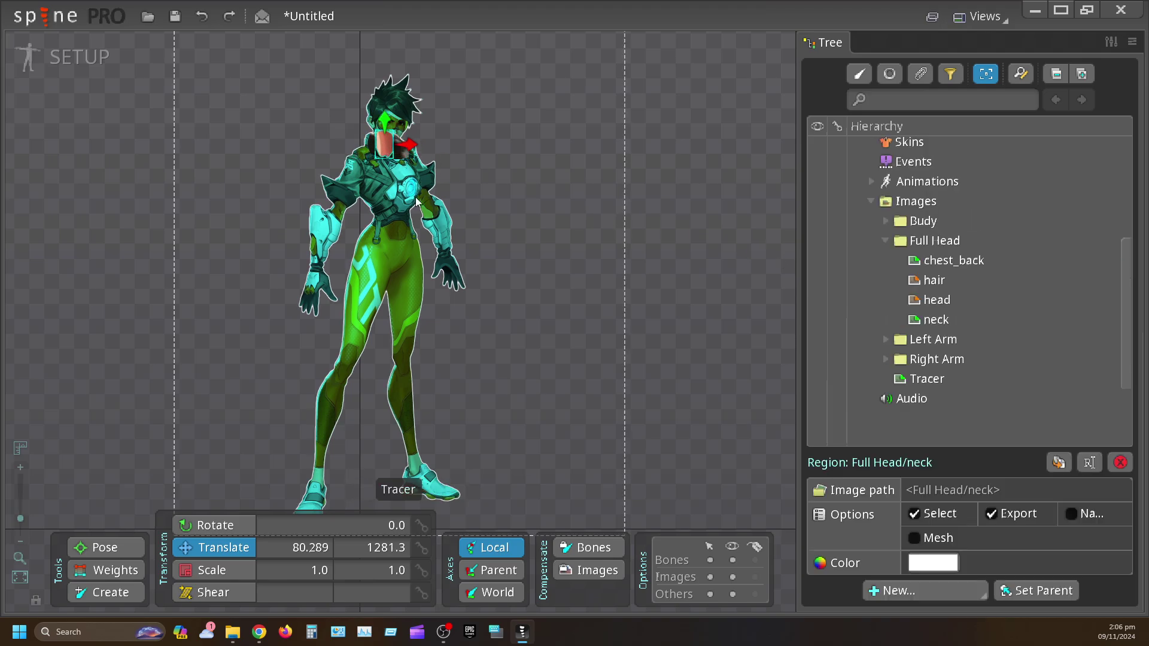
Step: Place the head image over the reference's head at about 119, 1401 and the hair image at about 131, 1386
{"action": "left_click", "coordinate": [937, 300]}
{"action": "left_click_drag", "start_coordinate": [936, 299], "coordinate": [396, 112]}
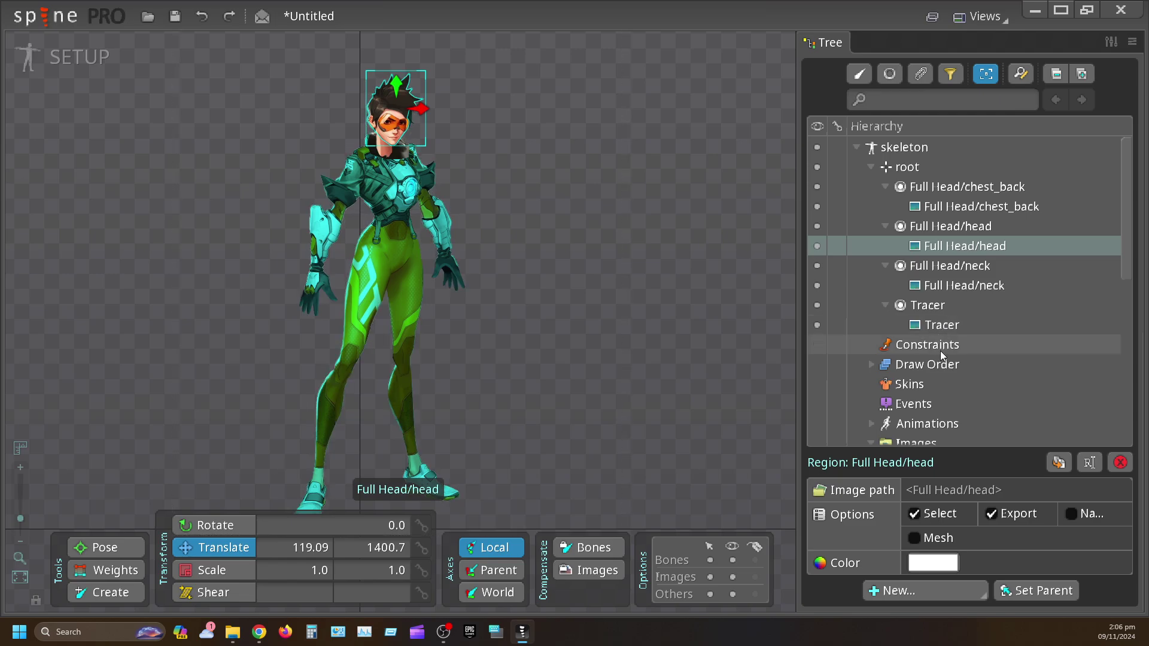
{"action": "scroll", "coordinate": [940, 353], "scroll_direction": "down", "scroll_amount": 4}
{"action": "left_click", "coordinate": [934, 315]}
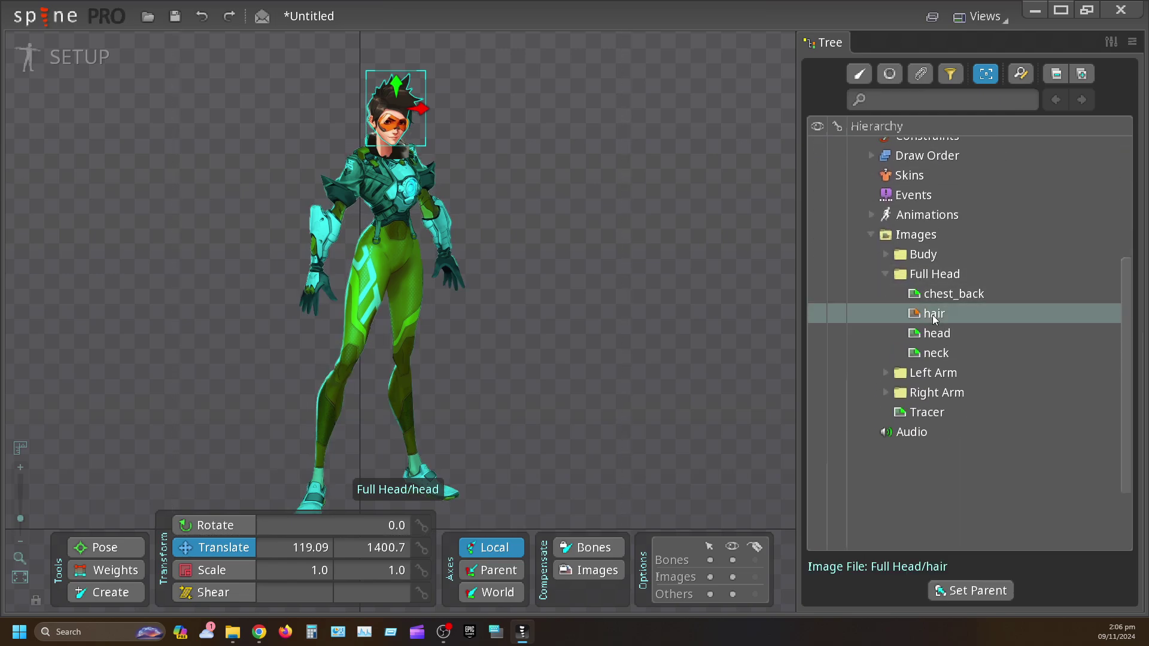
{"action": "left_click_drag", "start_coordinate": [932, 316], "coordinate": [401, 116]}
Step: Align the chest_back attachment with the reference at about 85, 1282 and the neck attachment at about 78, 1287
{"action": "scroll", "coordinate": [387, 105], "scroll_direction": "up", "scroll_amount": 5}
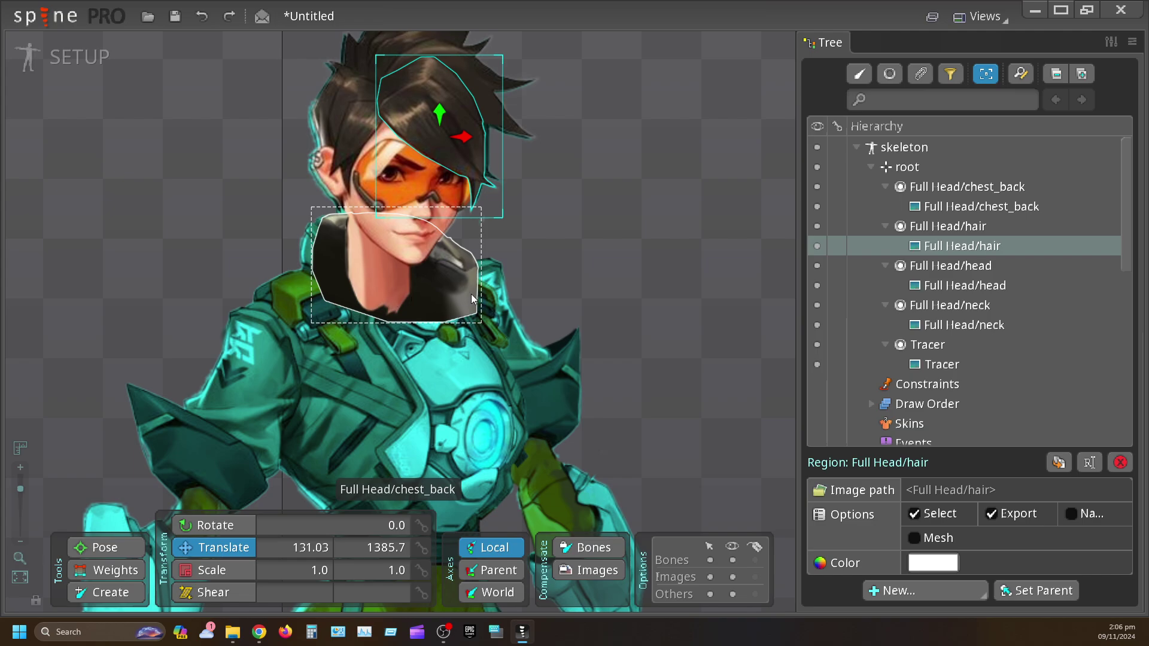
{"action": "left_click_drag", "start_coordinate": [471, 299], "coordinate": [383, 289]}
{"action": "left_click", "coordinate": [612, 263]}
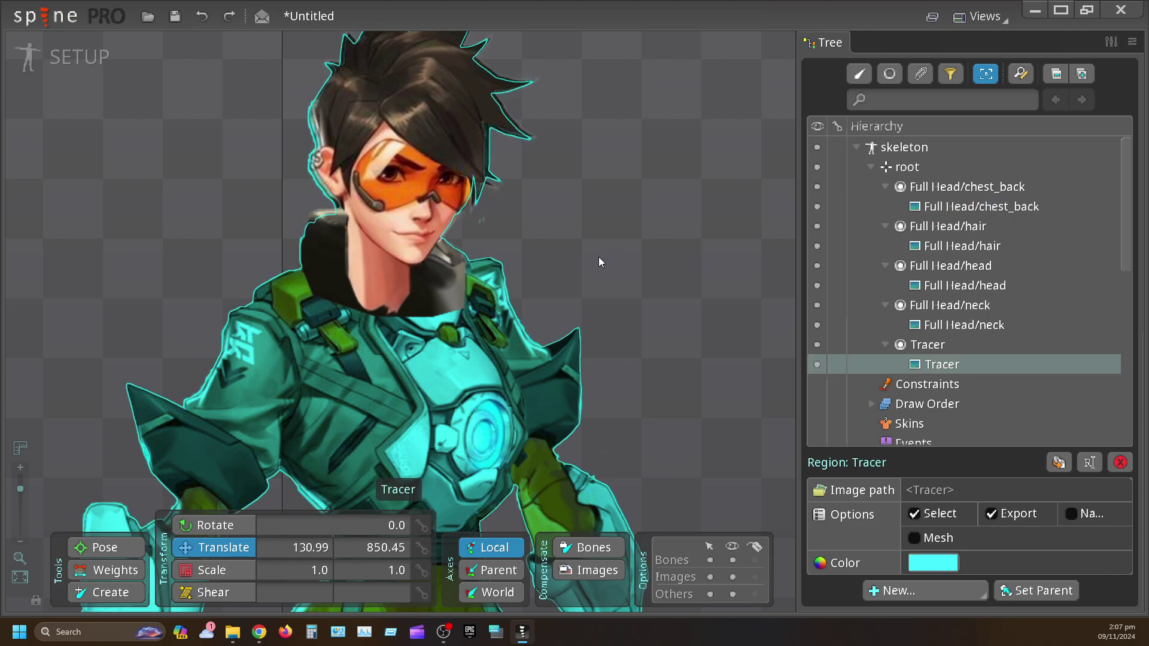
{"action": "left_click", "coordinate": [377, 271]}
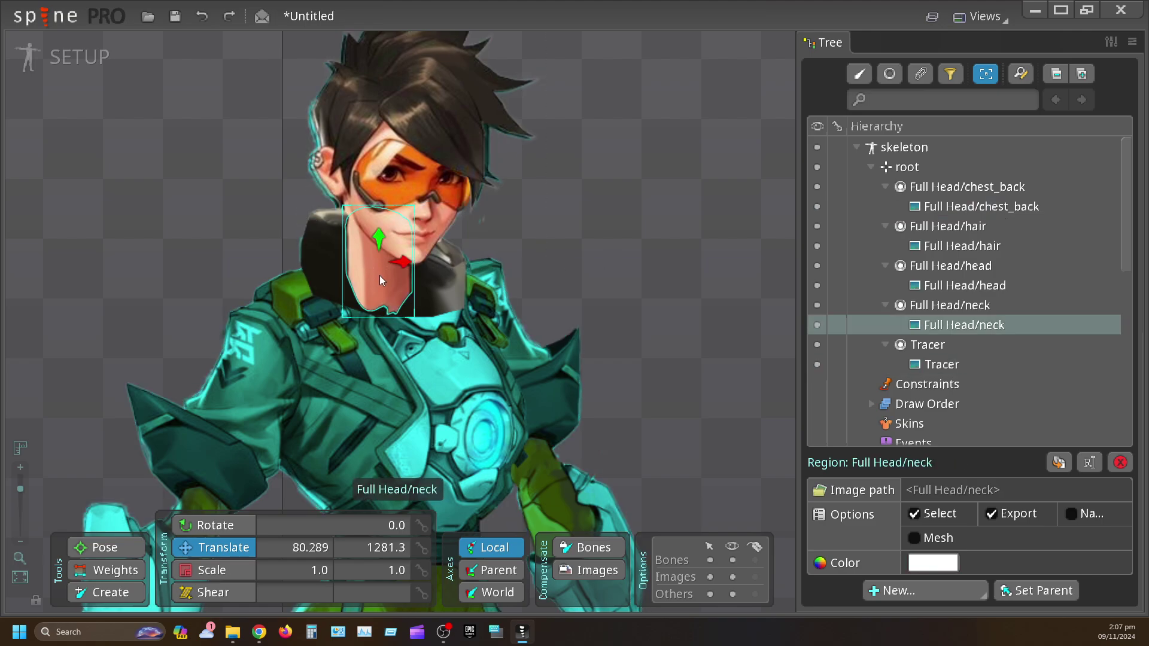
{"action": "left_click_drag", "start_coordinate": [378, 283], "coordinate": [375, 277]}
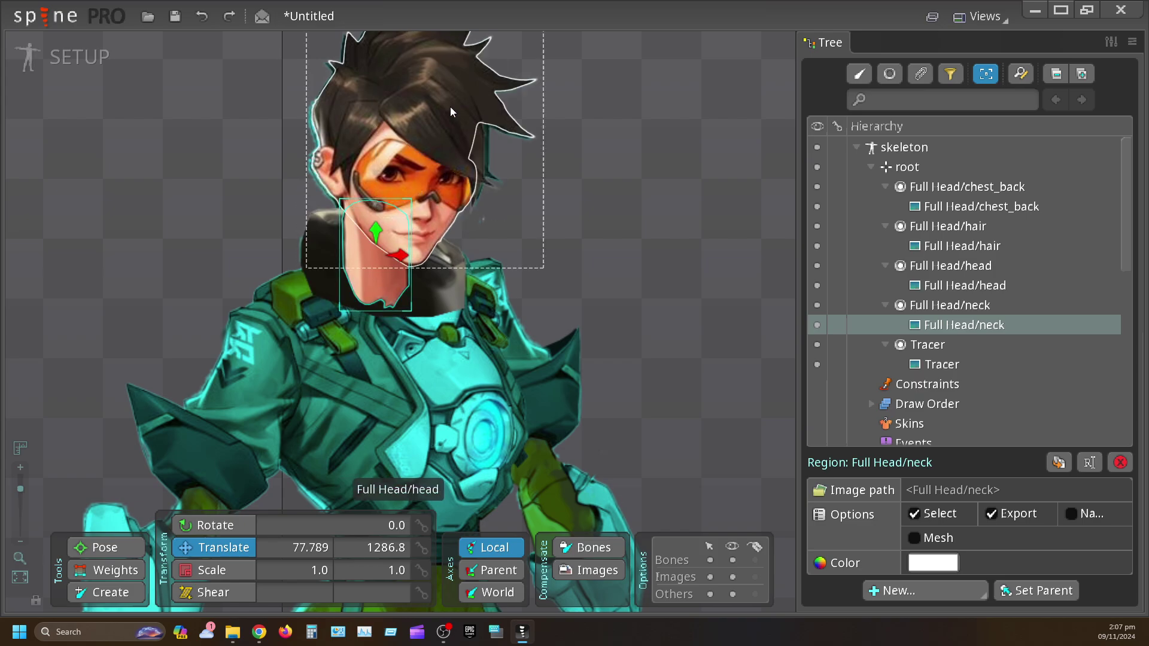
Step: Move the hair attachment to about 136, 1389 over the forehead and nudge the neck to about 80, 1288
{"action": "left_click_drag", "start_coordinate": [453, 124], "coordinate": [456, 117]}
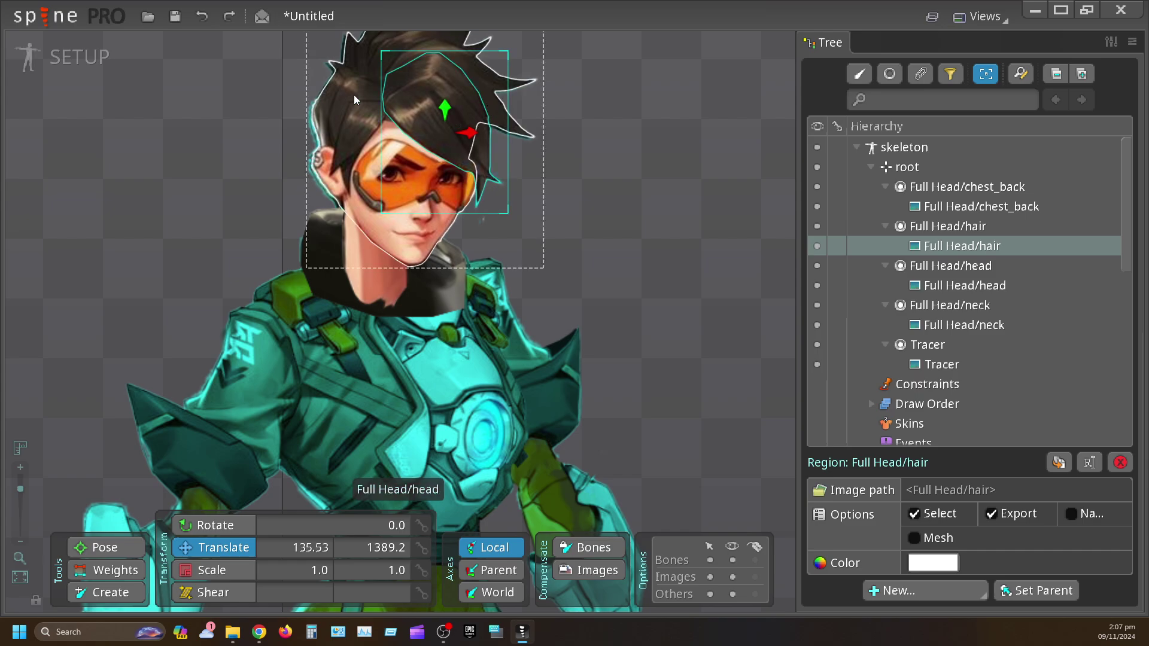
{"action": "left_click", "coordinate": [358, 112]}
{"action": "left_click_drag", "start_coordinate": [374, 217], "coordinate": [372, 216]}
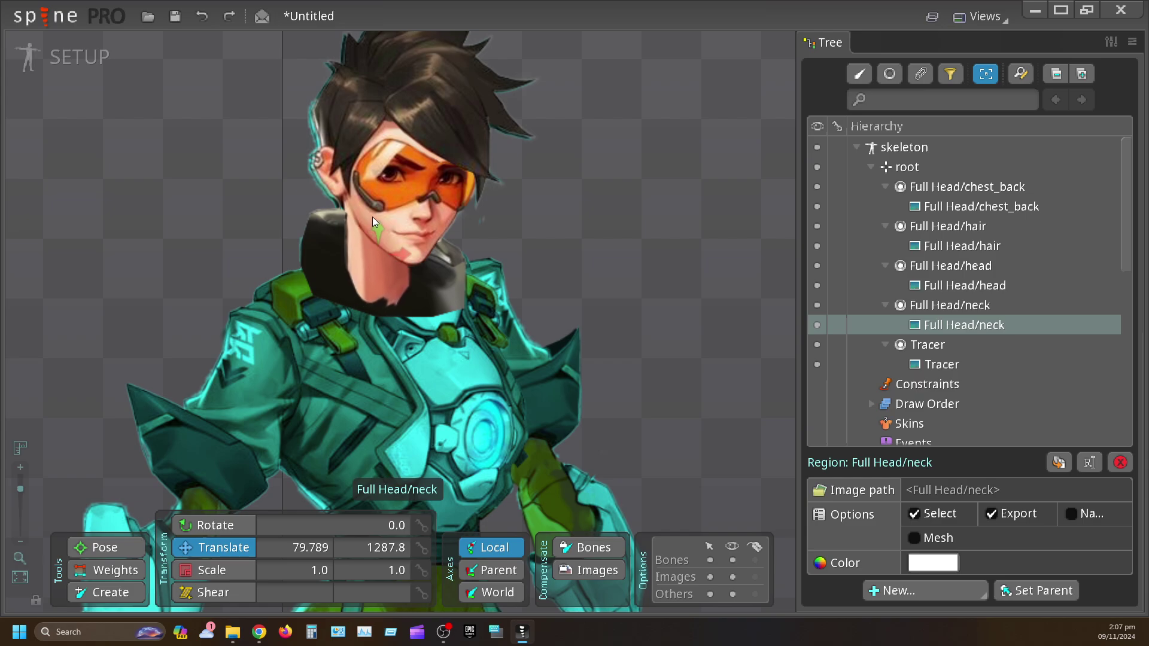
Step: Move the head attachment to about 117, 1398 so it lines up with the Tracer reference
{"action": "left_click", "coordinate": [394, 168]}
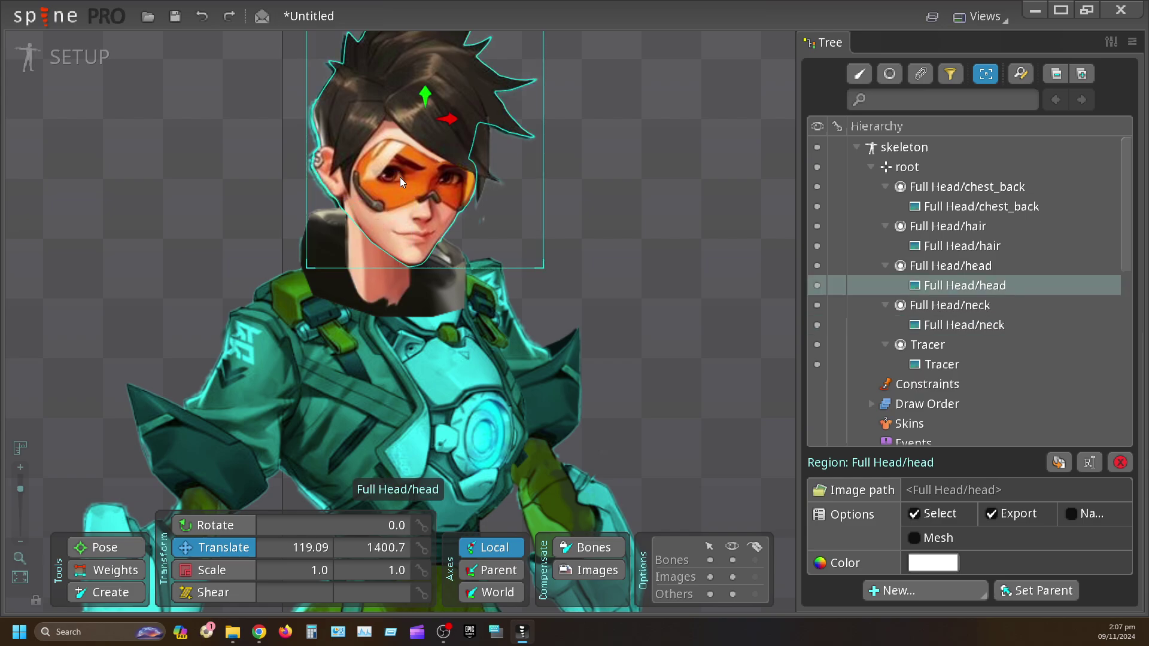
{"action": "left_click", "coordinate": [431, 223]}
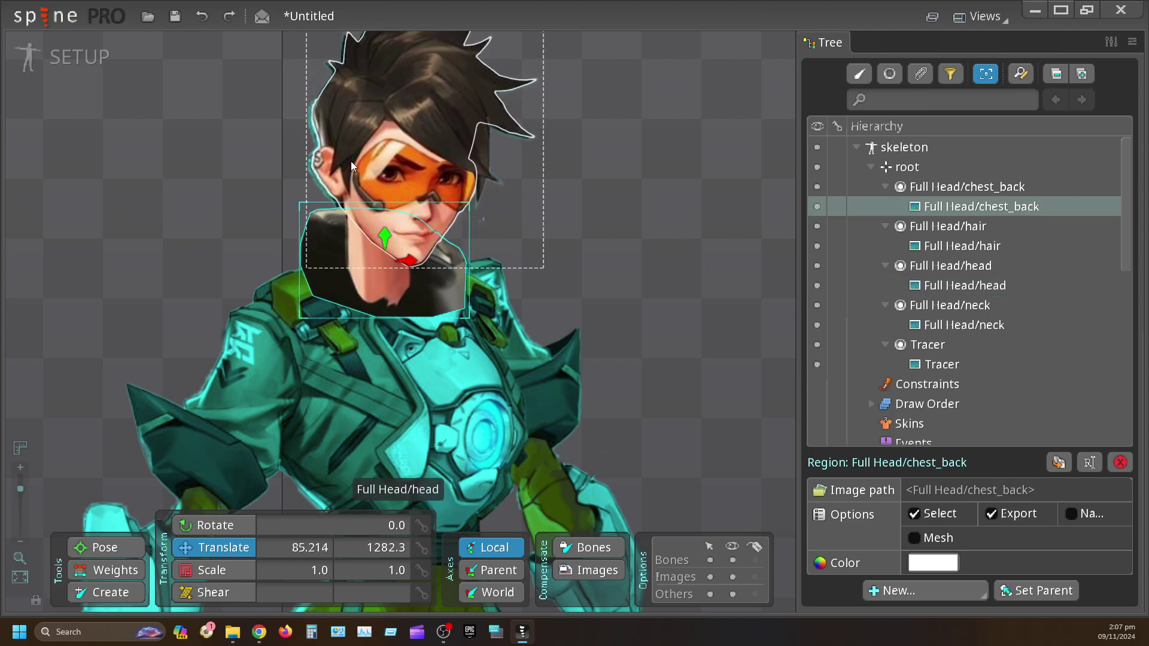
{"action": "left_click", "coordinate": [357, 167]}
{"action": "left_click_drag", "start_coordinate": [359, 167], "coordinate": [357, 170]}
{"action": "scroll", "coordinate": [639, 244], "scroll_direction": "down", "scroll_amount": 2}
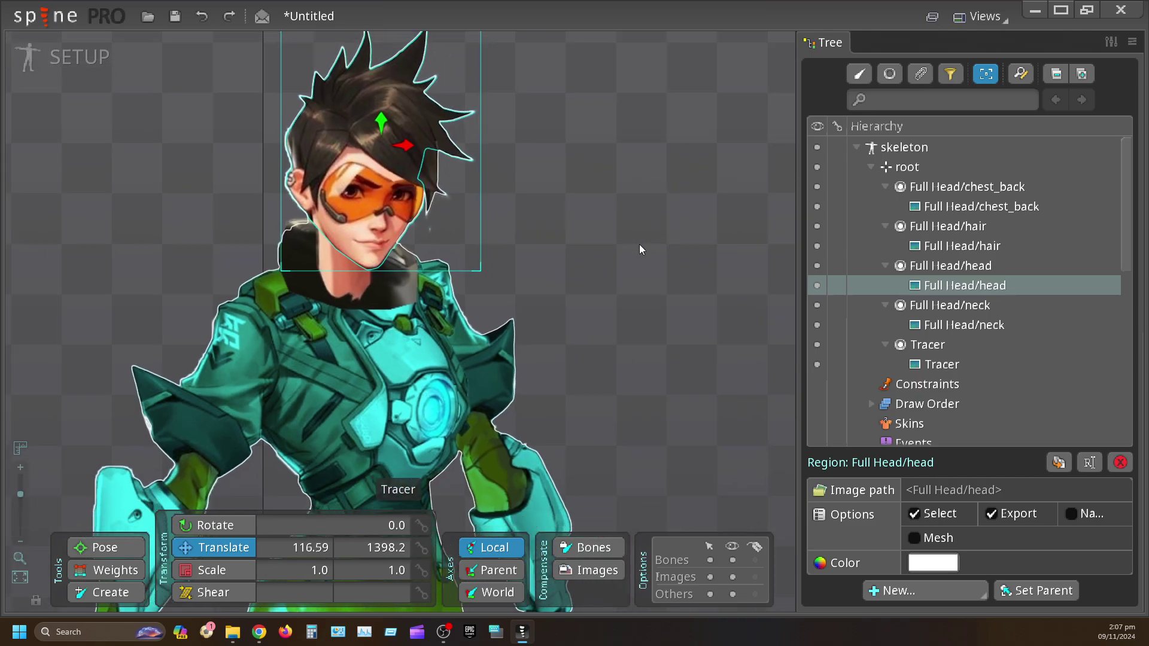
{"action": "scroll", "coordinate": [640, 244], "scroll_direction": "down", "scroll_amount": 2}
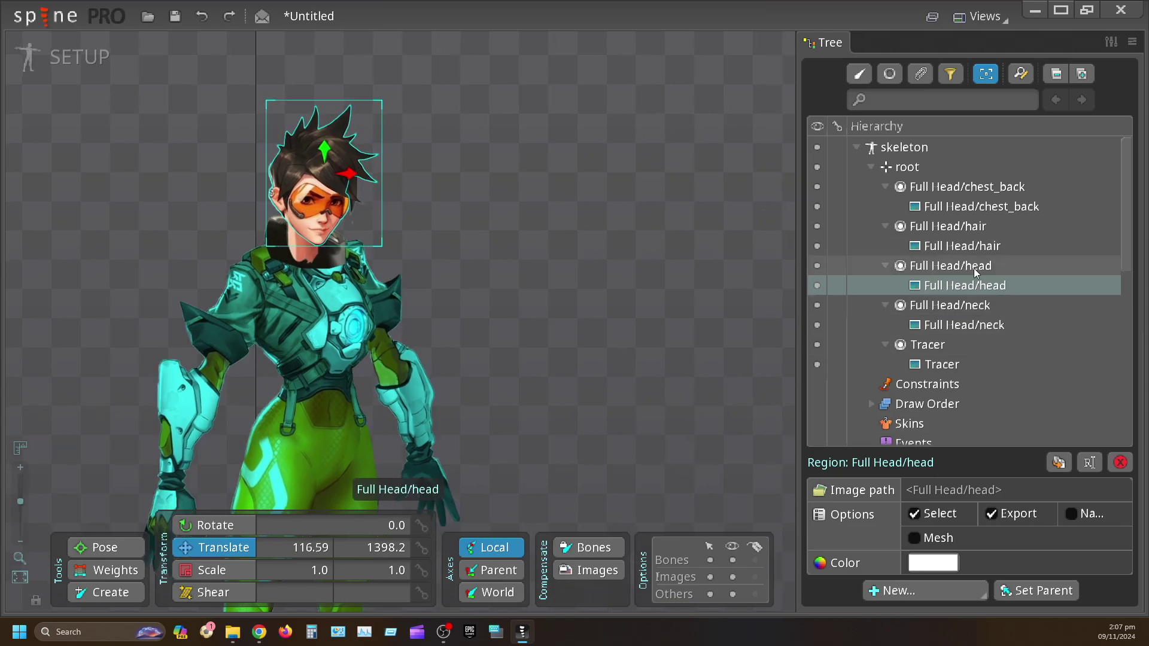
Step: Collapse the chest_back, hair, head, neck and Tracer slots under the root bone in the hierarchy
{"action": "left_click", "coordinate": [884, 187]}
{"action": "left_click", "coordinate": [884, 207]}
{"action": "left_click", "coordinate": [885, 227]}
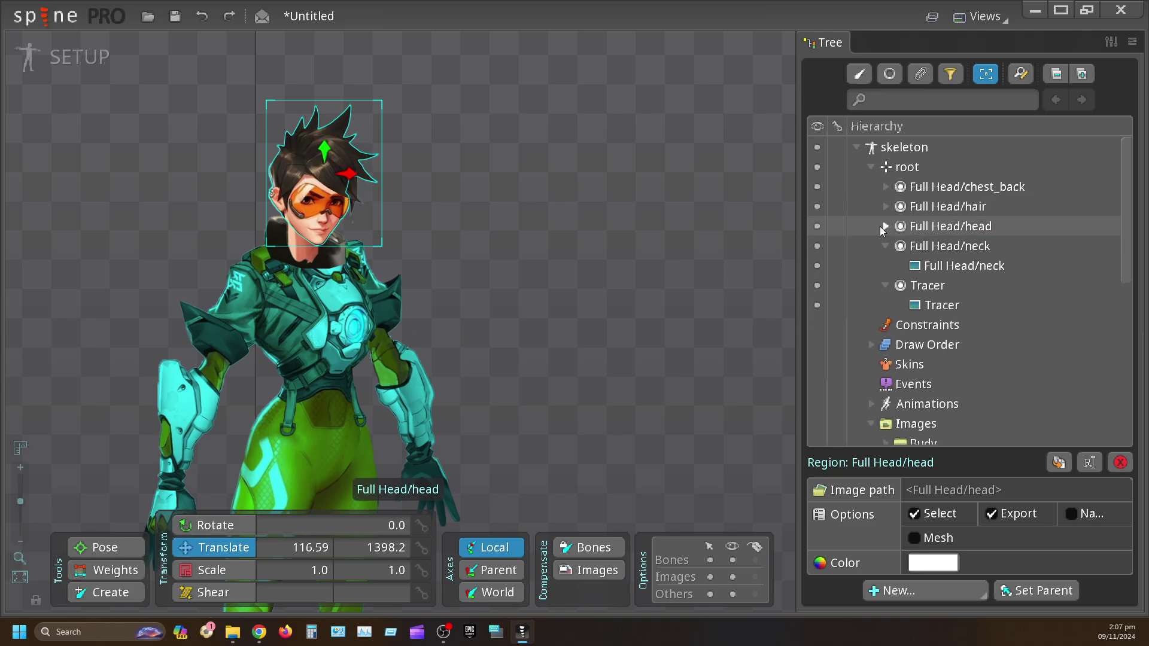
{"action": "left_click", "coordinate": [885, 246]}
{"action": "left_click", "coordinate": [885, 265]}
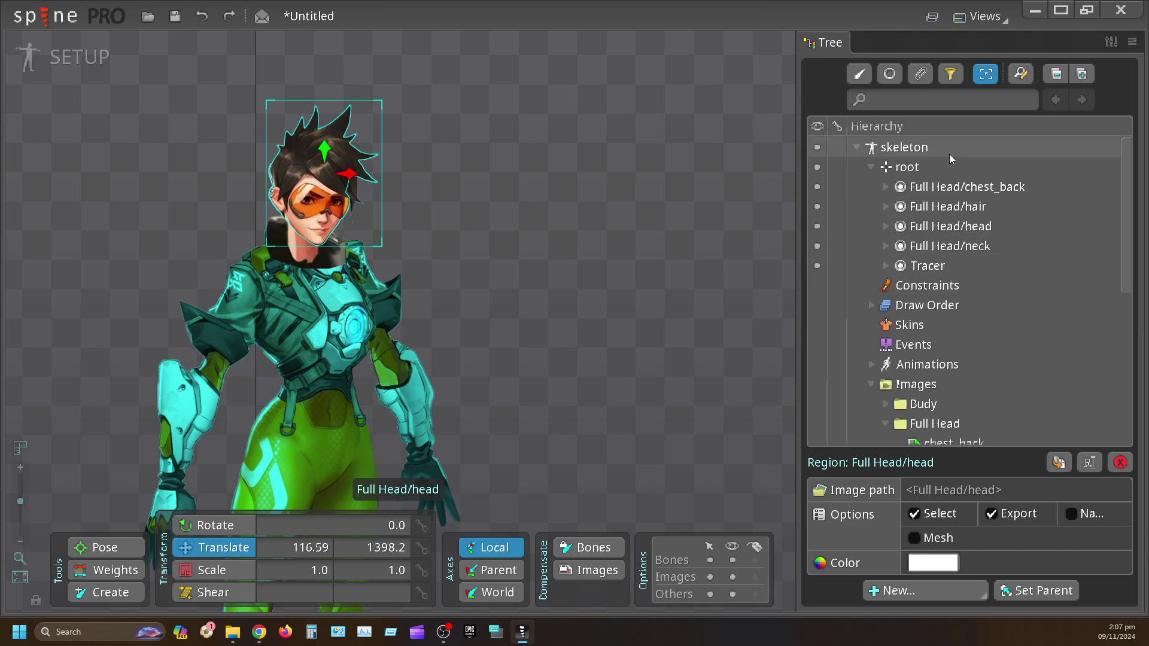
Step: Collapse the Full Head image folder and preview the arm_lower_l image in the Left Arm folder
{"action": "scroll", "coordinate": [963, 359], "scroll_direction": "down", "scroll_amount": 4}
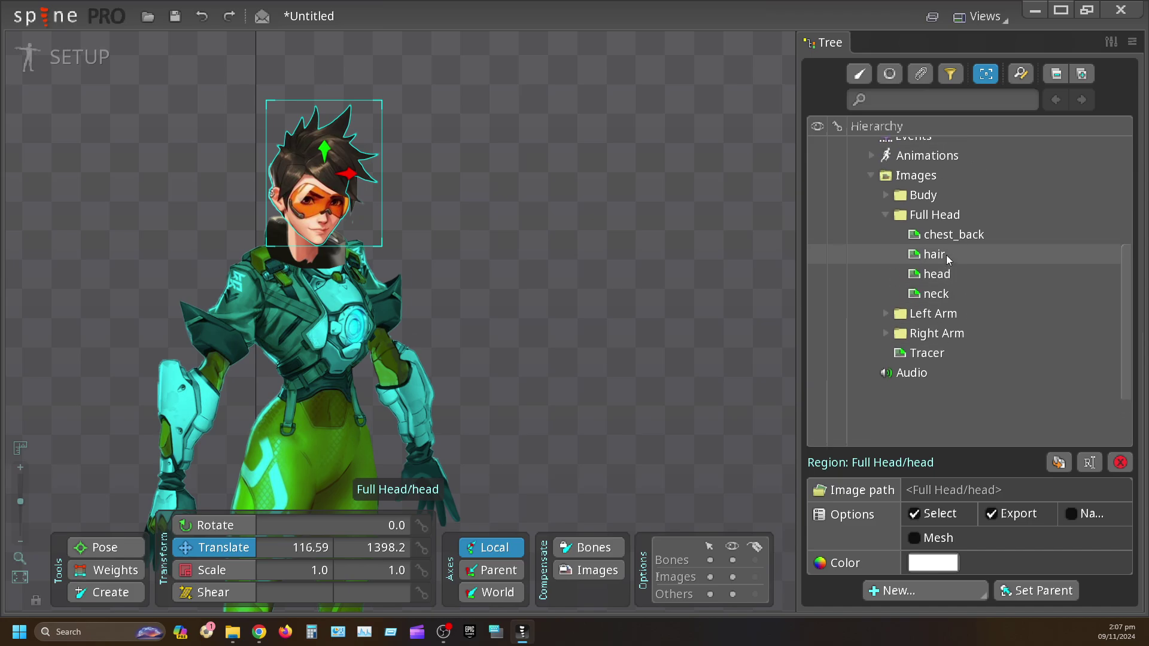
{"action": "left_click", "coordinate": [885, 215]}
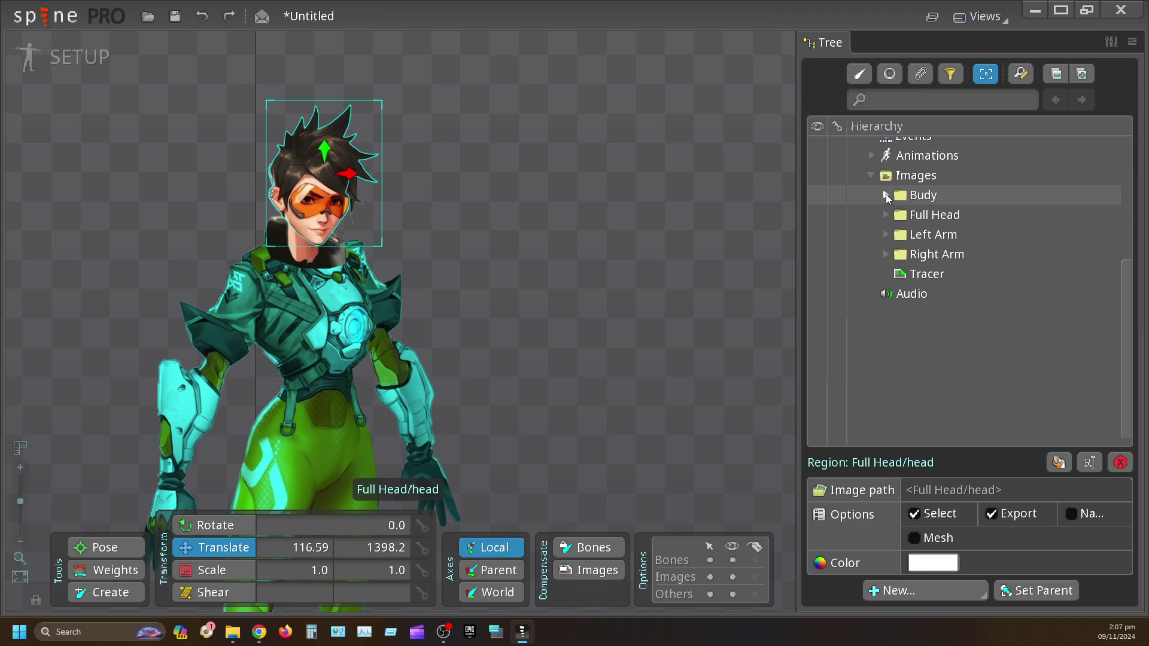
{"action": "left_click", "coordinate": [886, 235]}
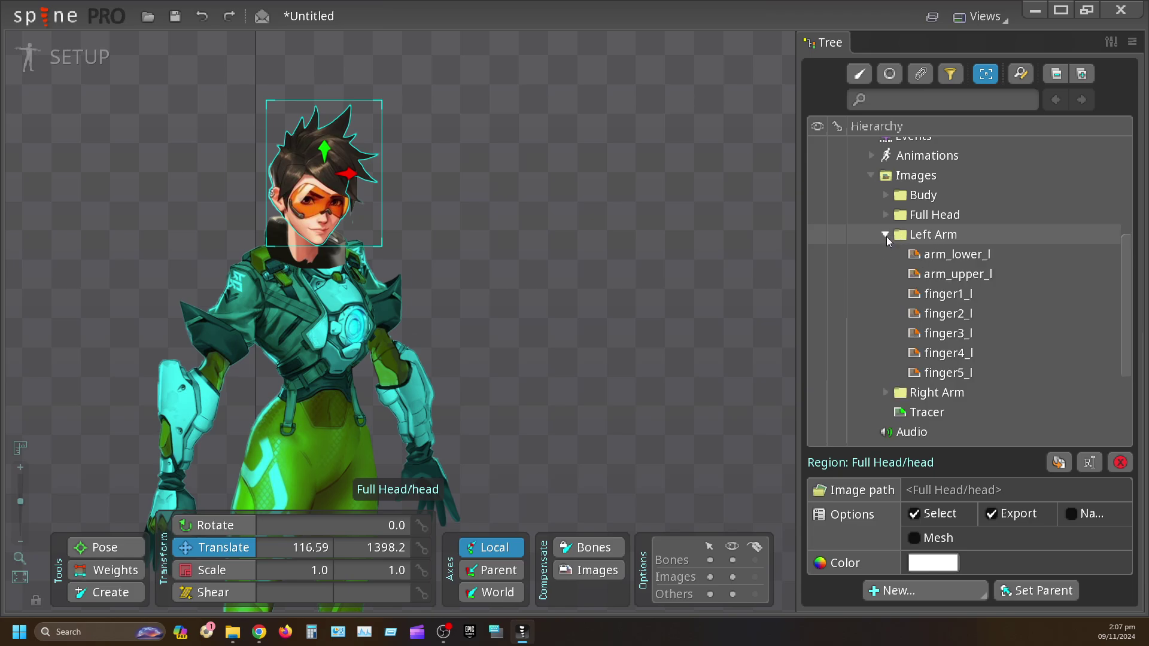
{"action": "left_click", "coordinate": [941, 259]}
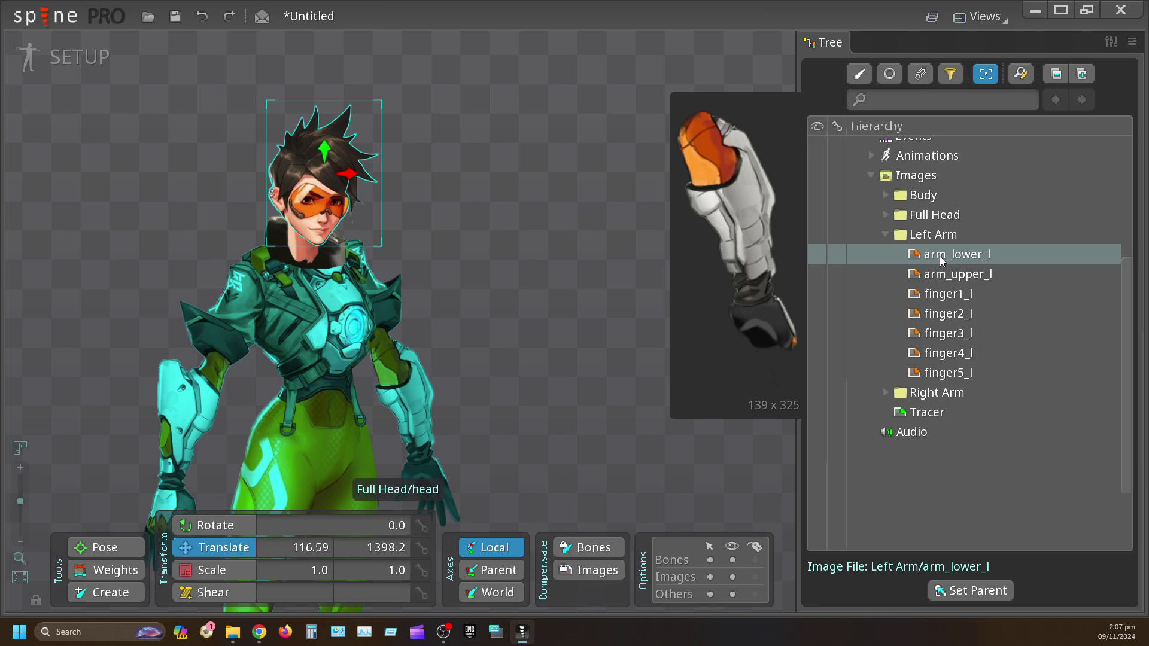
{"action": "left_click", "coordinate": [886, 235]}
{"action": "scroll", "coordinate": [914, 263], "scroll_direction": "up", "scroll_amount": 1}
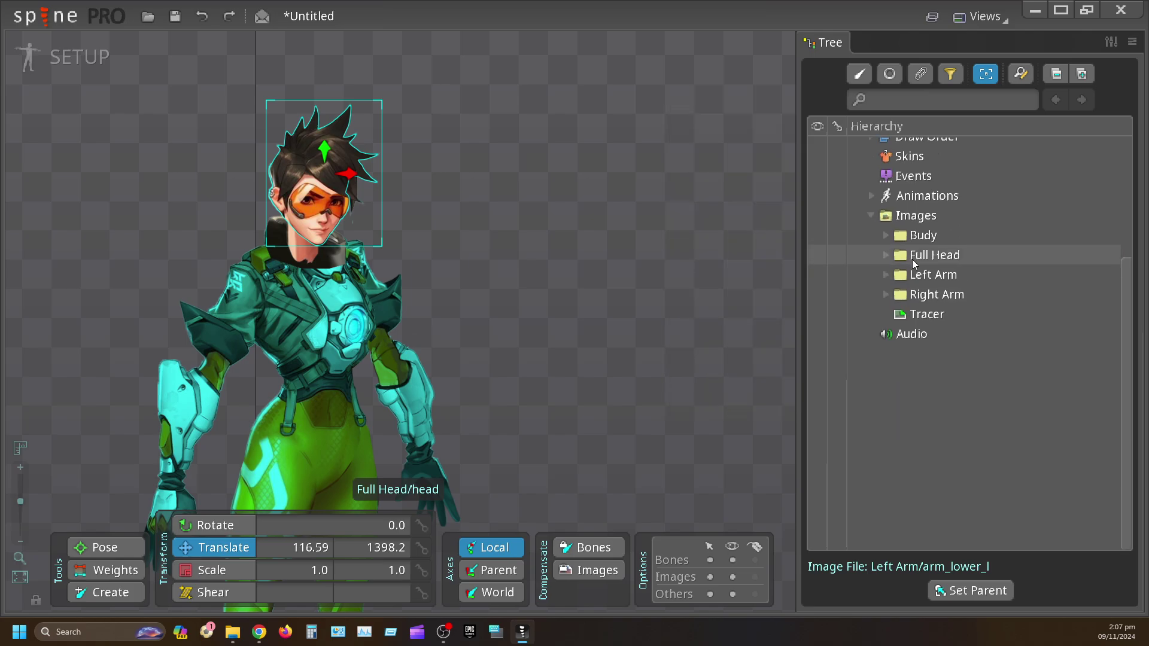
Step: Place the arm_upper_r image from the Right Arm folder over the reference's right upper arm at about -59, 1124
{"action": "left_click", "coordinate": [886, 296]}
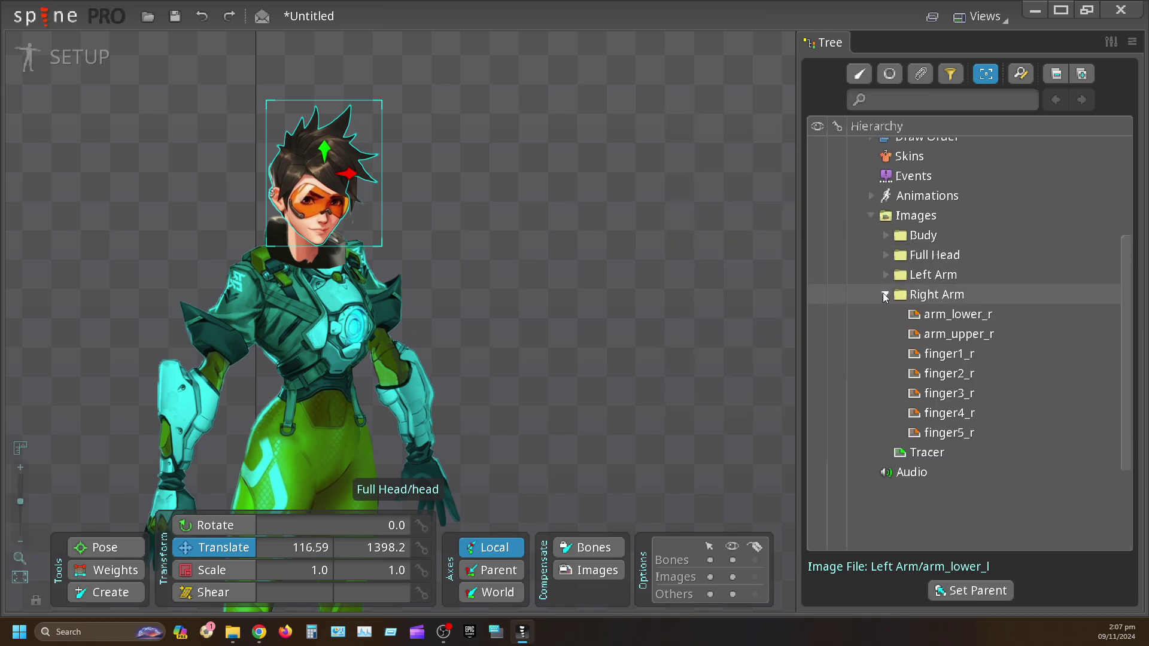
{"action": "left_click", "coordinate": [937, 317]}
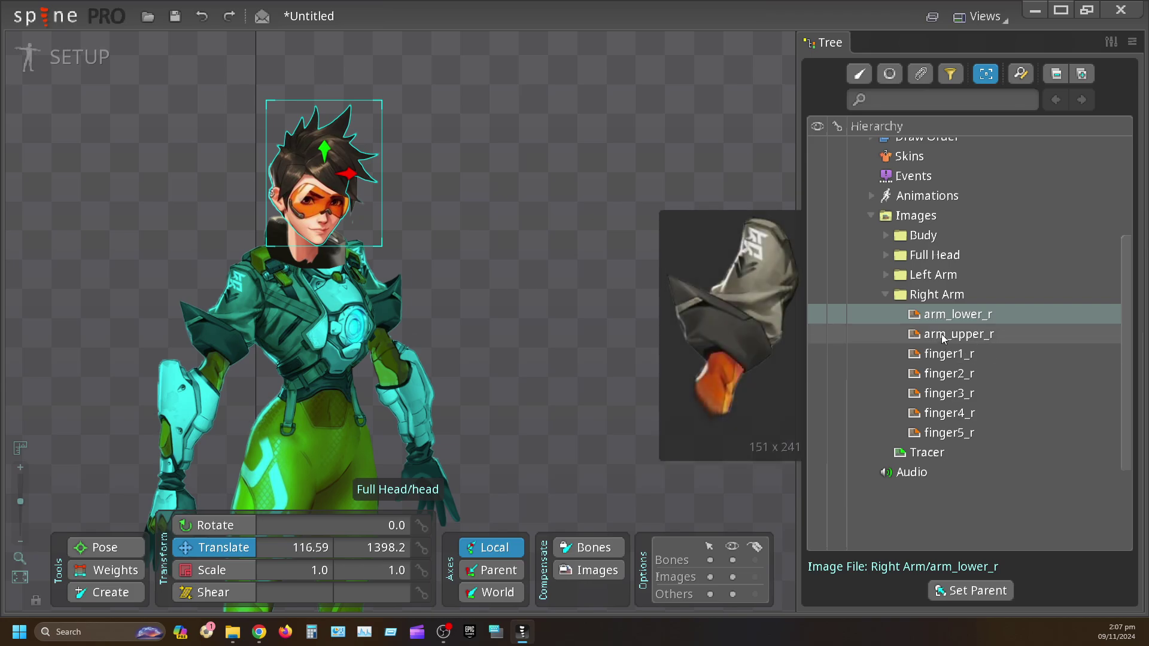
{"action": "left_click", "coordinate": [942, 338]}
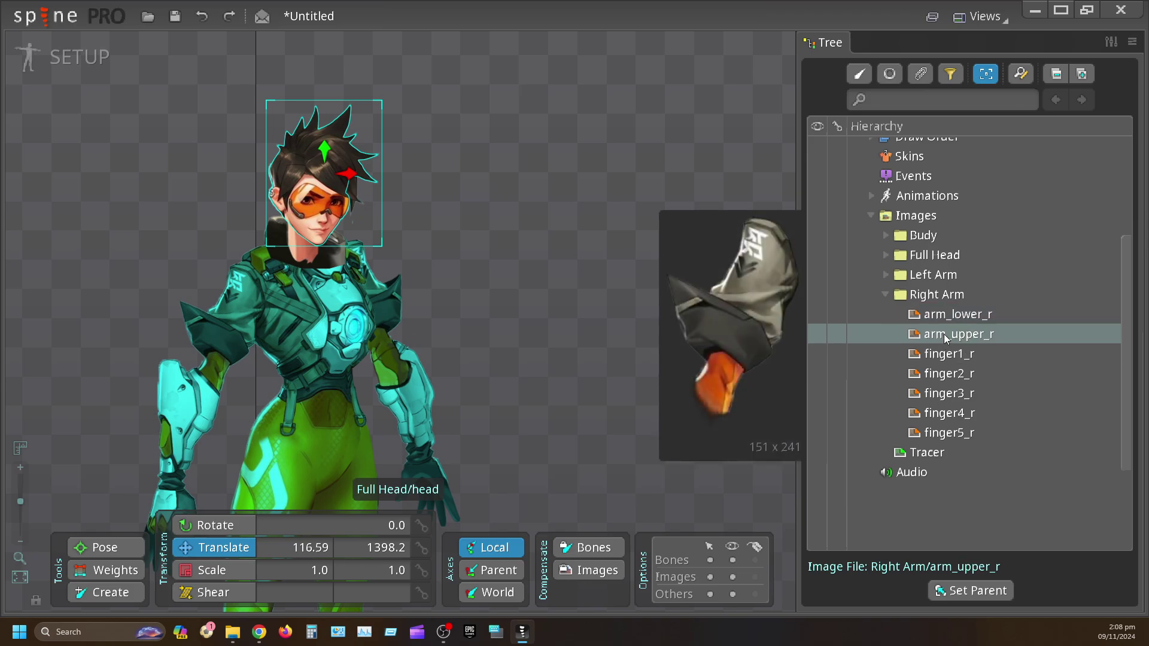
{"action": "left_click_drag", "start_coordinate": [943, 334], "coordinate": [222, 333]}
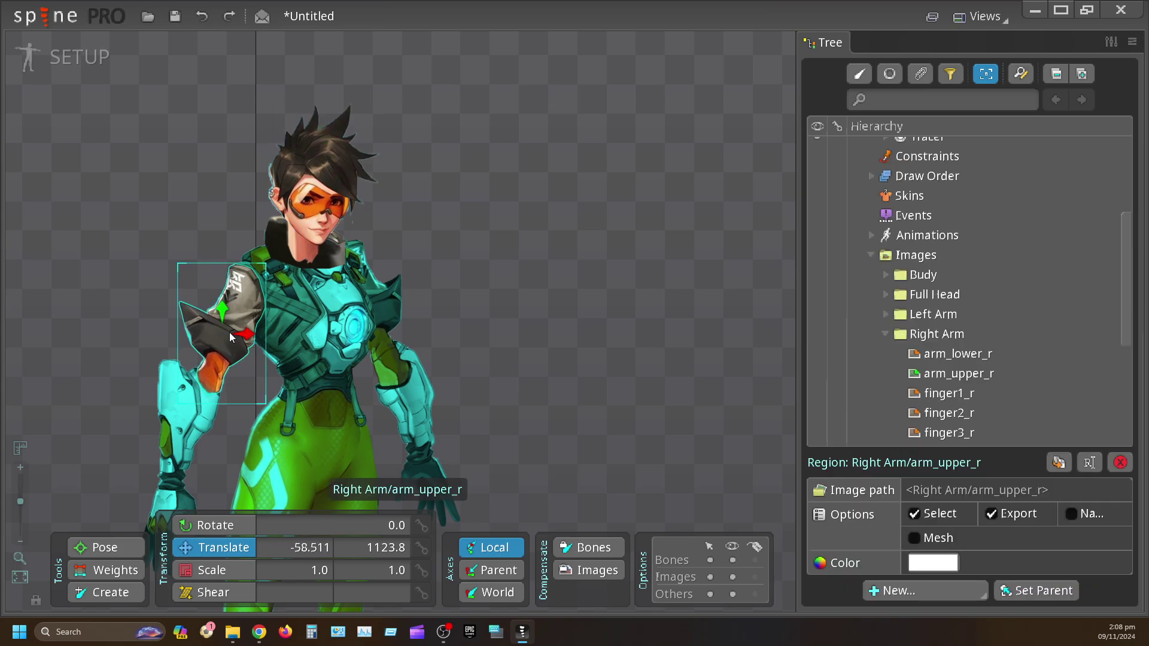
Step: Place the arm_lower_r image over the reference's right forearm and hand at about -125, 928
{"action": "left_click", "coordinate": [947, 397]}
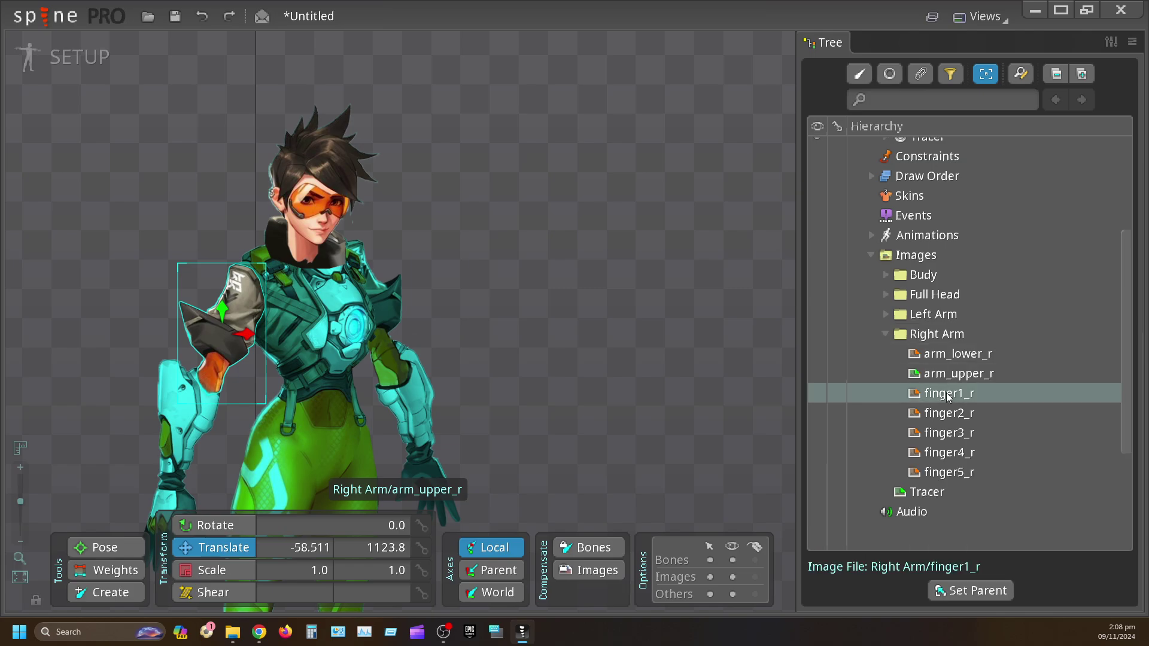
{"action": "left_click", "coordinate": [953, 356]}
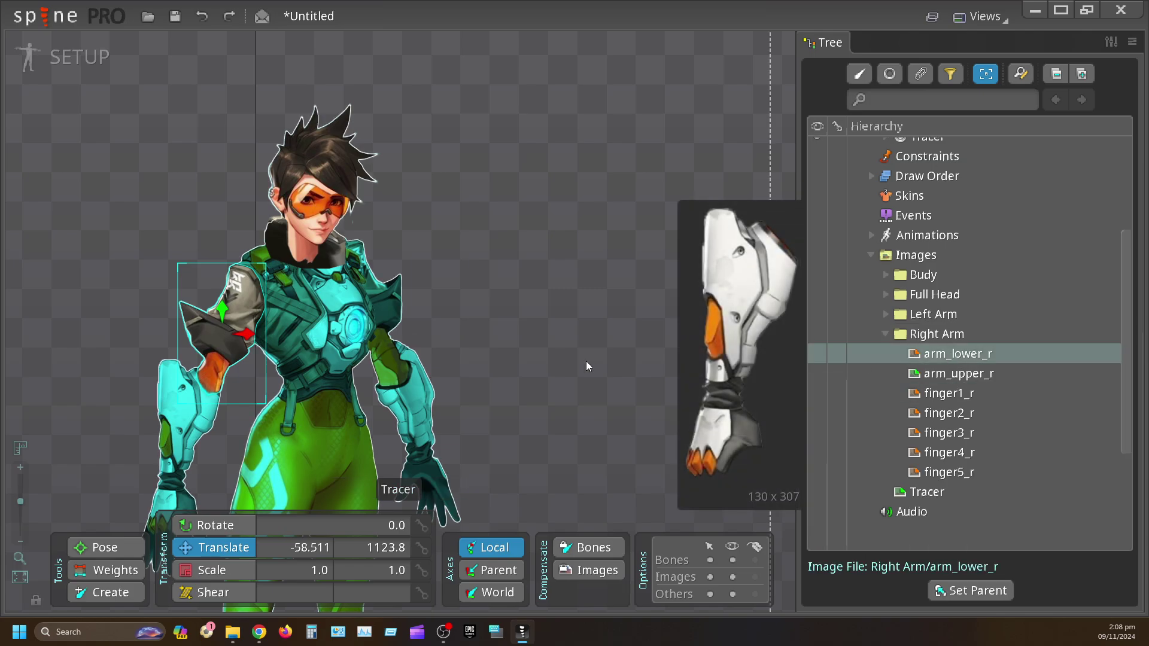
{"action": "left_click_drag", "start_coordinate": [489, 362], "coordinate": [549, 213]}
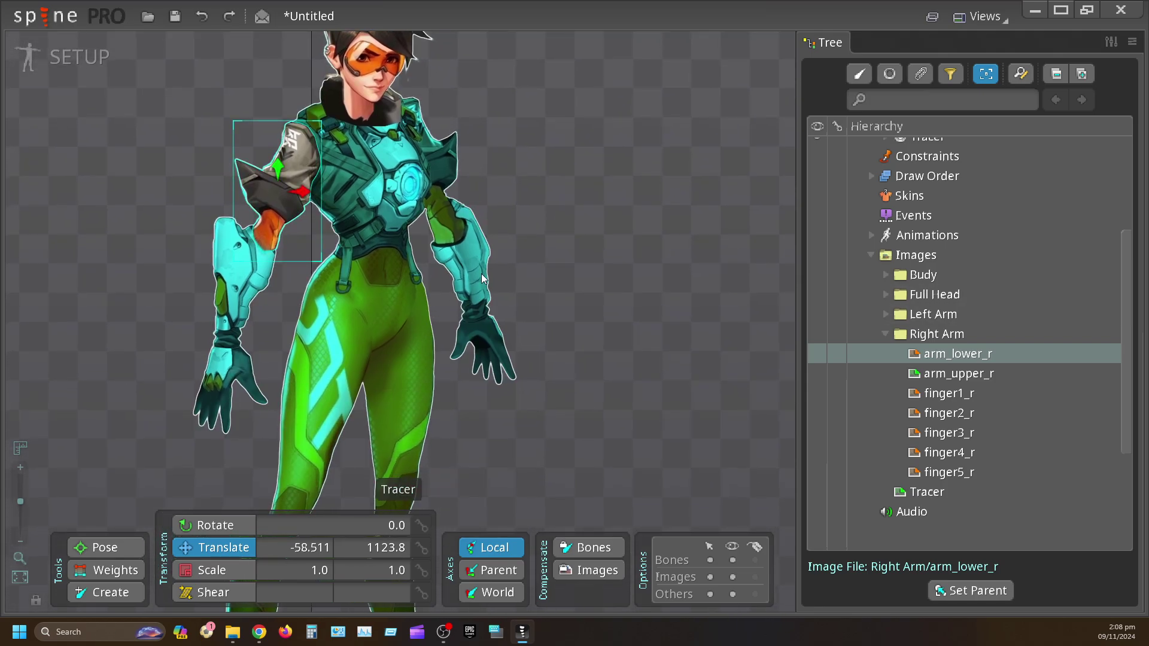
{"action": "left_click_drag", "start_coordinate": [554, 263], "coordinate": [565, 237]}
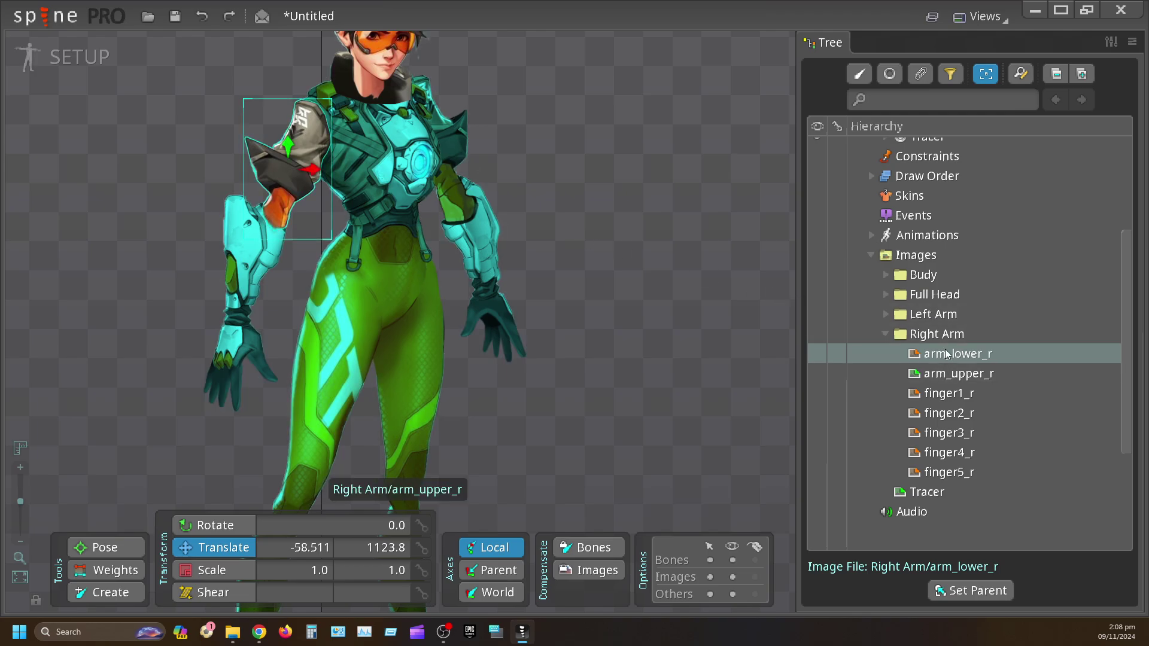
{"action": "left_click_drag", "start_coordinate": [942, 357], "coordinate": [251, 287]}
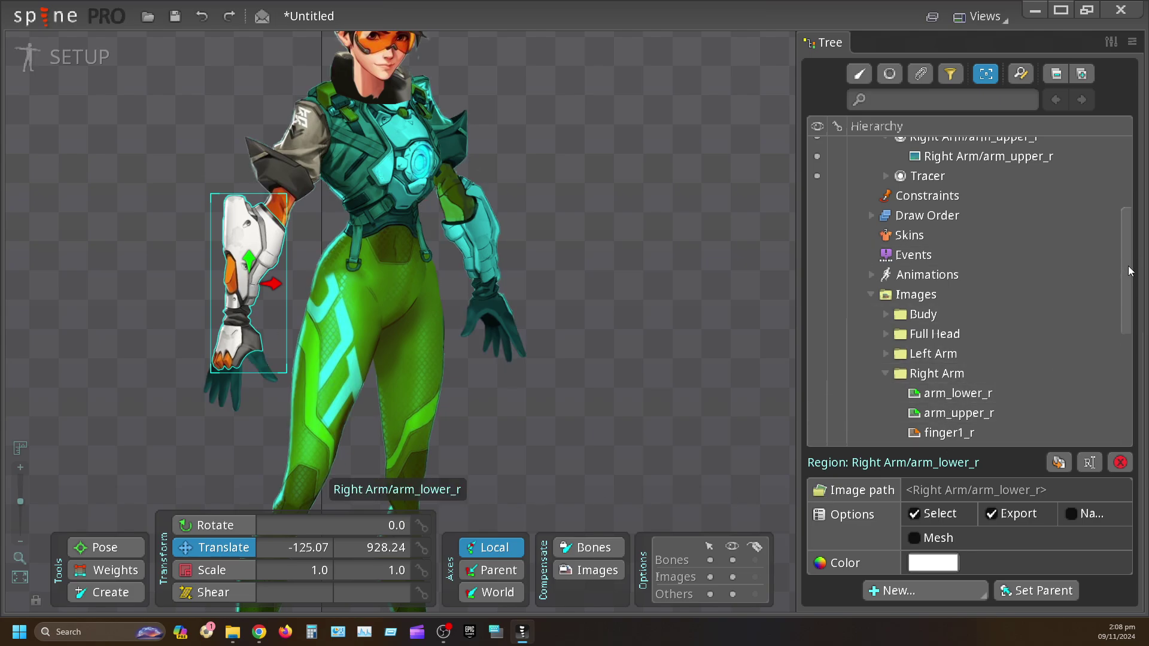
Step: Place the finger1_r image over the right thumb of the reference at about -108, 790
{"action": "left_click_drag", "start_coordinate": [1125, 267], "coordinate": [1124, 310]}
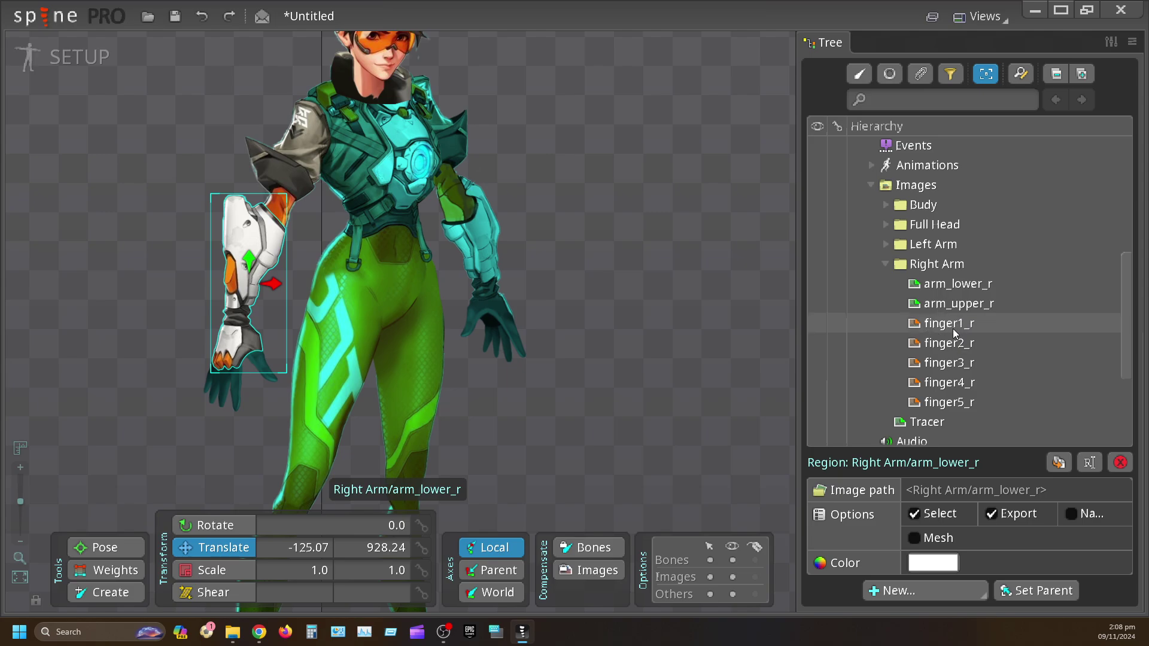
{"action": "left_click_drag", "start_coordinate": [947, 328], "coordinate": [327, 383]}
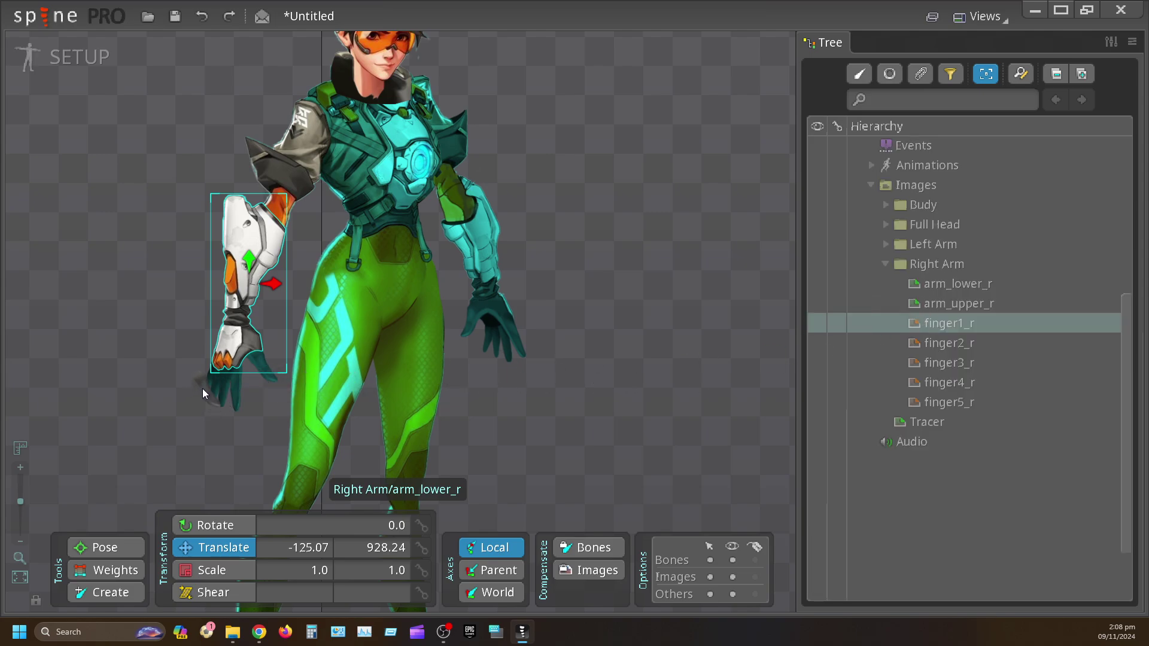
{"action": "left_click_drag", "start_coordinate": [256, 370], "coordinate": [261, 370]}
{"action": "left_click_drag", "start_coordinate": [259, 364], "coordinate": [259, 363]}
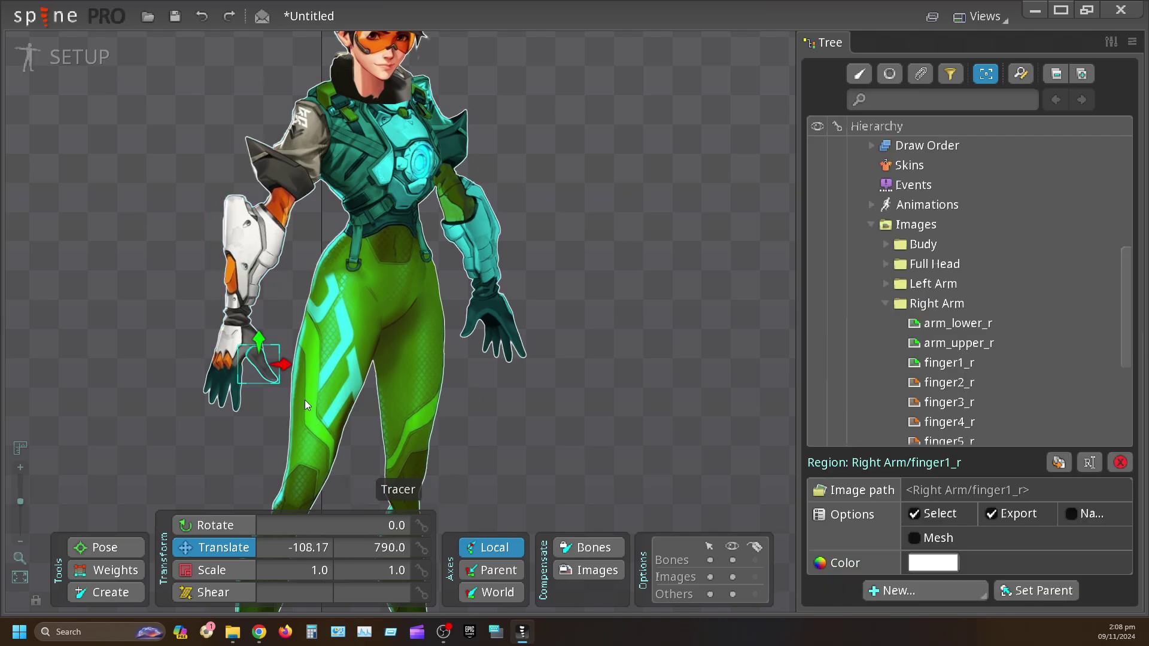
Step: Place finger2_r at about -147, 751 and finger3_r at about -161, 757 over the reference's right index and middle fingers
{"action": "scroll", "coordinate": [218, 376], "scroll_direction": "up", "scroll_amount": 4}
{"action": "scroll", "coordinate": [245, 393], "scroll_direction": "up", "scroll_amount": 1}
{"action": "left_click_drag", "start_coordinate": [355, 448], "coordinate": [426, 364]}
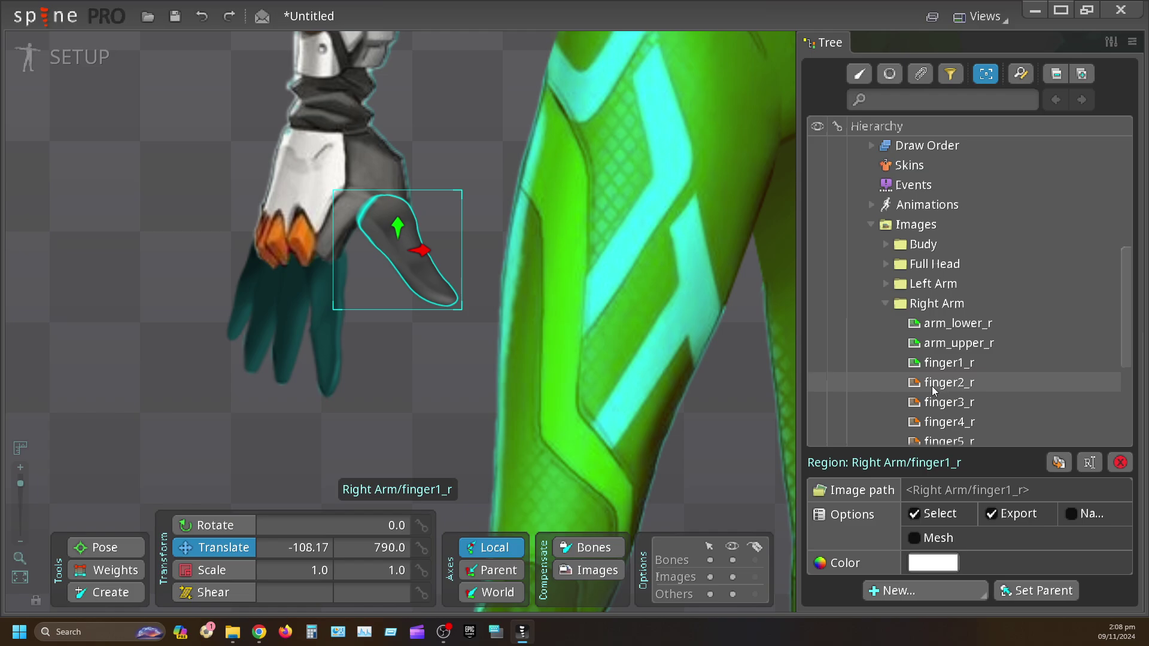
{"action": "left_click_drag", "start_coordinate": [932, 386], "coordinate": [327, 321]}
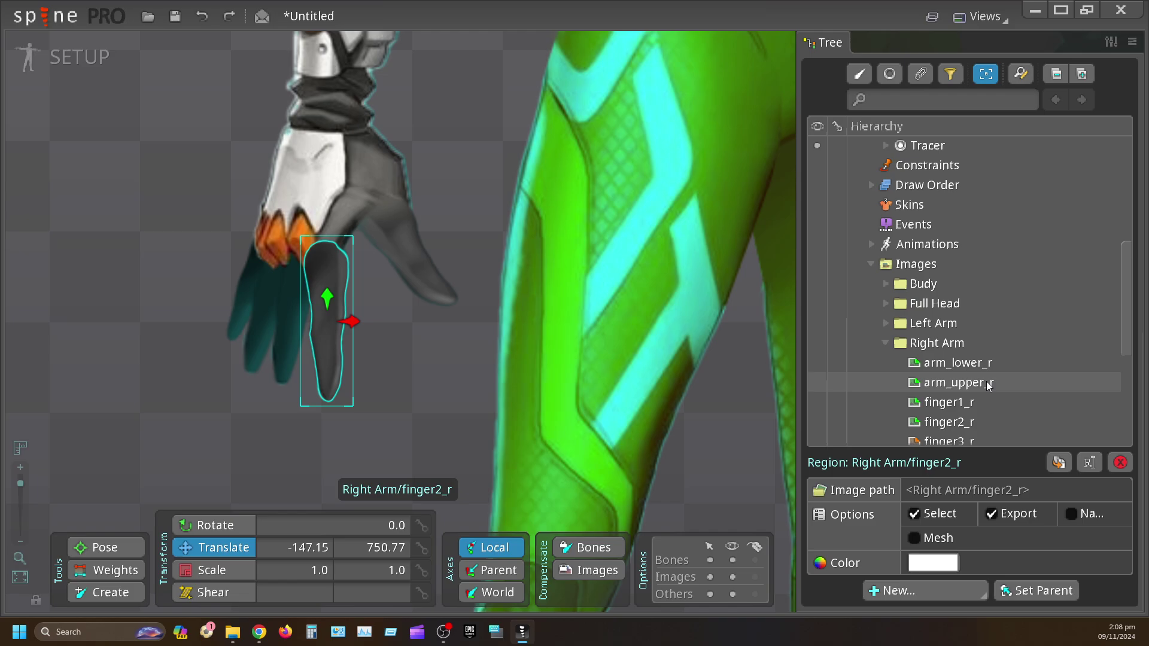
{"action": "left_click_drag", "start_coordinate": [943, 443], "coordinate": [302, 309]}
Step: Place finger4_r over the reference's right ring finger and finger5_r over the little finger at about -186, 772
{"action": "scroll", "coordinate": [972, 373], "scroll_direction": "down", "scroll_amount": 4}
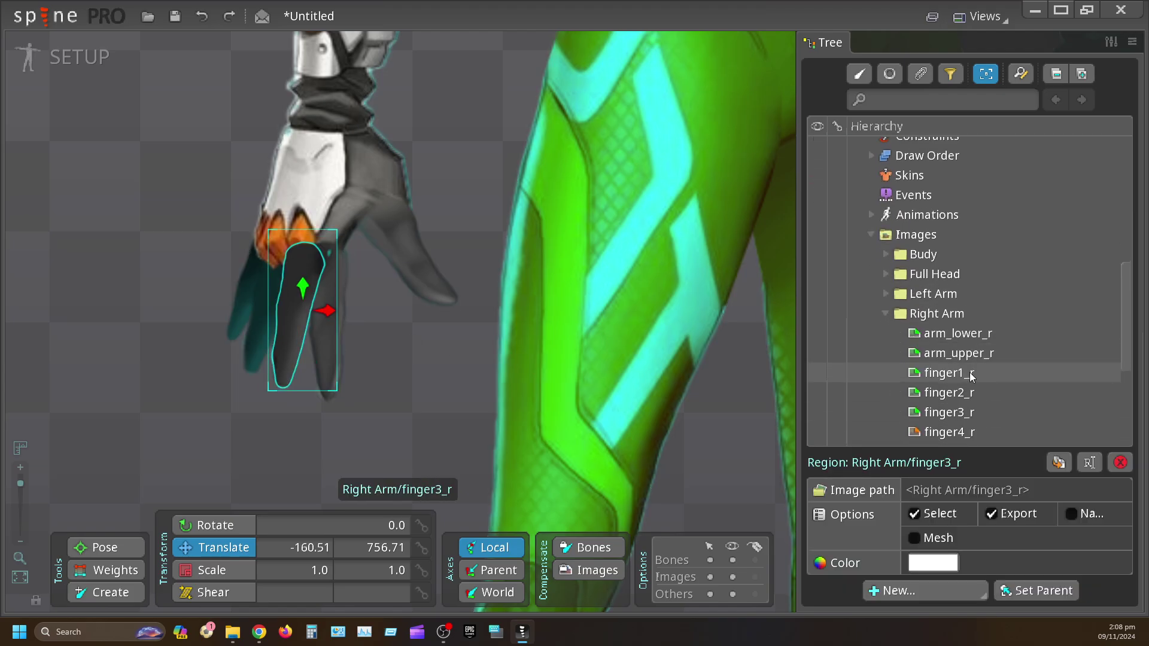
{"action": "left_click_drag", "start_coordinate": [946, 312], "coordinate": [260, 302]}
{"action": "left_click", "coordinate": [1012, 320]}
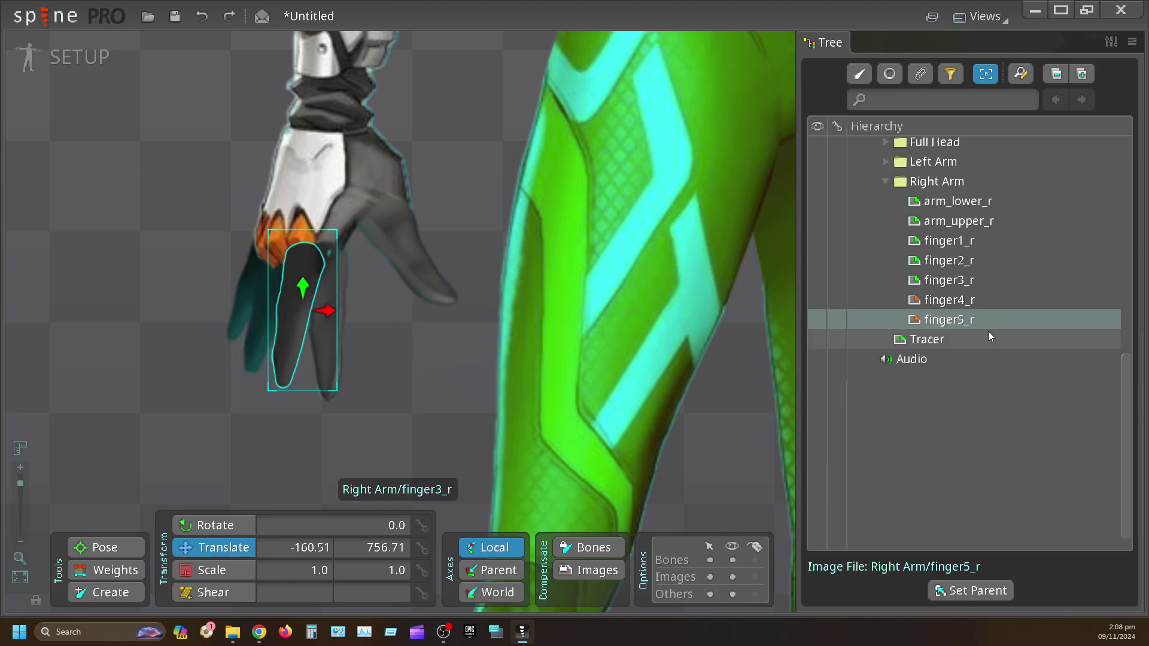
{"action": "left_click_drag", "start_coordinate": [954, 303], "coordinate": [282, 298]}
{"action": "left_click_drag", "start_coordinate": [954, 368], "coordinate": [257, 282]}
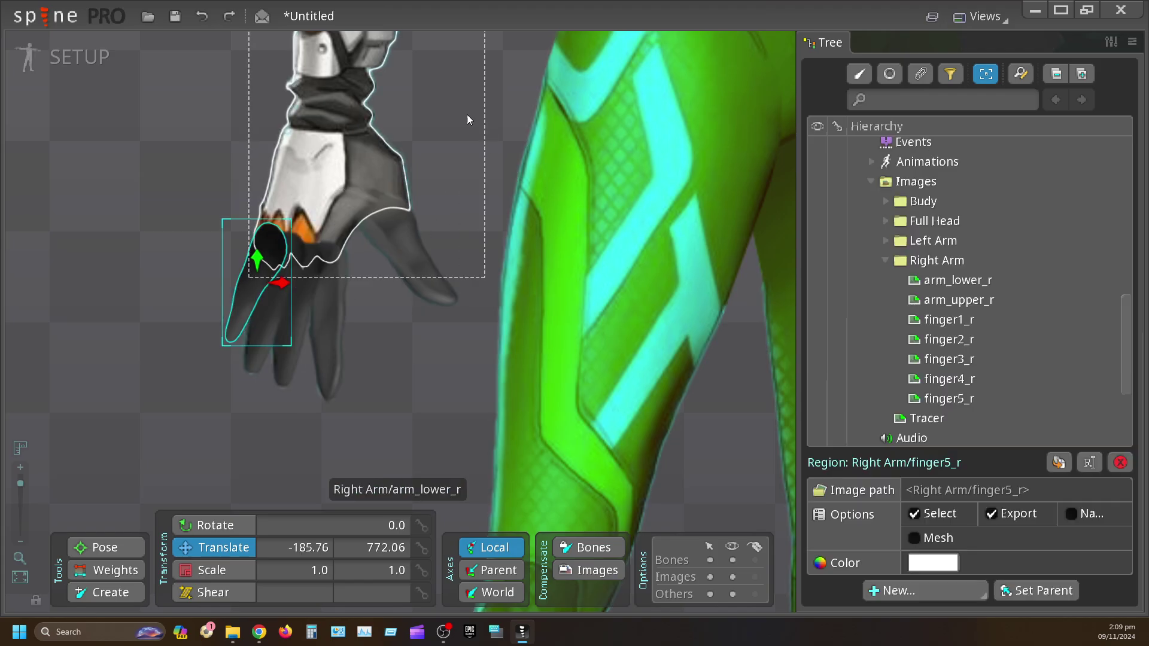
Step: Collapse the Right Arm image folder and move the arm_lower_r slot above finger5_r at the front of the draw order
{"action": "left_click_drag", "start_coordinate": [467, 113], "coordinate": [460, 214]}
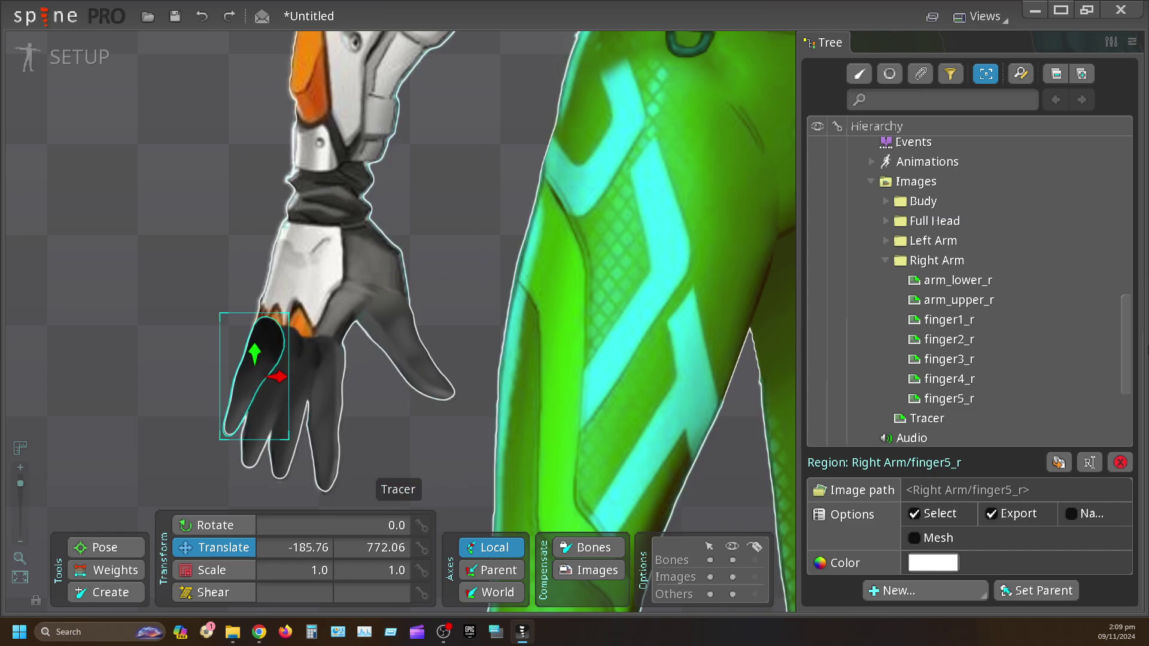
{"action": "left_click", "coordinate": [885, 259]}
{"action": "scroll", "coordinate": [952, 263], "scroll_direction": "up", "scroll_amount": 3}
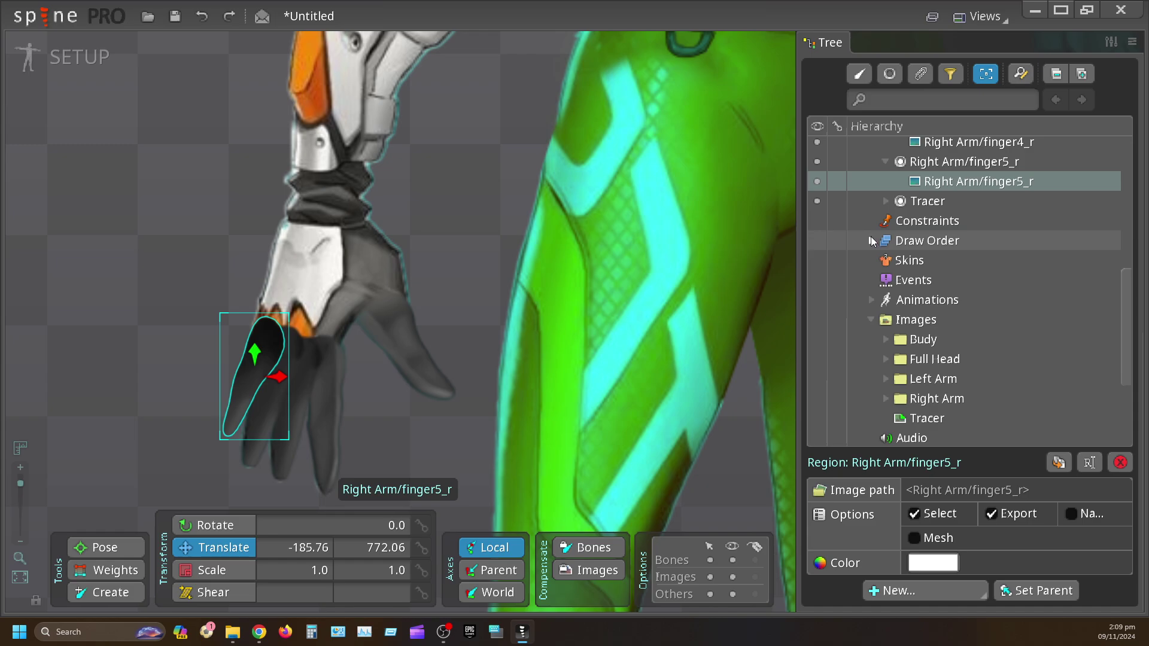
{"action": "left_click", "coordinate": [872, 241]}
{"action": "scroll", "coordinate": [942, 314], "scroll_direction": "down", "scroll_amount": 3}
{"action": "scroll", "coordinate": [942, 310], "scroll_direction": "up", "scroll_amount": 2}
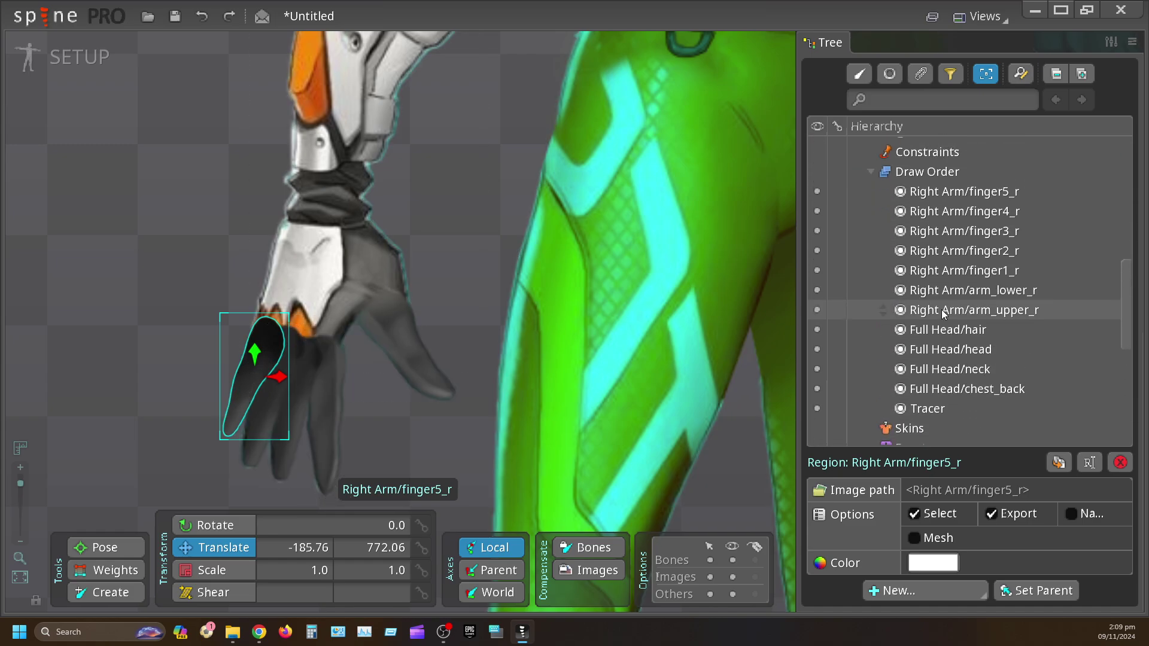
{"action": "left_click", "coordinate": [971, 291]}
{"action": "left_click_drag", "start_coordinate": [970, 289], "coordinate": [971, 188]}
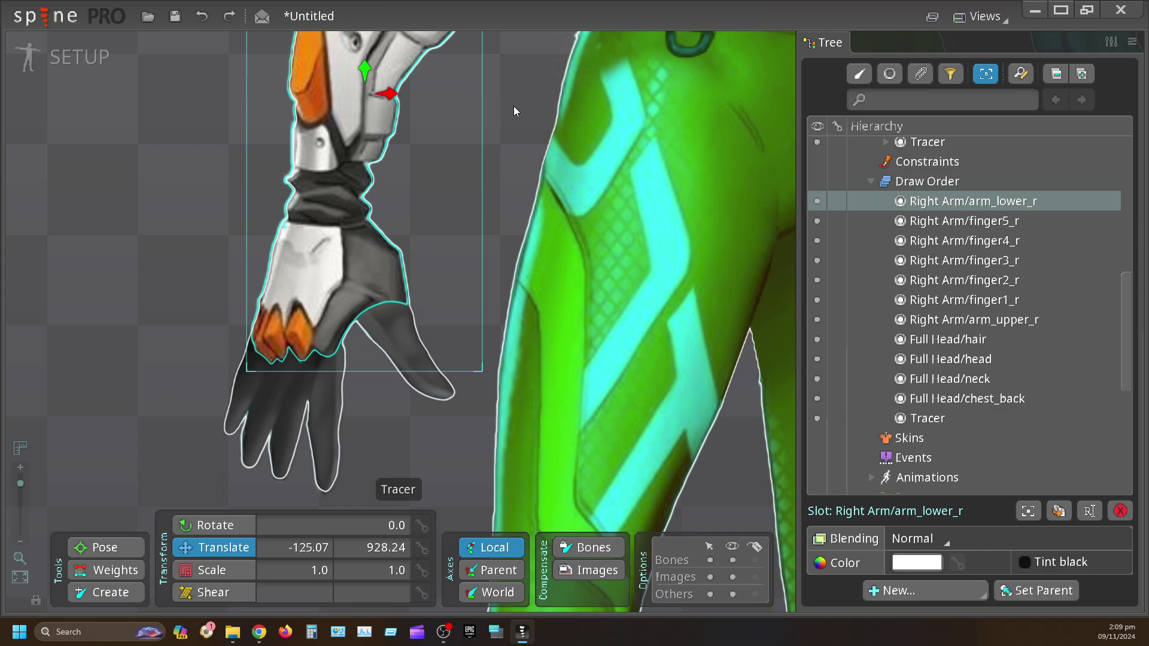
Step: Place the body image from the Budy folder over the reference's torso and align it at about 80, 1079
{"action": "scroll", "coordinate": [464, 243], "scroll_direction": "up", "scroll_amount": 5}
{"action": "scroll", "coordinate": [448, 157], "scroll_direction": "down", "scroll_amount": 5}
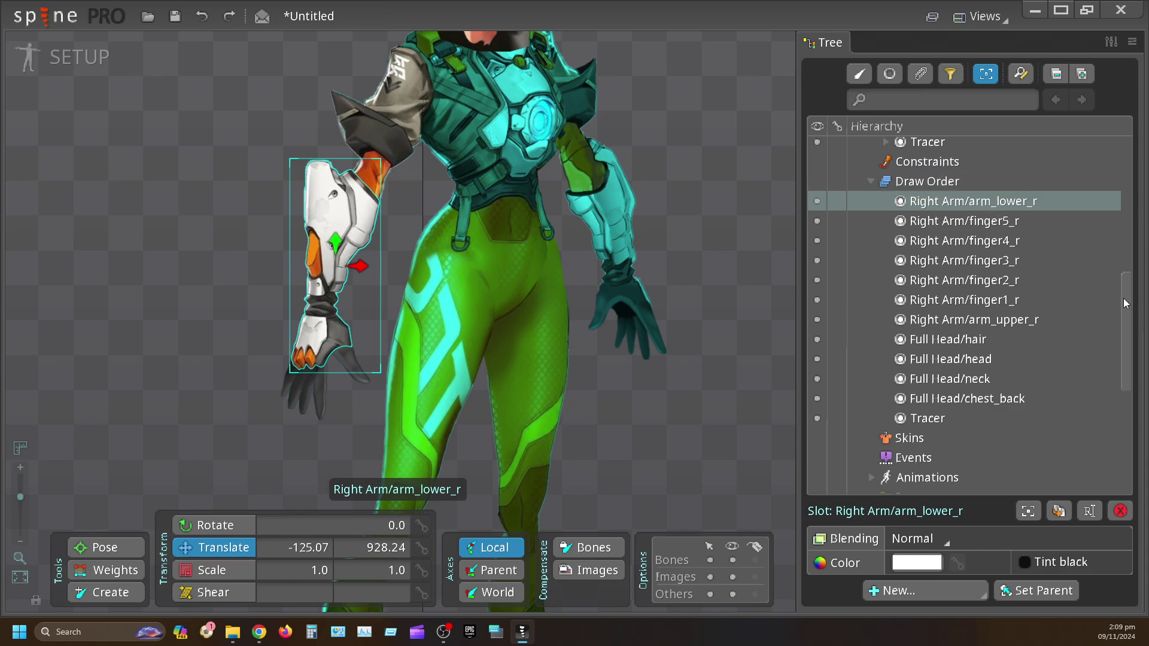
{"action": "scroll", "coordinate": [1122, 304], "scroll_direction": "down", "scroll_amount": 5}
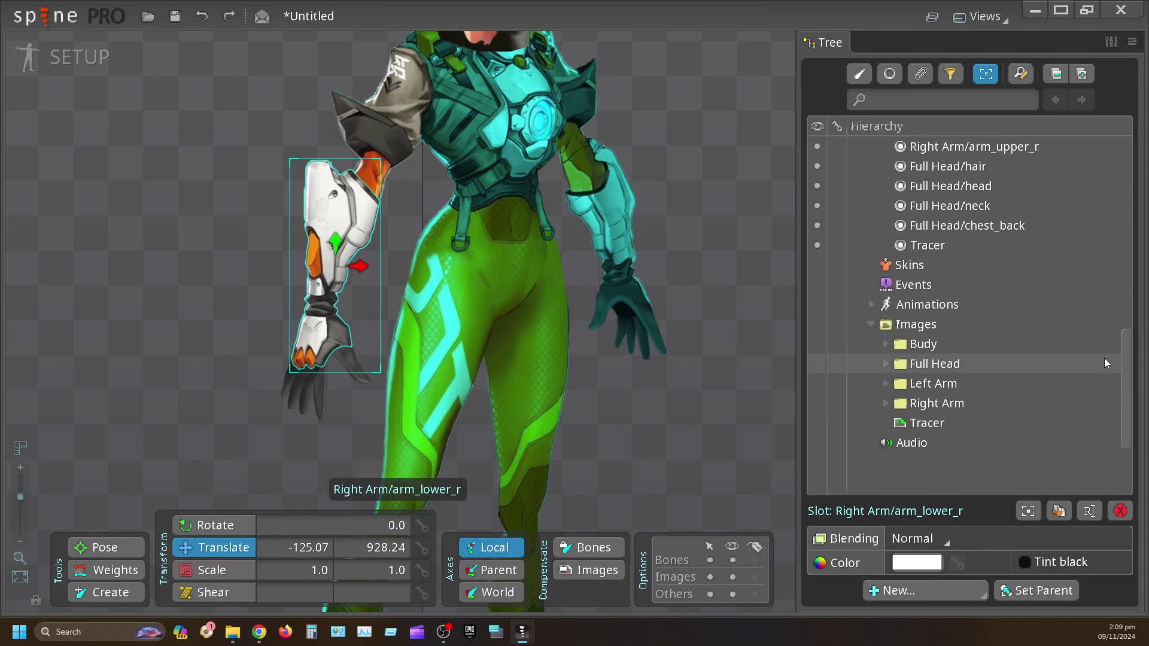
{"action": "left_click", "coordinate": [886, 345]}
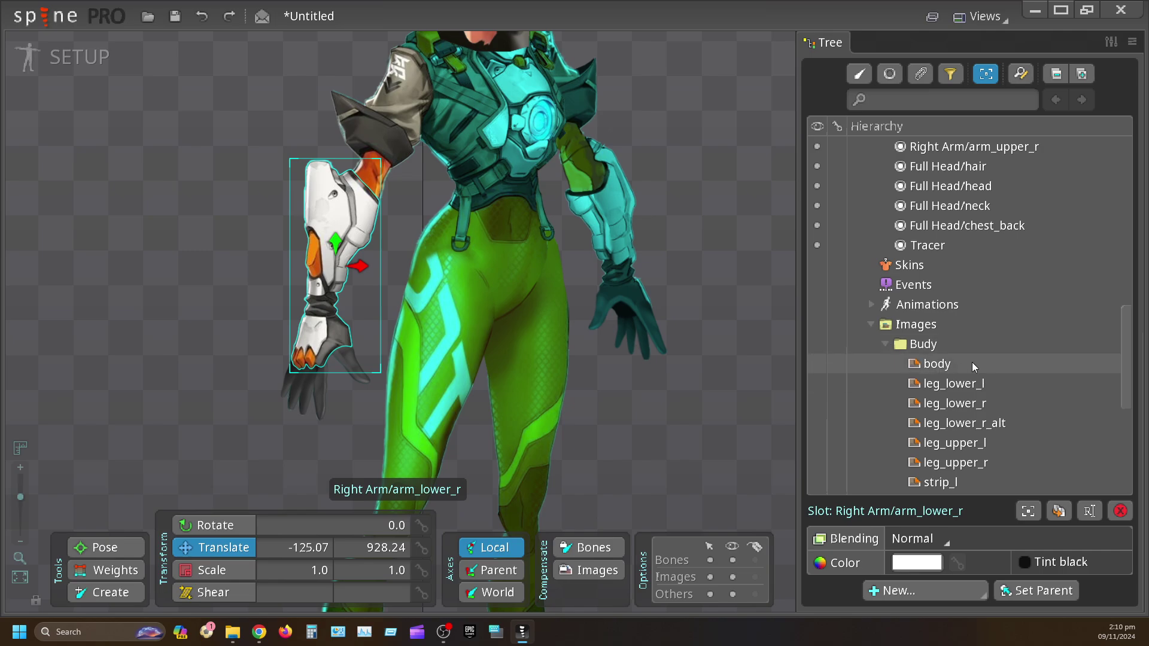
{"action": "left_click_drag", "start_coordinate": [1125, 334], "coordinate": [1124, 357]}
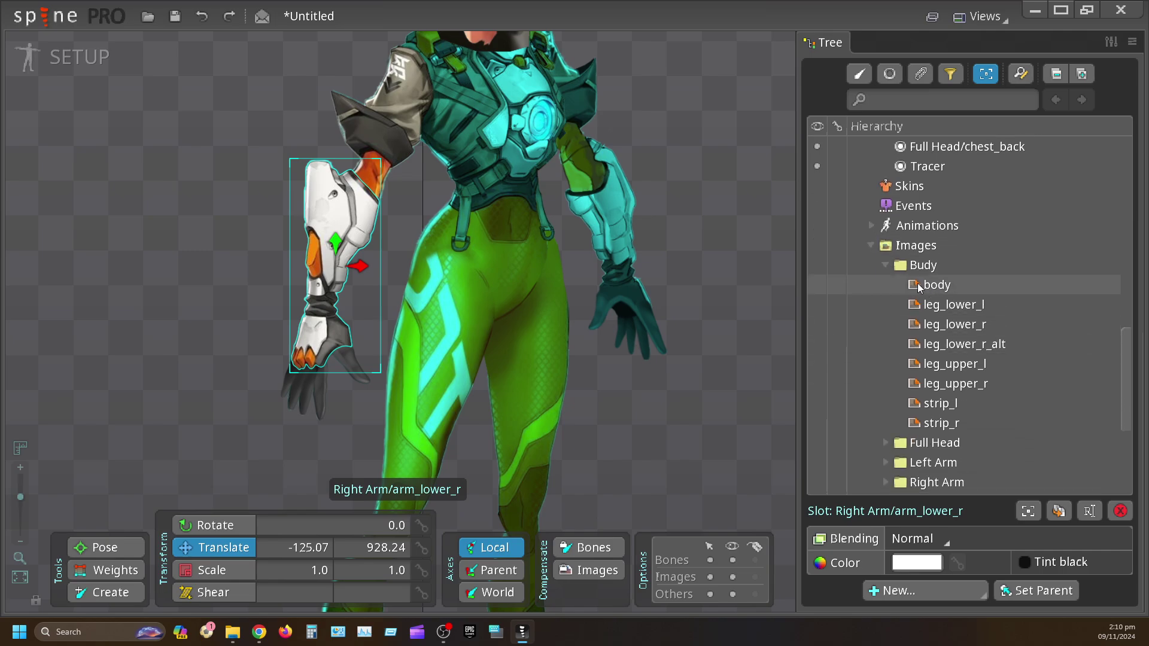
{"action": "left_click", "coordinate": [937, 286]}
{"action": "left_click_drag", "start_coordinate": [938, 289], "coordinate": [487, 164]}
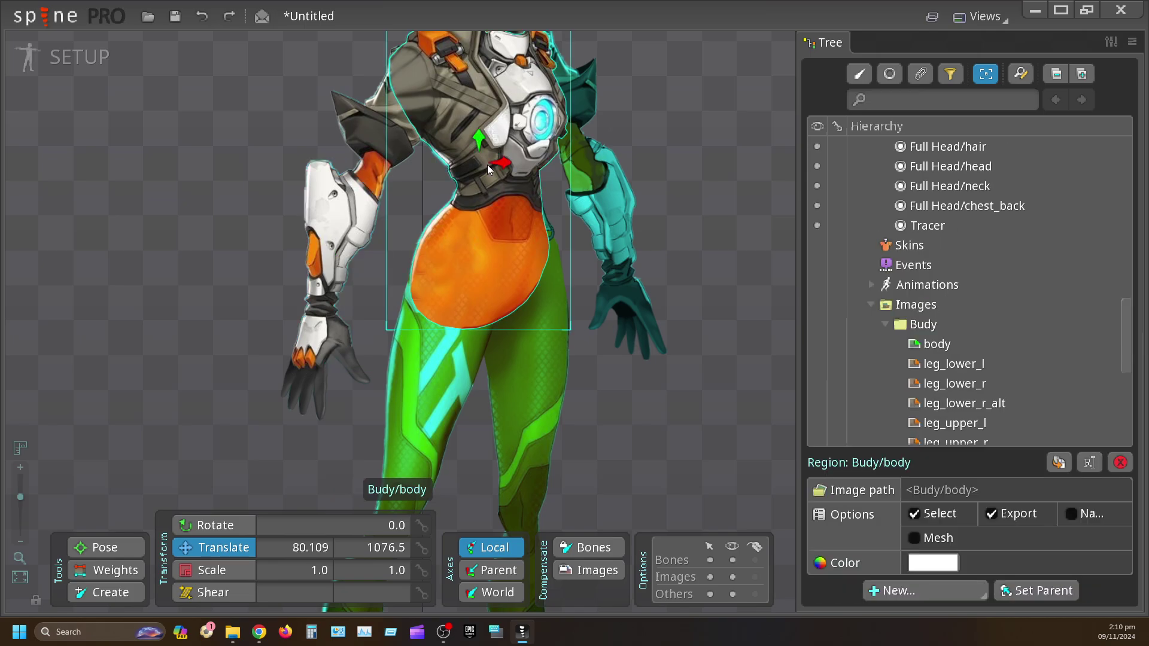
{"action": "left_click_drag", "start_coordinate": [685, 152], "coordinate": [681, 264]}
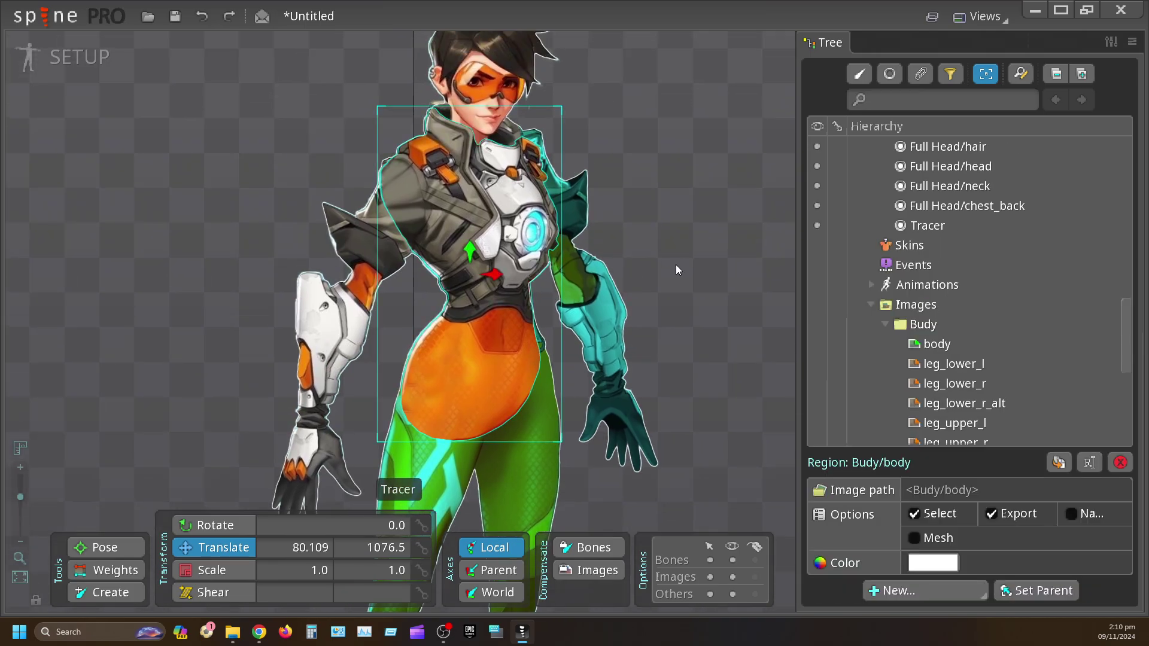
{"action": "left_click_drag", "start_coordinate": [505, 297], "coordinate": [505, 295]}
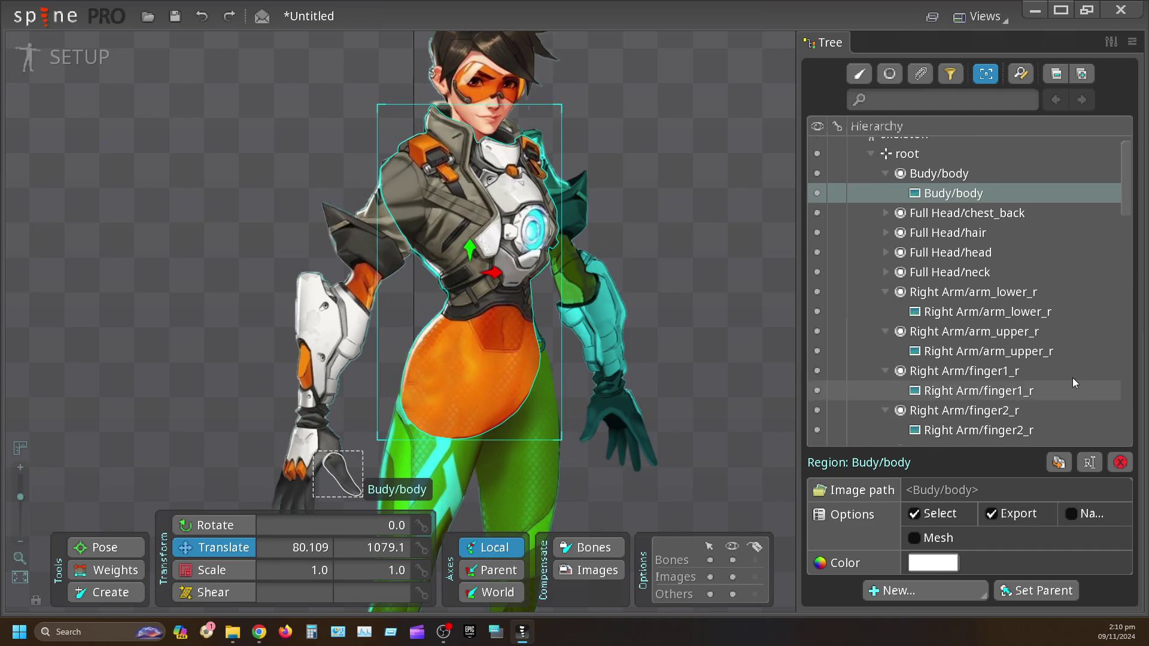
Step: Collapse the Right Arm slots in the hierarchy, from arm_lower_r through finger5_r
{"action": "mouse_move", "coordinate": [1130, 195]}
{"action": "left_mouse_down"}
{"action": "mouse_move", "coordinate": [1130, 231]}
{"action": "mouse_move", "coordinate": [1128, 202]}
{"action": "left_mouse_up"}
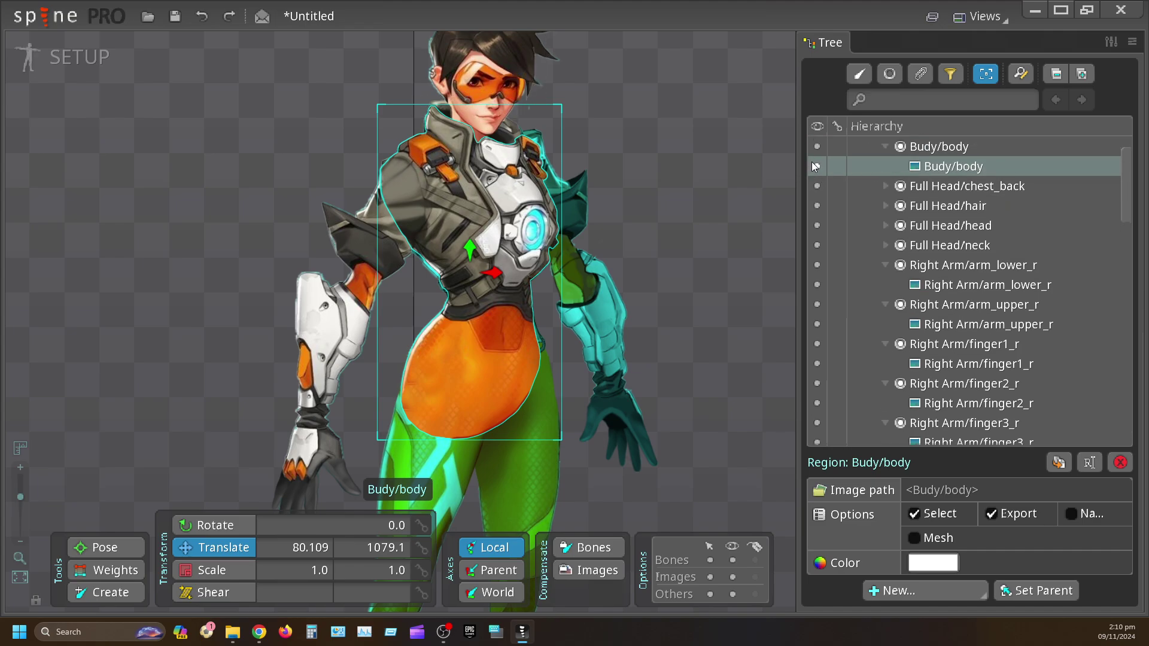
{"action": "left_click", "coordinate": [885, 265]}
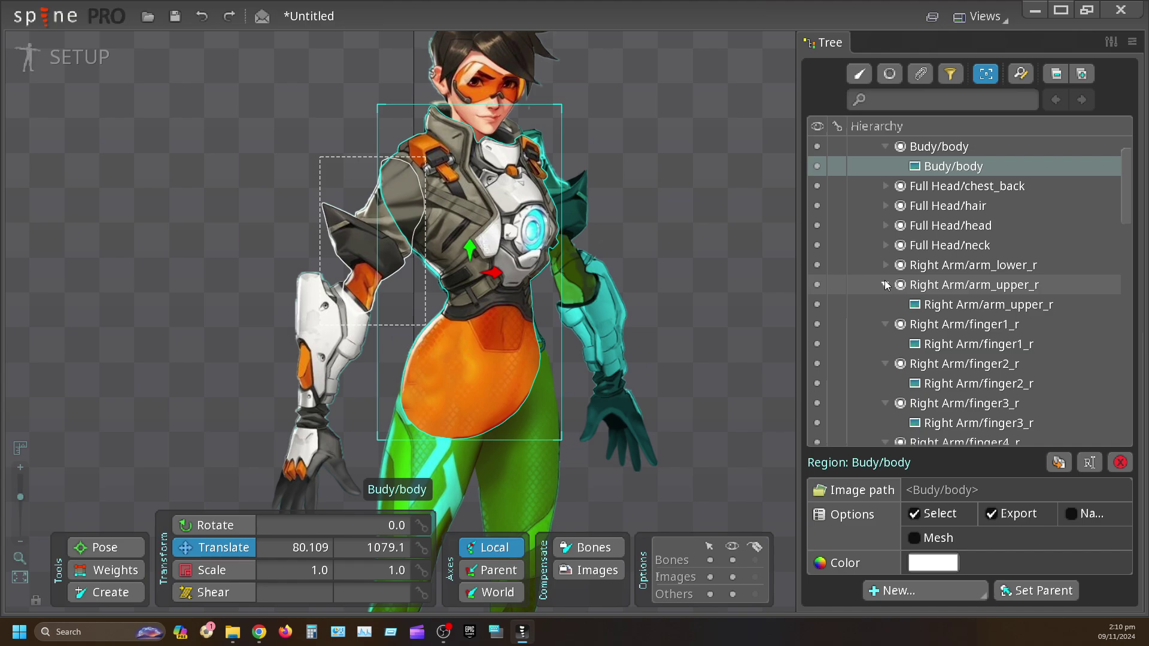
{"action": "left_click", "coordinate": [885, 285]}
{"action": "left_click", "coordinate": [885, 304]}
{"action": "left_click", "coordinate": [885, 324]}
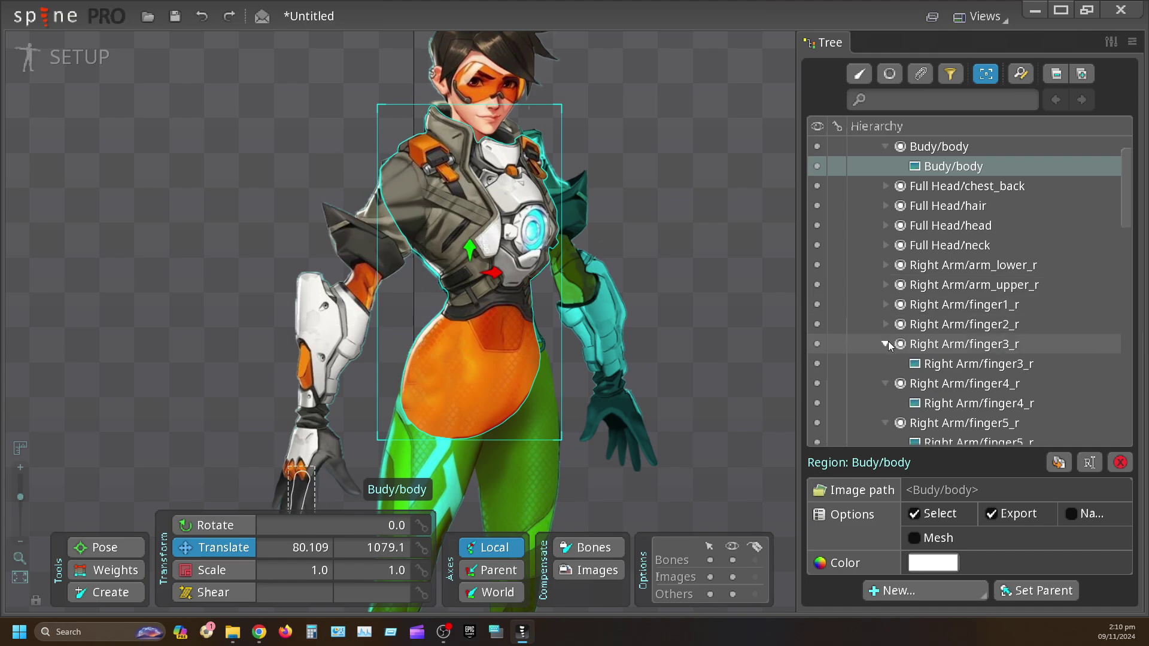
{"action": "left_click", "coordinate": [885, 344]}
{"action": "left_click", "coordinate": [885, 364]}
{"action": "left_click", "coordinate": [885, 383]}
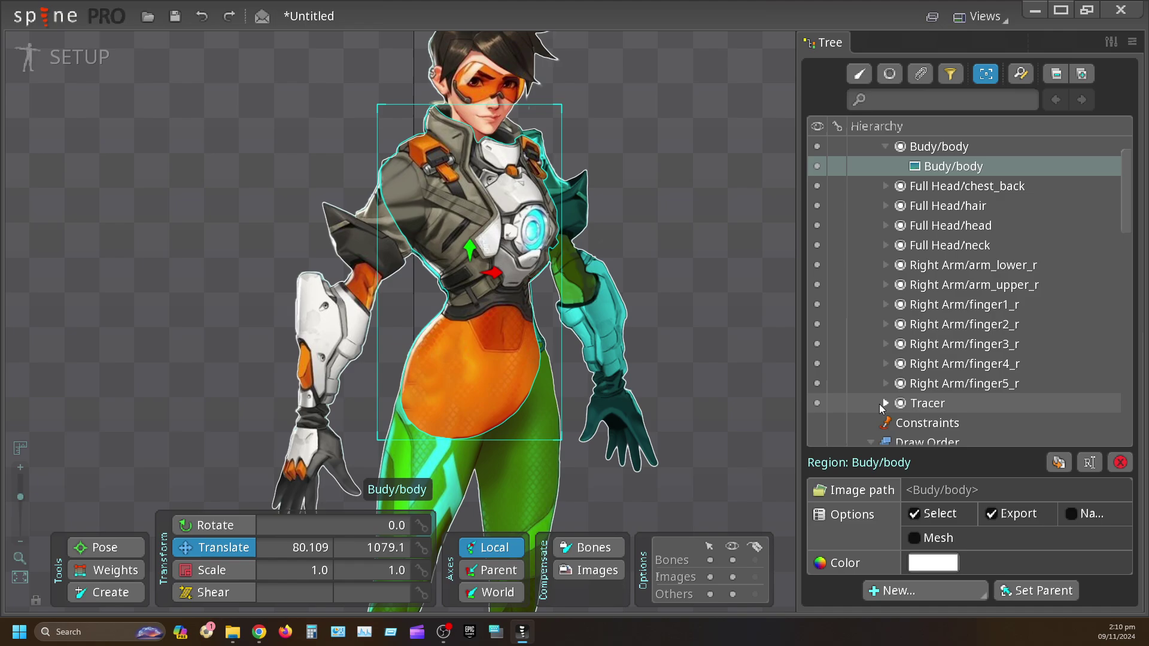
Step: Hide the body image and place strip_l over the reference's left hip strap at about 176, 1001
{"action": "left_click", "coordinate": [818, 166]}
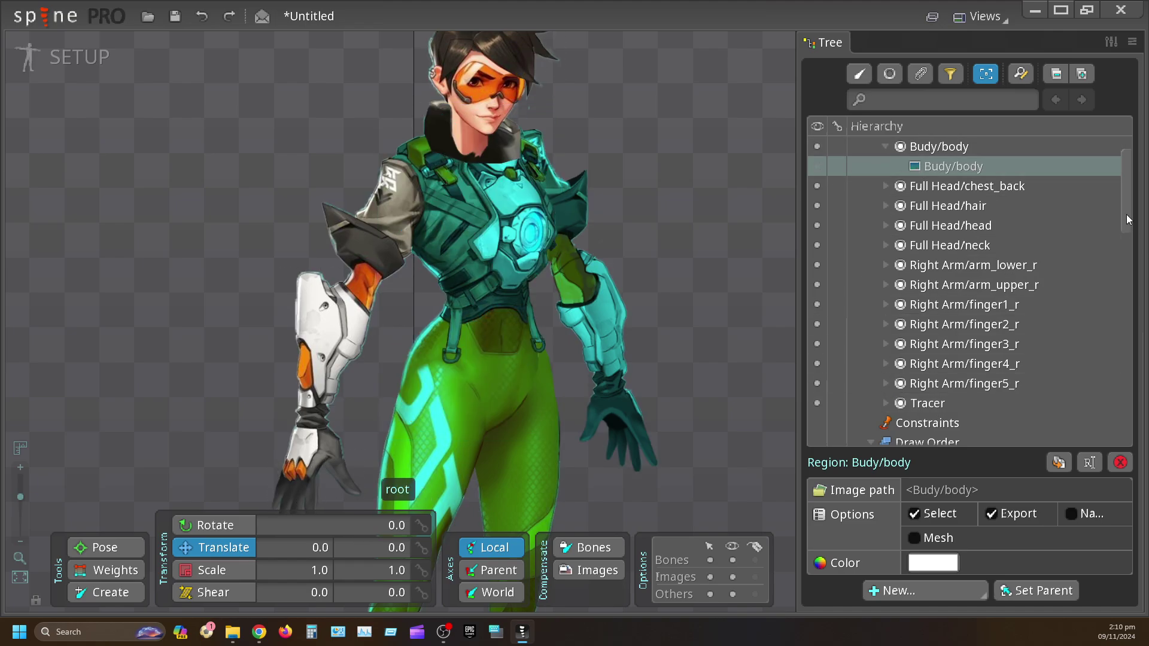
{"action": "left_click_drag", "start_coordinate": [1128, 219], "coordinate": [1119, 369]}
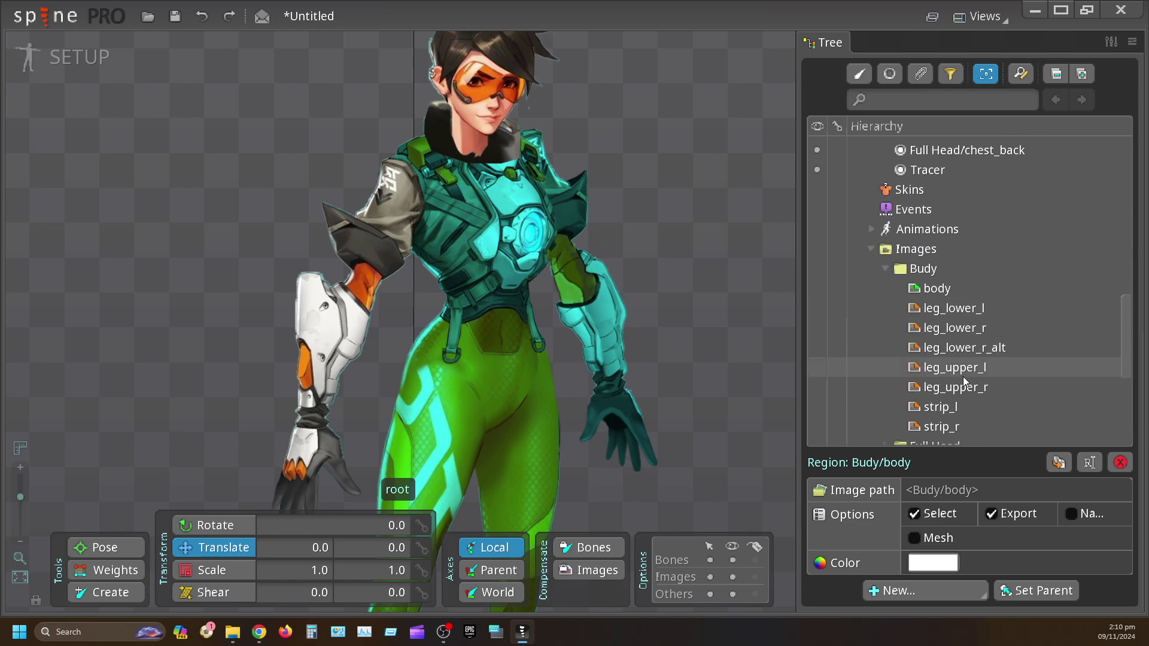
{"action": "left_click", "coordinate": [938, 410]}
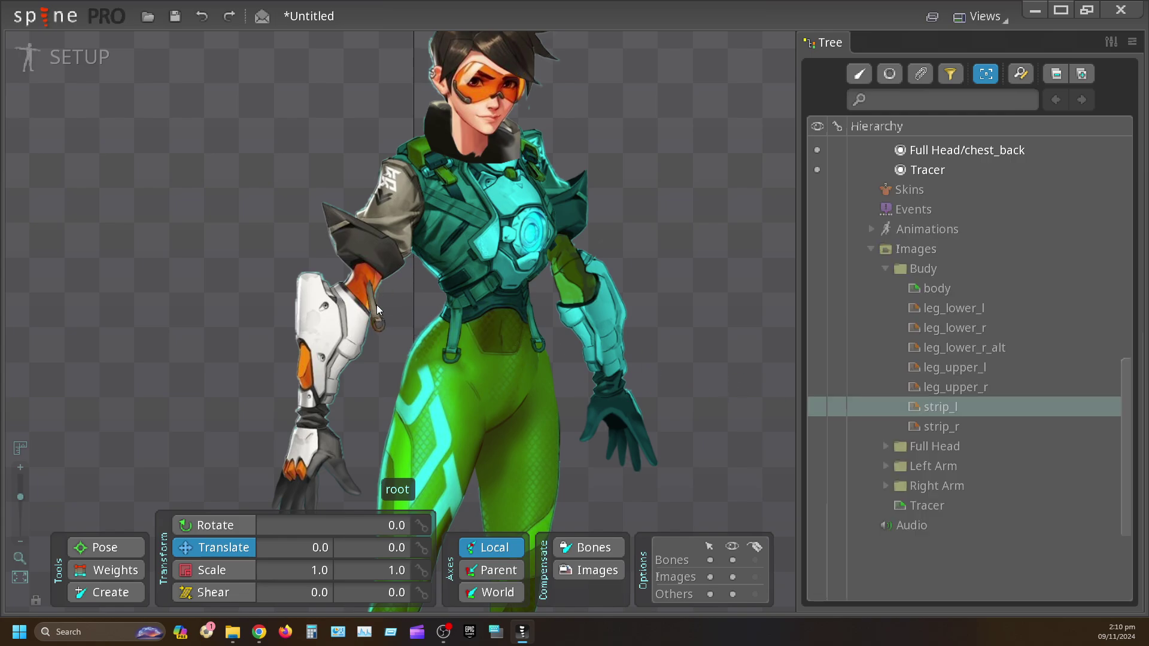
{"action": "left_click", "coordinate": [536, 326]}
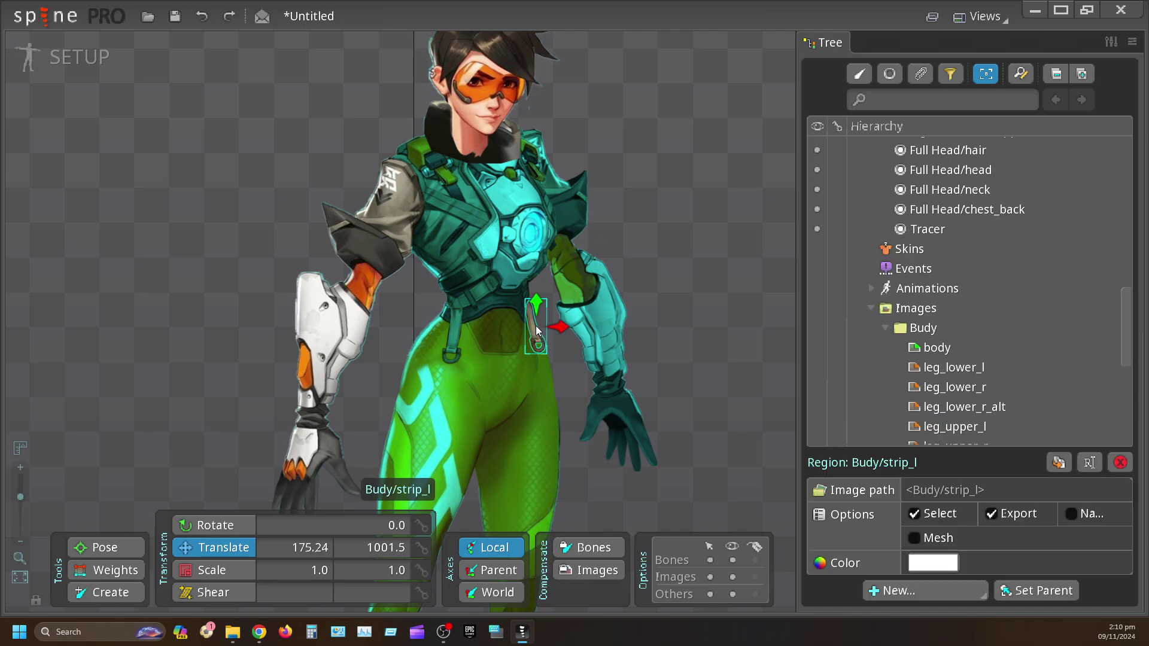
{"action": "scroll", "coordinate": [537, 328], "scroll_direction": "up", "scroll_amount": 6}
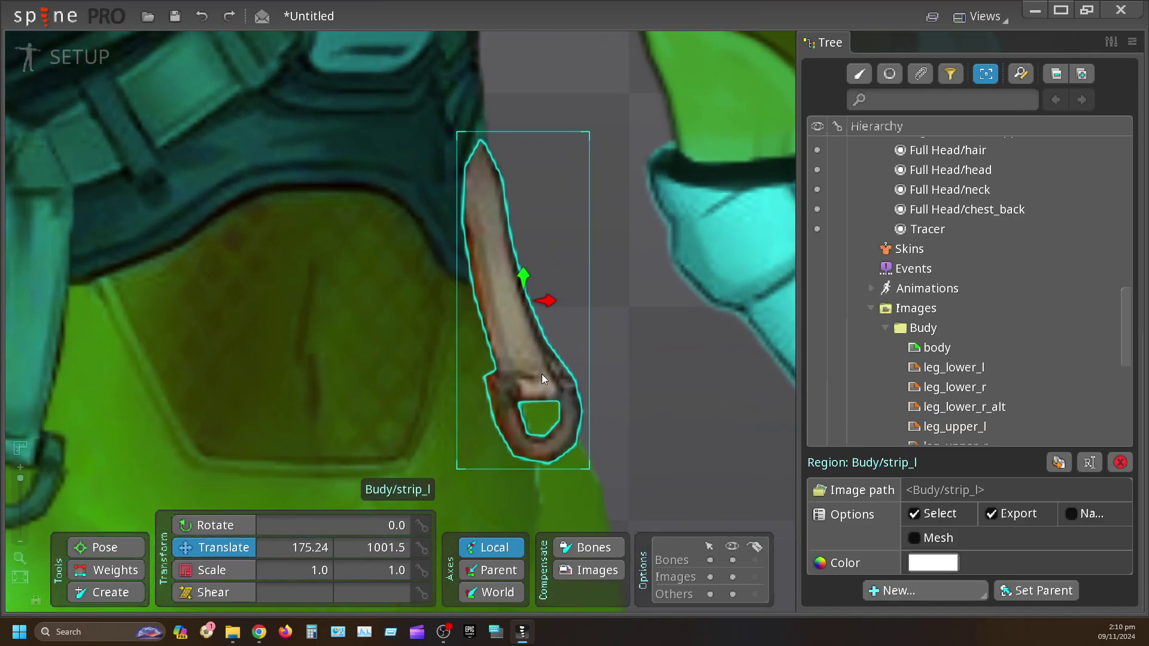
{"action": "left_click_drag", "start_coordinate": [541, 374], "coordinate": [543, 370]}
Step: Place the strip_r image from the Budy folder over the reference's right hip strap at about 56, 993
{"action": "scroll", "coordinate": [1005, 395], "scroll_direction": "down", "scroll_amount": 5}
{"action": "scroll", "coordinate": [963, 293], "scroll_direction": "up", "scroll_amount": 3}
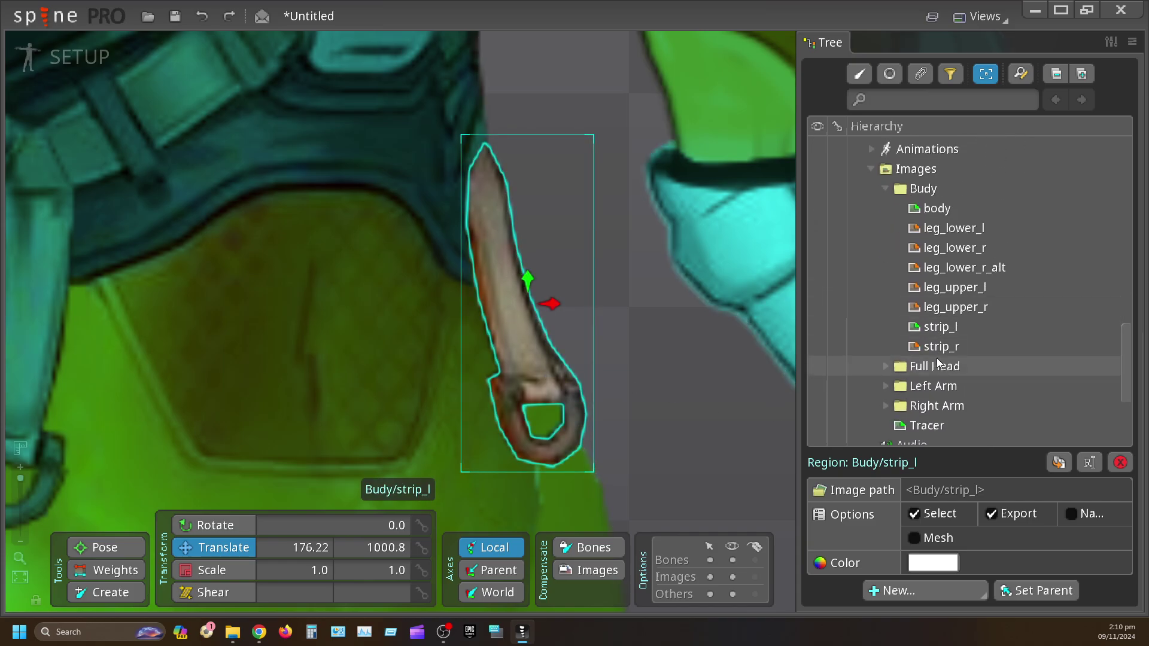
{"action": "left_click", "coordinate": [941, 347]}
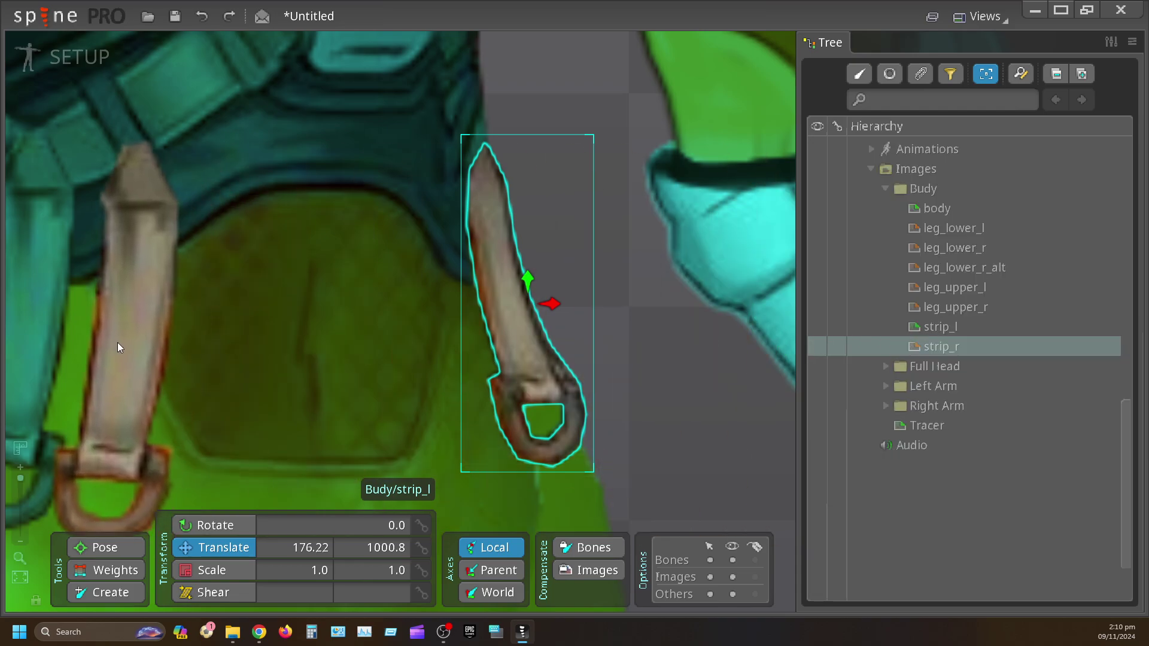
{"action": "left_click", "coordinate": [117, 343]}
{"action": "scroll", "coordinate": [425, 293], "scroll_direction": "up", "scroll_amount": 2}
{"action": "left_click_drag", "start_coordinate": [423, 310], "coordinate": [310, 346]}
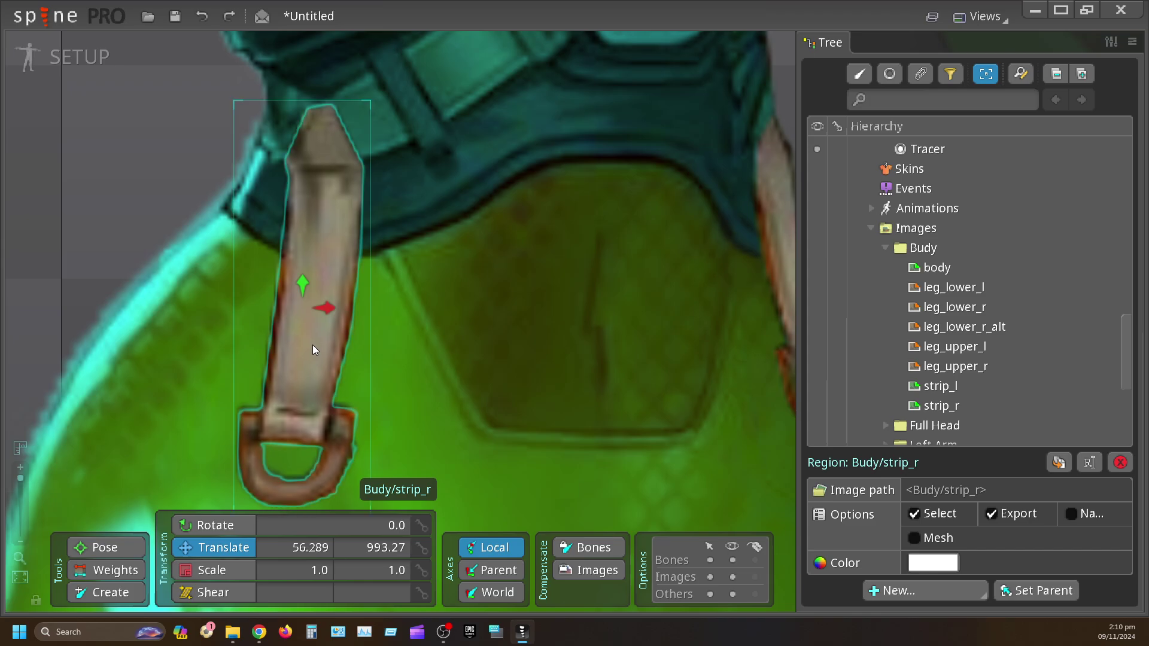
Step: Make the Budy/body image visible again
{"action": "scroll", "coordinate": [582, 333], "scroll_direction": "down", "scroll_amount": 3}
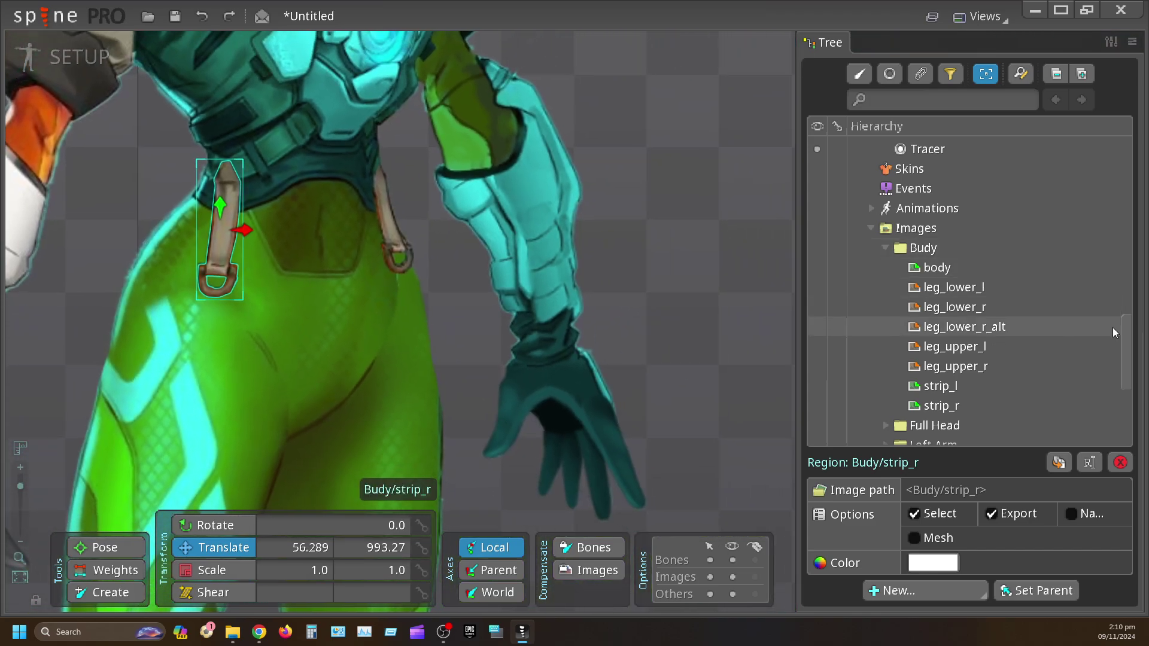
{"action": "scroll", "coordinate": [1119, 319], "scroll_direction": "up", "scroll_amount": 10}
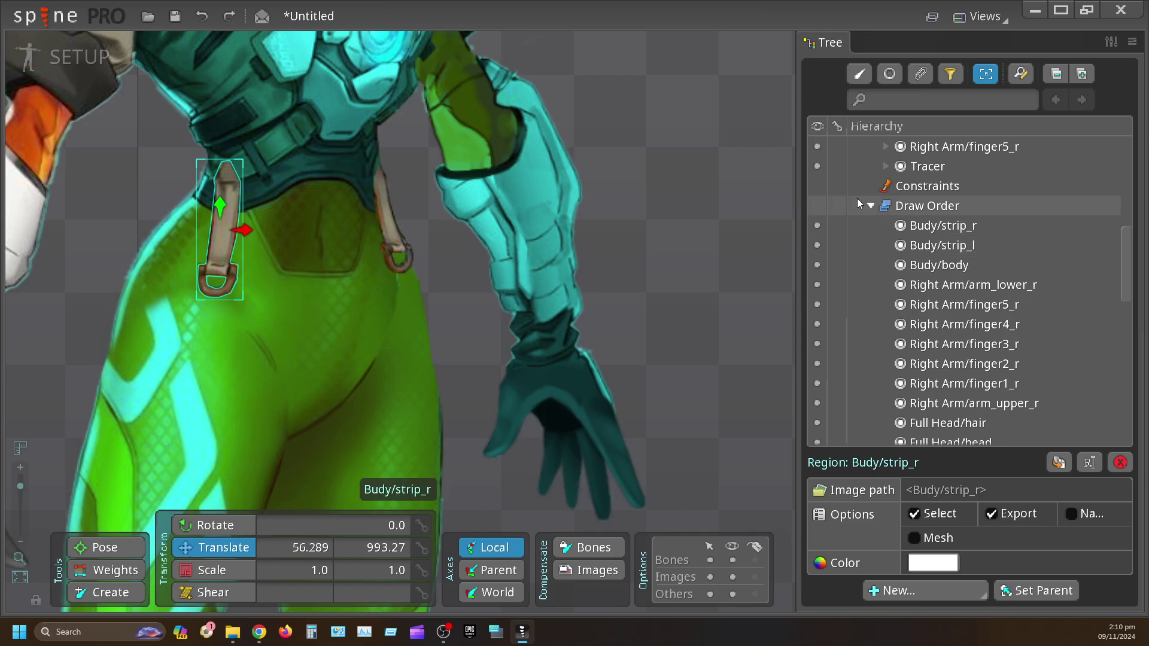
{"action": "scroll", "coordinate": [853, 203], "scroll_direction": "up", "scroll_amount": 10}
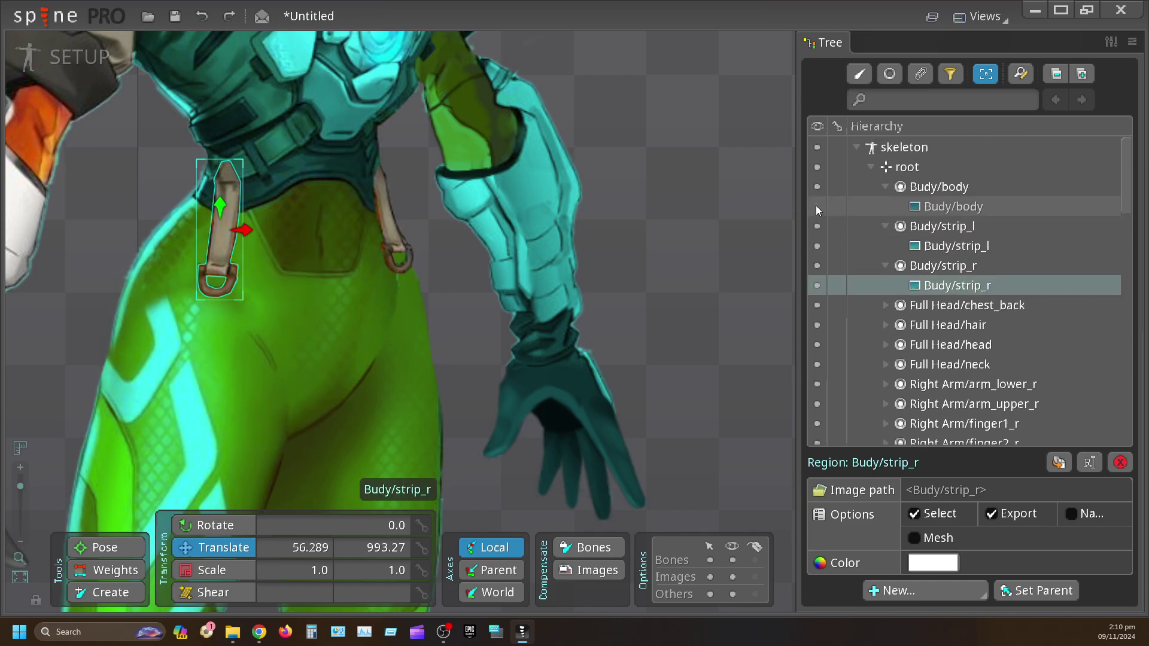
{"action": "left_click", "coordinate": [816, 206]}
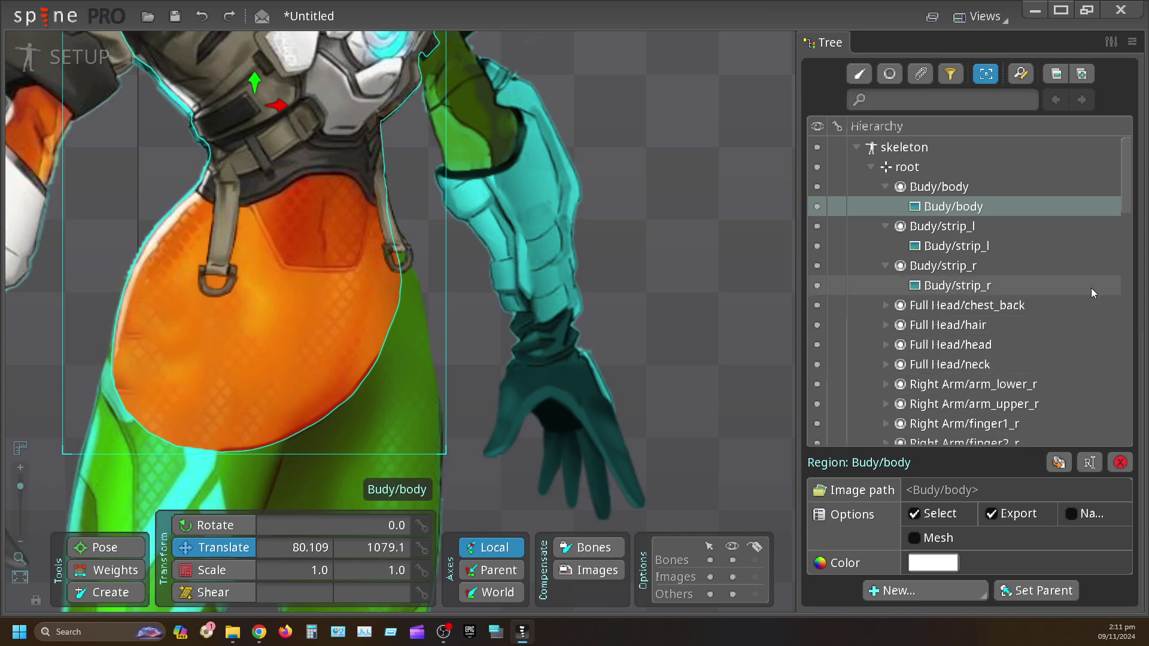
Step: Place the leg_upper_l image over the reference's left thigh and align it at about 134, 750
{"action": "left_click_drag", "start_coordinate": [1128, 196], "coordinate": [1116, 372]}
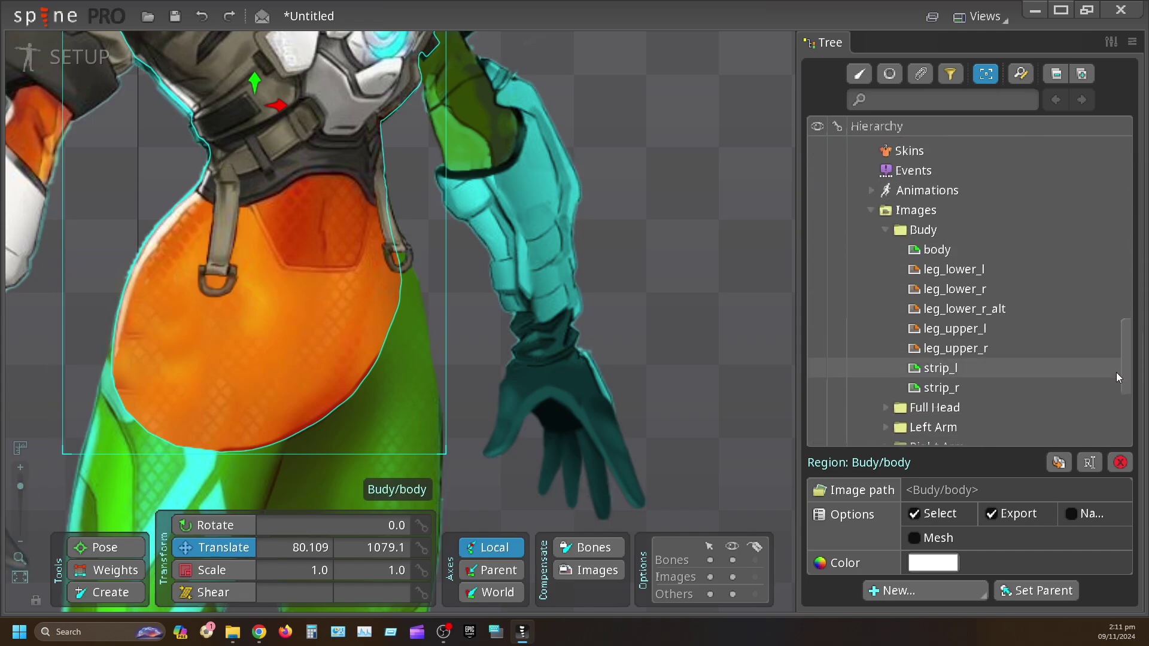
{"action": "left_click", "coordinate": [941, 274]}
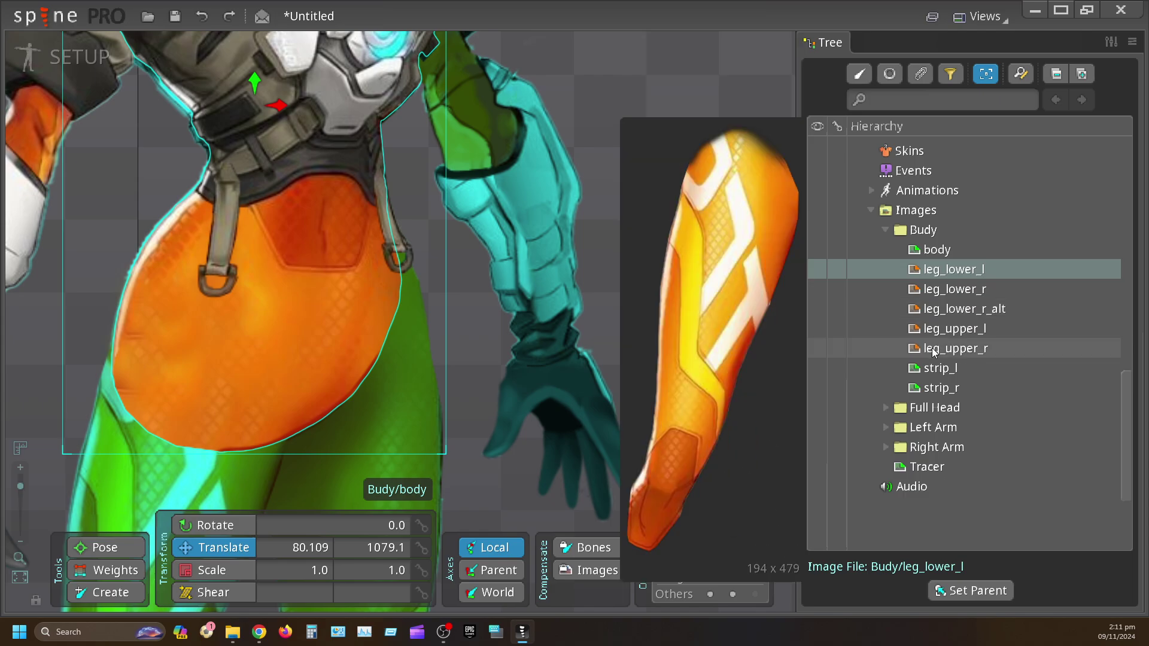
{"action": "left_click_drag", "start_coordinate": [937, 331], "coordinate": [374, 456]}
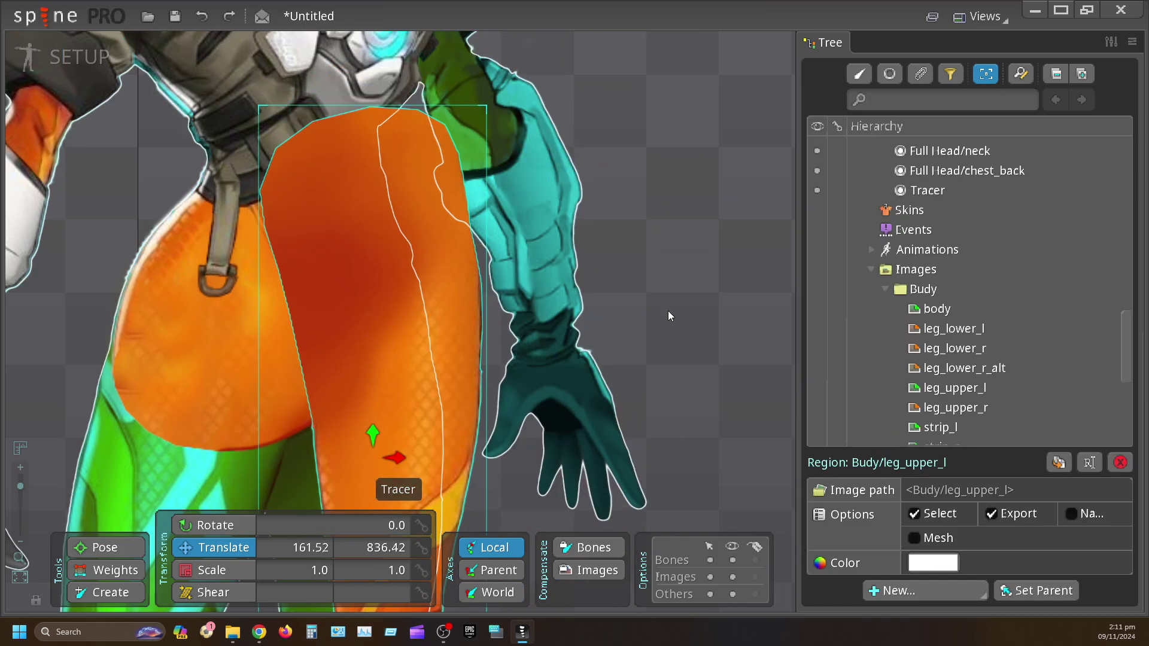
{"action": "left_click_drag", "start_coordinate": [668, 310], "coordinate": [676, 60]}
{"action": "scroll", "coordinate": [472, 178], "scroll_direction": "down", "scroll_amount": 5}
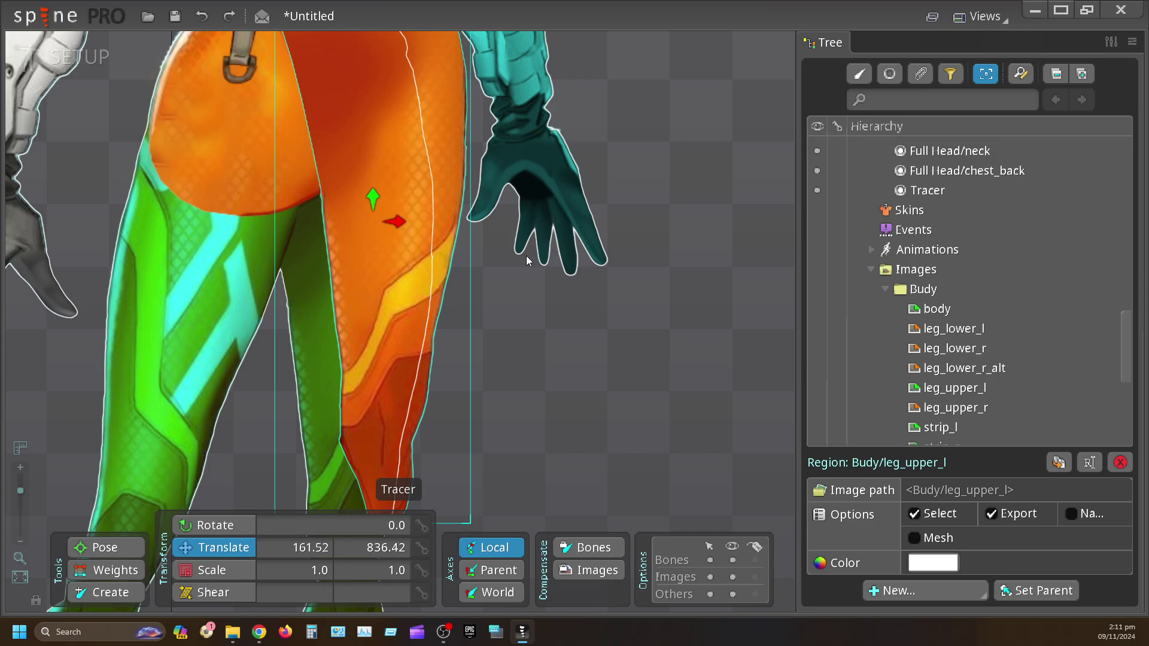
{"action": "left_click_drag", "start_coordinate": [475, 174], "coordinate": [454, 209]}
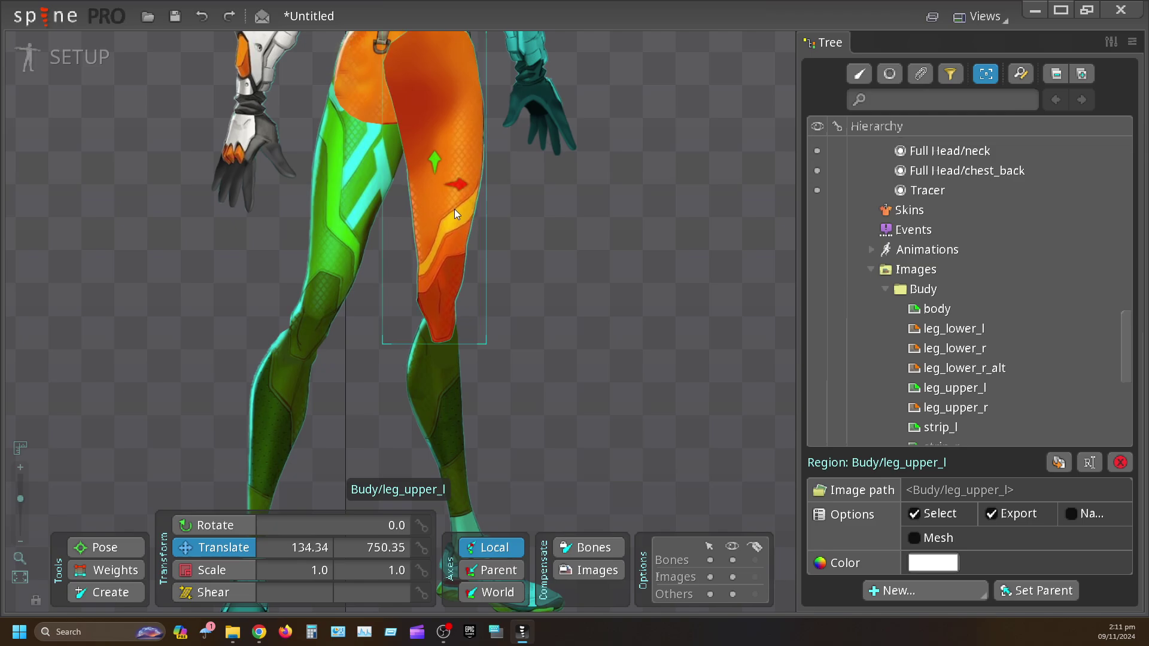
{"action": "left_click_drag", "start_coordinate": [671, 160], "coordinate": [660, 294]}
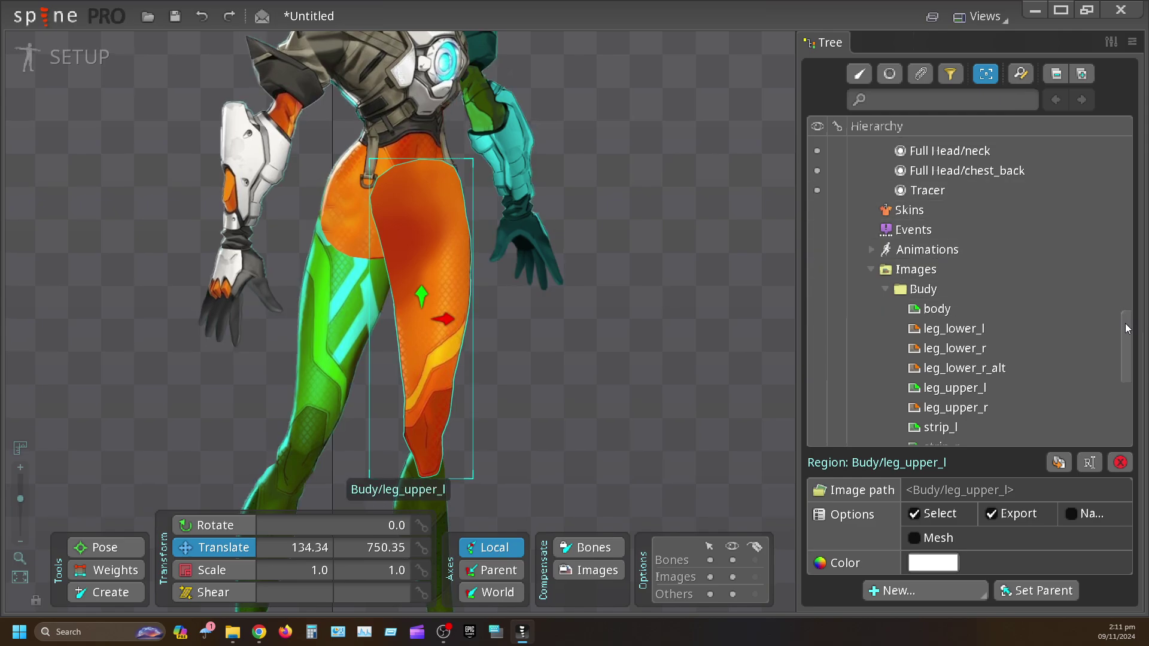
Step: Compare the leg image previews, then place leg_lower_l over the reference's left lower leg at about 212, 326
{"action": "left_click_drag", "start_coordinate": [1125, 324], "coordinate": [1125, 348]}
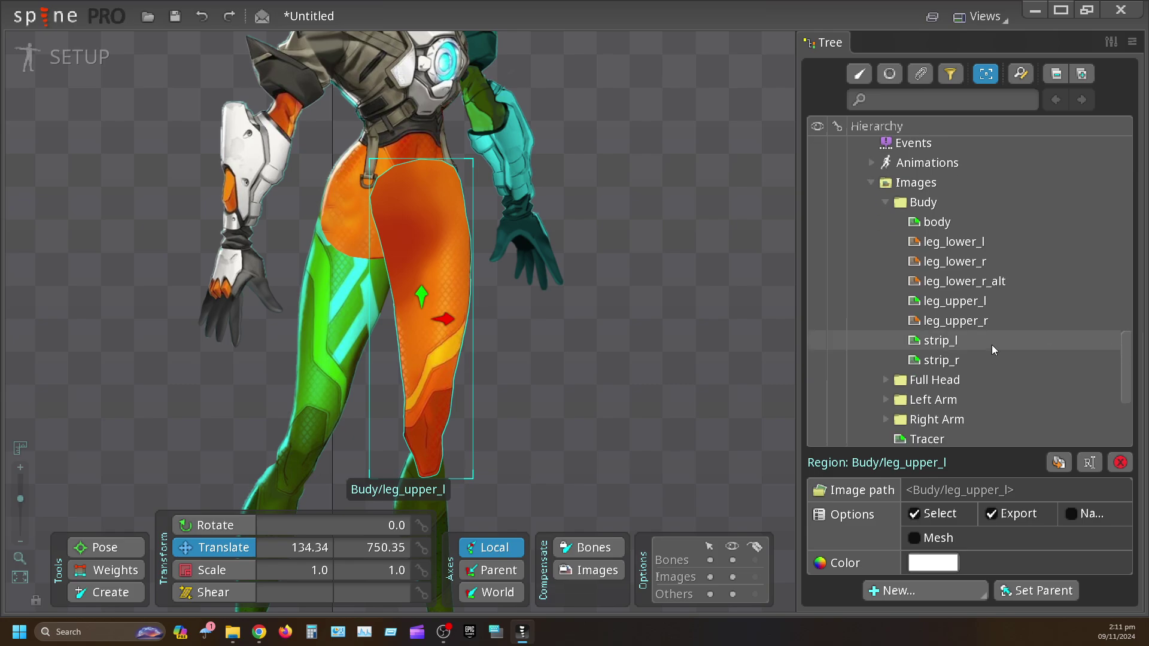
{"action": "left_click", "coordinate": [938, 305]}
{"action": "mouse_move", "coordinate": [958, 304]}
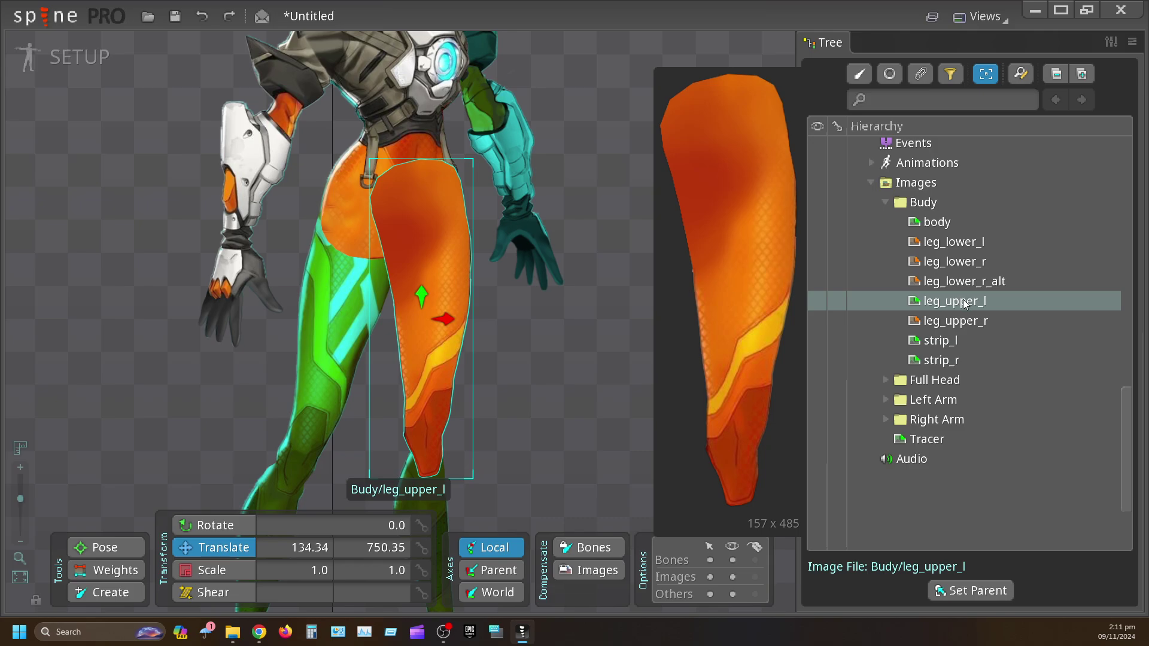
{"action": "mouse_move", "coordinate": [946, 346]}
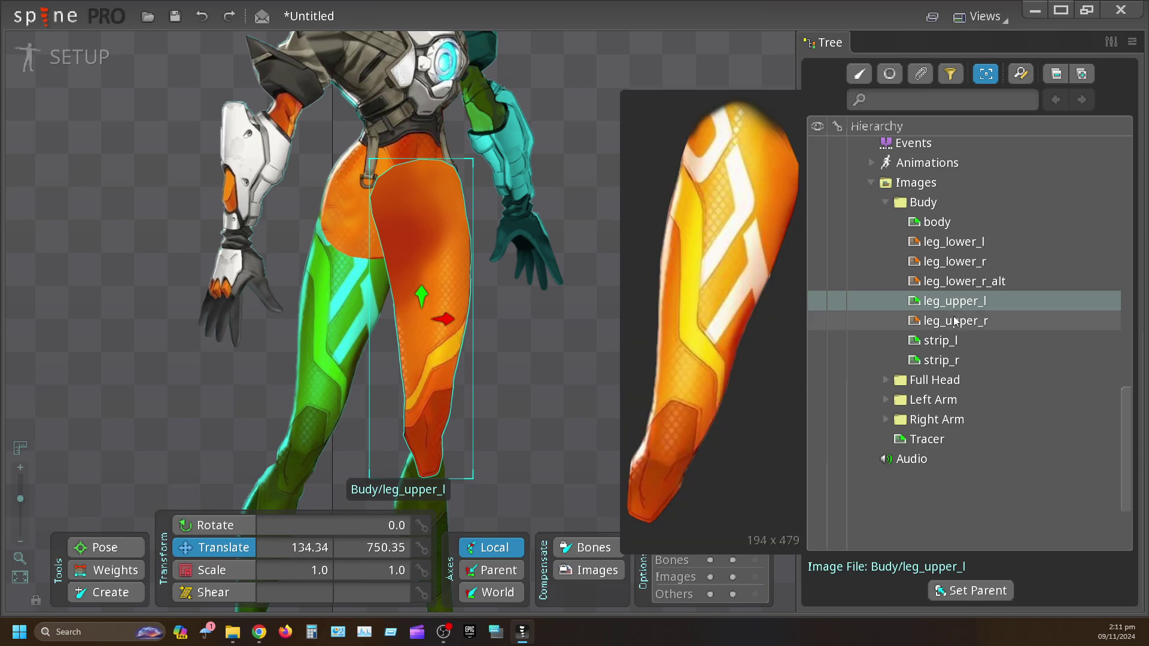
{"action": "left_click", "coordinate": [946, 326]}
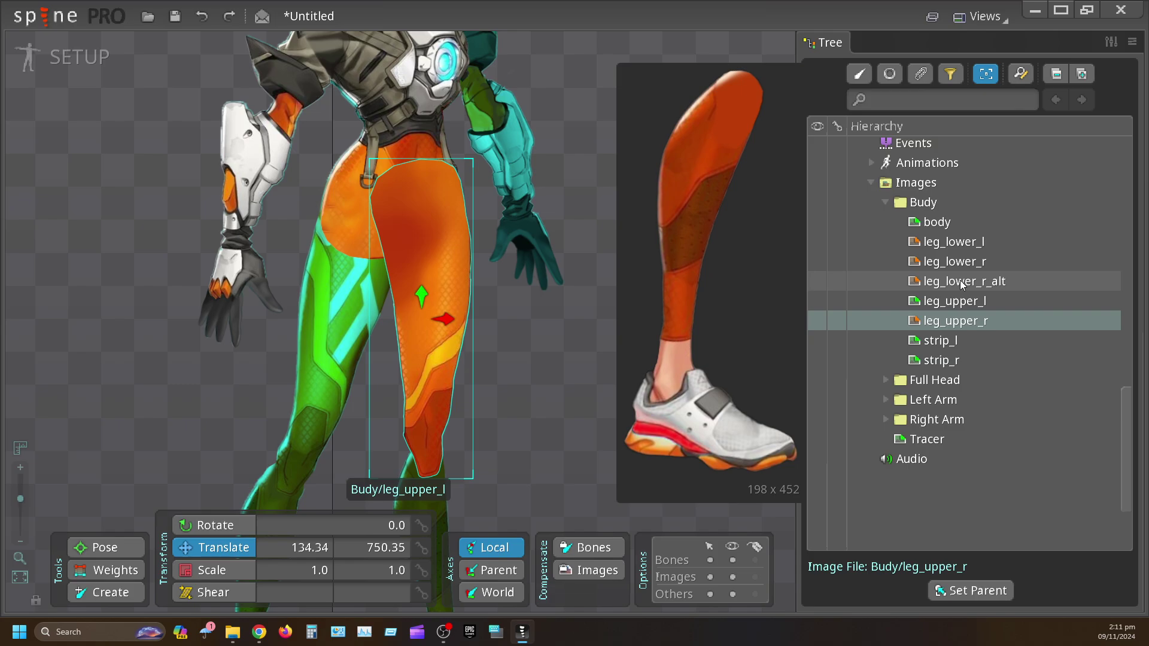
{"action": "mouse_move", "coordinate": [968, 270]}
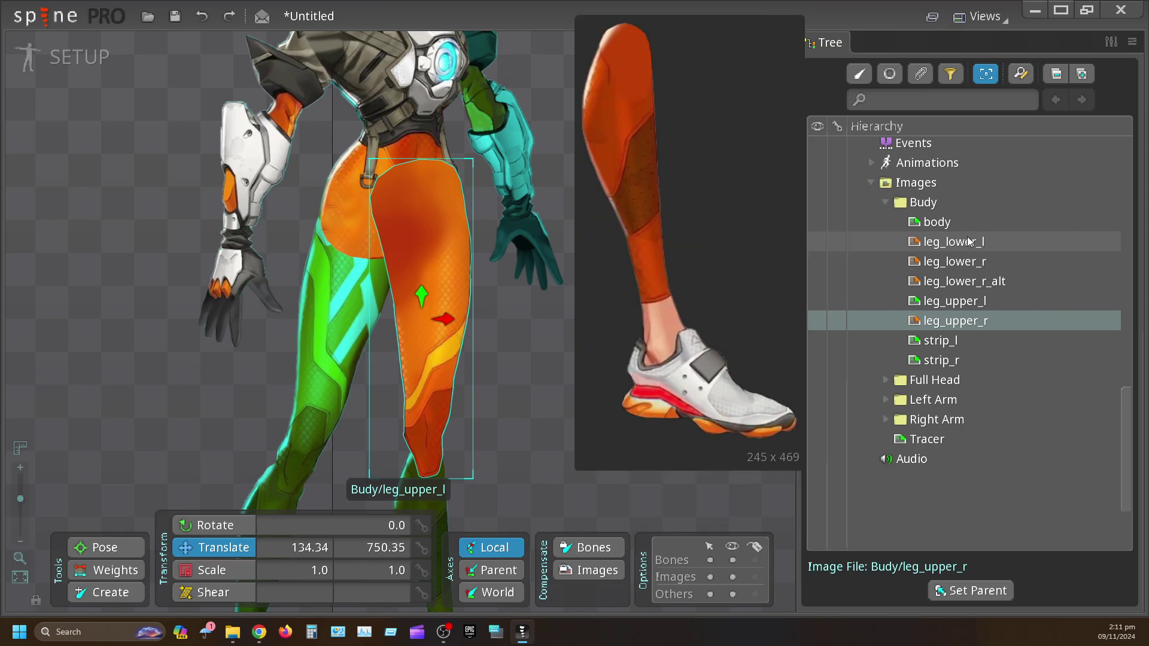
{"action": "mouse_move", "coordinate": [967, 245]}
{"action": "left_click_drag", "start_coordinate": [968, 242], "coordinate": [489, 446]}
{"action": "left_click_drag", "start_coordinate": [644, 431], "coordinate": [773, 152]}
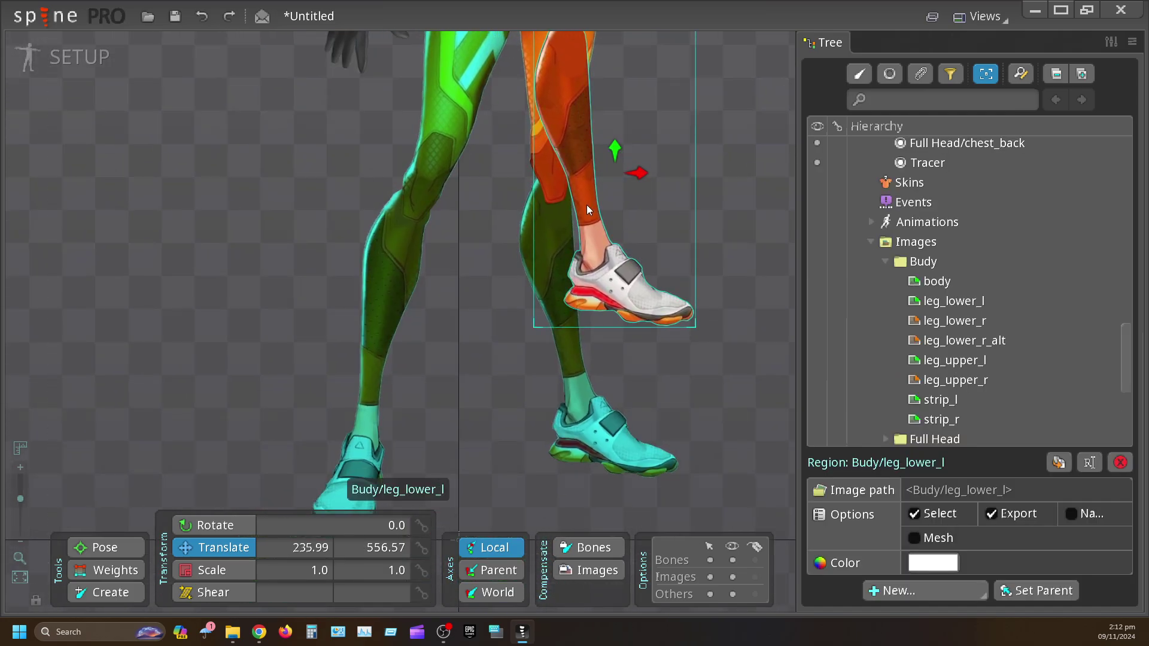
{"action": "left_click_drag", "start_coordinate": [587, 206], "coordinate": [570, 357]}
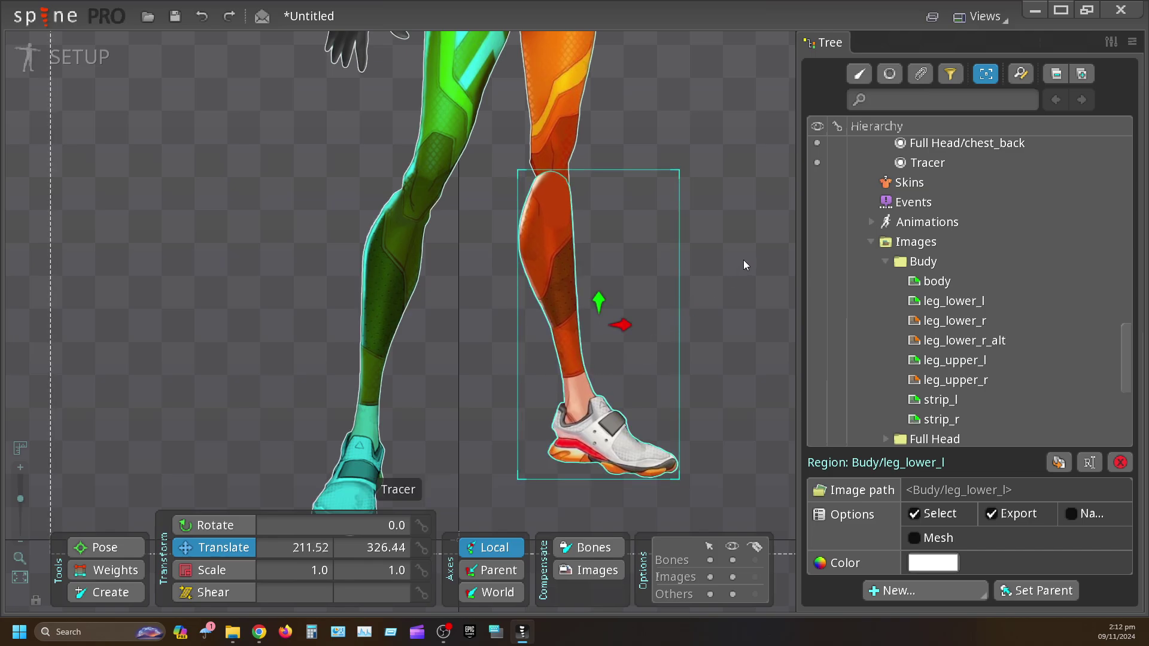
Step: Place the leg_upper_r image over the reference's right thigh and align it at about 9, 717
{"action": "left_click_drag", "start_coordinate": [743, 260], "coordinate": [722, 305]}
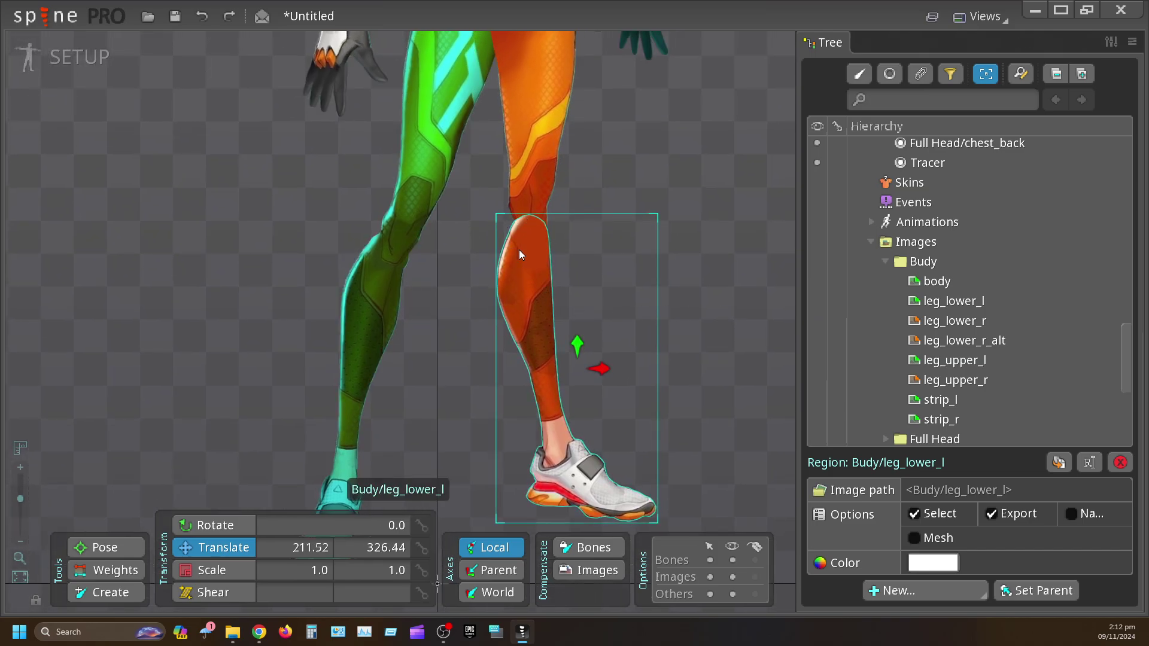
{"action": "left_click_drag", "start_coordinate": [688, 198], "coordinate": [600, 235]}
{"action": "left_click_drag", "start_coordinate": [775, 376], "coordinate": [771, 269]}
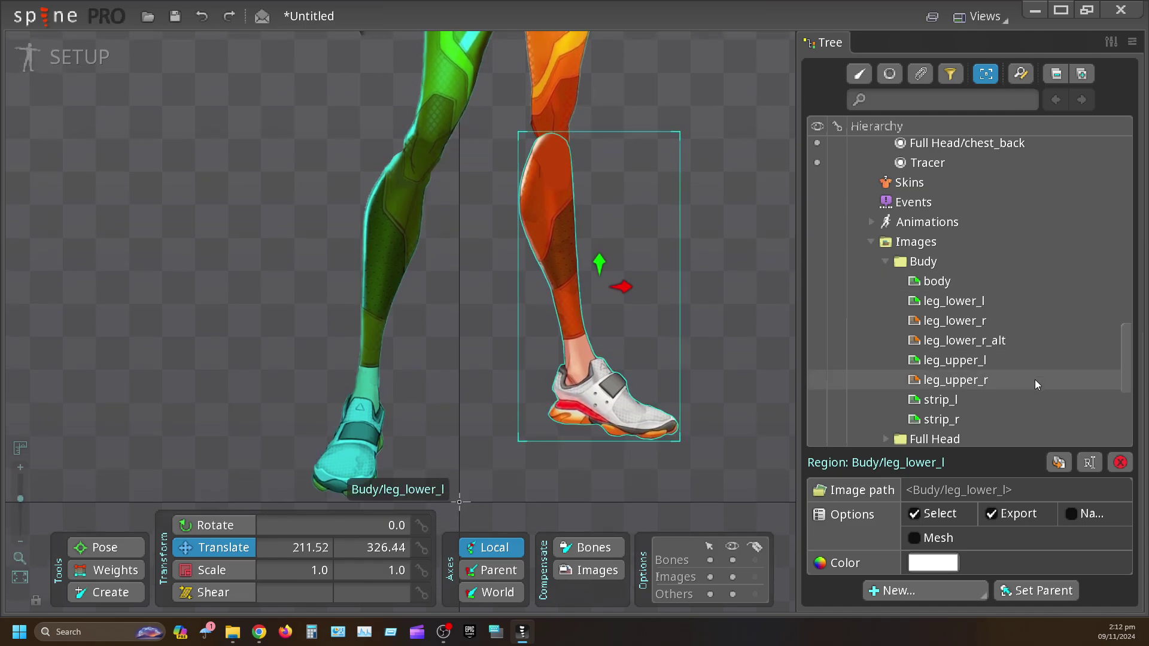
{"action": "left_click", "coordinate": [938, 386]}
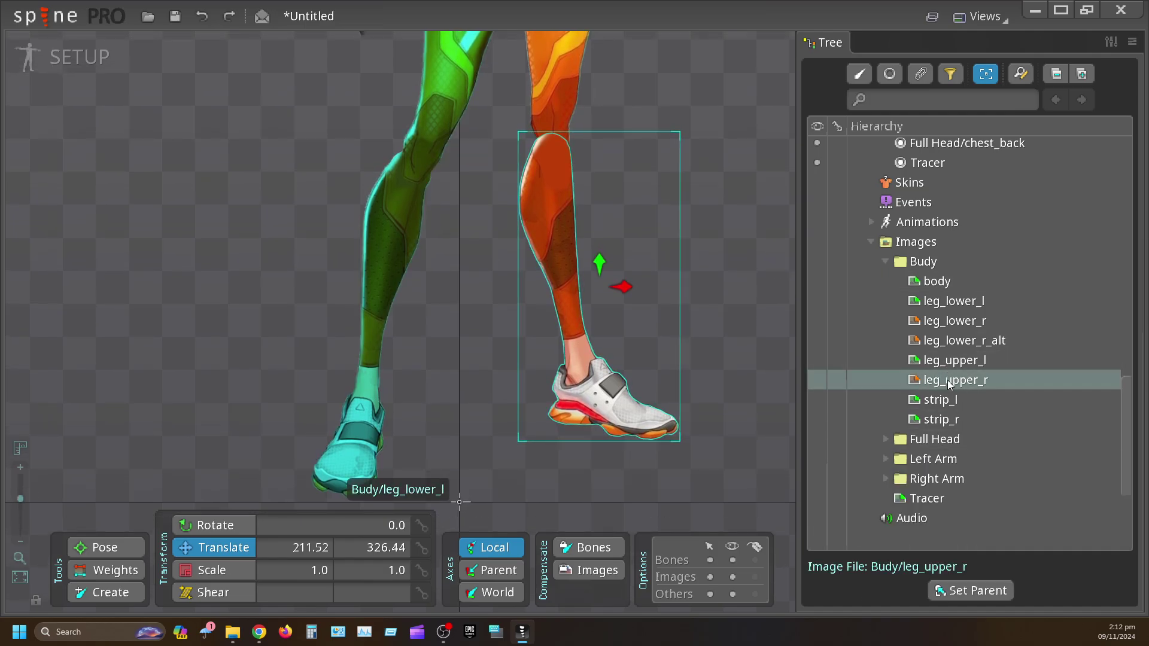
{"action": "left_click_drag", "start_coordinate": [950, 385], "coordinate": [407, 110]}
{"action": "left_click_drag", "start_coordinate": [494, 233], "coordinate": [445, 346]}
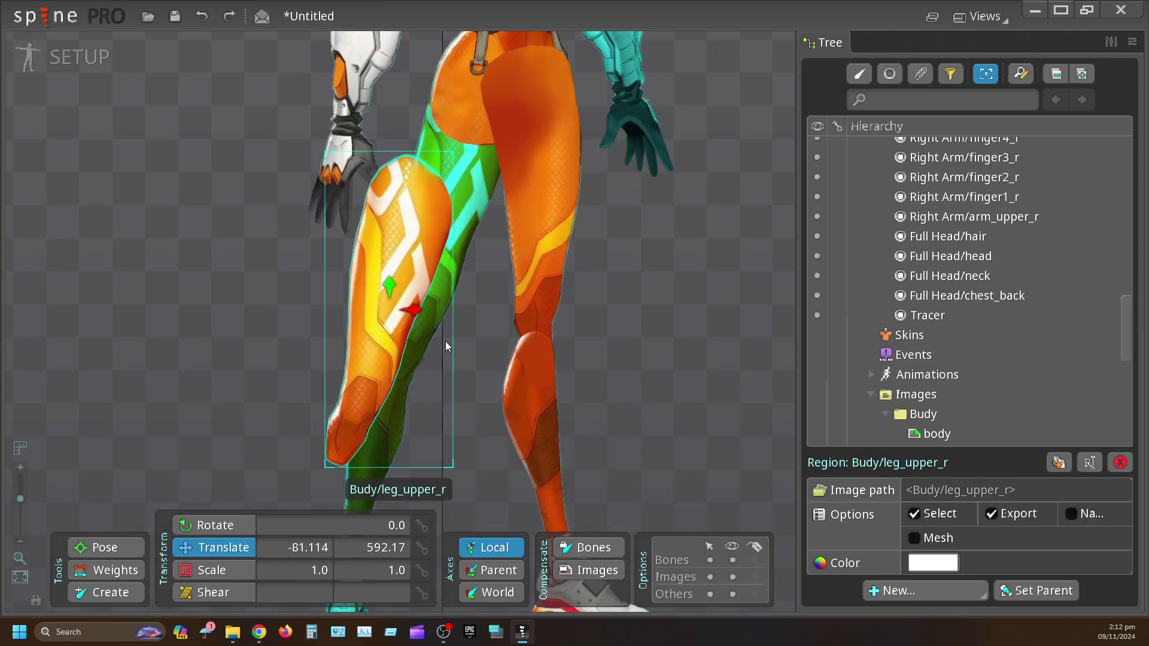
{"action": "left_click_drag", "start_coordinate": [387, 324], "coordinate": [439, 253]}
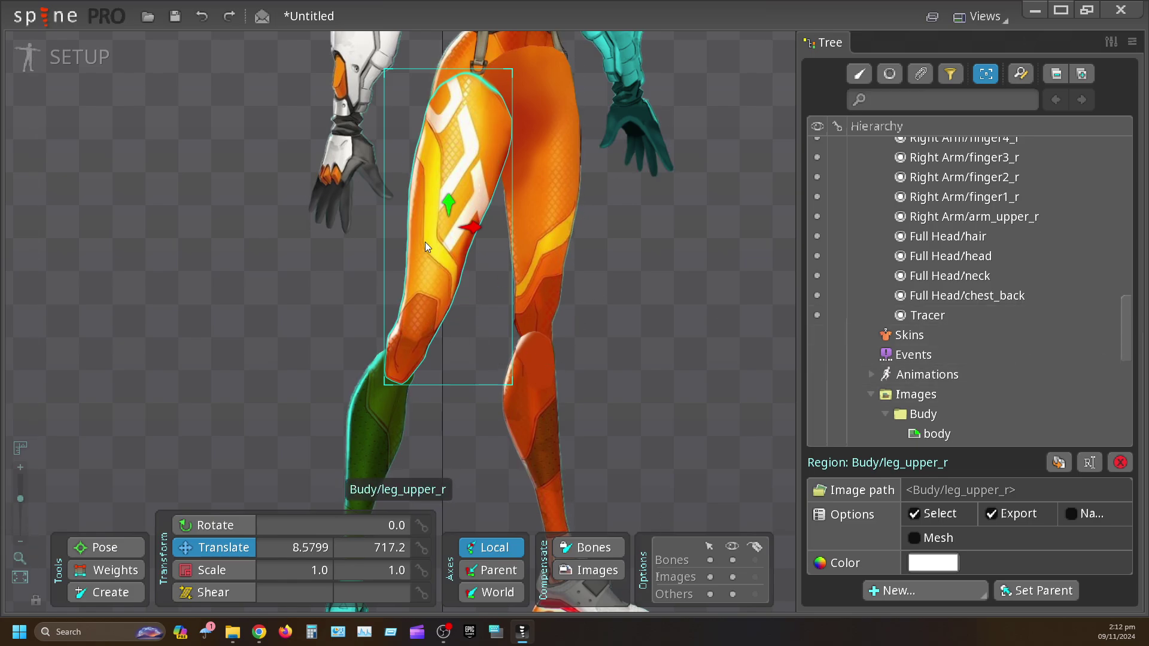
Step: Place the leg_lower_r image over the reference's right lower leg and align it at about -134, 266
{"action": "scroll", "coordinate": [1077, 369], "scroll_direction": "up", "scroll_amount": 1}
{"action": "scroll", "coordinate": [1095, 369], "scroll_direction": "down", "scroll_amount": 8}
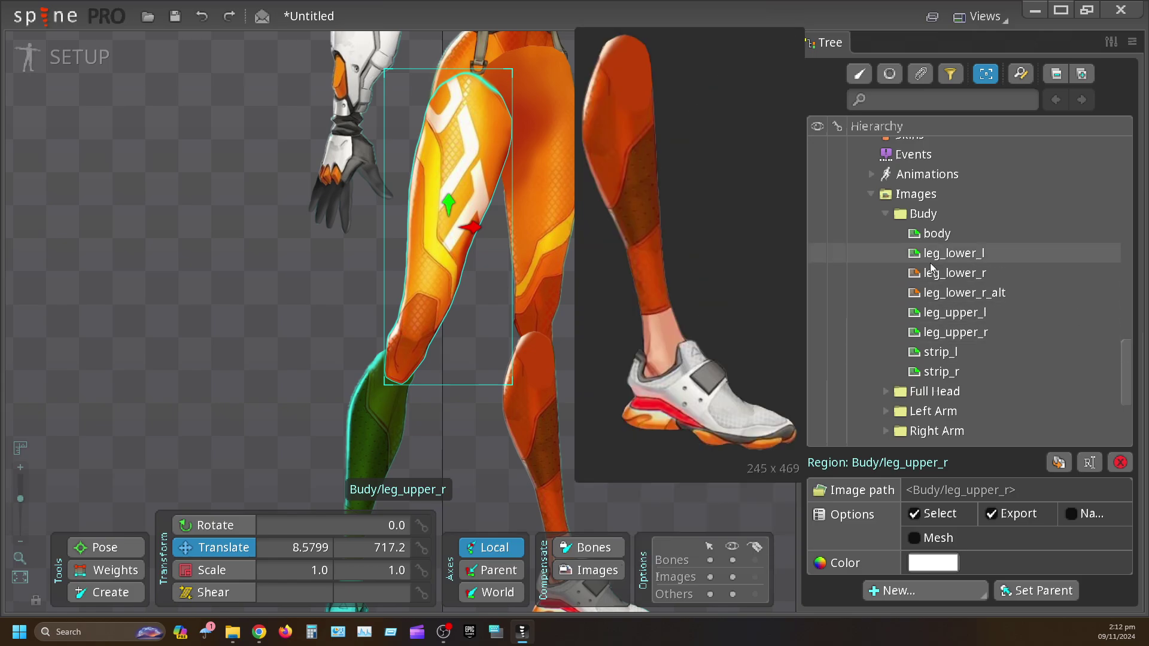
{"action": "left_click", "coordinate": [937, 274]}
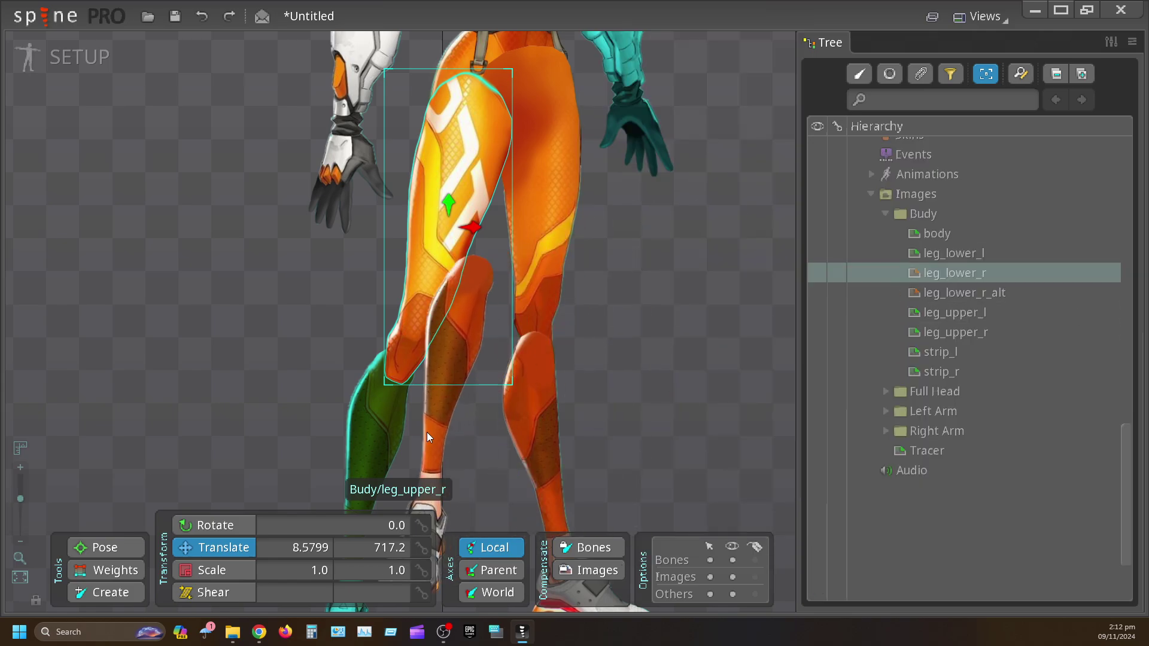
{"action": "left_click_drag", "start_coordinate": [375, 474], "coordinate": [377, 473]}
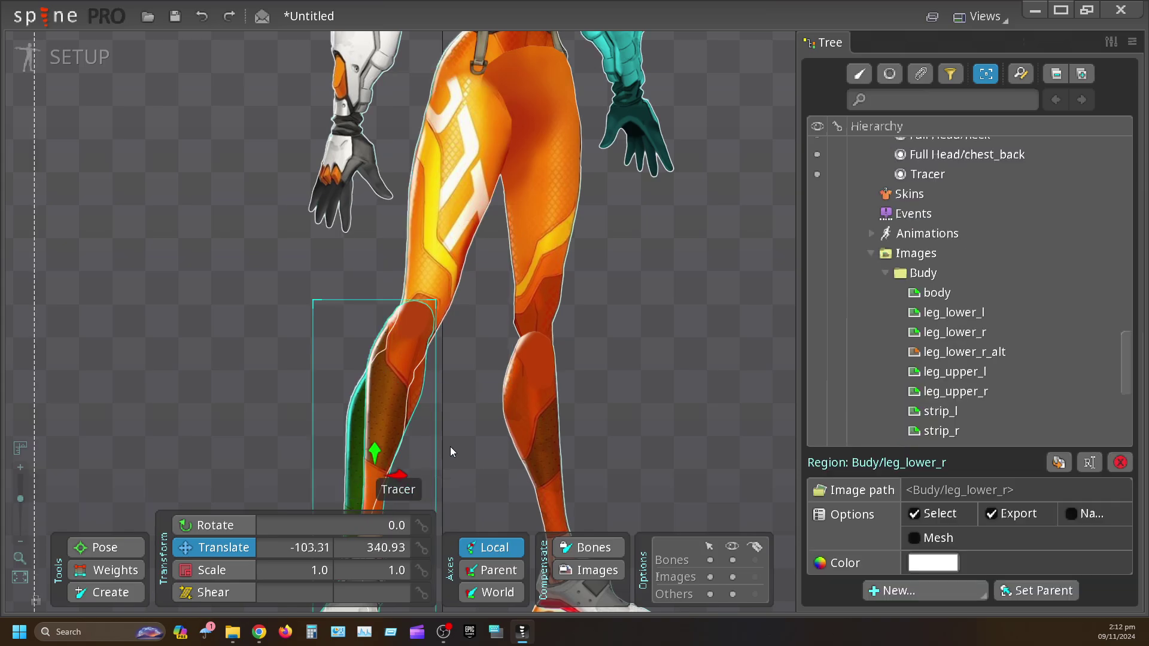
{"action": "left_click_drag", "start_coordinate": [450, 446], "coordinate": [490, 234]}
{"action": "left_click_drag", "start_coordinate": [409, 183], "coordinate": [404, 235]}
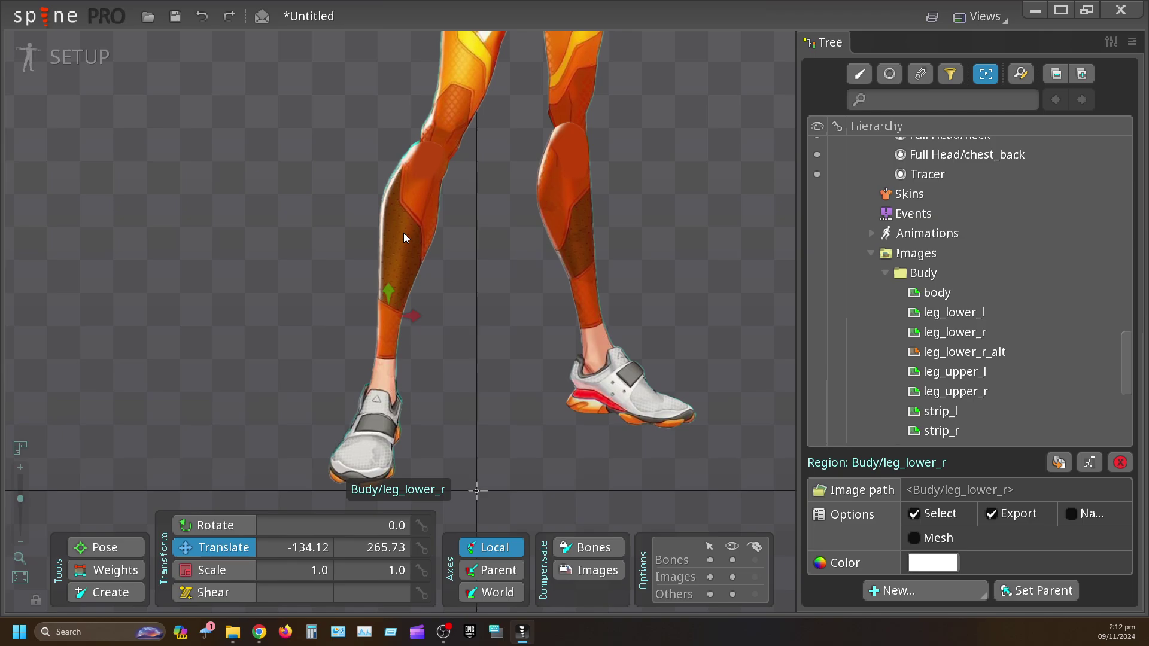
{"action": "left_click", "coordinate": [404, 232]}
{"action": "scroll", "coordinate": [443, 363], "scroll_direction": "down", "scroll_amount": 2}
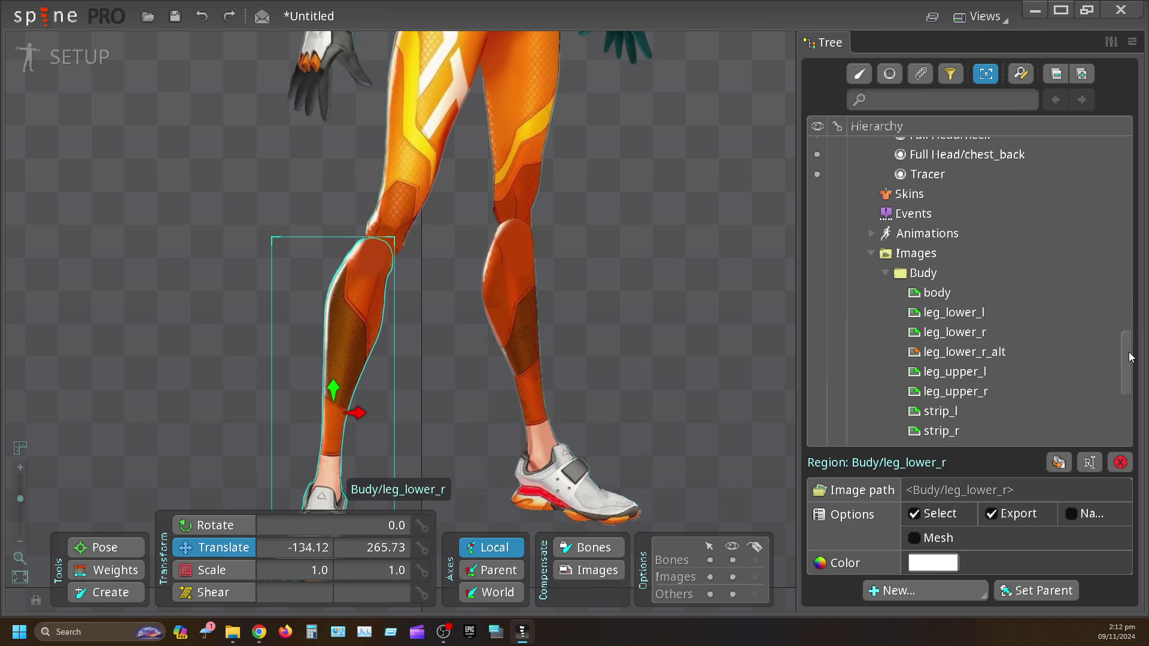
Step: Move the strip_r, strip_l and body slots together above leg_upper_r in the draw order, just below leg_lower_r
{"action": "mouse_move", "coordinate": [1127, 357]}
{"action": "left_mouse_down"}
{"action": "mouse_move", "coordinate": [1143, 218]}
{"action": "mouse_move", "coordinate": [1137, 328]}
{"action": "mouse_move", "coordinate": [1125, 298]}
{"action": "mouse_move", "coordinate": [1121, 328]}
{"action": "mouse_move", "coordinate": [1123, 261]}
{"action": "mouse_move", "coordinate": [1123, 273]}
{"action": "left_mouse_up"}
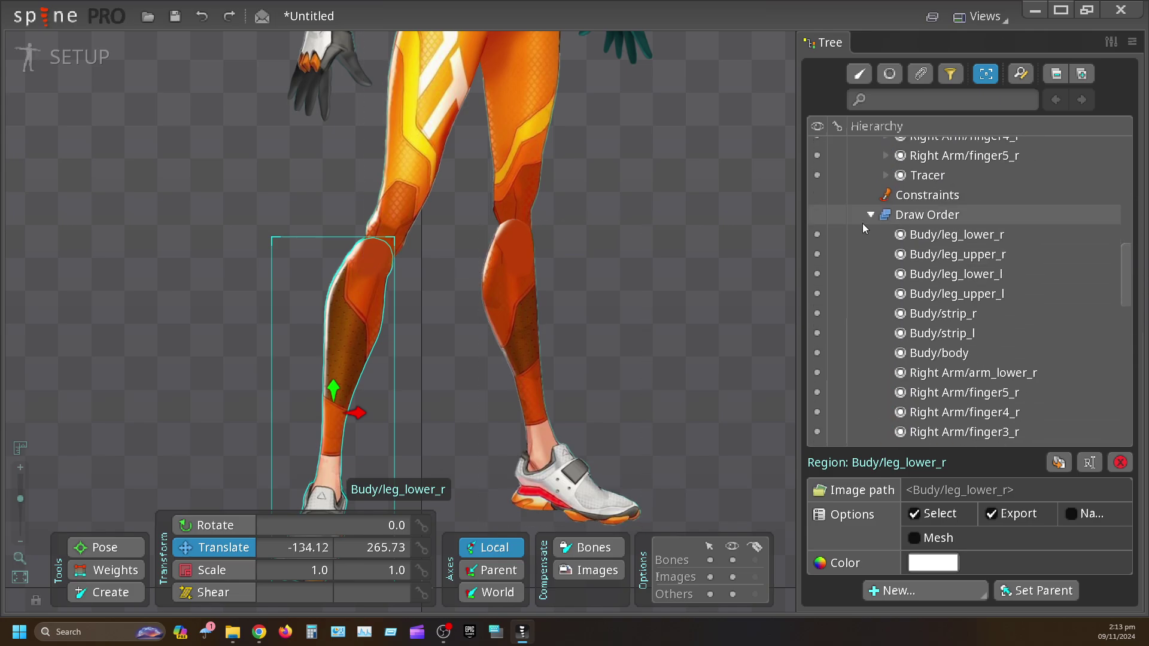
{"action": "scroll", "coordinate": [933, 240], "scroll_direction": "down", "scroll_amount": 1}
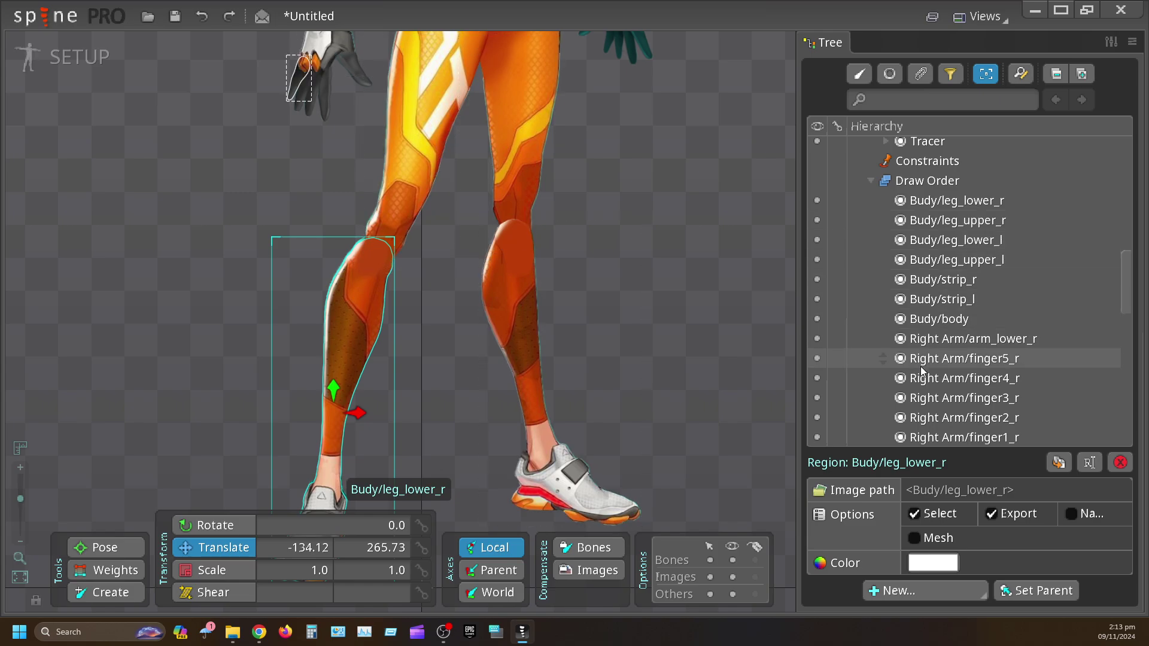
{"action": "scroll", "coordinate": [922, 368], "scroll_direction": "down", "scroll_amount": 6}
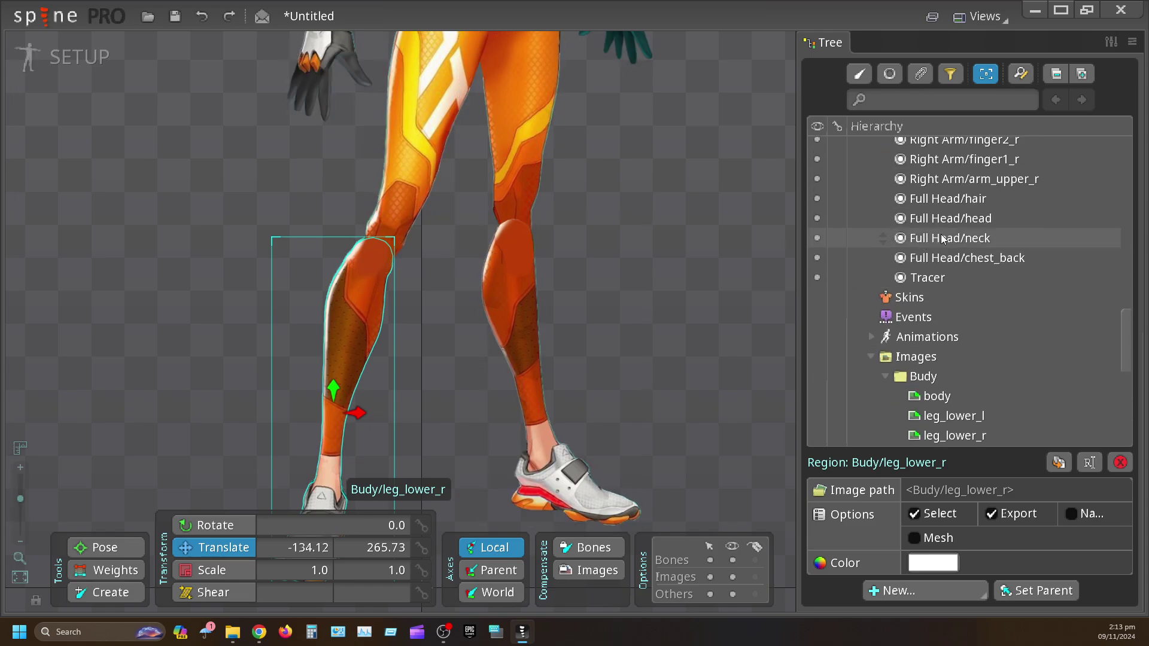
{"action": "scroll", "coordinate": [946, 243], "scroll_direction": "up", "scroll_amount": 3}
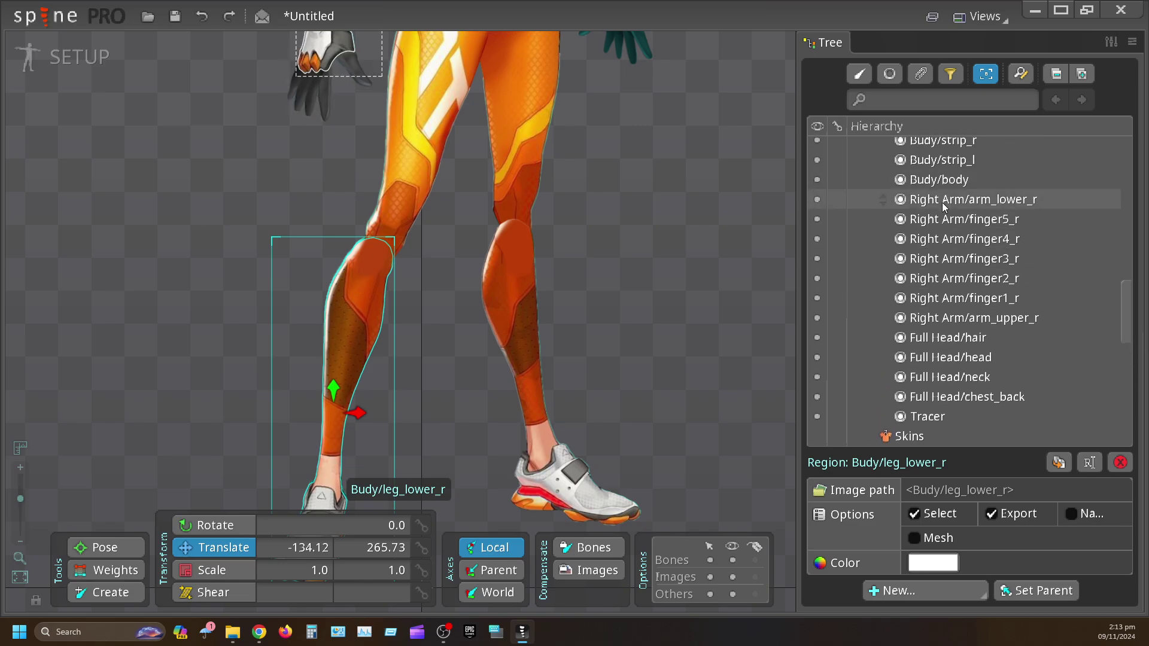
{"action": "scroll", "coordinate": [944, 201], "scroll_direction": "up", "scroll_amount": 1}
{"action": "scroll", "coordinate": [944, 201], "scroll_direction": "up", "scroll_amount": 1}
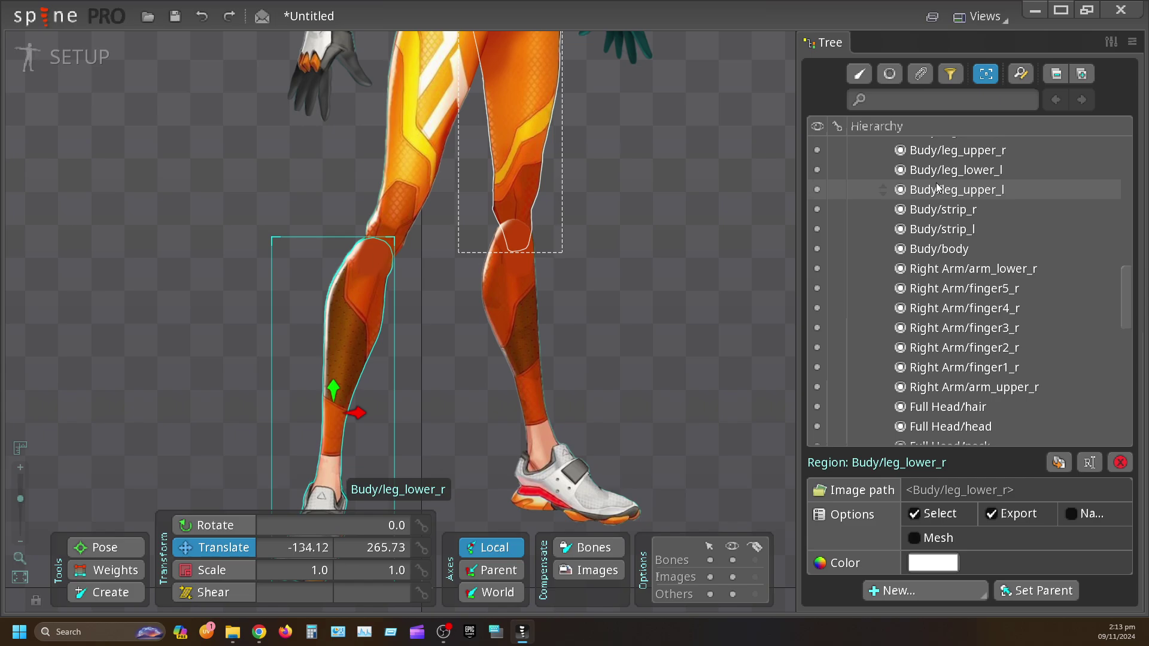
{"action": "mouse_move", "coordinate": [936, 190]}
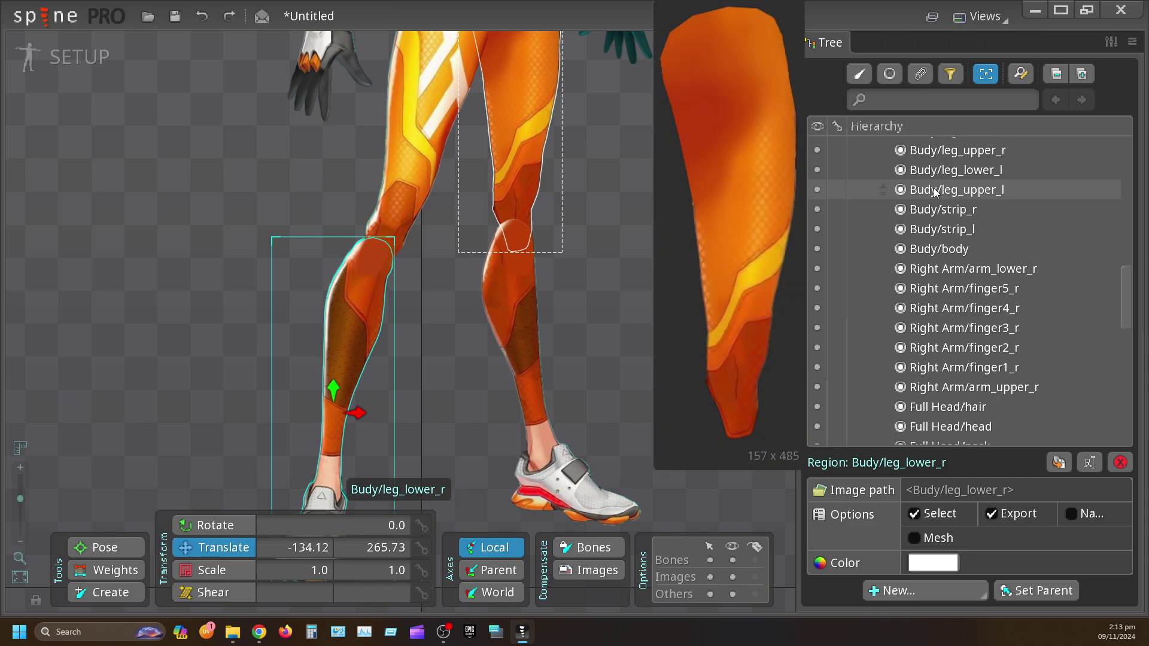
{"action": "mouse_move", "coordinate": [937, 212]}
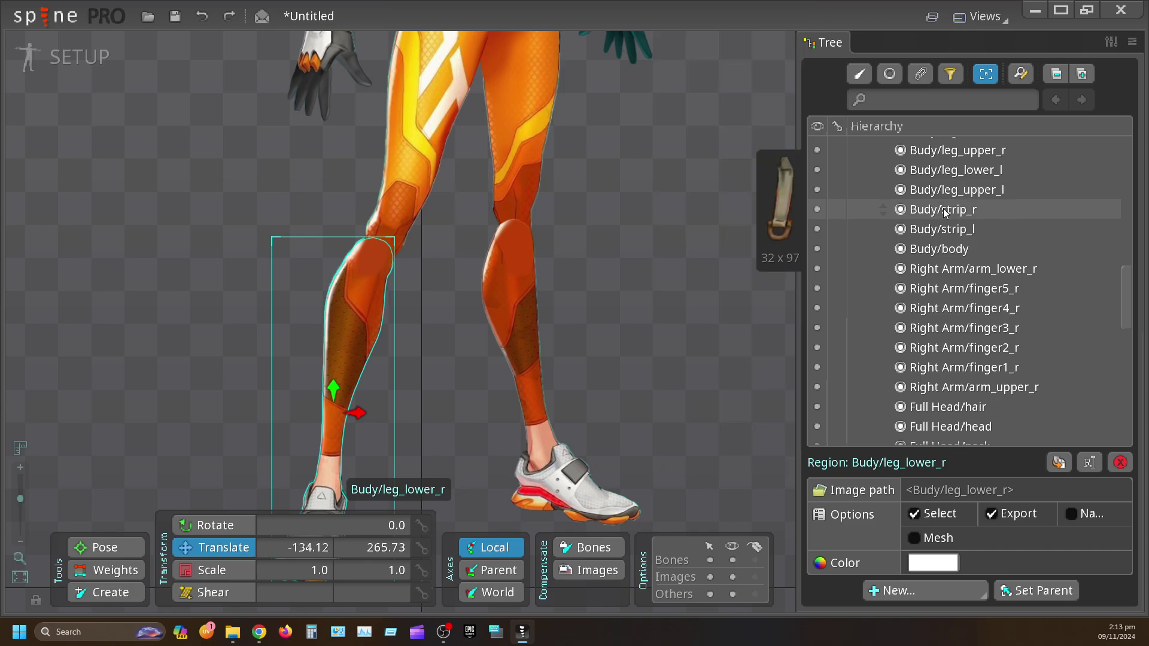
{"action": "left_click", "coordinate": [943, 210]}
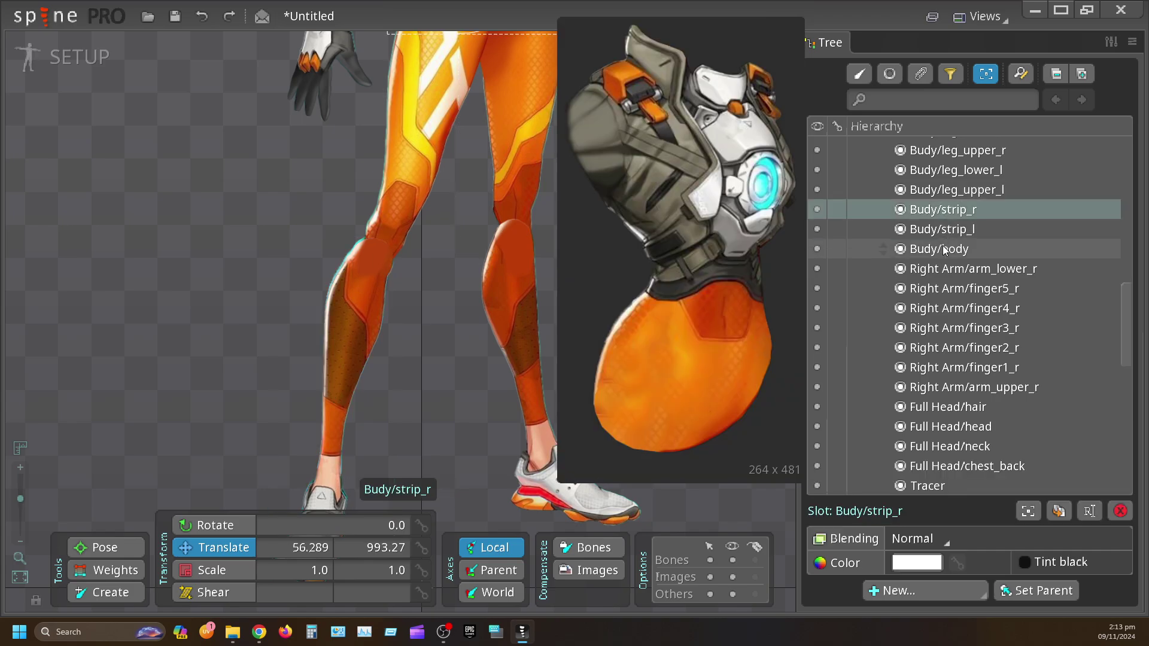
{"action": "left_click", "coordinate": [944, 251]}
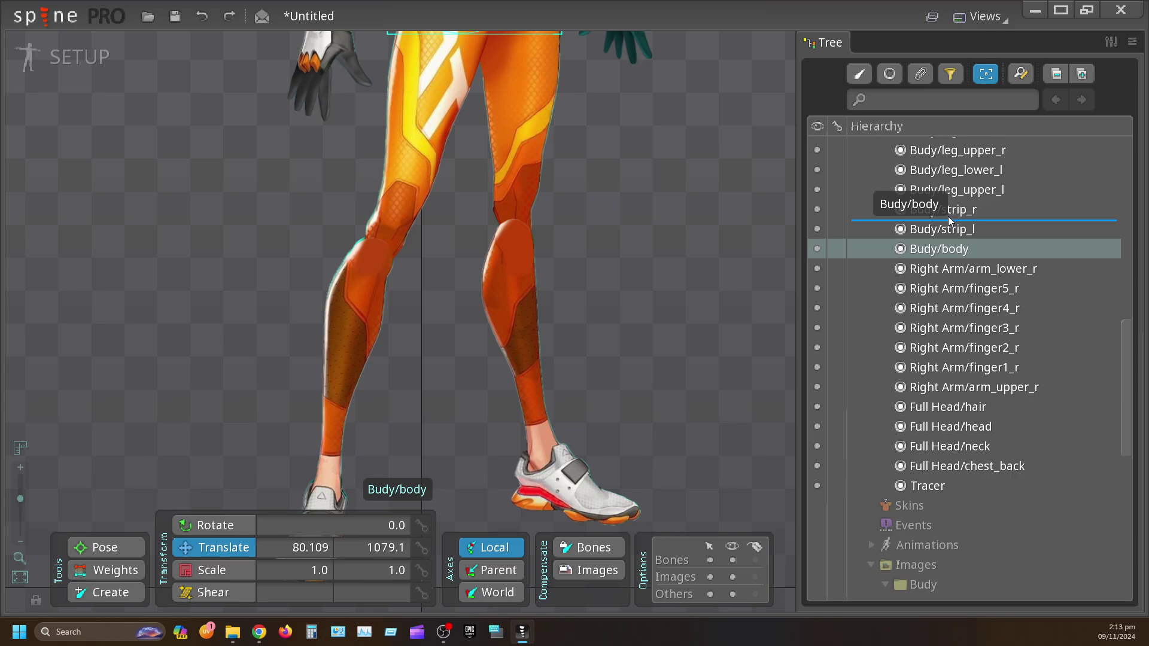
{"action": "left_click", "coordinate": [948, 252]}
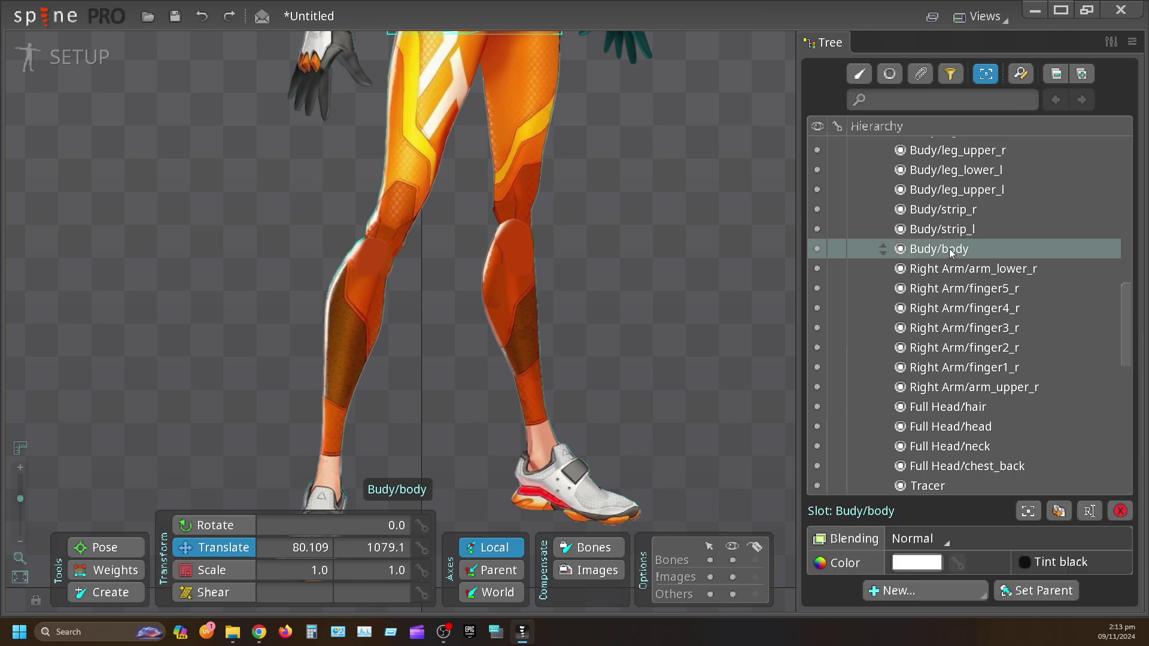
{"action": "left_click", "coordinate": [956, 214], "text": "ctrl"}
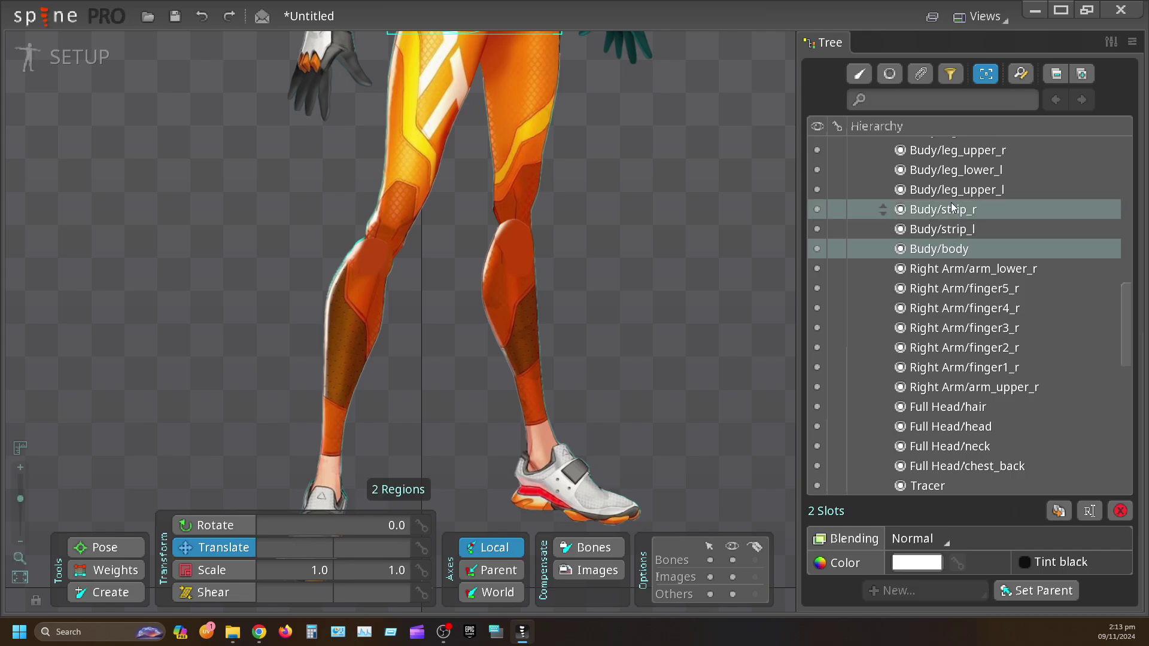
{"action": "left_click", "coordinate": [954, 211]}
{"action": "left_click", "coordinate": [951, 250], "text": "shift"}
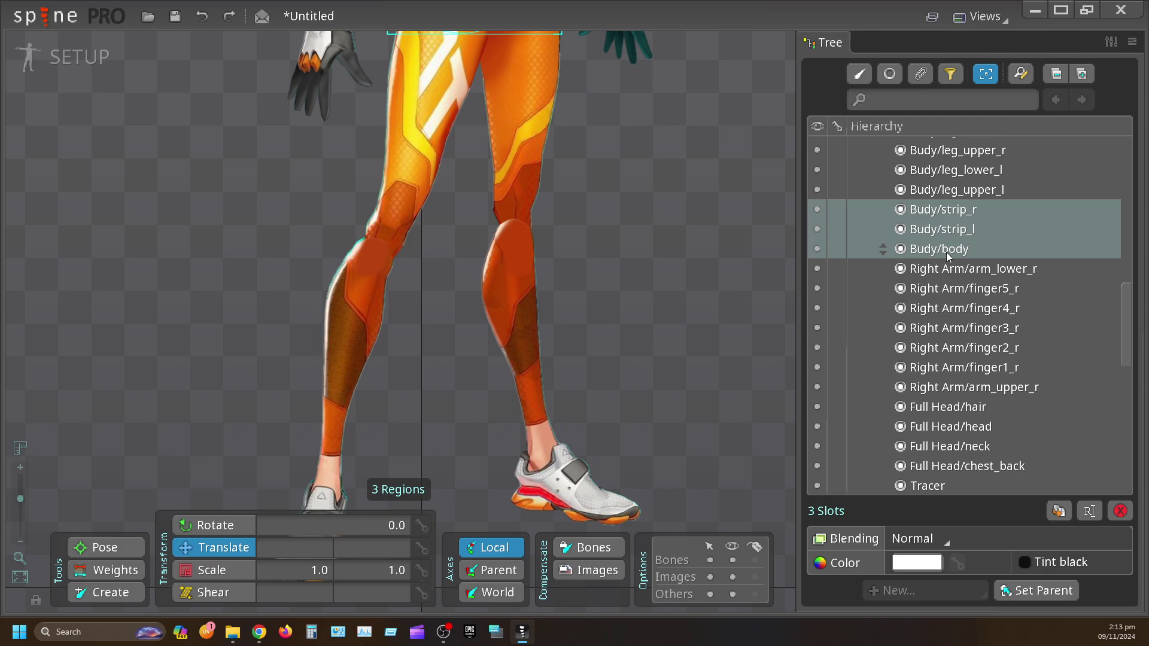
{"action": "left_click_drag", "start_coordinate": [950, 211], "coordinate": [963, 150]}
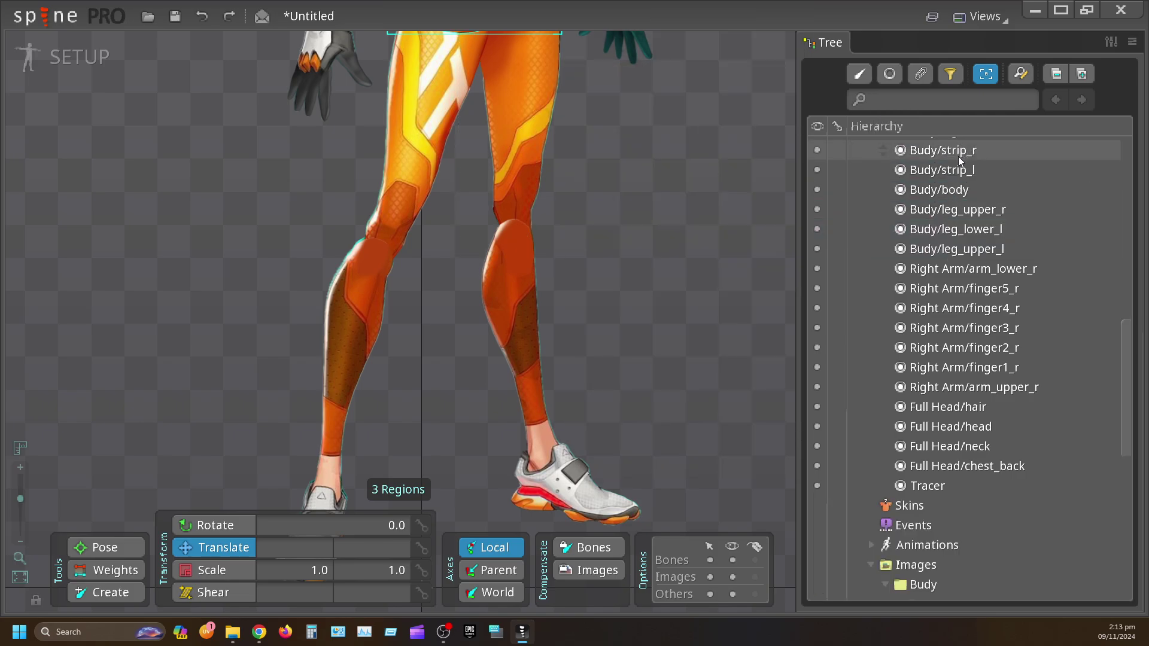
Step: Move the leg_upper_r slot to the top of the draw order, above leg_lower_r
{"action": "scroll", "coordinate": [461, 160], "scroll_direction": "up", "scroll_amount": 3}
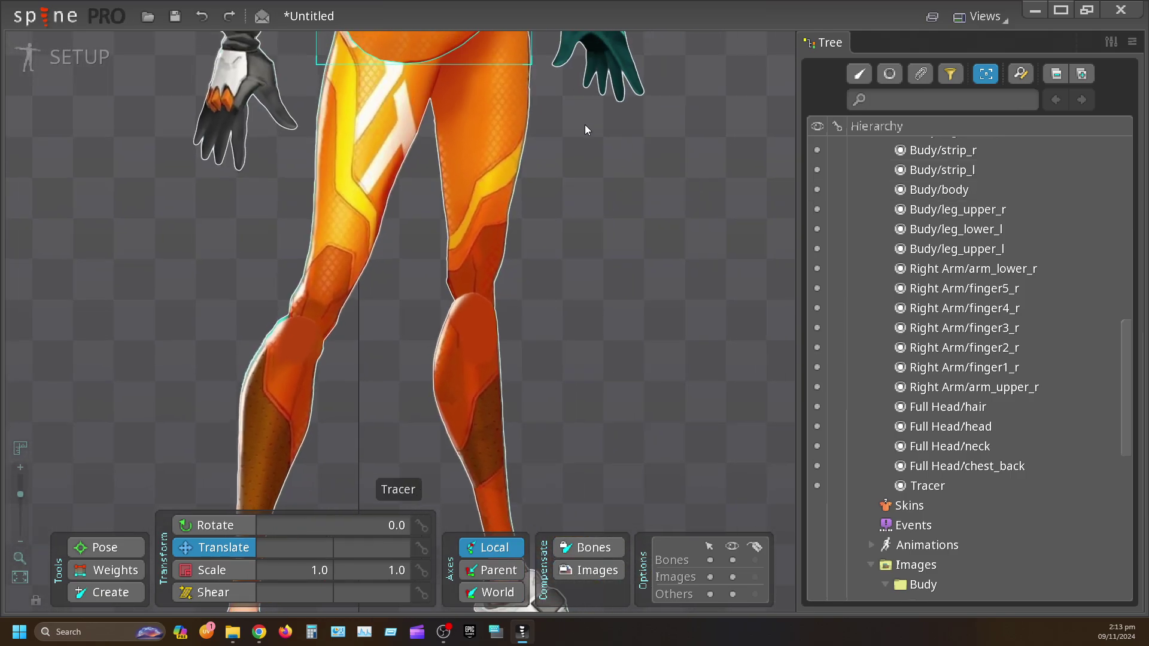
{"action": "mouse_move", "coordinate": [584, 125]}
{"action": "left_mouse_down"}
{"action": "mouse_move", "coordinate": [581, 345]}
{"action": "mouse_move", "coordinate": [612, 307]}
{"action": "left_mouse_up"}
{"action": "scroll", "coordinate": [979, 189], "scroll_direction": "up", "scroll_amount": 3}
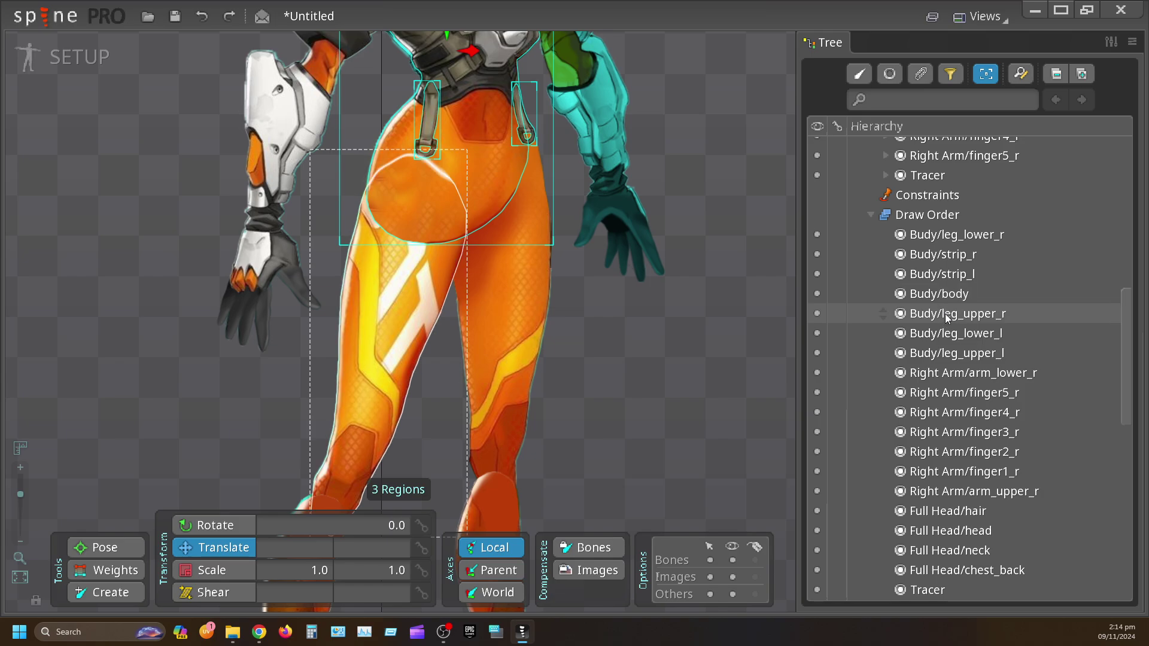
{"action": "mouse_move", "coordinate": [946, 313]}
{"action": "left_mouse_down"}
{"action": "mouse_move", "coordinate": [939, 226]}
{"action": "mouse_move", "coordinate": [939, 236]}
{"action": "left_mouse_up"}
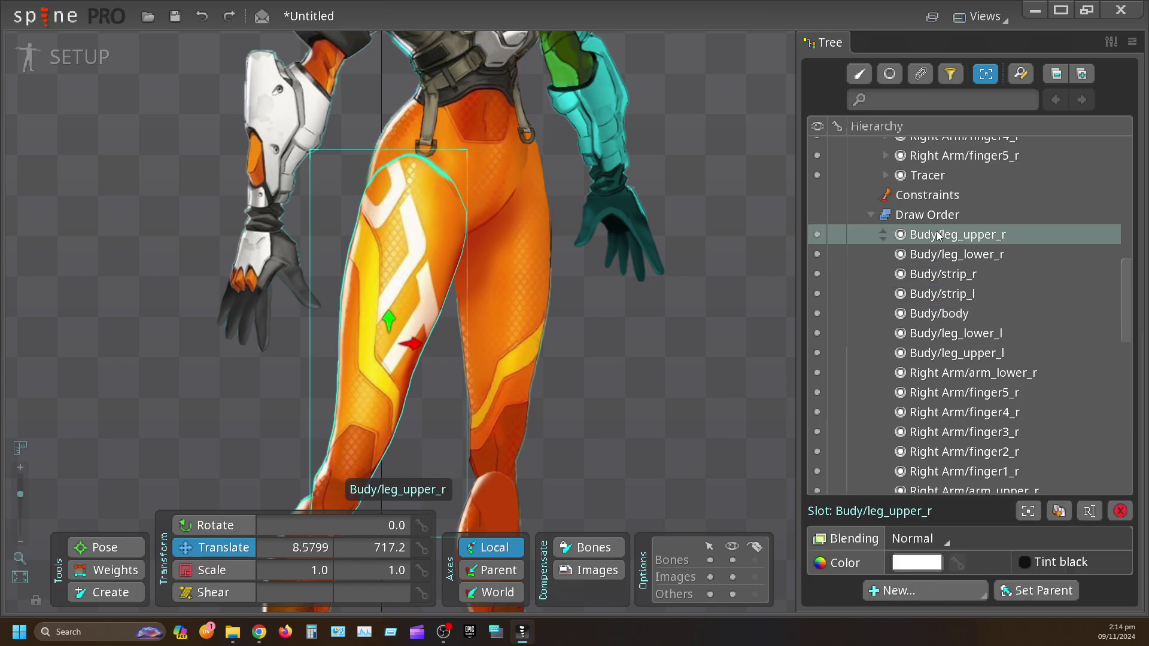
{"action": "left_click_drag", "start_coordinate": [655, 378], "coordinate": [663, 208]}
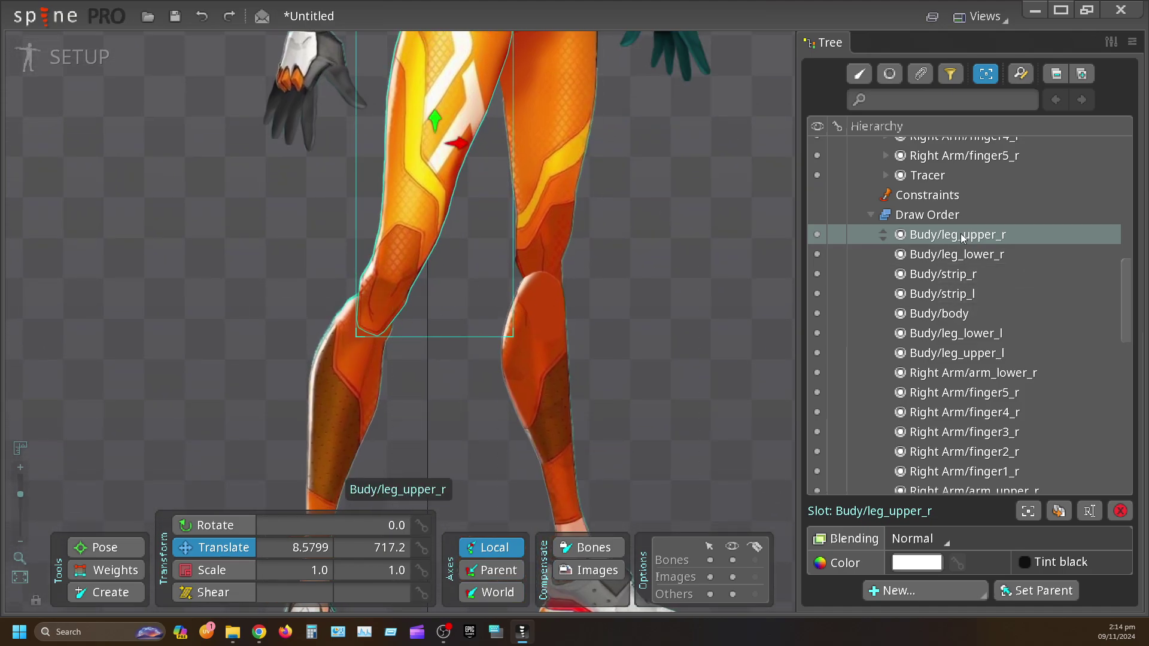
{"action": "mouse_move", "coordinate": [955, 235]}
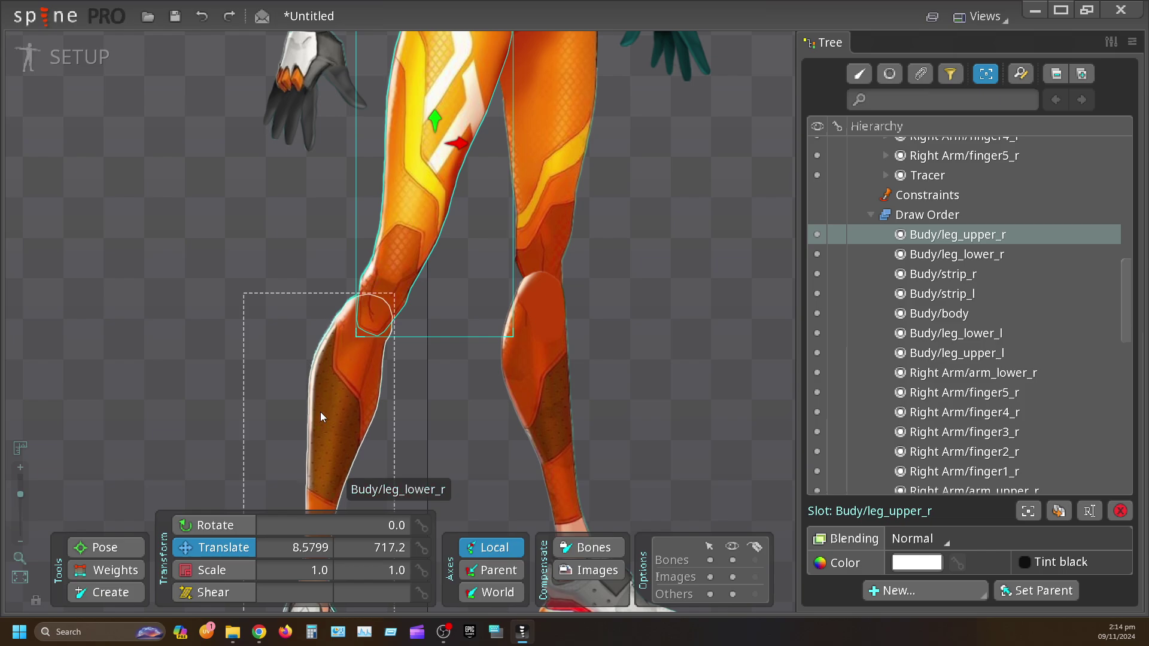
Step: Move the leg_upper_l slot above leg_lower_l in the draw order, directly beneath the body slot
{"action": "left_click_drag", "start_coordinate": [707, 135], "coordinate": [659, 320]}
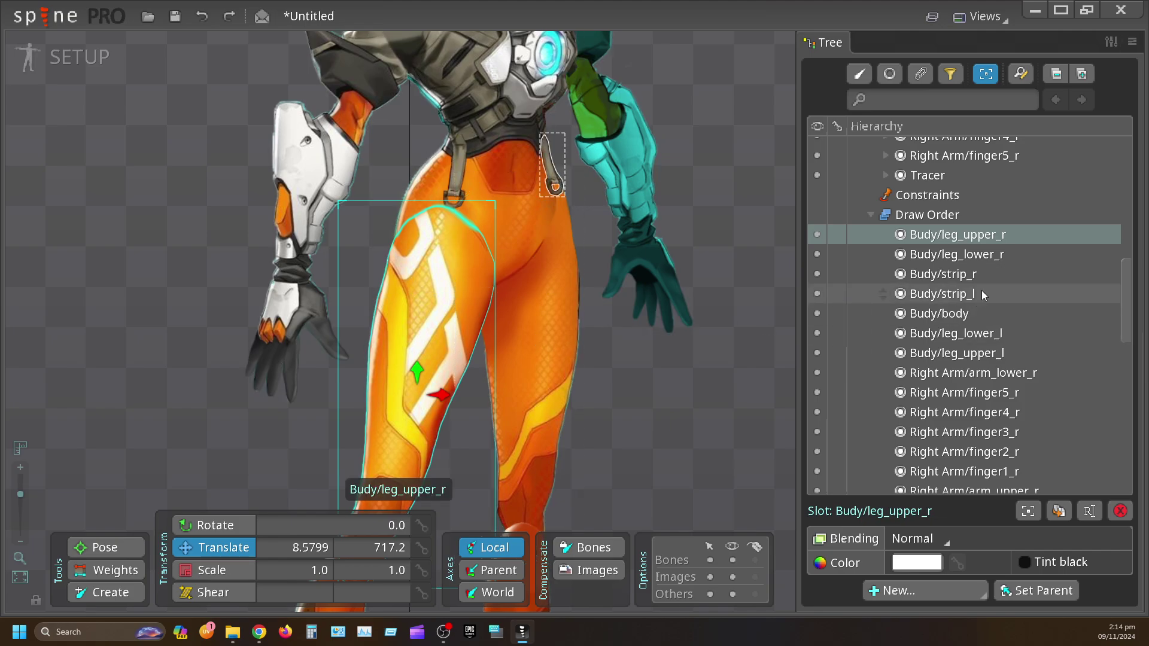
{"action": "left_click", "coordinate": [951, 333]}
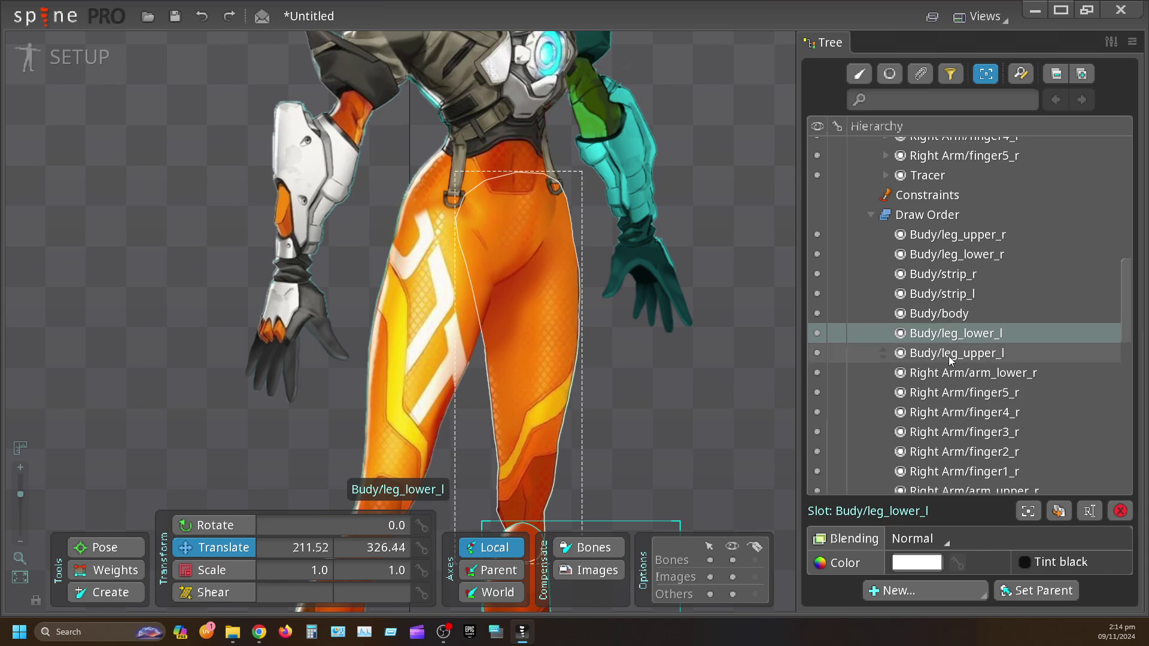
{"action": "left_click_drag", "start_coordinate": [951, 358], "coordinate": [952, 332]}
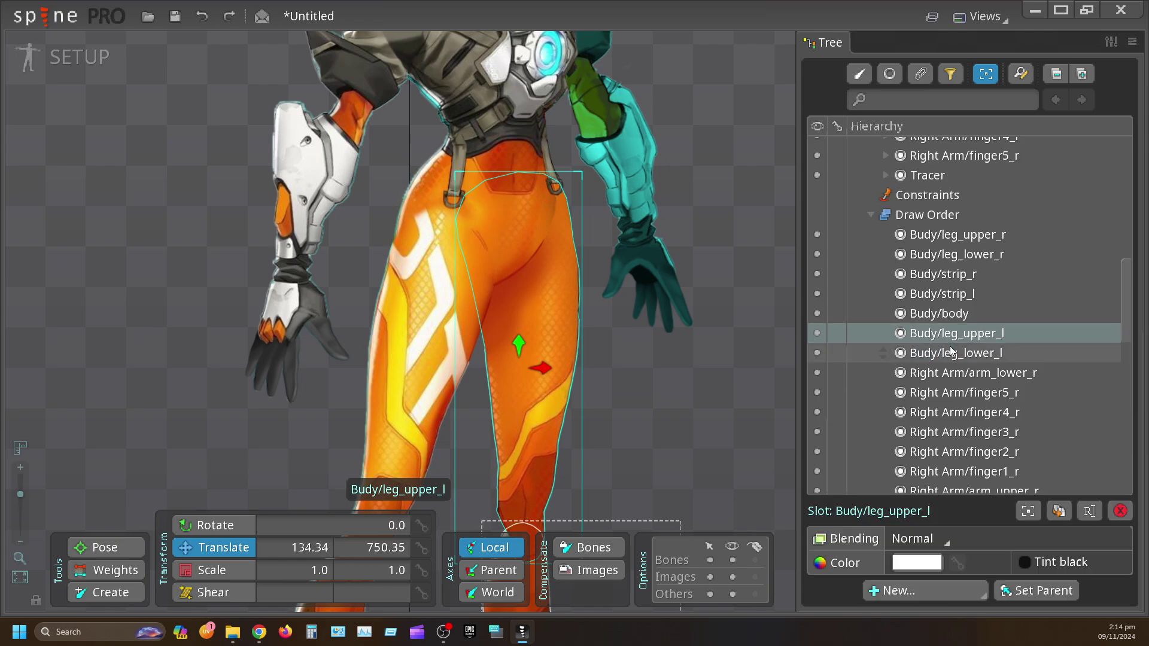
{"action": "left_click_drag", "start_coordinate": [690, 365], "coordinate": [732, 224]}
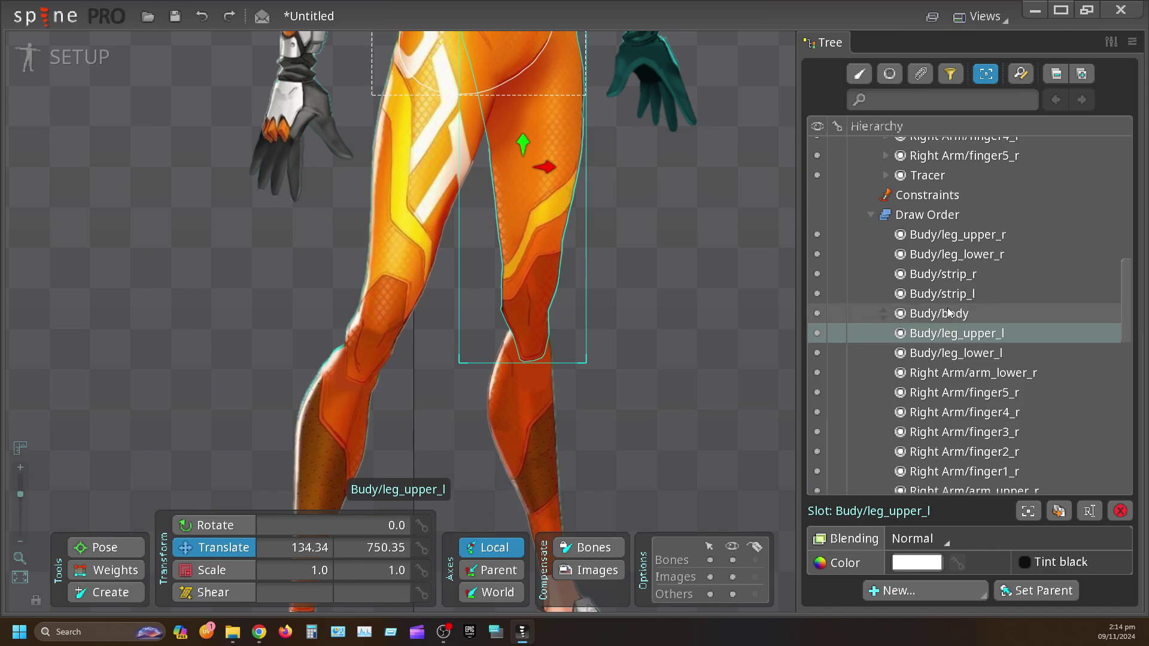
{"action": "left_click_drag", "start_coordinate": [662, 245], "coordinate": [654, 476]}
{"action": "left_click_drag", "start_coordinate": [680, 179], "coordinate": [674, 265]}
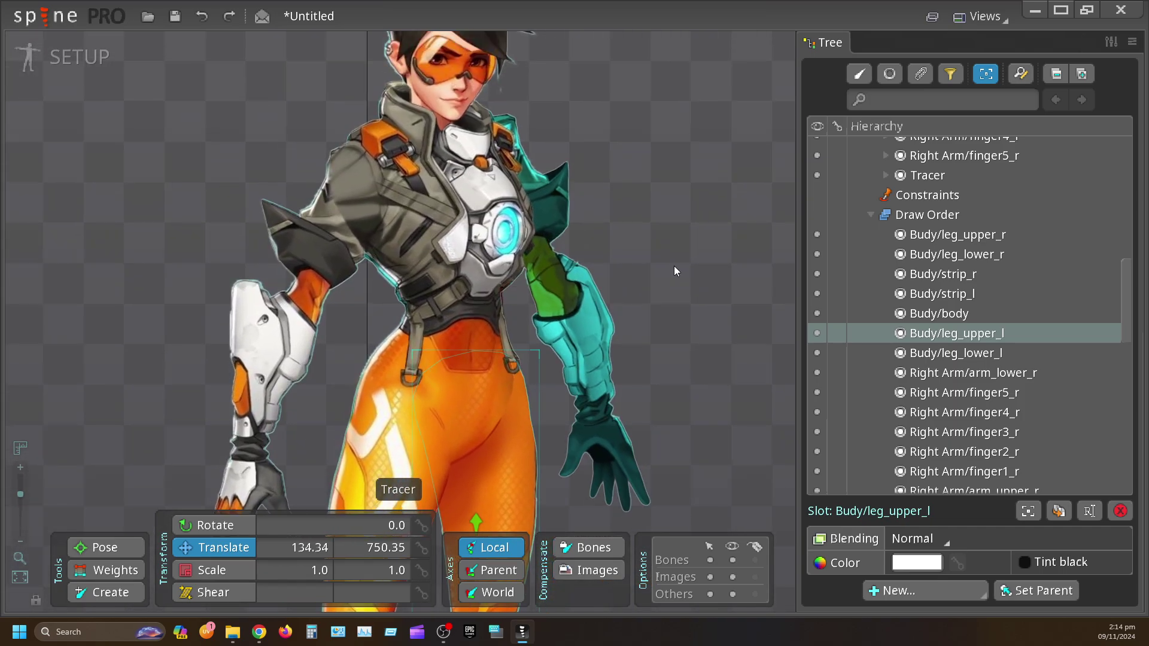
Step: Collapse the Budy slots for the body, the upper and lower legs and both strips in the hierarchy
{"action": "left_click_drag", "start_coordinate": [1128, 312], "coordinate": [1131, 195]}
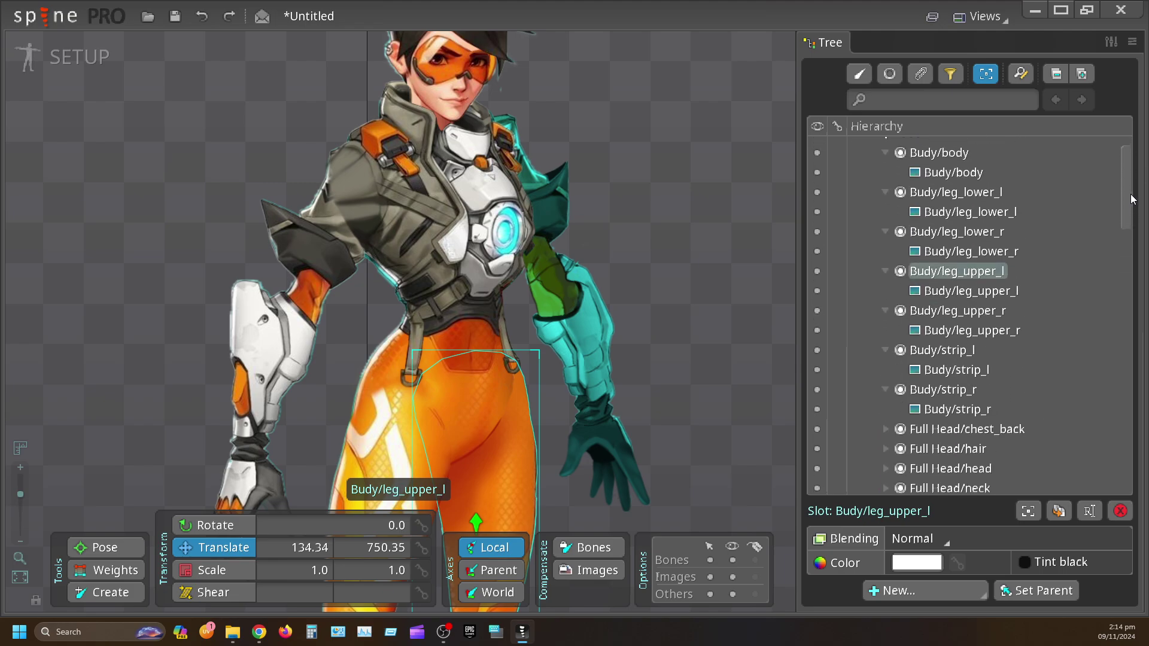
{"action": "left_click", "coordinate": [882, 153]}
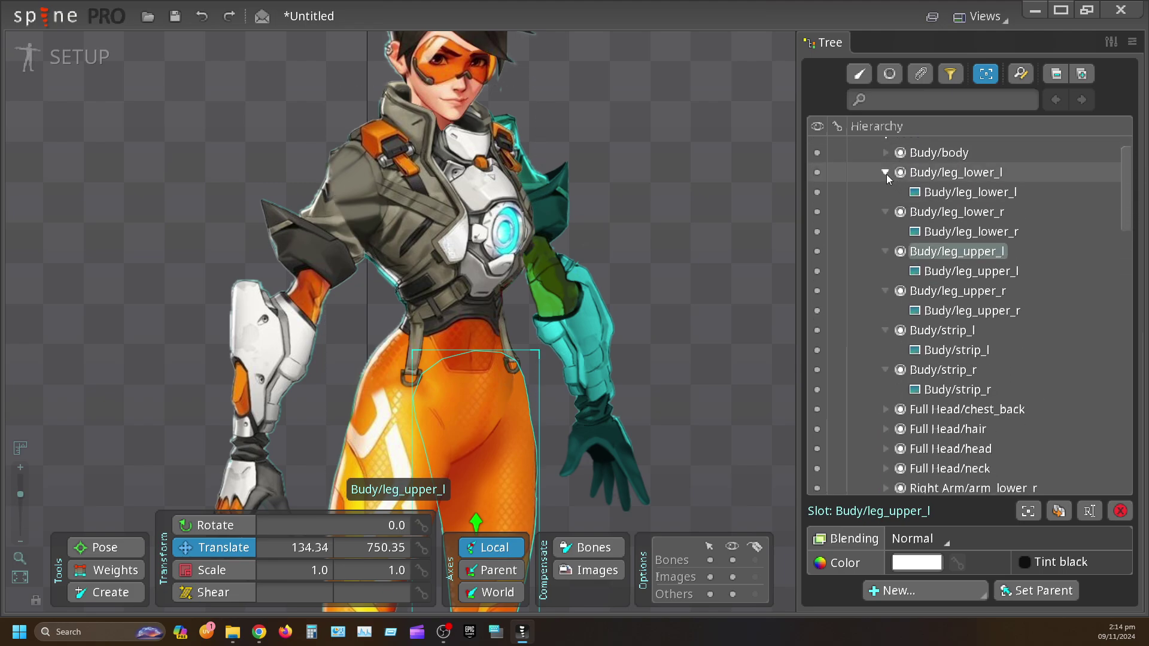
{"action": "left_click", "coordinate": [885, 173]}
{"action": "left_click", "coordinate": [885, 192]}
{"action": "left_click", "coordinate": [886, 212]}
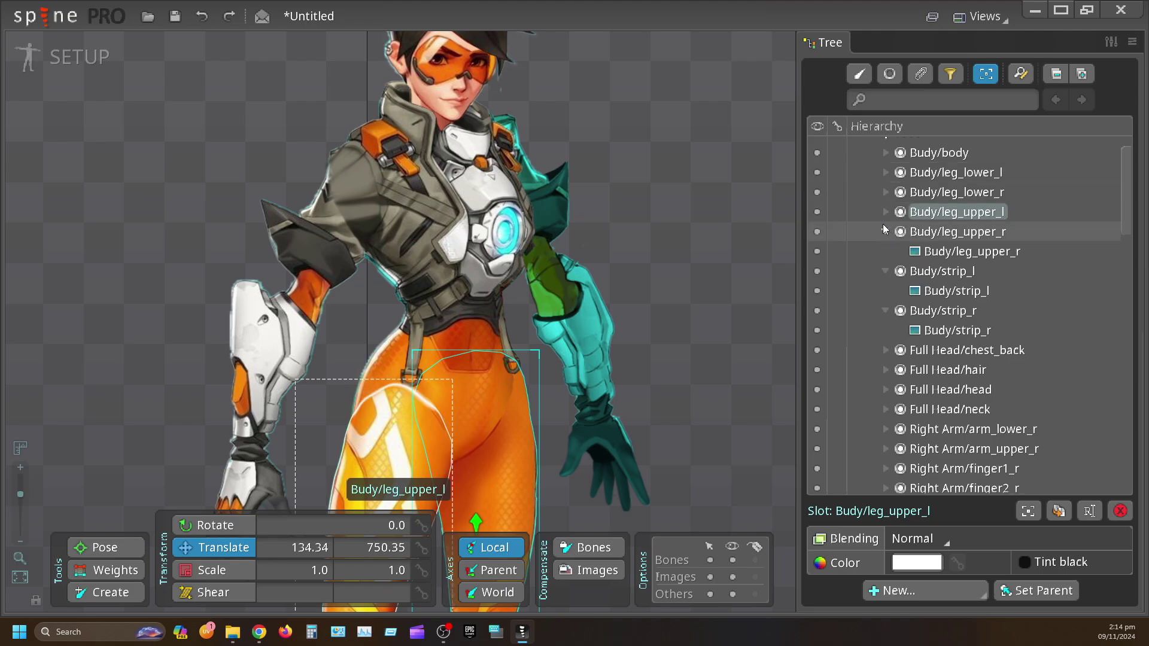
{"action": "left_click", "coordinate": [885, 232]}
{"action": "left_click", "coordinate": [884, 252]}
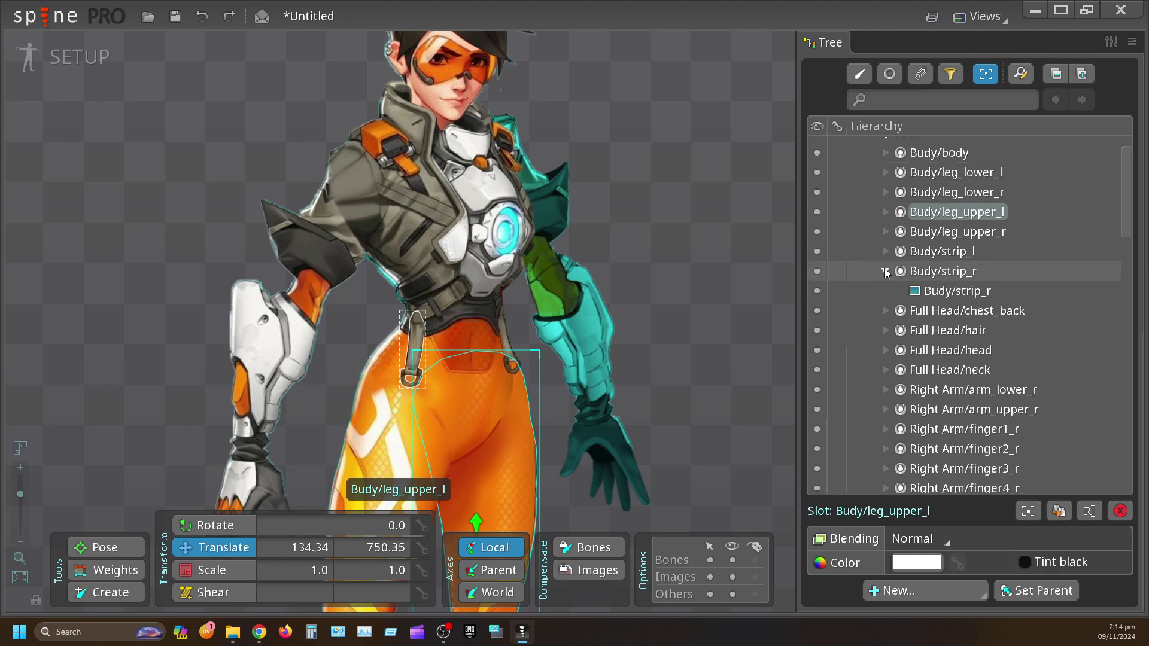
{"action": "left_click", "coordinate": [886, 271]}
Step: Add the leg_lower_r_alt image to the canvas and place it over the right lower leg at about X -93, Y 315
{"action": "left_click_drag", "start_coordinate": [1127, 234], "coordinate": [1128, 407]}
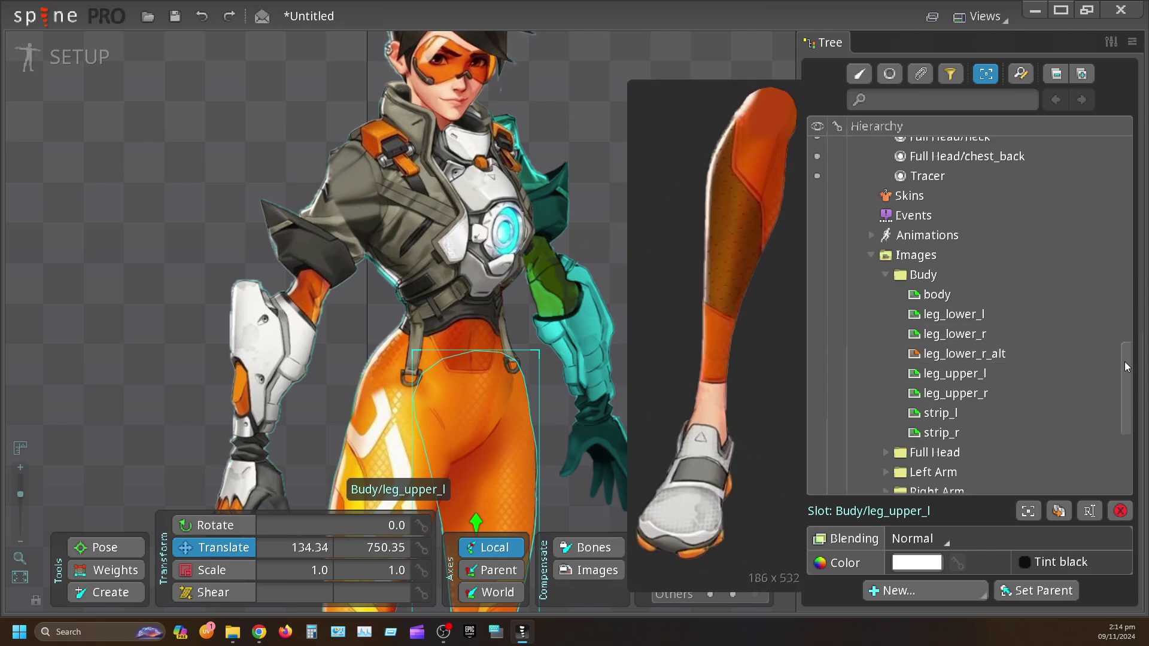
{"action": "mouse_move", "coordinate": [1129, 367]}
{"action": "left_mouse_down"}
{"action": "mouse_move", "coordinate": [1129, 395]}
{"action": "mouse_move", "coordinate": [1129, 383]}
{"action": "left_mouse_up"}
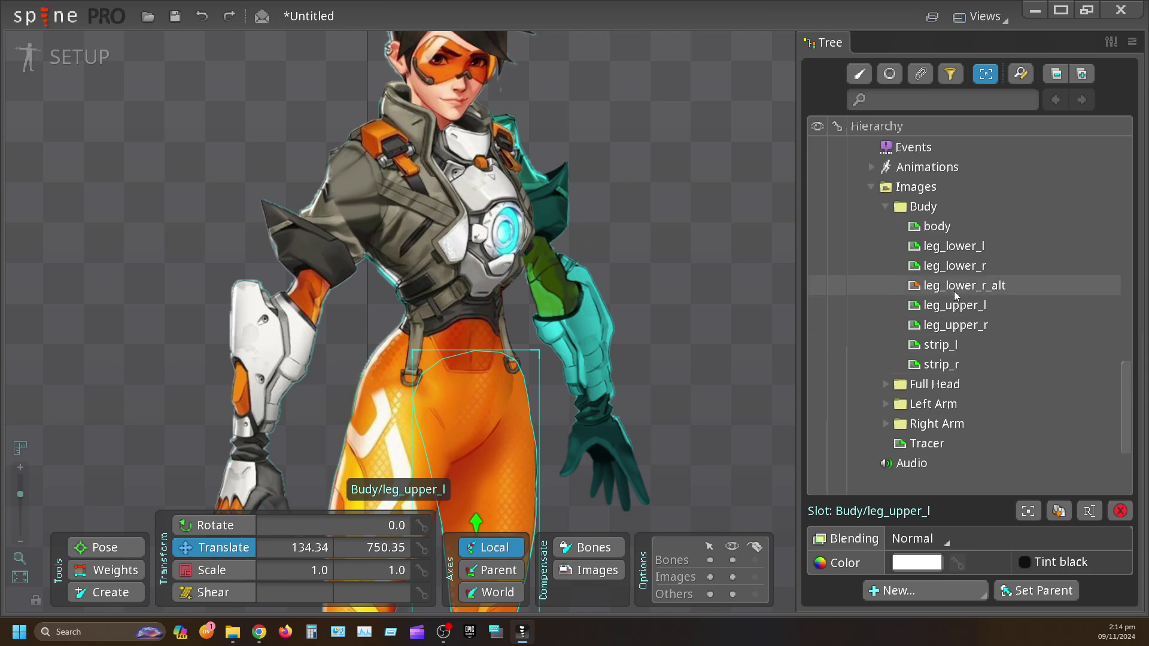
{"action": "left_click_drag", "start_coordinate": [961, 290], "coordinate": [340, 432]}
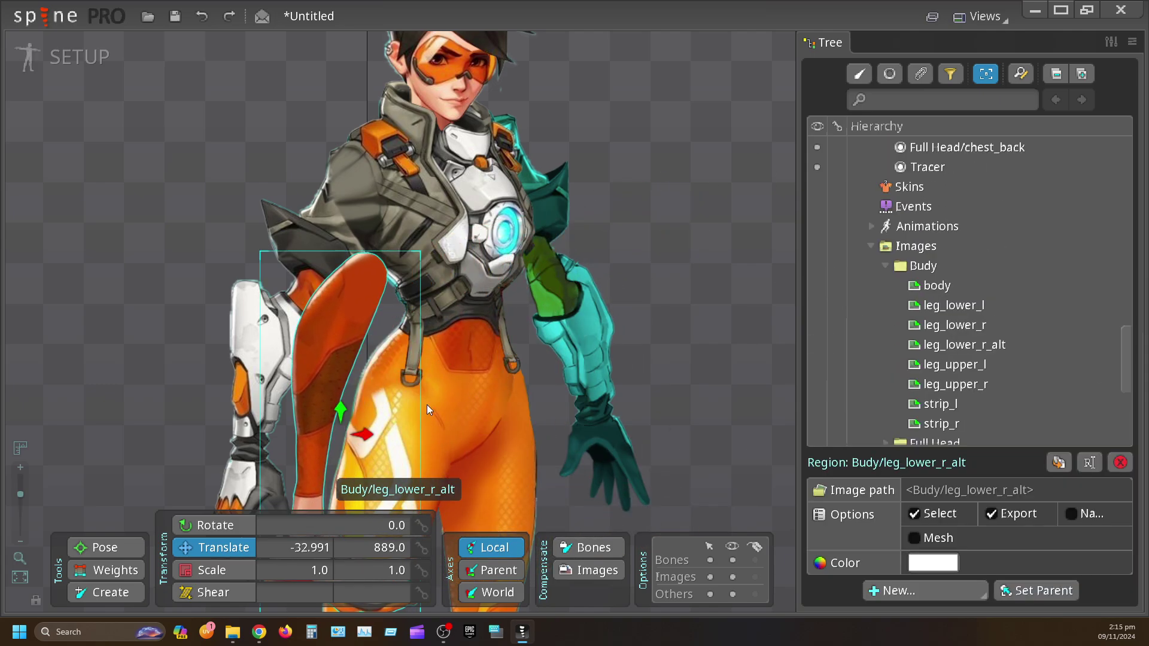
{"action": "left_click_drag", "start_coordinate": [656, 359], "coordinate": [801, 4]}
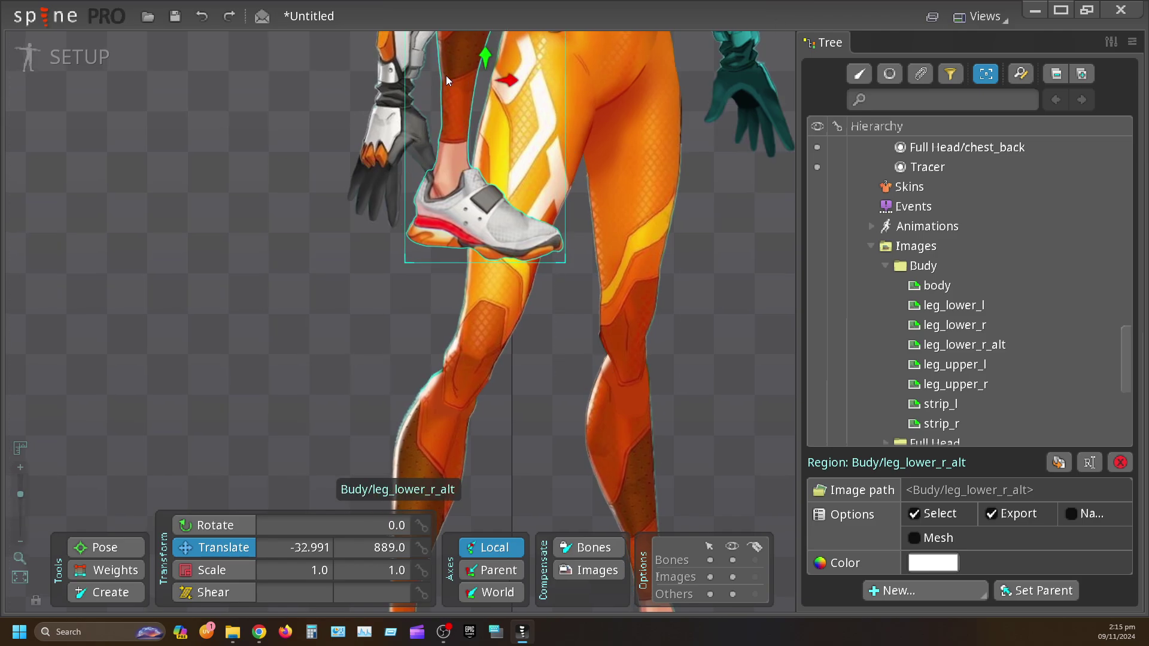
{"action": "left_click_drag", "start_coordinate": [459, 88], "coordinate": [453, 439]}
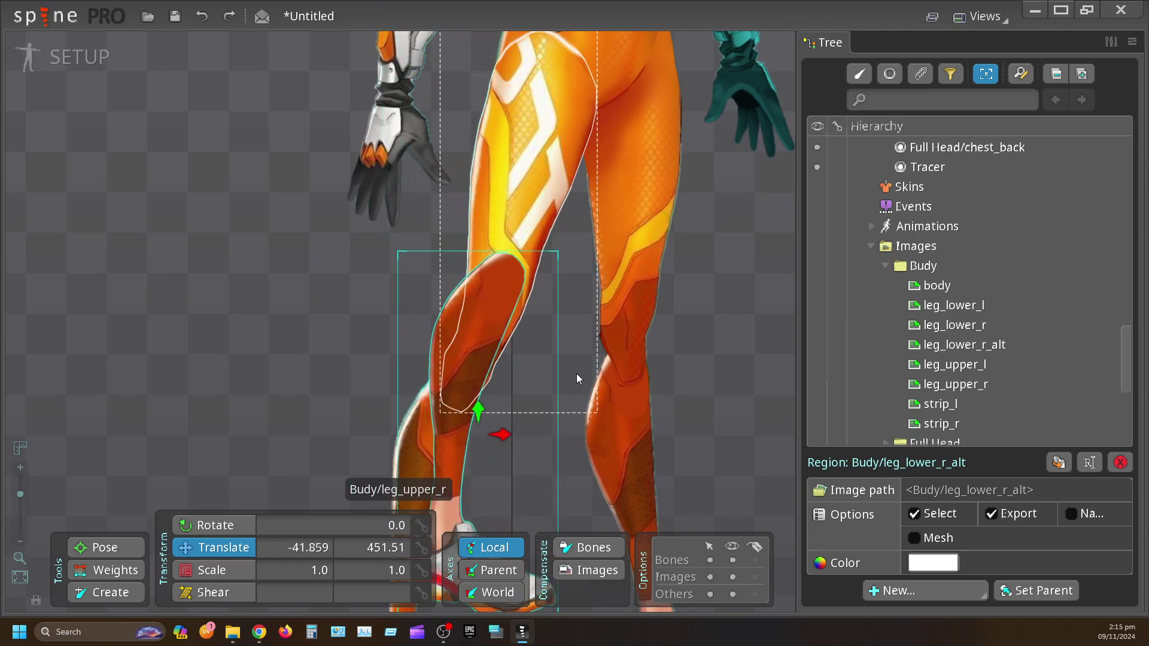
{"action": "left_click_drag", "start_coordinate": [576, 373], "coordinate": [651, 52]}
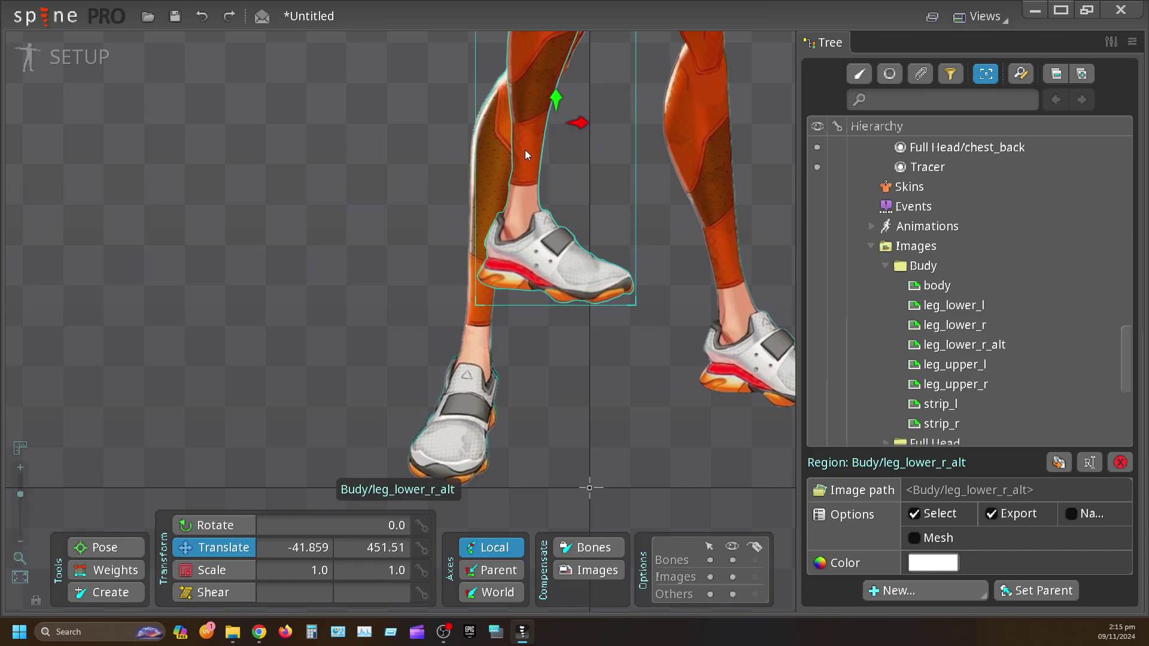
{"action": "left_click_drag", "start_coordinate": [525, 150], "coordinate": [480, 255]}
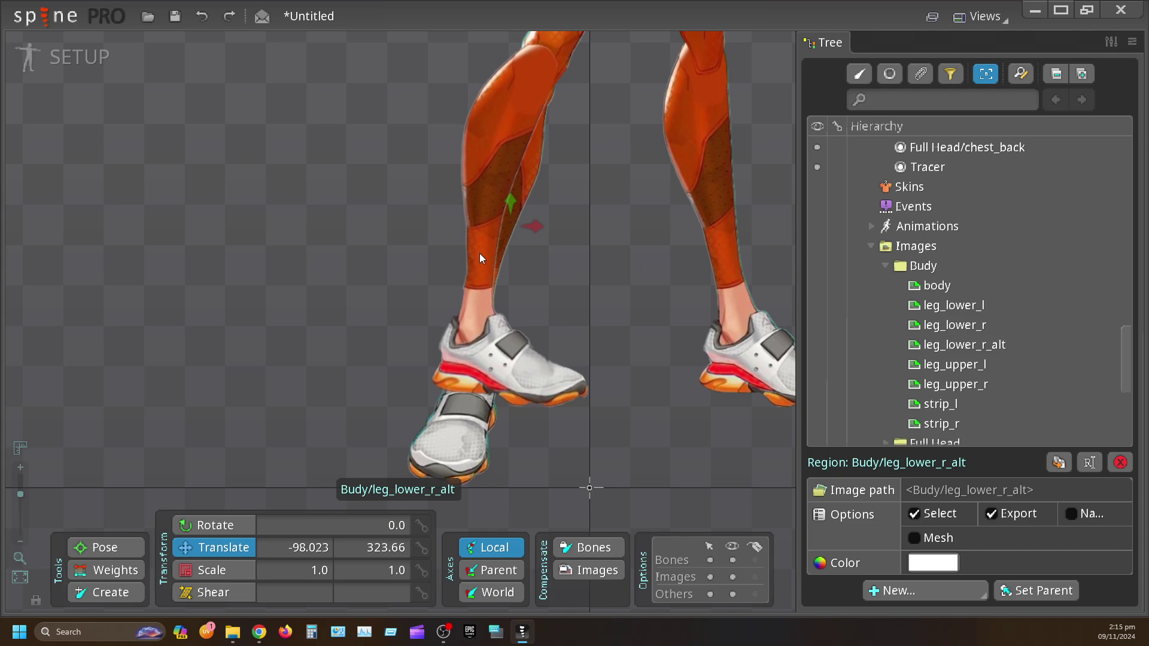
{"action": "left_click_drag", "start_coordinate": [632, 276], "coordinate": [581, 340]}
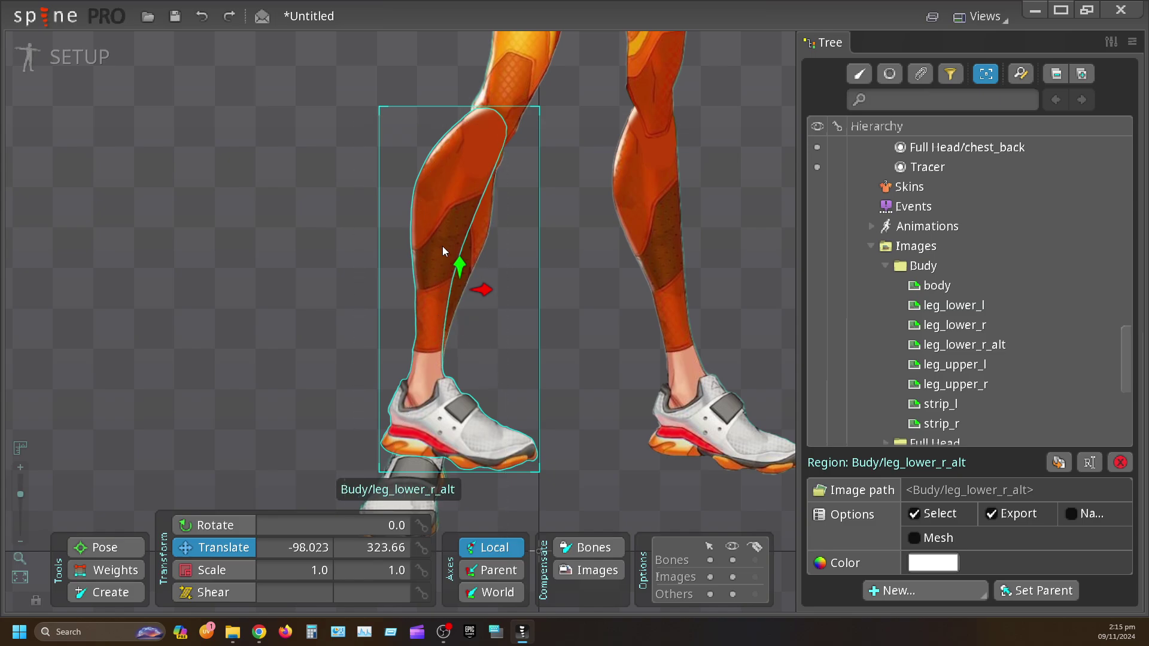
{"action": "left_click_drag", "start_coordinate": [443, 246], "coordinate": [447, 253]}
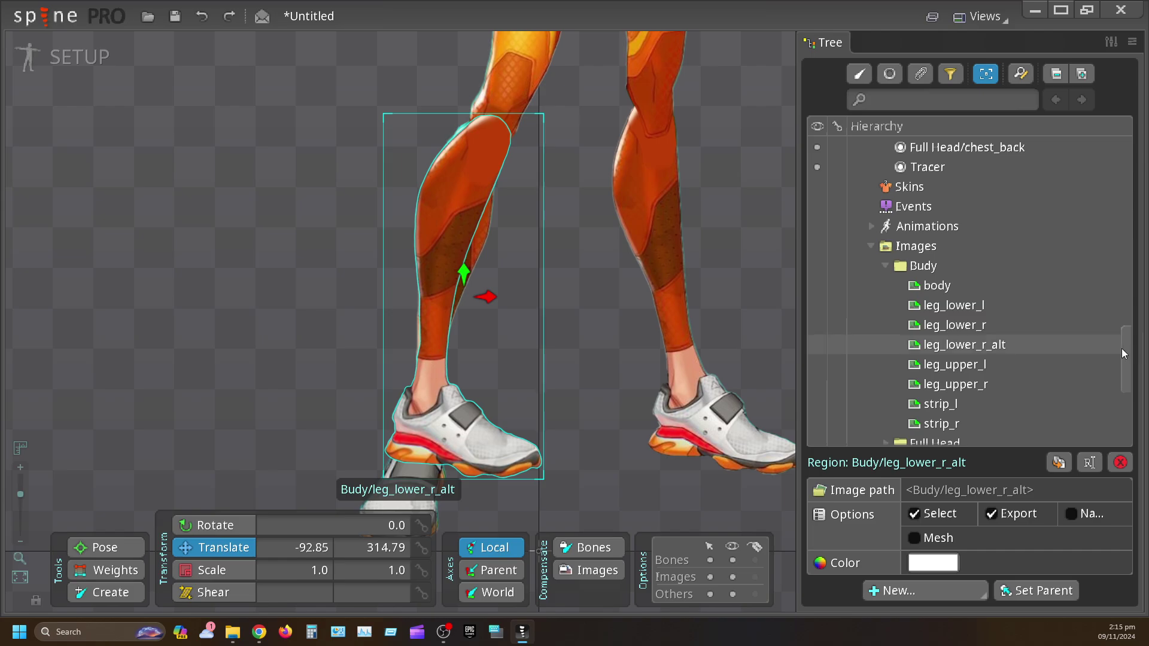
Step: Move the leg_lower_r_alt attachment from its own slot into the leg_lower_r slot
{"action": "left_click_drag", "start_coordinate": [1125, 348], "coordinate": [1126, 148]}
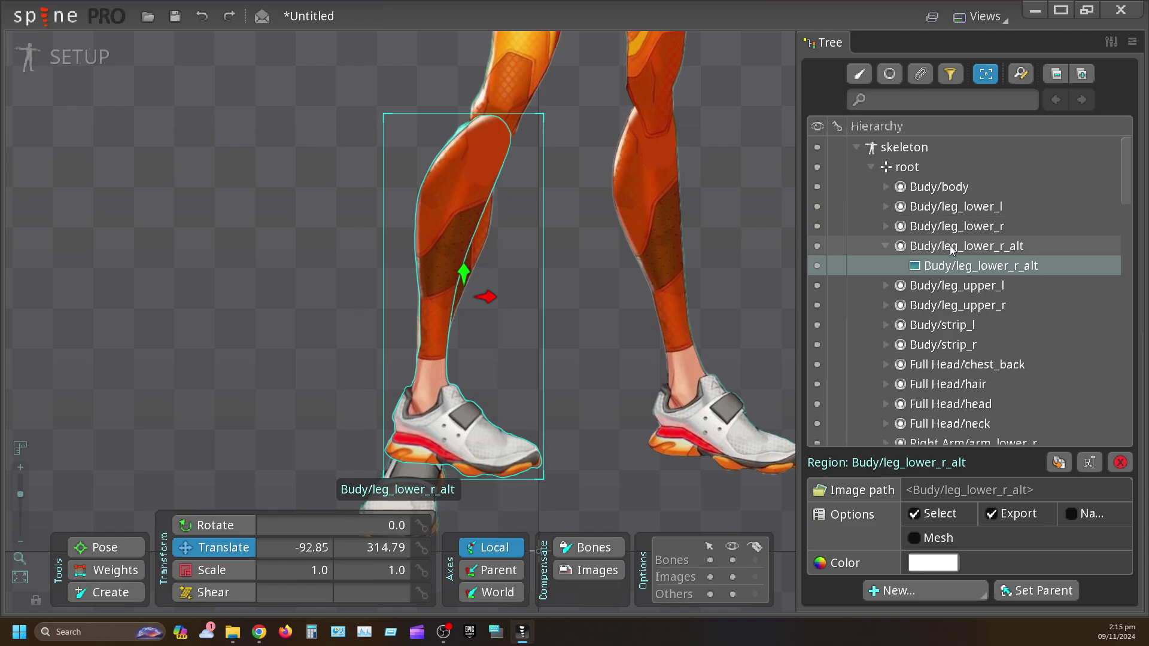
{"action": "mouse_move", "coordinate": [950, 246]}
{"action": "mouse_move", "coordinate": [952, 225]}
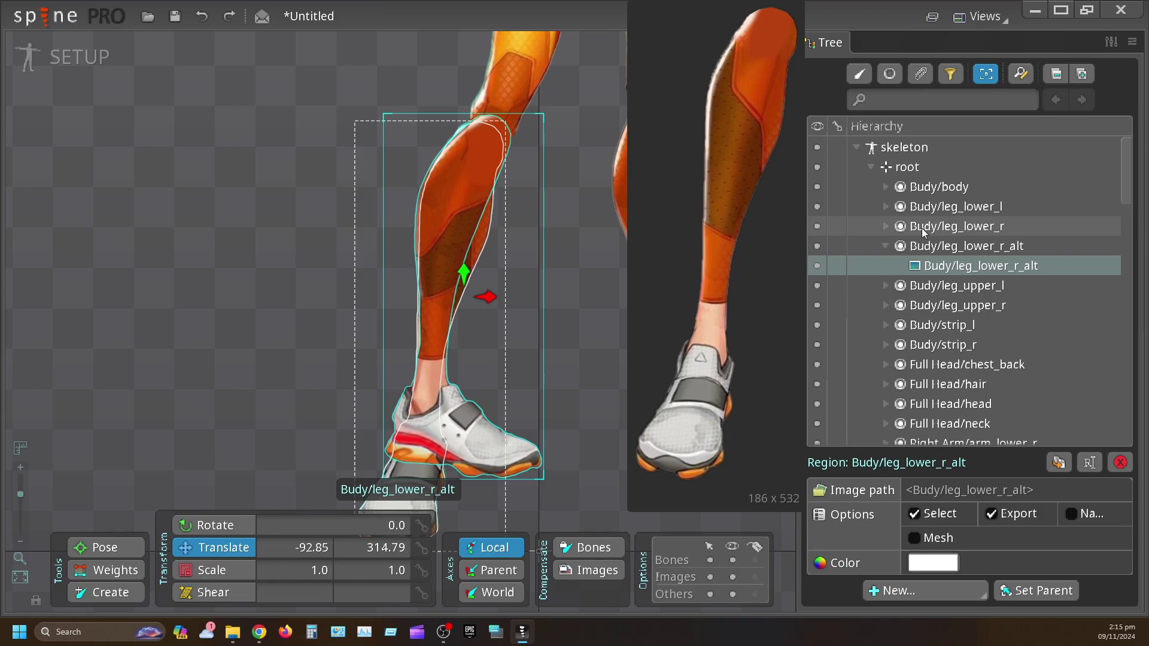
{"action": "left_click", "coordinate": [886, 225]}
{"action": "mouse_move", "coordinate": [942, 287]}
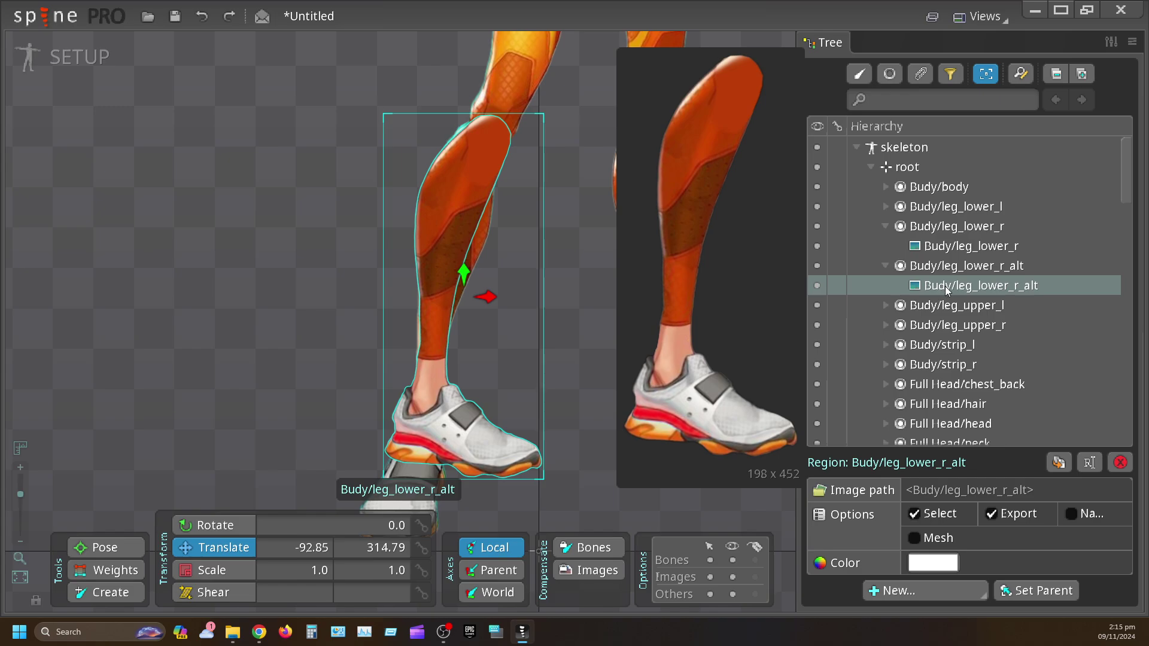
{"action": "left_click_drag", "start_coordinate": [948, 284], "coordinate": [964, 244]}
{"action": "mouse_move", "coordinate": [965, 245]}
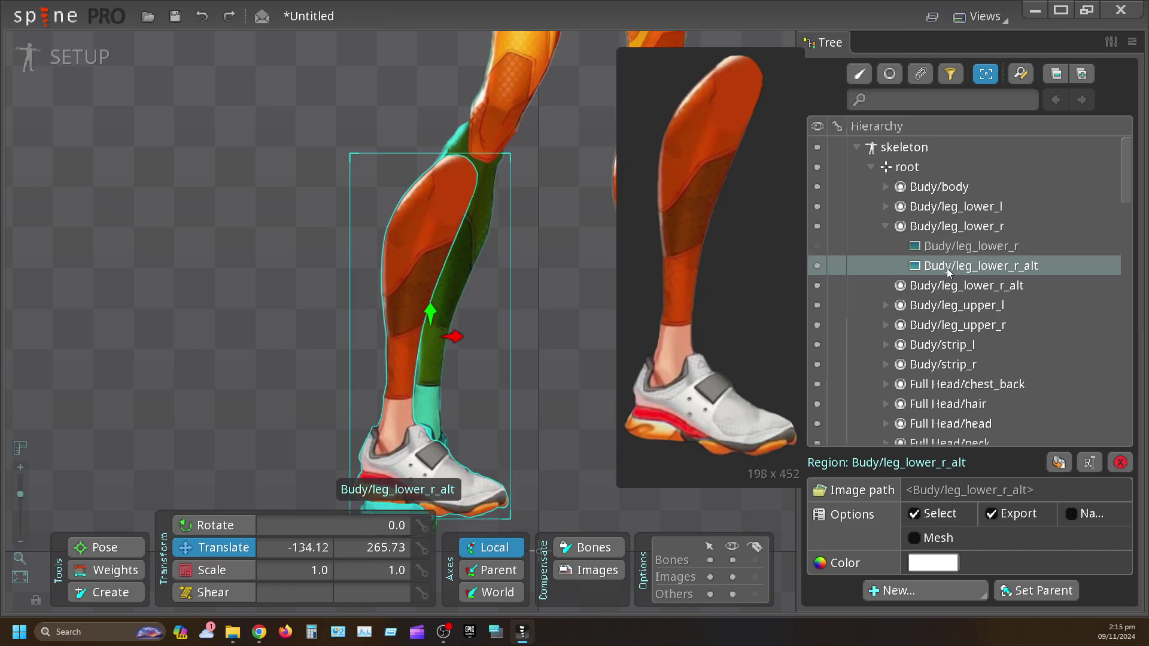
Step: Delete the empty leg_lower_r_alt slot from the skeleton
{"action": "left_click", "coordinate": [941, 287]}
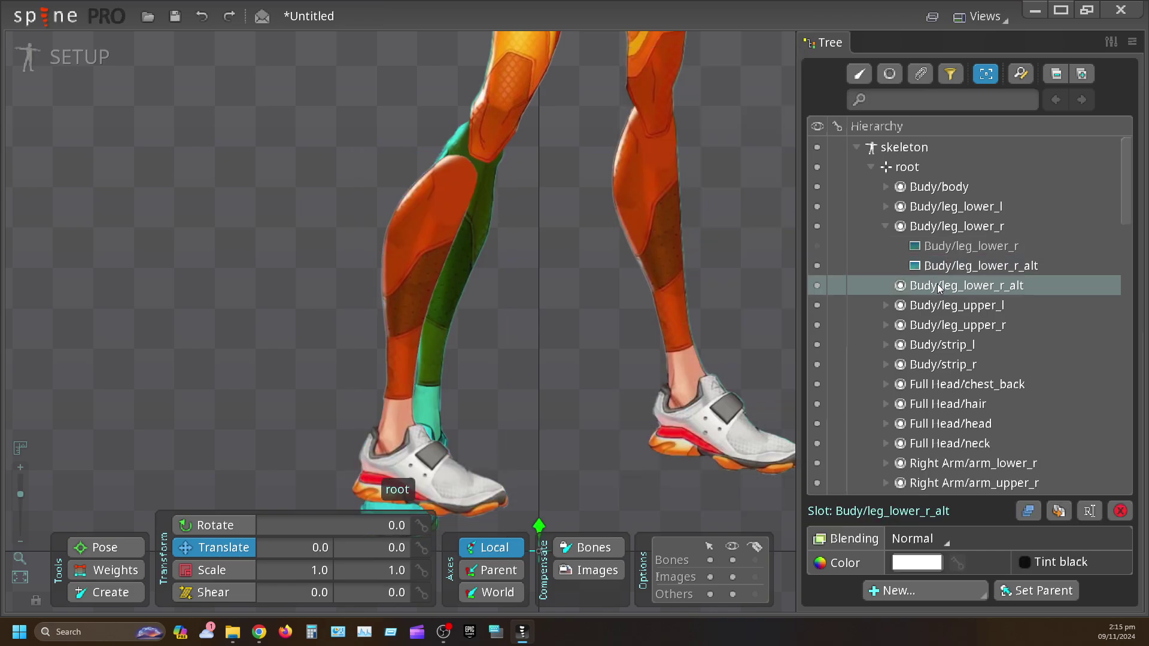
{"action": "left_click", "coordinate": [1121, 512]}
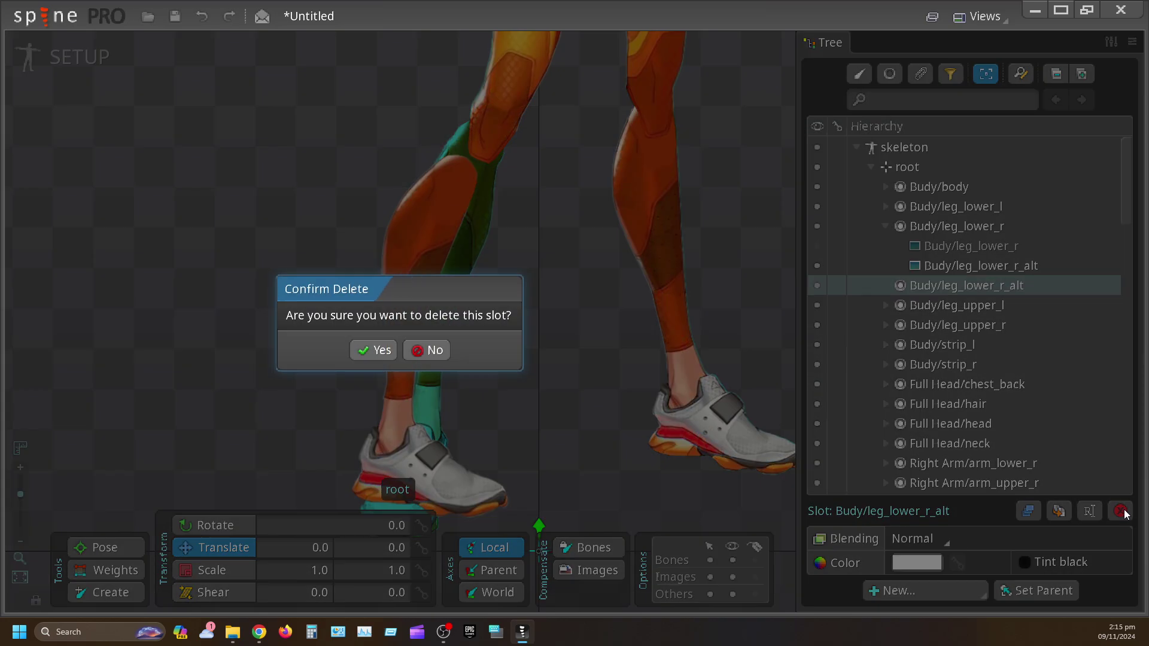
{"action": "left_click", "coordinate": [373, 351]}
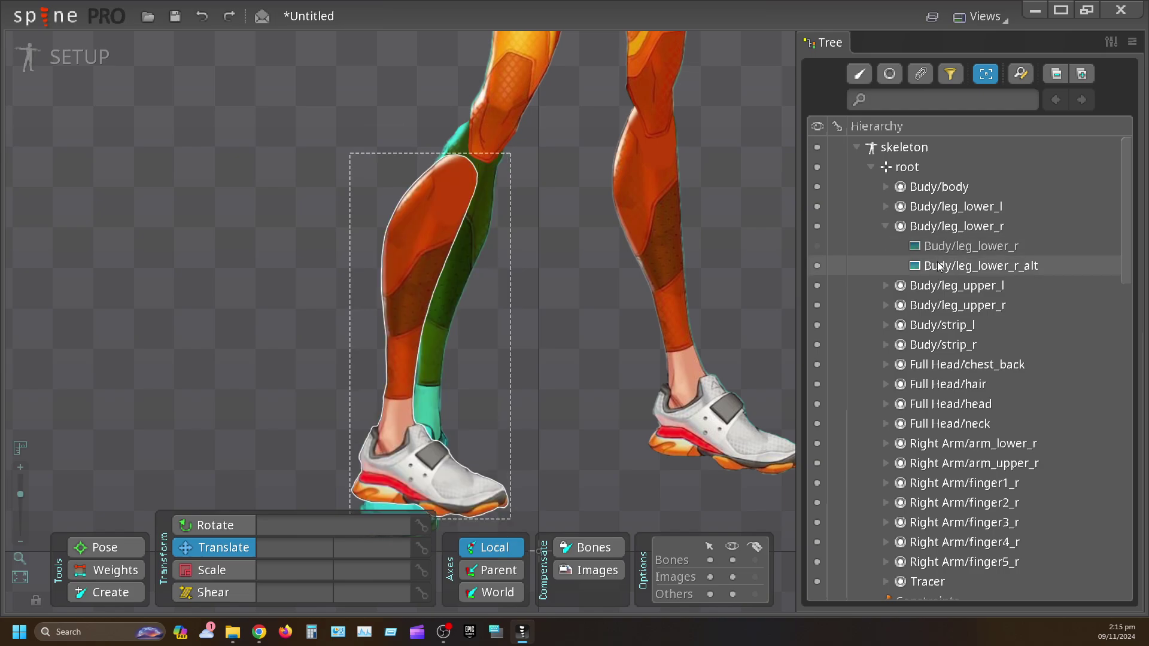
Step: Show the leg_lower_r_alt attachment in the leg_lower_r slot and align it under the right knee at about X -101, Y 329
{"action": "left_click", "coordinate": [817, 246]}
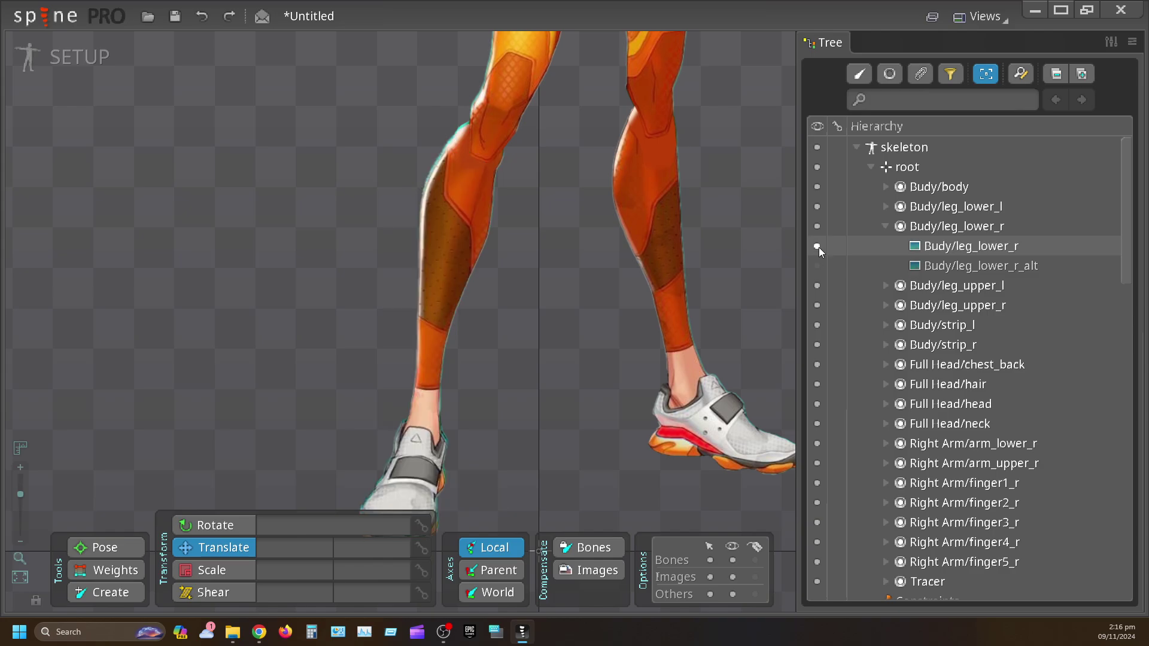
{"action": "left_click", "coordinate": [818, 266]}
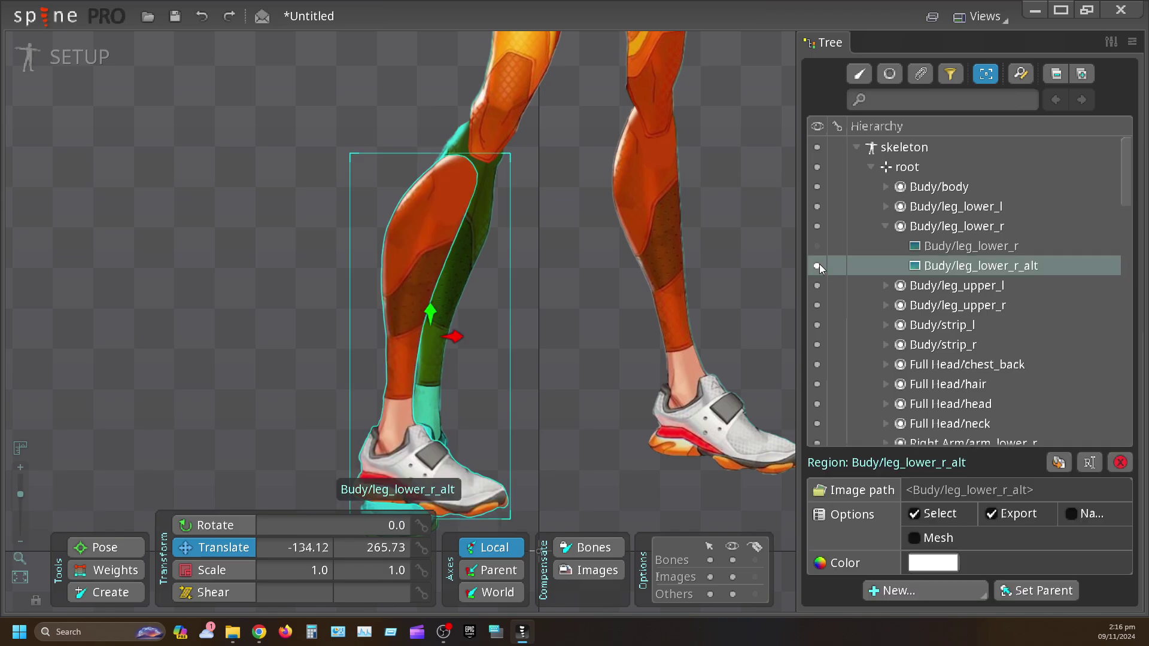
{"action": "left_click_drag", "start_coordinate": [425, 257], "coordinate": [447, 209]}
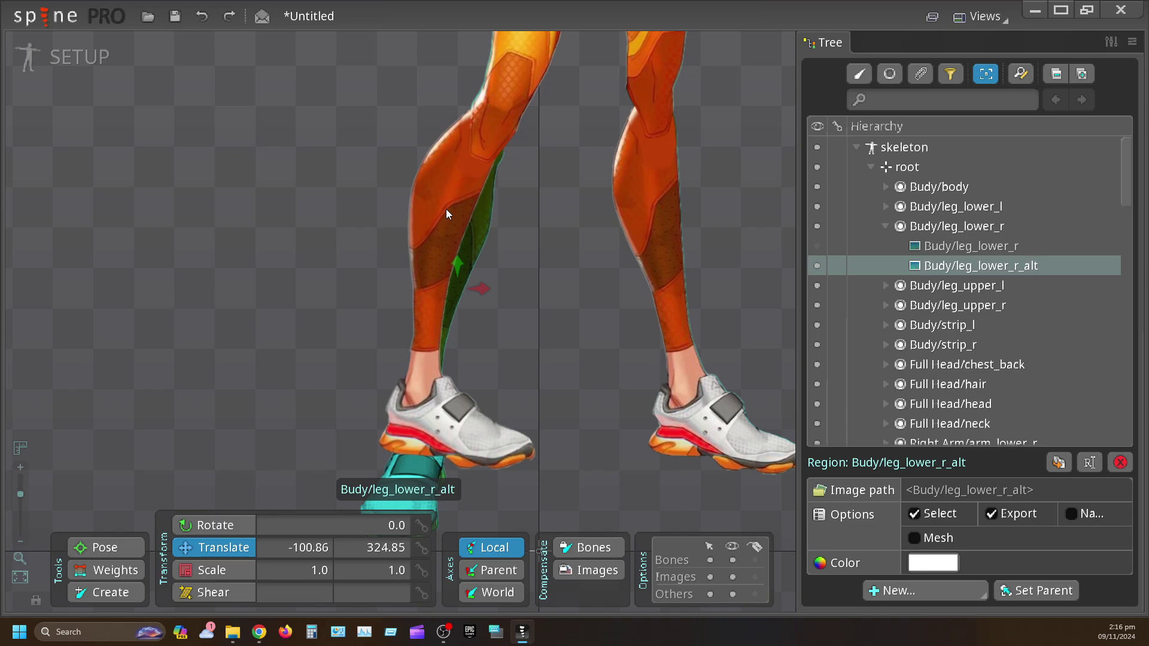
{"action": "mouse_move", "coordinate": [446, 210]}
{"action": "left_mouse_down"}
{"action": "mouse_move", "coordinate": [434, 214]}
{"action": "mouse_move", "coordinate": [442, 206]}
{"action": "left_mouse_up"}
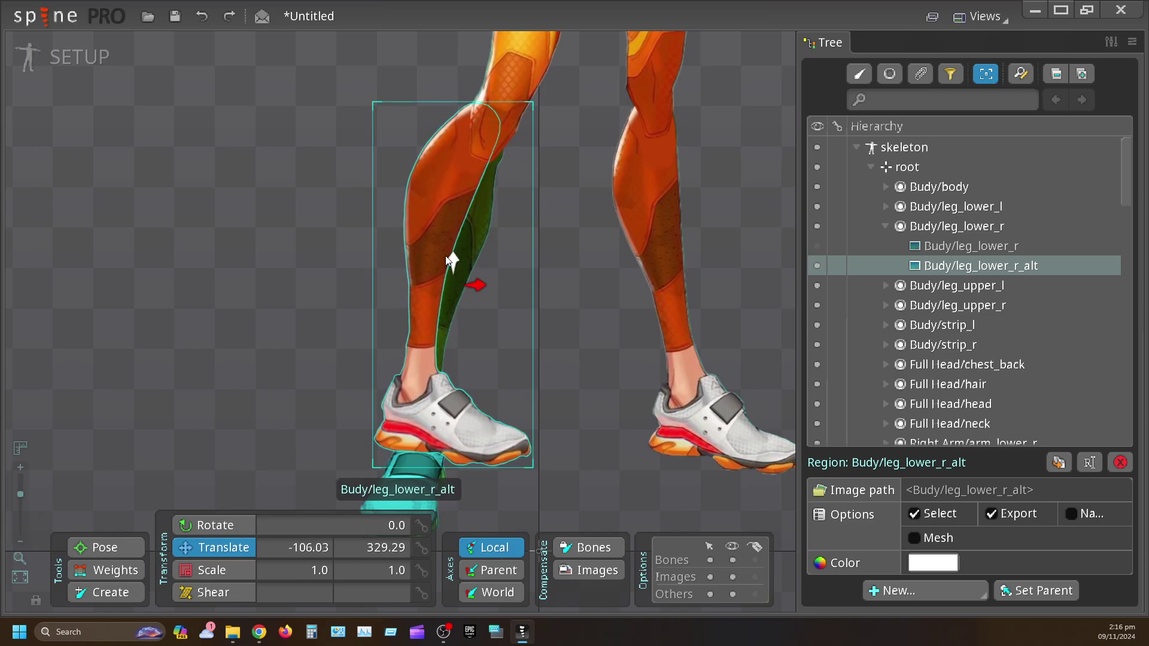
{"action": "left_click_drag", "start_coordinate": [443, 246], "coordinate": [447, 248]}
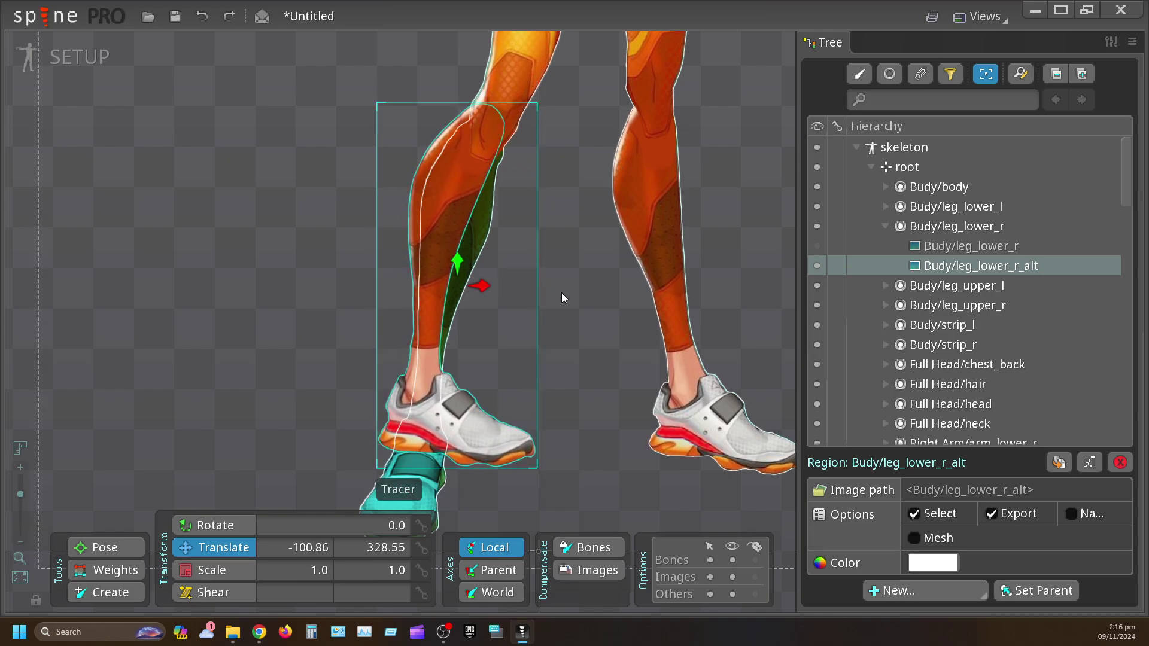
Step: Collapse the leg_lower_r slot and the Budy images folder in the hierarchy
{"action": "left_click_drag", "start_coordinate": [608, 328], "coordinate": [548, 285]}
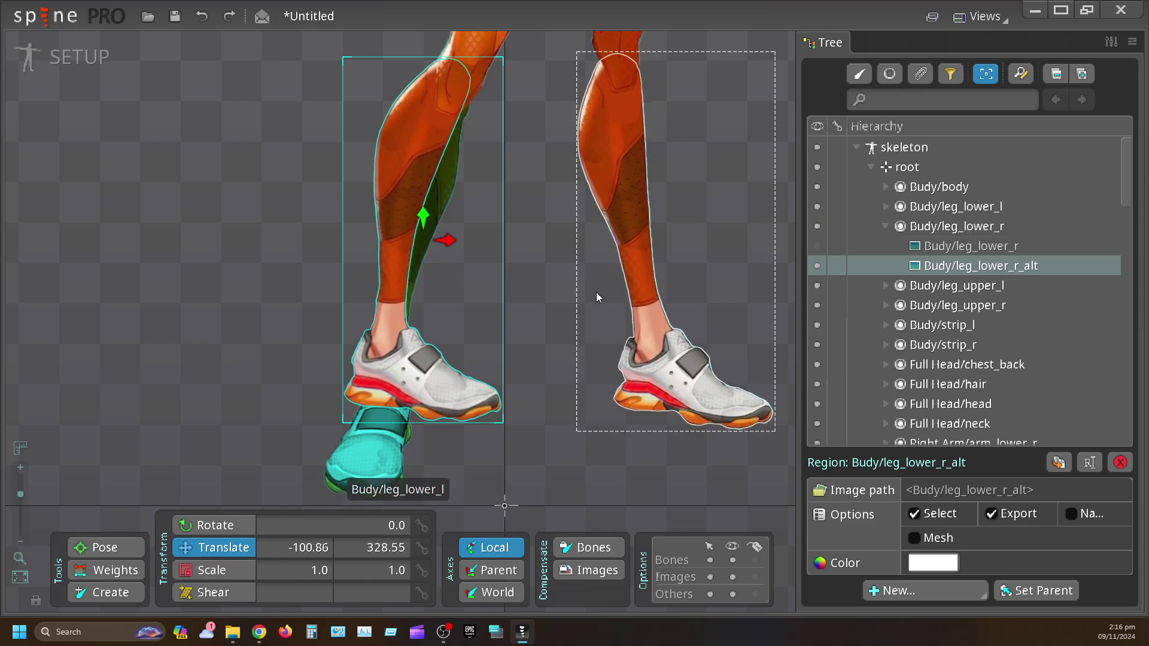
{"action": "scroll", "coordinate": [560, 255], "scroll_direction": "down", "scroll_amount": 3}
{"action": "scroll", "coordinate": [496, 240], "scroll_direction": "down", "scroll_amount": 5}
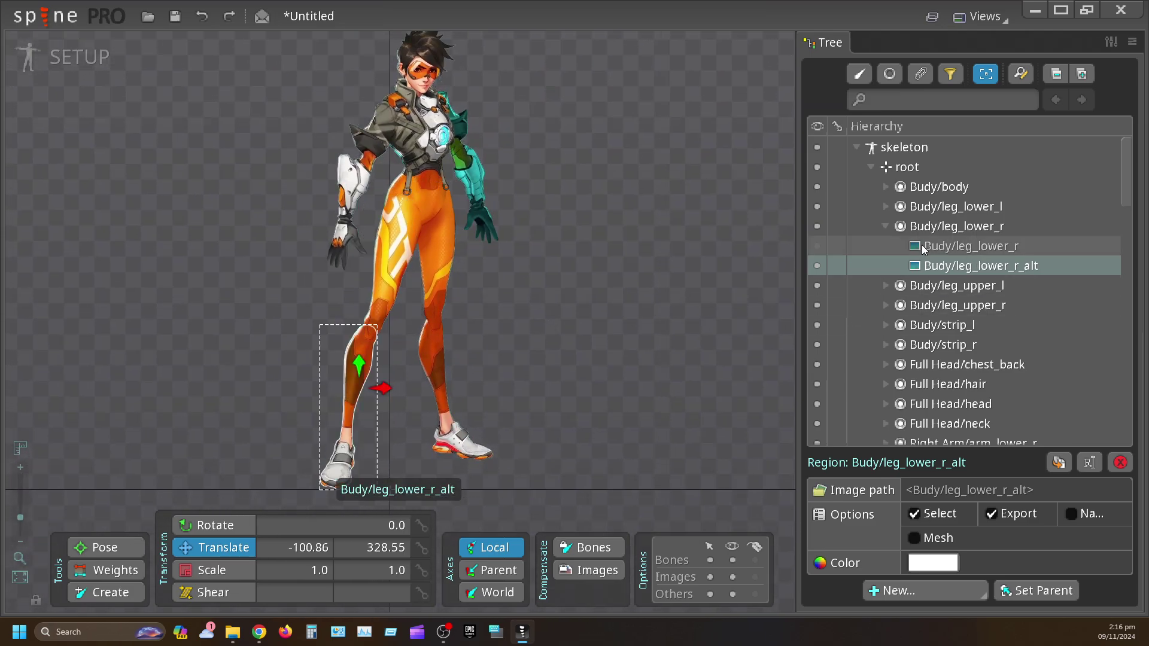
{"action": "left_click", "coordinate": [885, 226]}
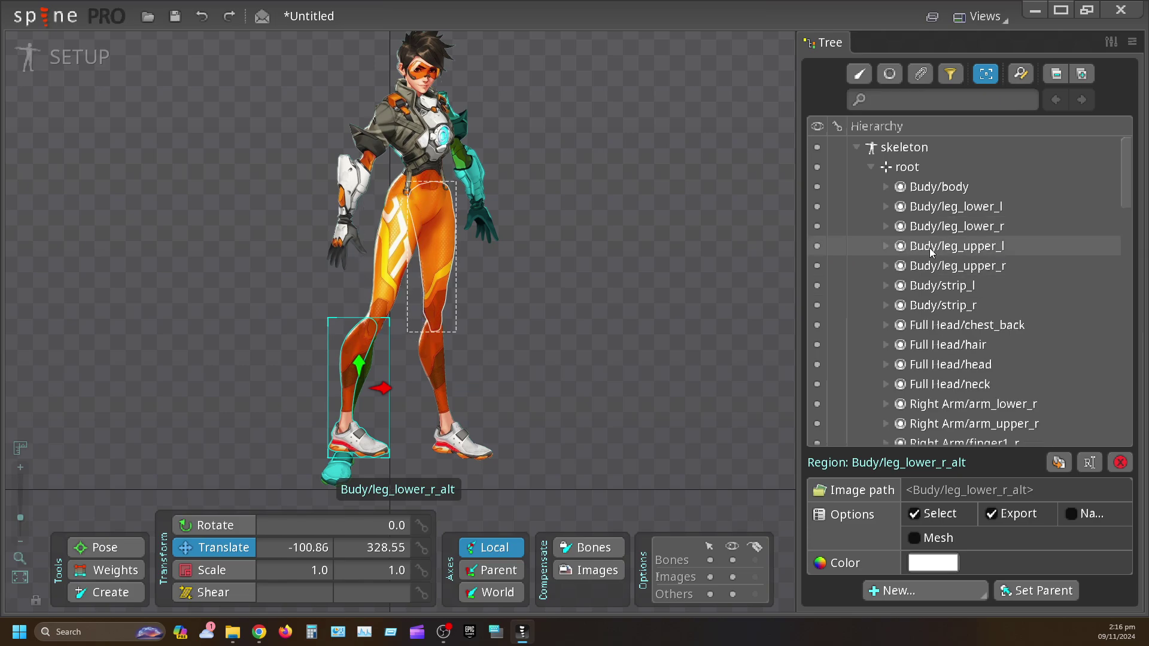
{"action": "scroll", "coordinate": [1037, 299], "scroll_direction": "down", "scroll_amount": 15}
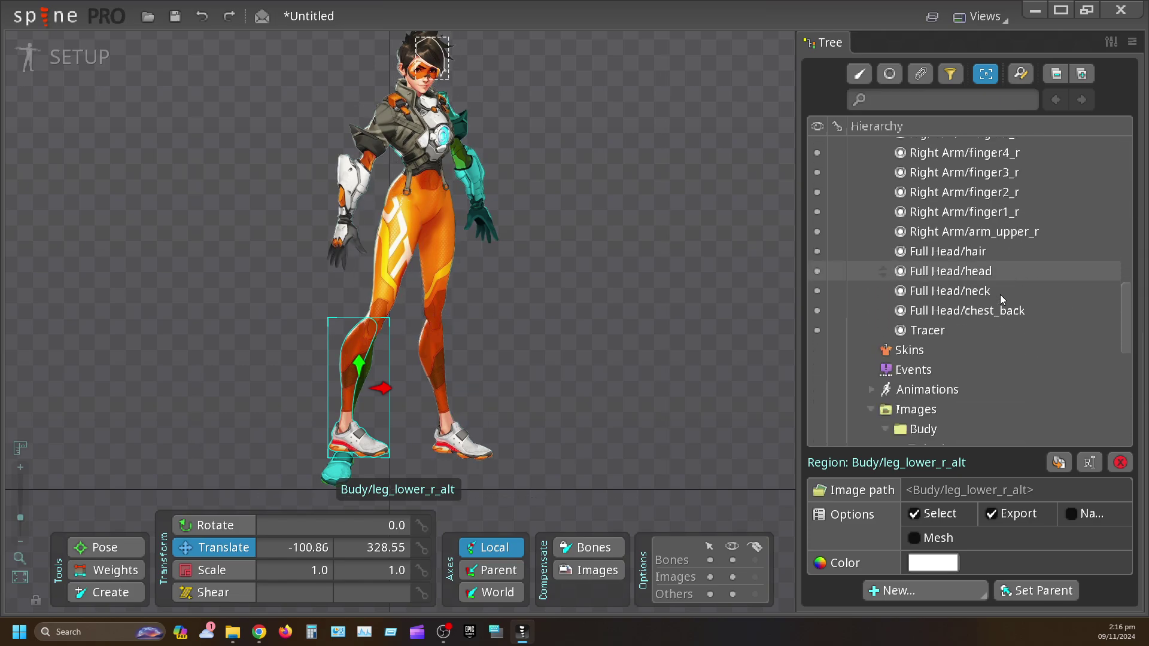
{"action": "scroll", "coordinate": [994, 292], "scroll_direction": "down", "scroll_amount": 3}
{"action": "scroll", "coordinate": [983, 288], "scroll_direction": "up", "scroll_amount": 2}
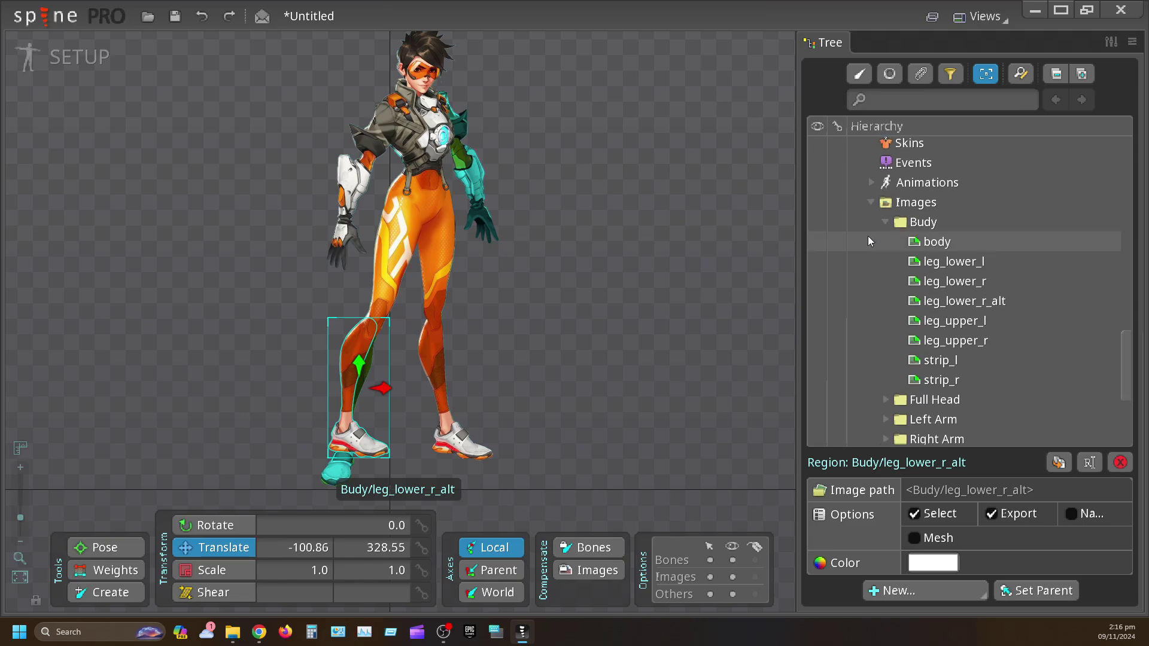
{"action": "mouse_move", "coordinate": [869, 237]}
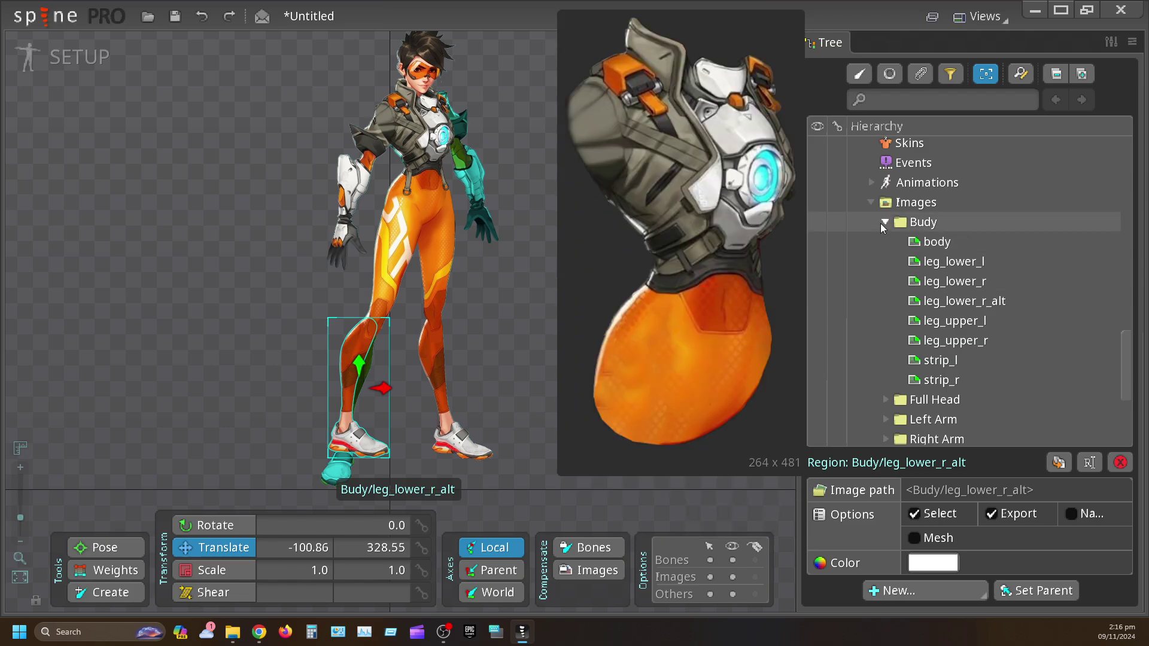
{"action": "left_click", "coordinate": [881, 223]}
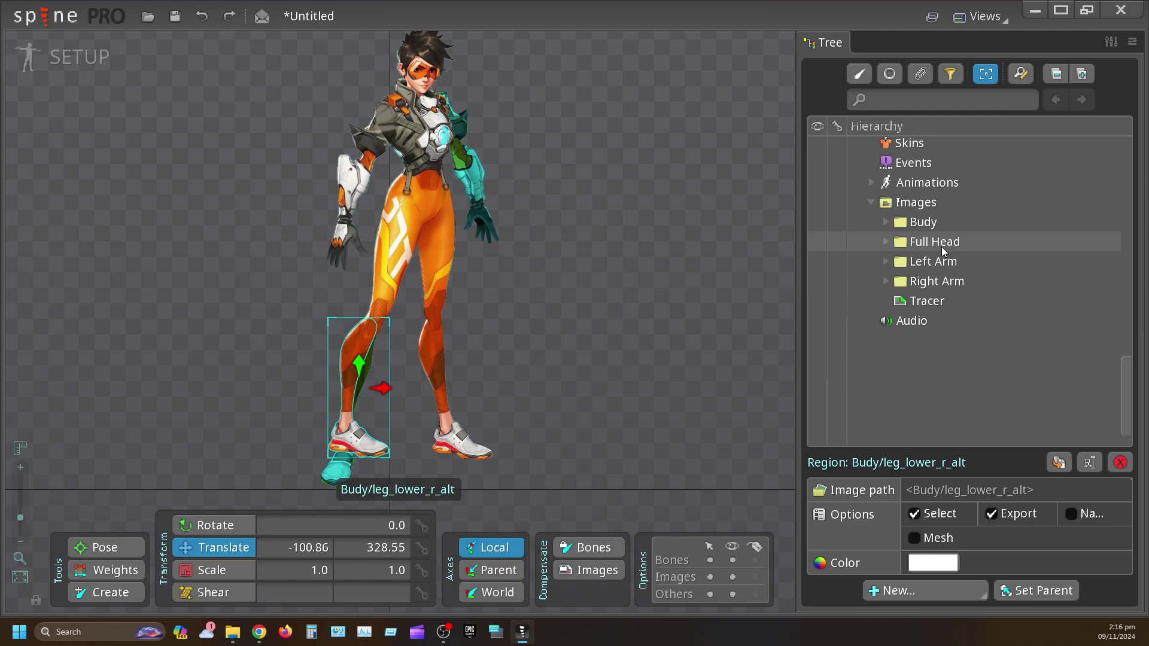
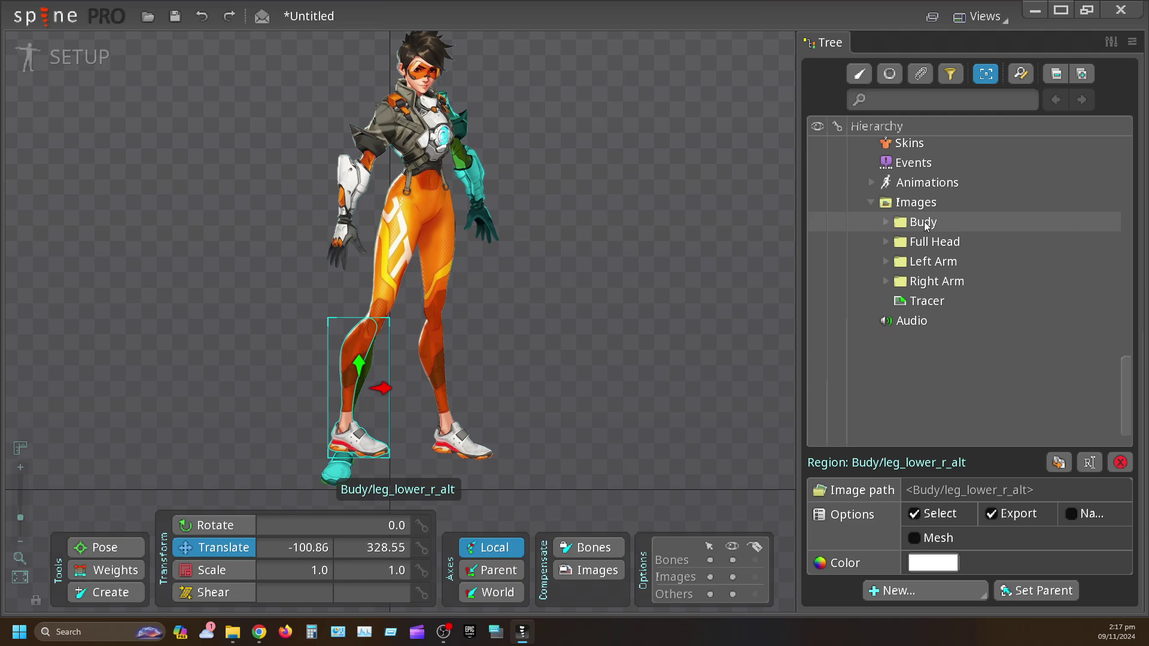
Step: Add all seven Left Arm images, from arm_lower_l to finger5_l, to the canvas beside the character's upper body
{"action": "left_click", "coordinate": [923, 284]}
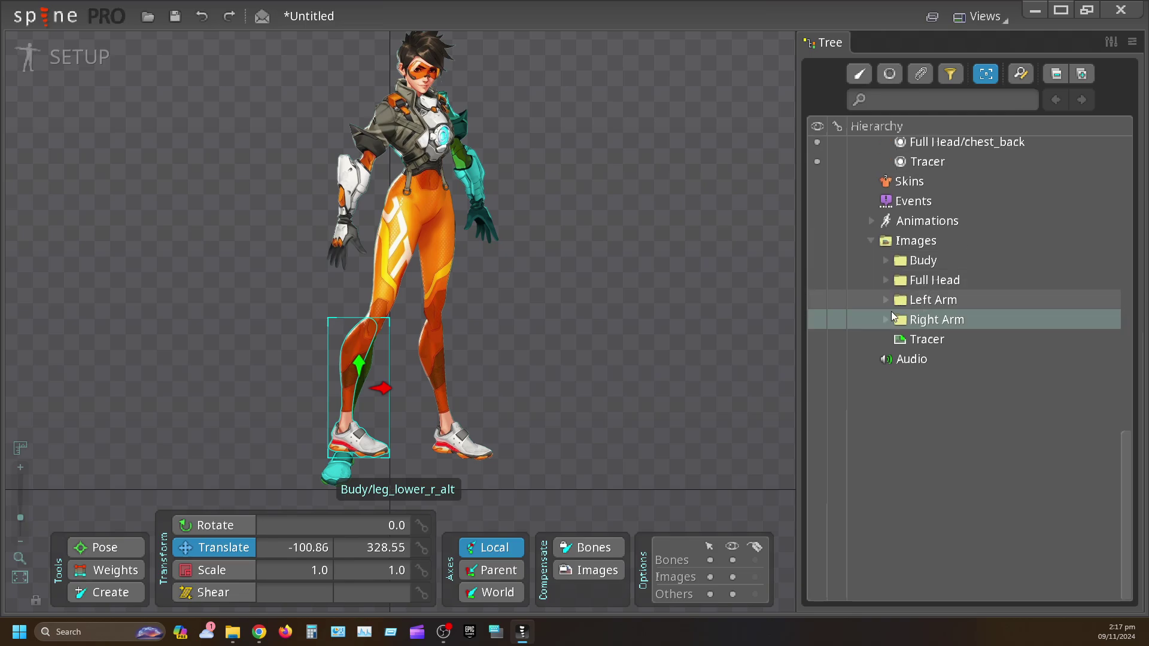
{"action": "left_click", "coordinate": [884, 320]}
{"action": "left_click", "coordinate": [885, 320]}
{"action": "left_click", "coordinate": [886, 300]}
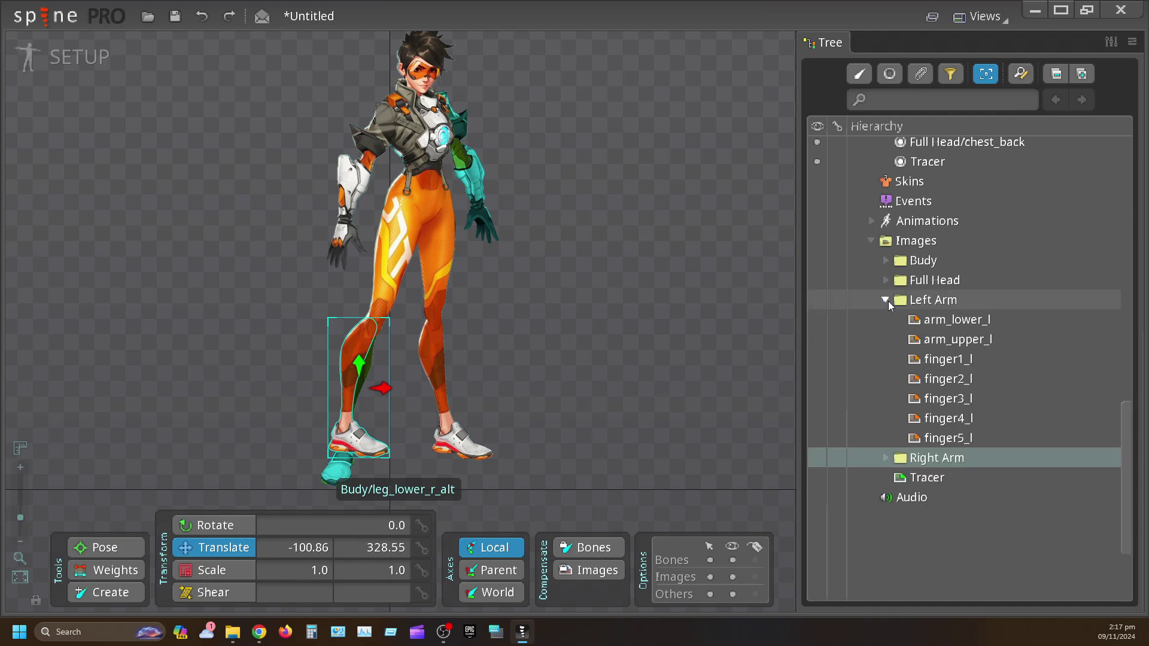
{"action": "left_click", "coordinate": [957, 324]}
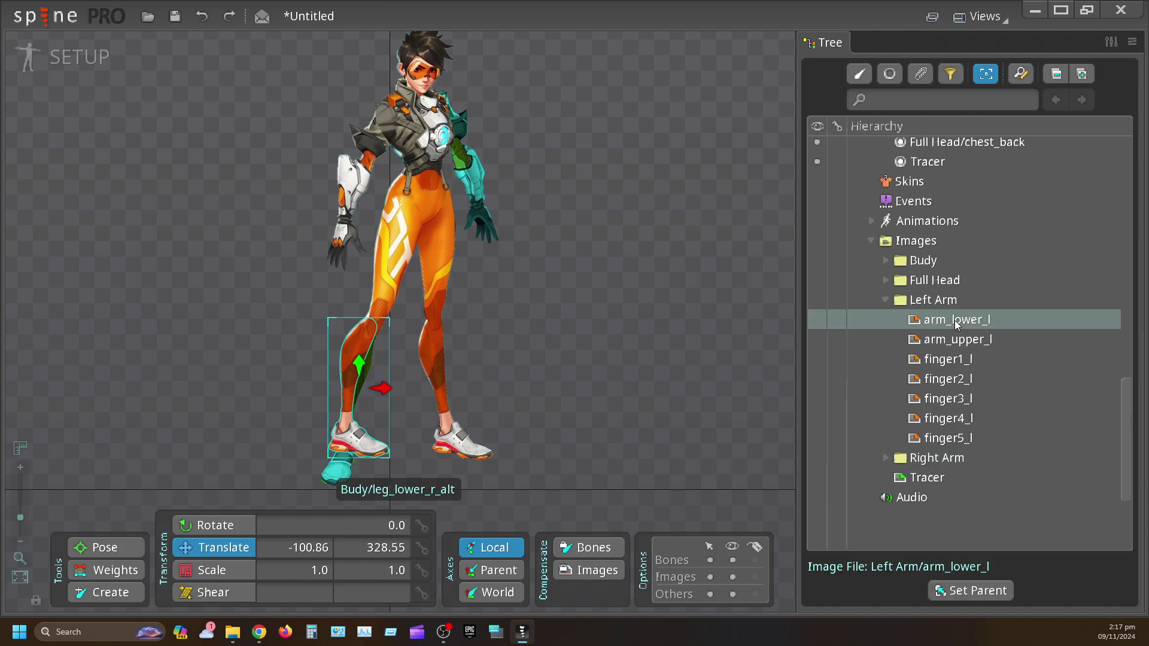
{"action": "left_click", "coordinate": [941, 439], "text": "shift"}
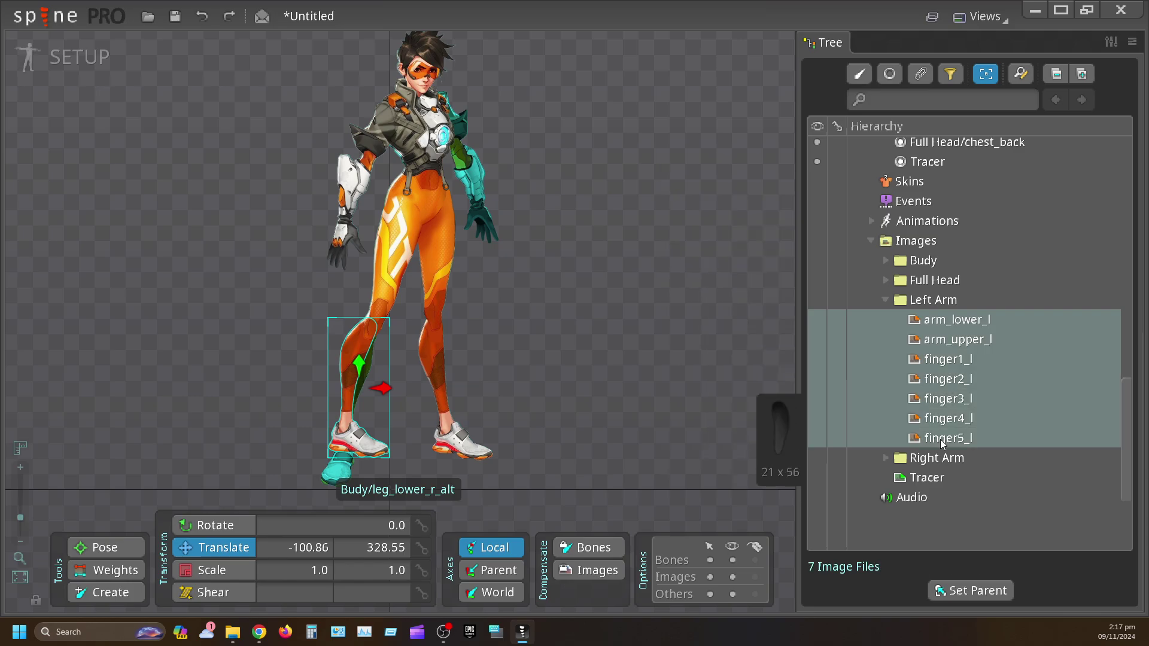
{"action": "left_click_drag", "start_coordinate": [976, 322], "coordinate": [518, 115]}
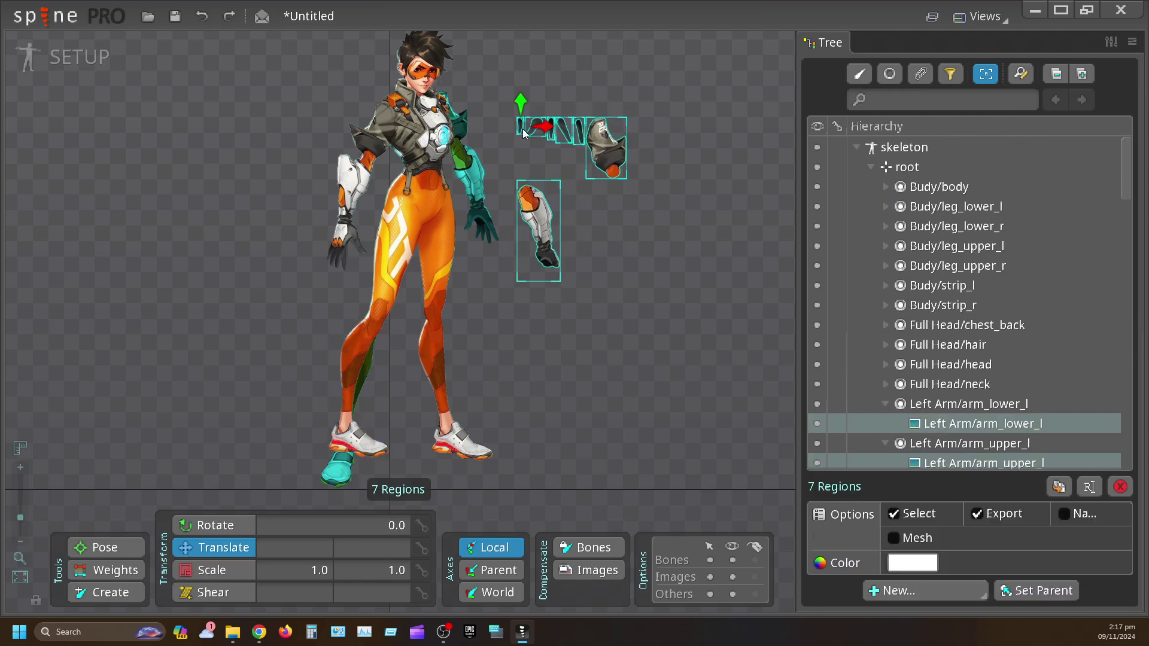
{"action": "scroll", "coordinate": [1070, 268], "scroll_direction": "down", "scroll_amount": 4}
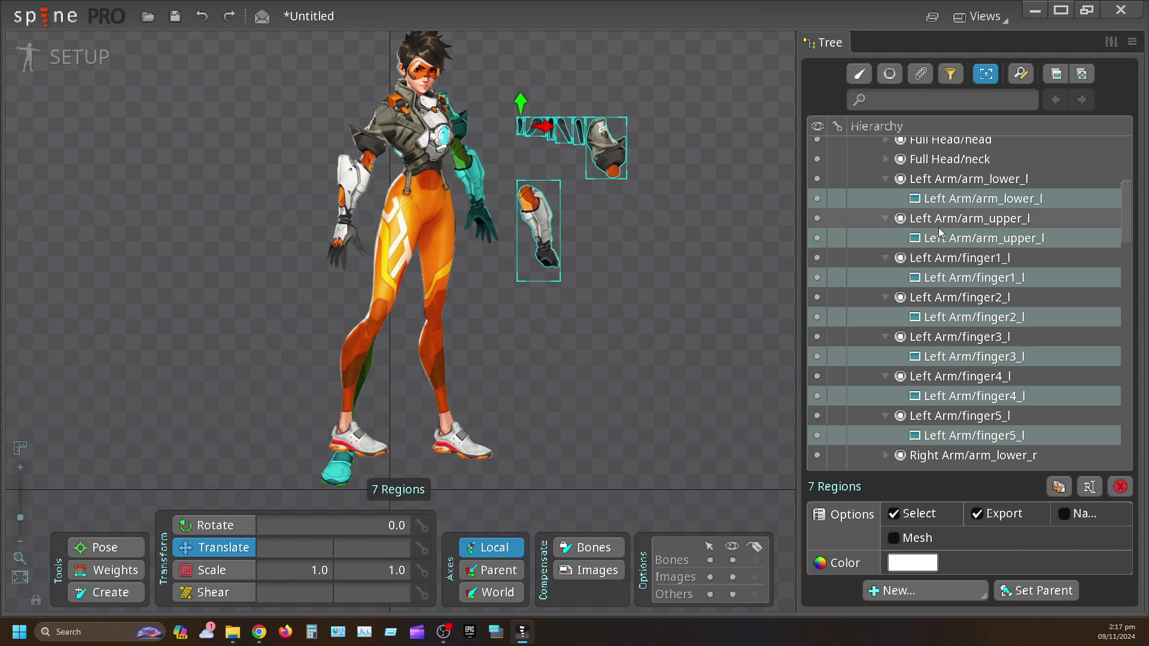
{"action": "scroll", "coordinate": [1029, 280], "scroll_direction": "down", "scroll_amount": 5}
{"action": "scroll", "coordinate": [1028, 280], "scroll_direction": "down", "scroll_amount": 1}
{"action": "scroll", "coordinate": [1028, 280], "scroll_direction": "up", "scroll_amount": 2}
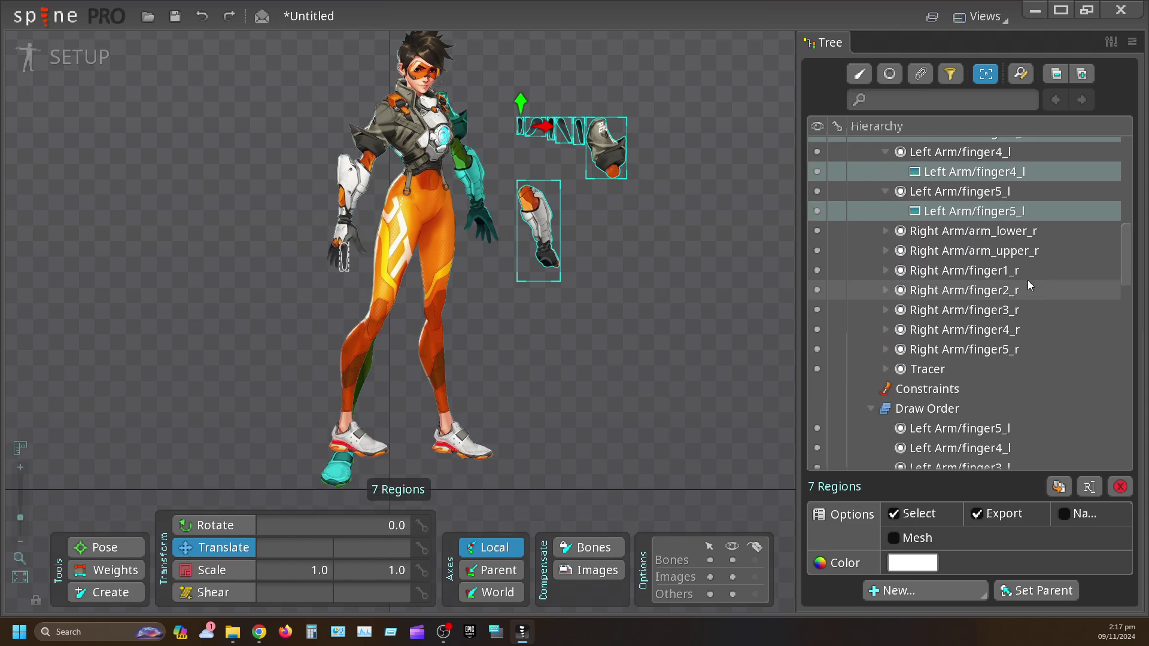
{"action": "scroll", "coordinate": [1028, 280], "scroll_direction": "up", "scroll_amount": 3}
{"action": "scroll", "coordinate": [1028, 280], "scroll_direction": "up", "scroll_amount": 2}
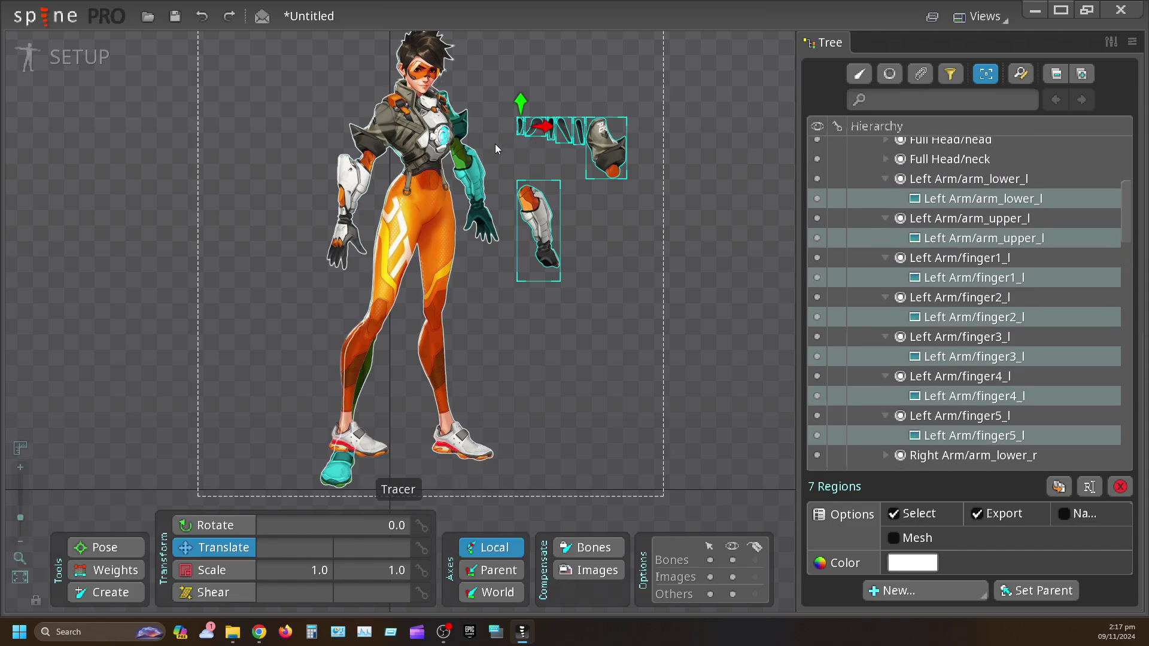
Step: Move the finger5_l image away from the other loose finger images to just below the loose left forearm image
{"action": "left_click", "coordinate": [542, 231]}
{"action": "left_click_drag", "start_coordinate": [576, 221], "coordinate": [523, 113]}
{"action": "scroll", "coordinate": [523, 113], "scroll_direction": "up", "scroll_amount": 1}
{"action": "scroll", "coordinate": [523, 111], "scroll_direction": "up", "scroll_amount": 5}
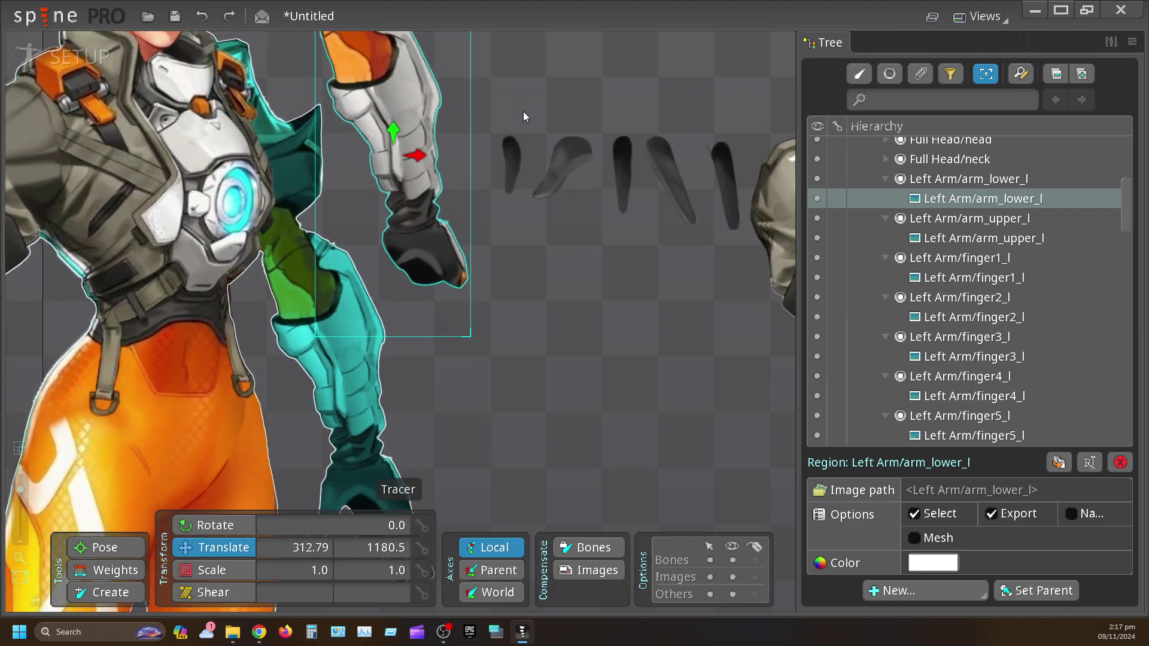
{"action": "left_click", "coordinate": [508, 162]}
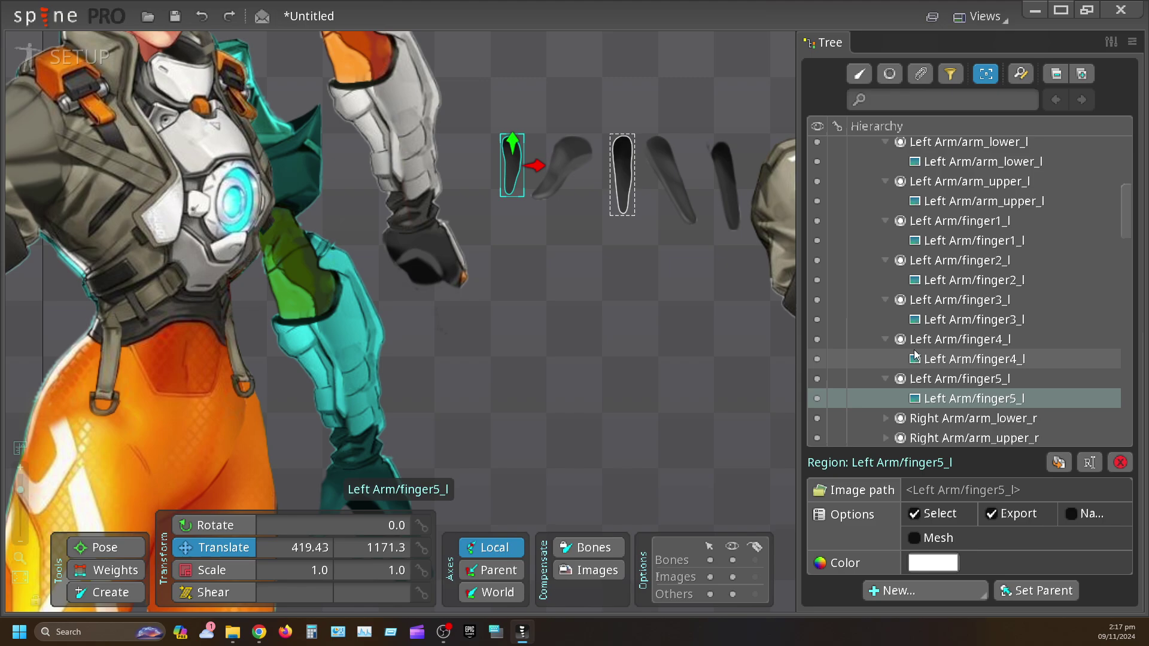
{"action": "left_click_drag", "start_coordinate": [504, 172], "coordinate": [413, 323]}
{"action": "left_click_drag", "start_coordinate": [527, 281], "coordinate": [555, 161]}
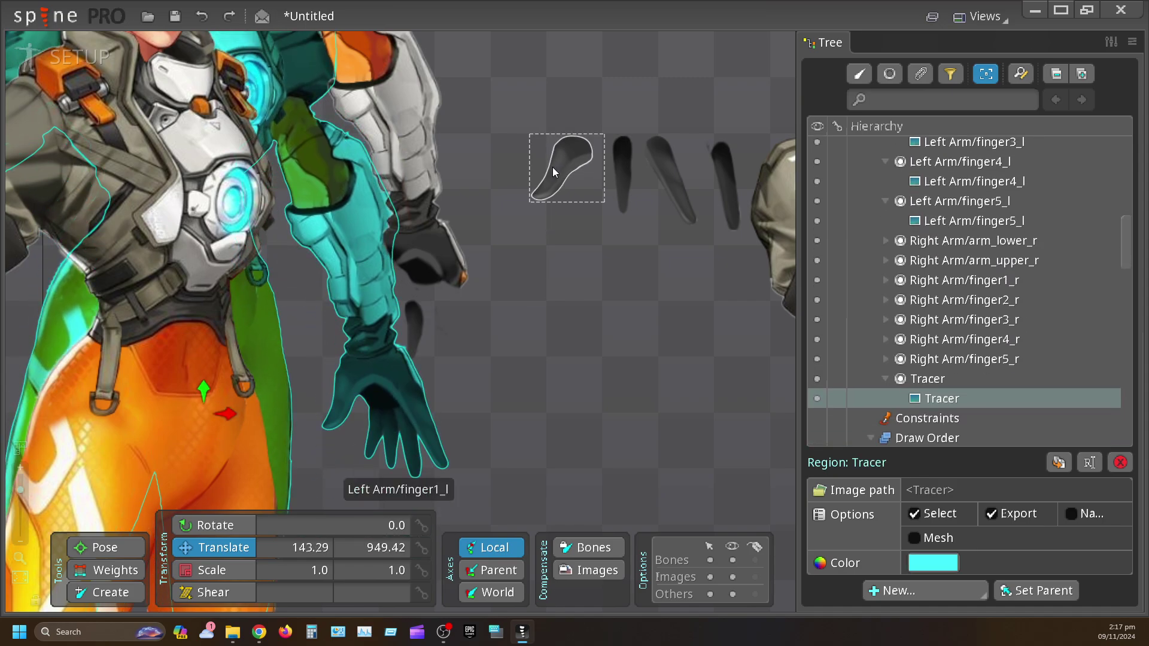
Step: Align arm_lower_l over the reference's left forearm at about X 263, Y 969 and arm_upper_l over its upper arm at about X 188, Y 1186
{"action": "left_click", "coordinate": [402, 147]}
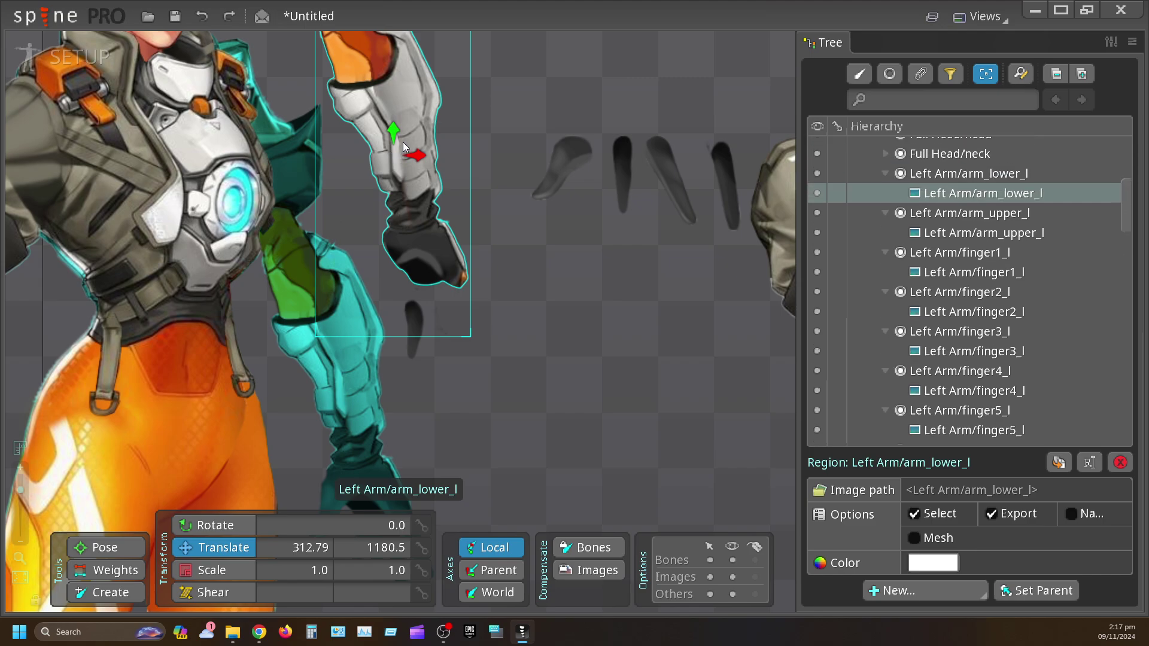
{"action": "left_click_drag", "start_coordinate": [404, 146], "coordinate": [351, 368]}
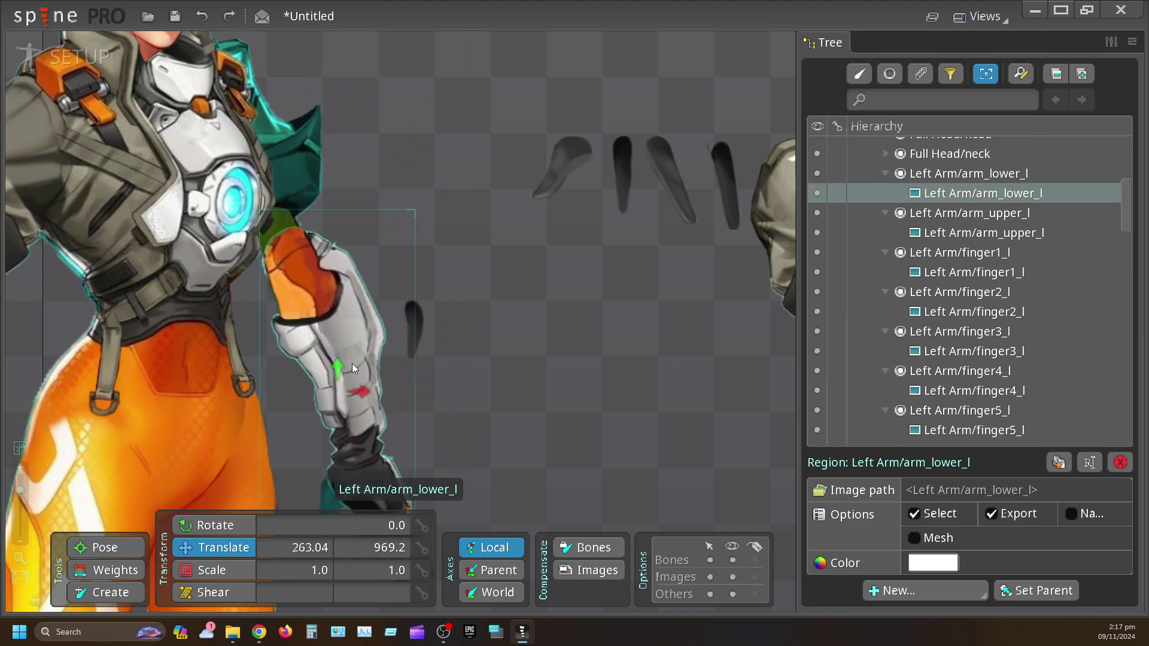
{"action": "left_click_drag", "start_coordinate": [784, 226], "coordinate": [210, 131]}
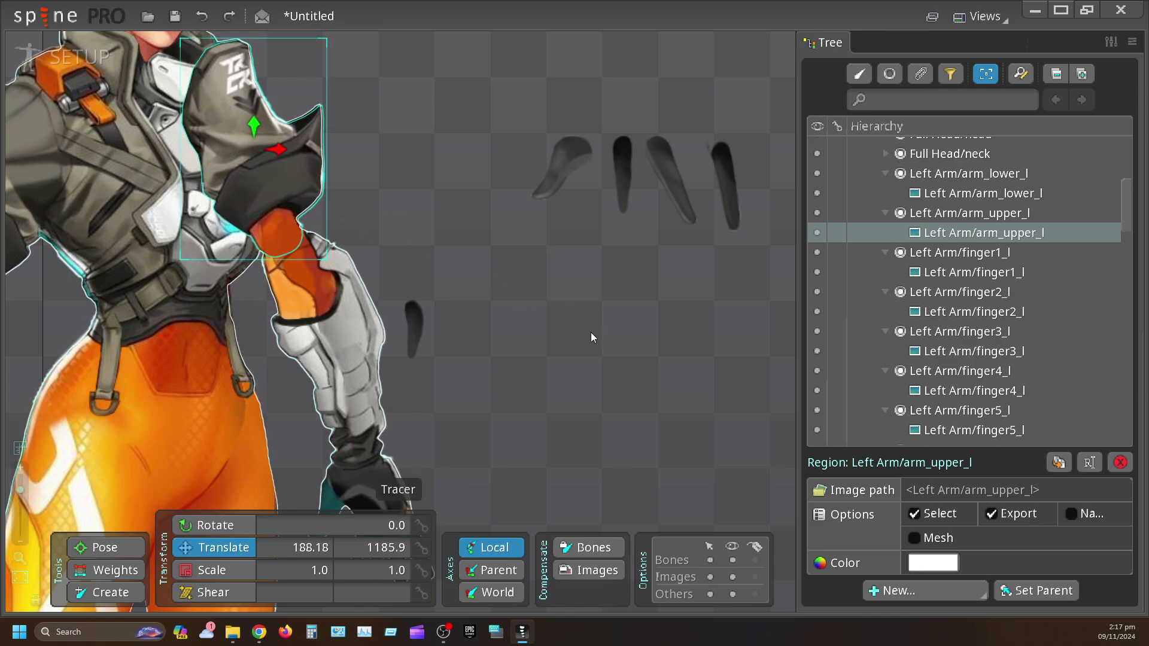
Step: Place finger5_l over the little finger of the reference's left hand at about X 282, Y 835
{"action": "left_click_drag", "start_coordinate": [591, 332], "coordinate": [673, 98]}
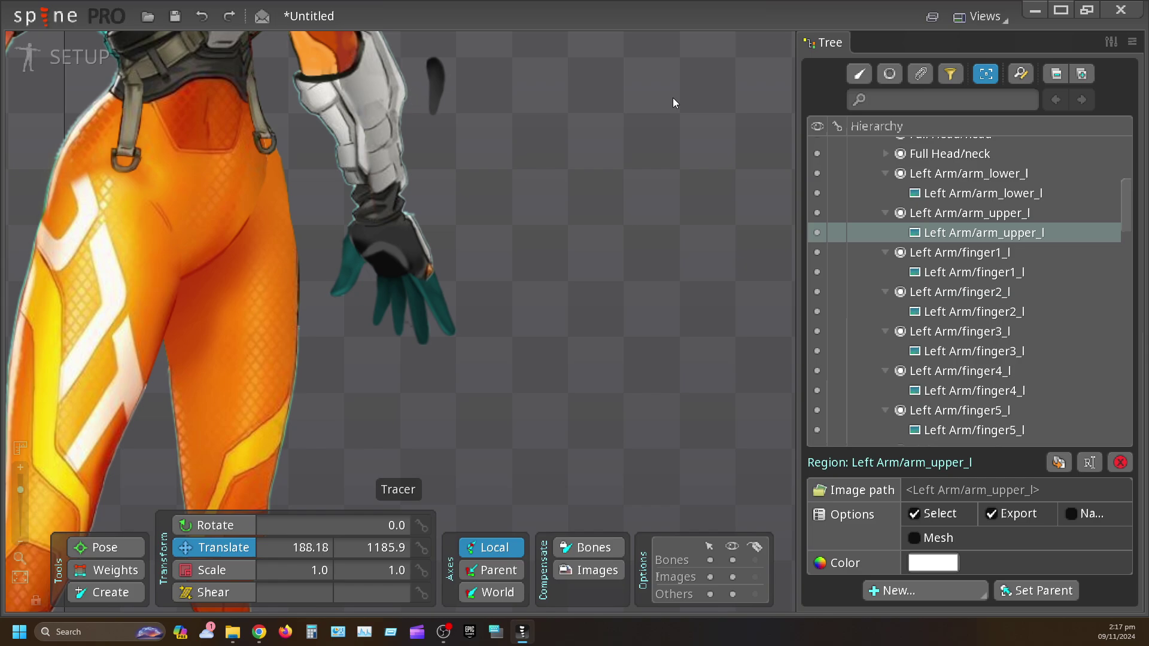
{"action": "left_click", "coordinate": [429, 64]}
{"action": "left_click_drag", "start_coordinate": [429, 63], "coordinate": [375, 277]}
{"action": "left_click_drag", "start_coordinate": [713, 94], "coordinate": [665, 310]}
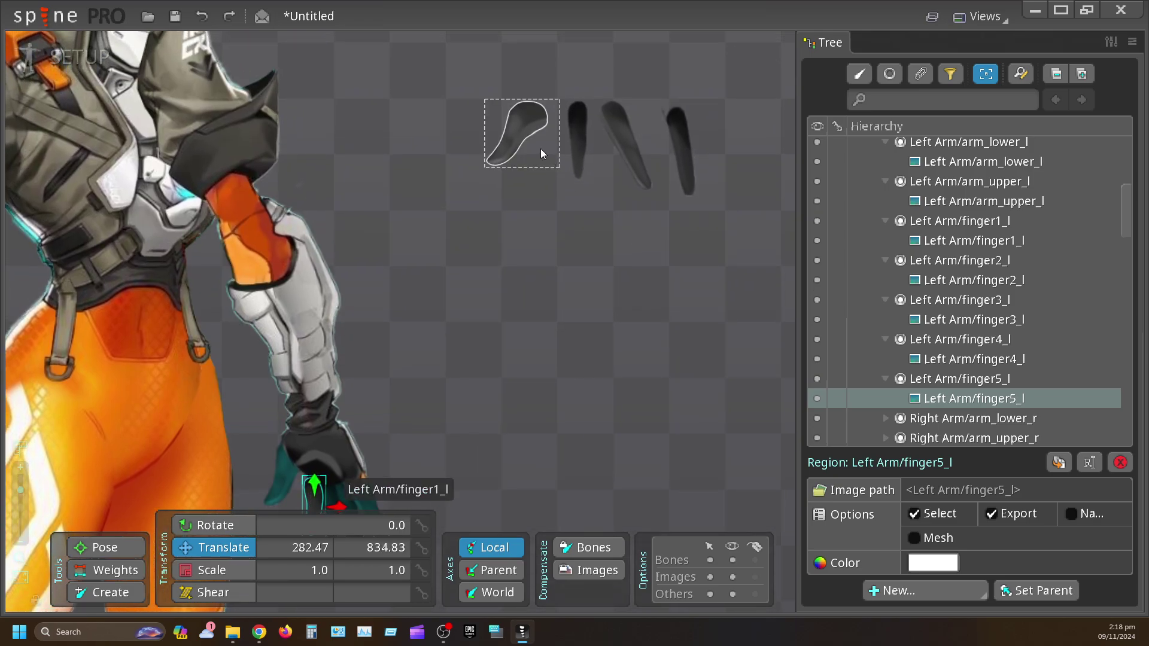
Step: Bring finger1_l to the left wrist and move finger2_l, finger3_l and finger4_l together close to the left hand
{"action": "left_click_drag", "start_coordinate": [541, 152], "coordinate": [370, 412]}
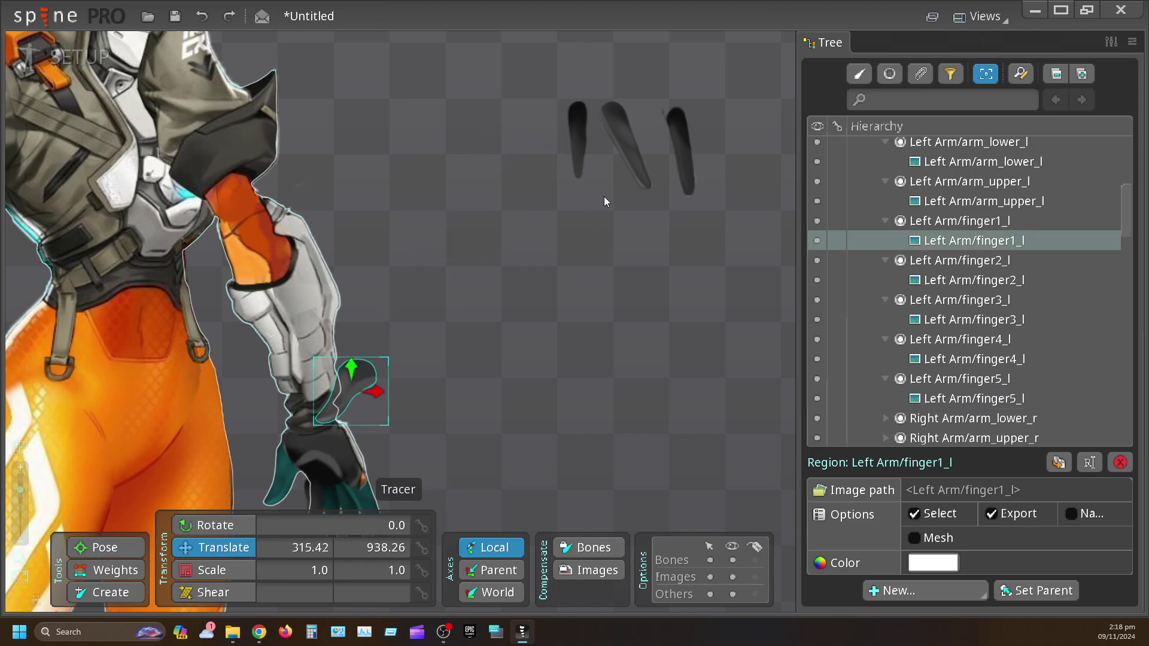
{"action": "left_click", "coordinate": [577, 118]}
{"action": "left_click", "coordinate": [623, 131], "text": "ctrl"}
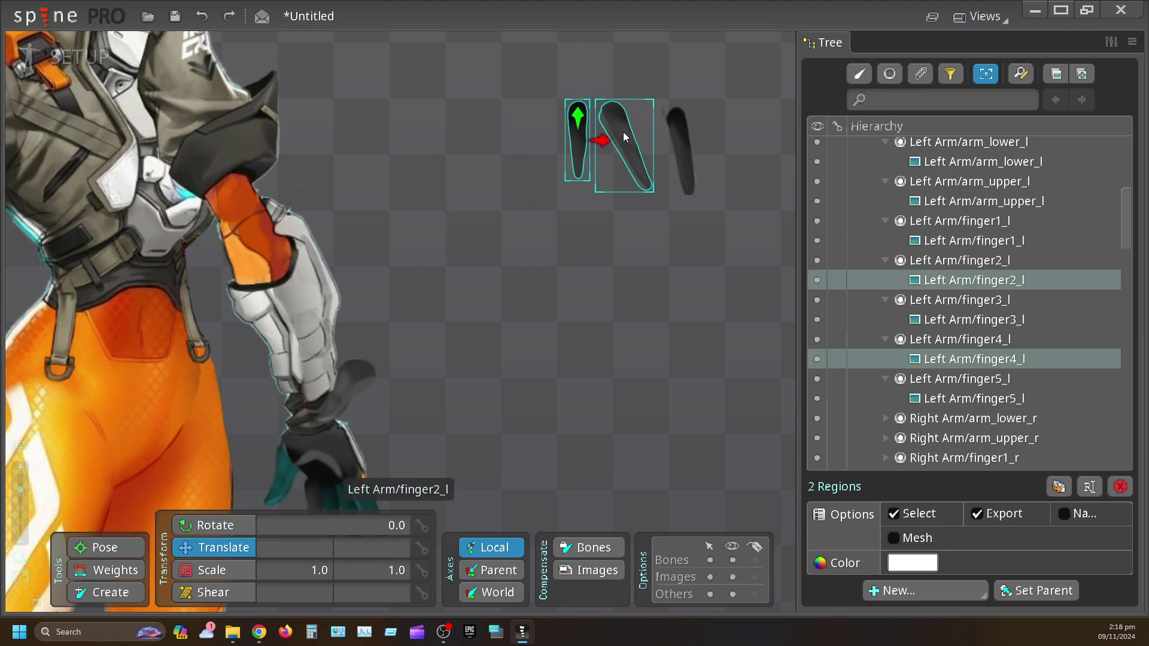
{"action": "left_click", "coordinate": [680, 132], "text": "ctrl"}
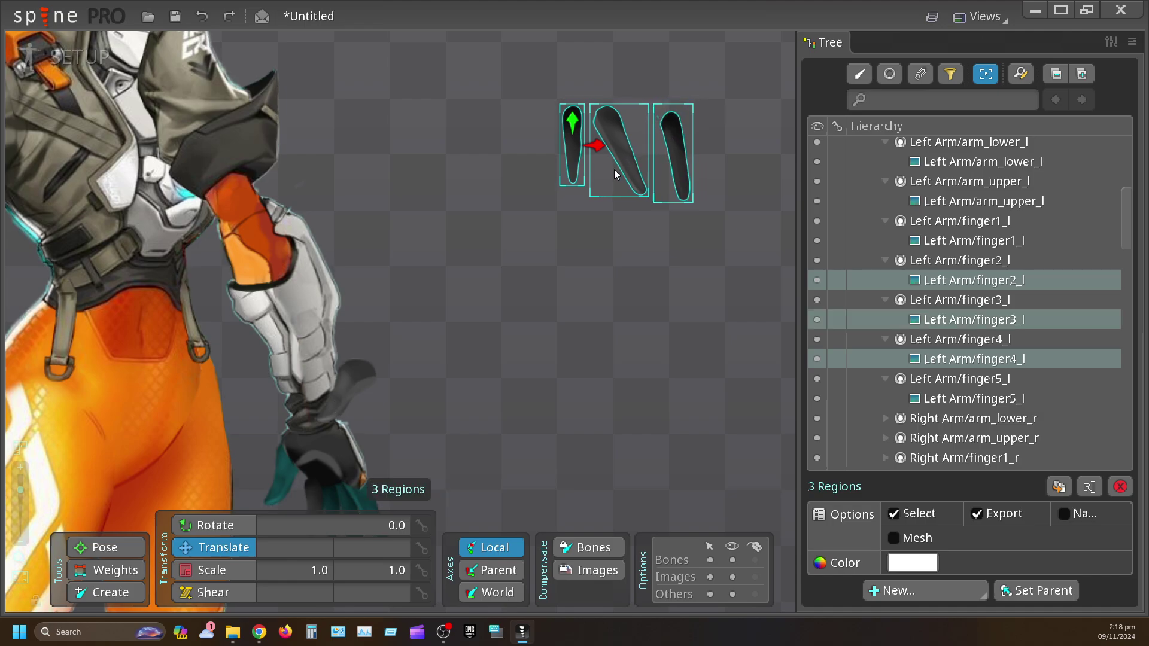
{"action": "left_click_drag", "start_coordinate": [614, 170], "coordinate": [382, 422]}
{"action": "left_click_drag", "start_coordinate": [535, 425], "coordinate": [615, 156]}
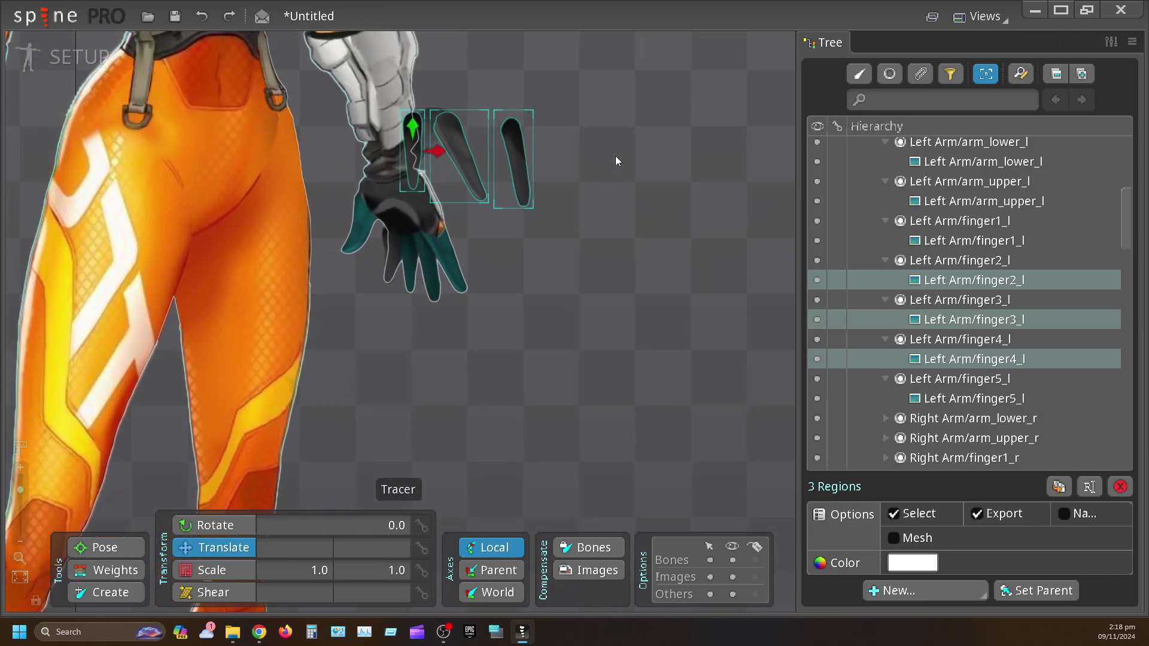
{"action": "left_click_drag", "start_coordinate": [465, 172], "coordinate": [401, 257]}
Step: Align finger3_l, finger4_l at about X 298, Y 834 and finger2_l at about X 326, Y 840 over the left hand's reference fingers
{"action": "left_click", "coordinate": [455, 343]}
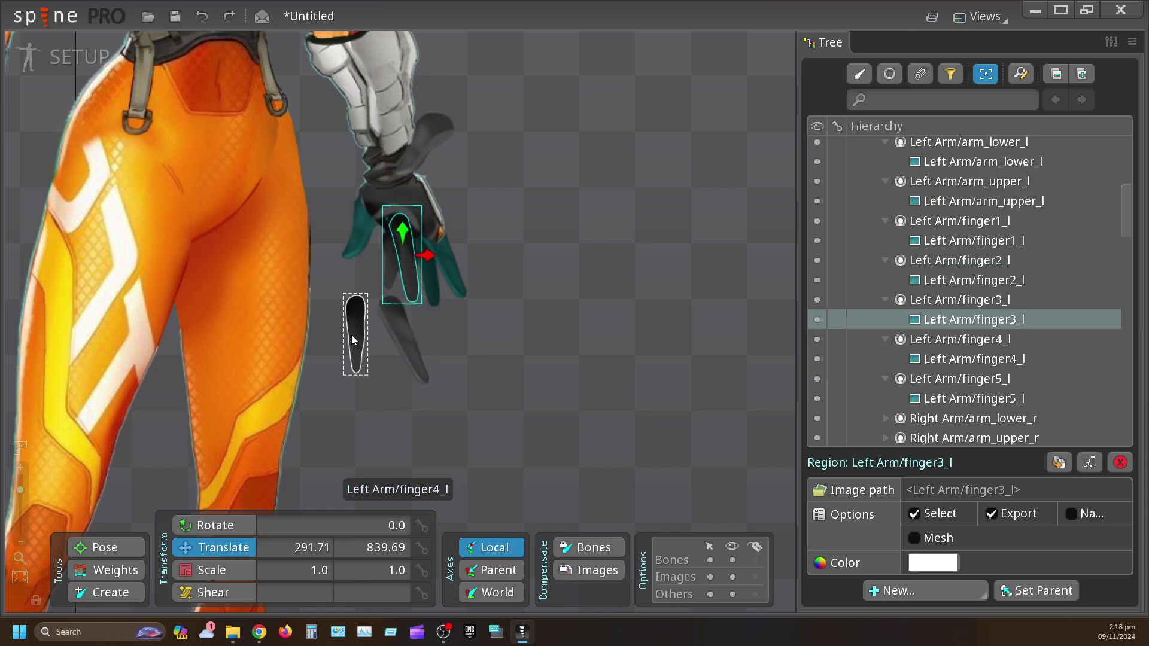
{"action": "left_click_drag", "start_coordinate": [352, 340], "coordinate": [412, 267]}
{"action": "left_click", "coordinate": [414, 264]}
{"action": "left_click", "coordinate": [396, 290]}
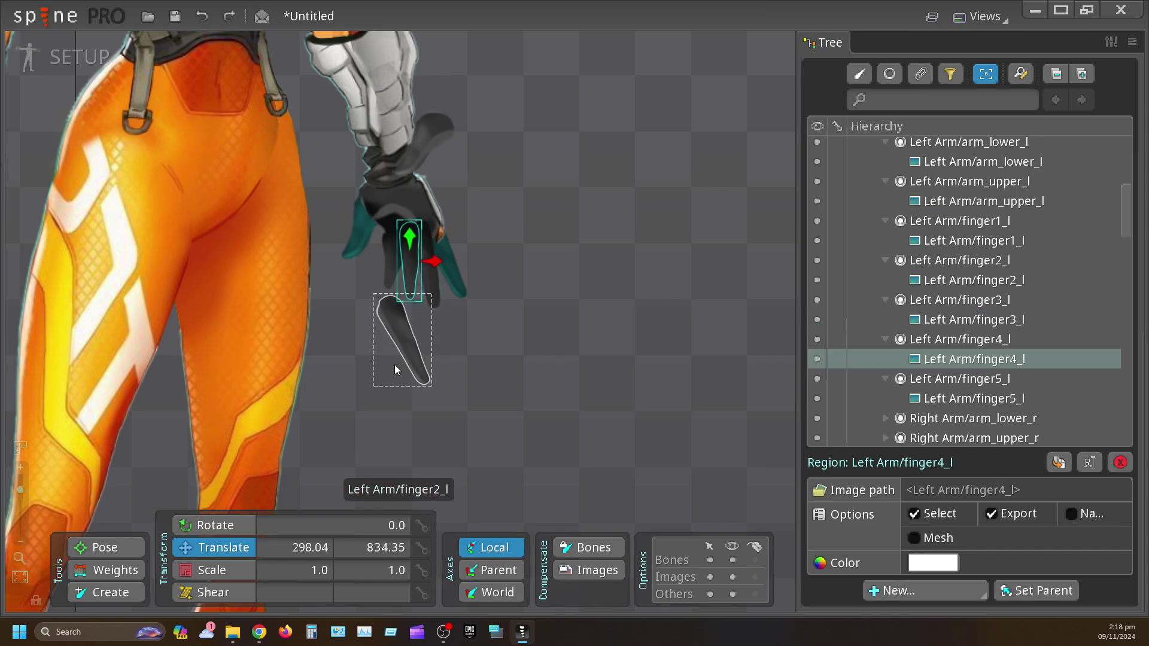
{"action": "left_click_drag", "start_coordinate": [402, 351], "coordinate": [442, 254]}
Step: Place finger1_l over the left hand's thumb and rotate it to about 10.7 degrees to match the reference
{"action": "left_click_drag", "start_coordinate": [418, 133], "coordinate": [366, 222]}
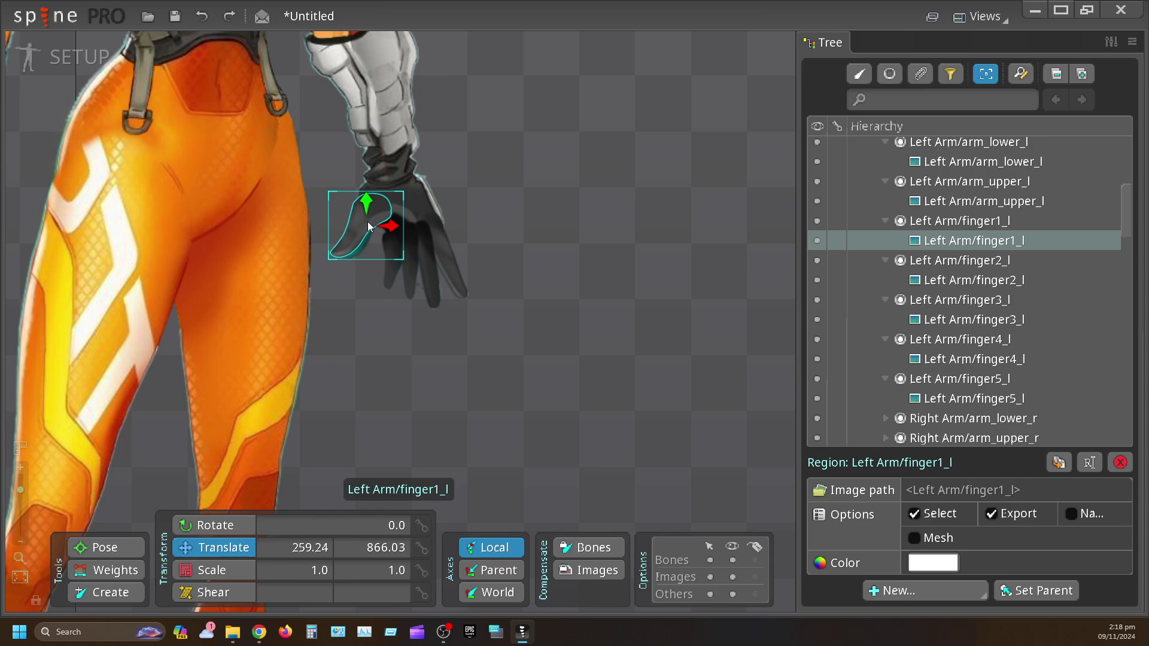
{"action": "key", "text": "c"}
{"action": "mouse_move", "coordinate": [375, 239]}
{"action": "left_mouse_down"}
{"action": "mouse_move", "coordinate": [385, 224]}
{"action": "mouse_move", "coordinate": [363, 225]}
{"action": "left_mouse_up"}
{"action": "key", "text": "v"}
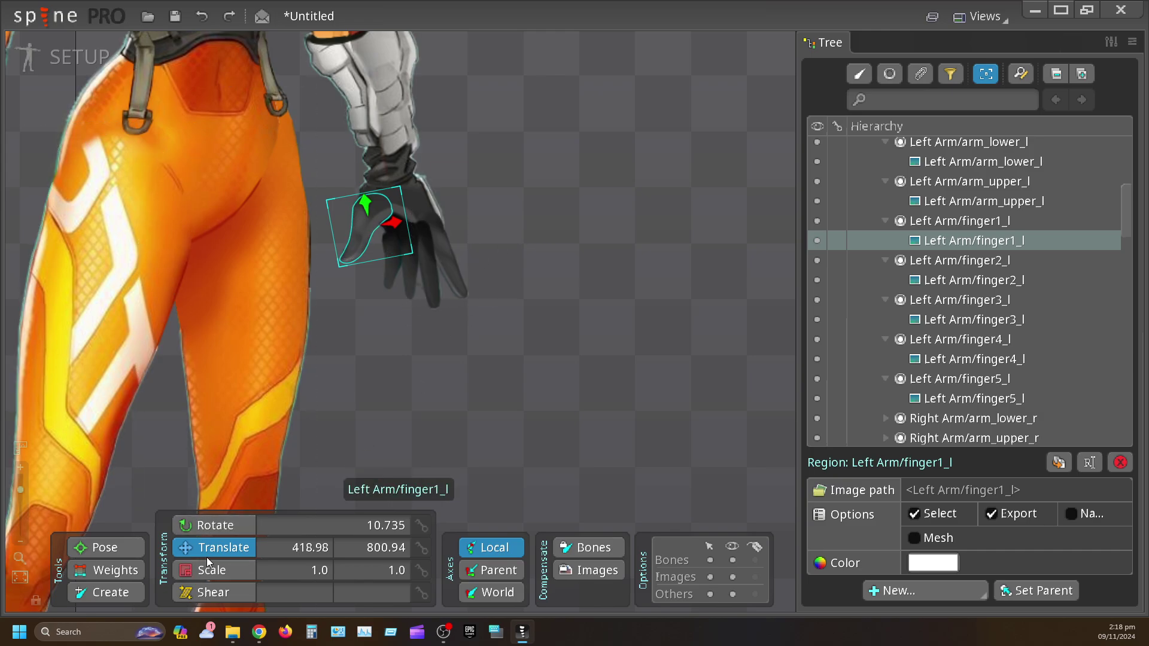
{"action": "key", "text": "c"}
{"action": "key", "text": "v"}
{"action": "key", "text": "c"}
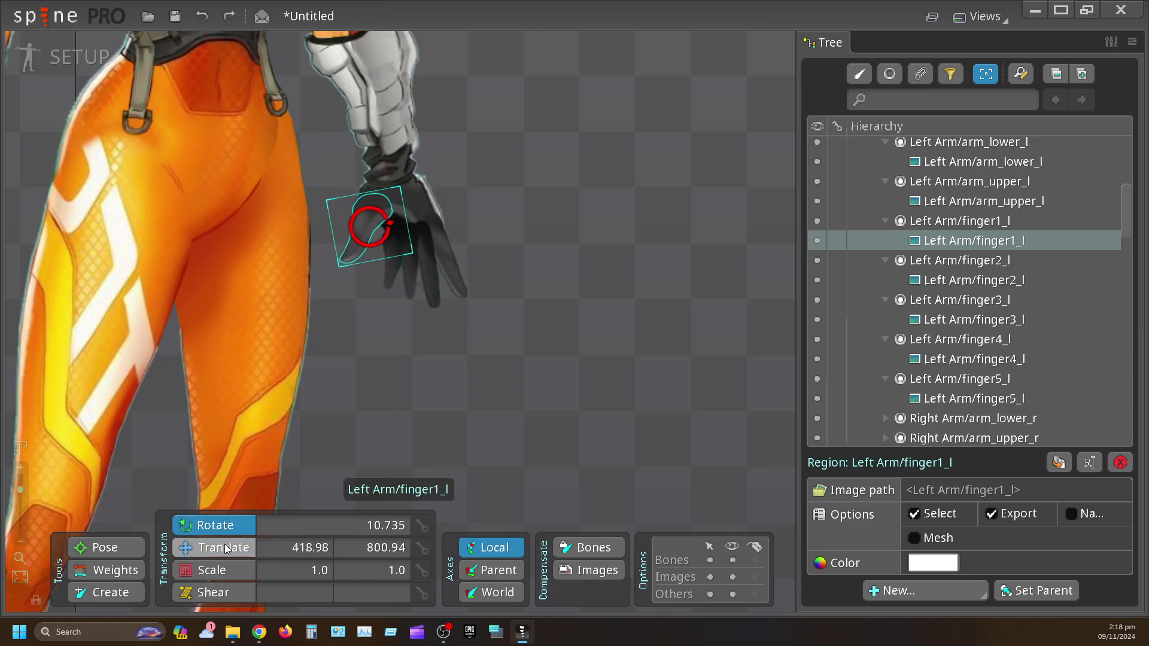
{"action": "key", "text": "v"}
{"action": "key", "text": "c"}
{"action": "key", "text": "v"}
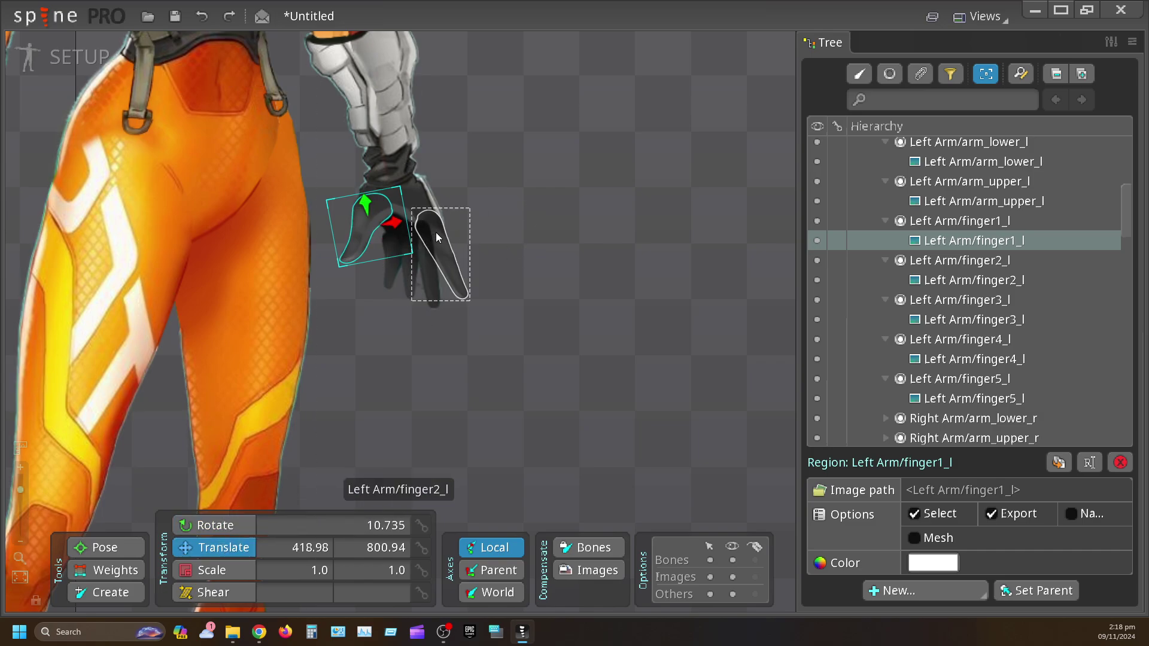
Step: Collapse the seven Left Arm slots, from arm_lower_l to finger5_l, in the hierarchy
{"action": "scroll", "coordinate": [967, 232], "scroll_direction": "up", "scroll_amount": 4}
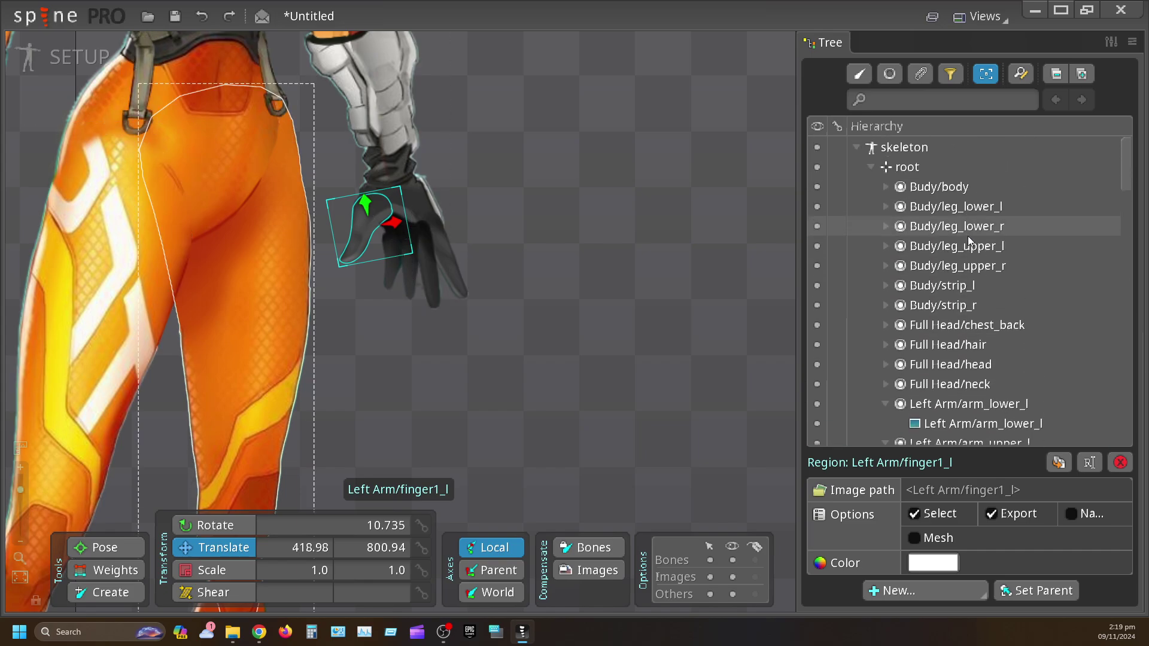
{"action": "scroll", "coordinate": [968, 235], "scroll_direction": "down", "scroll_amount": 2}
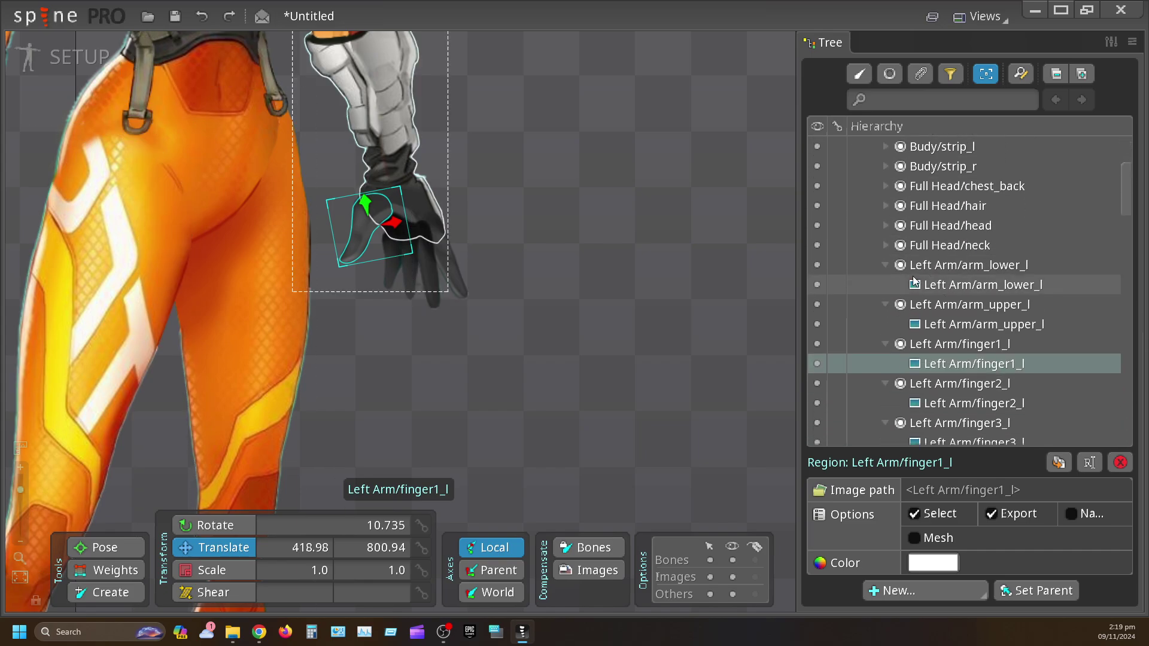
{"action": "left_click", "coordinate": [886, 266]}
{"action": "left_click", "coordinate": [887, 285]}
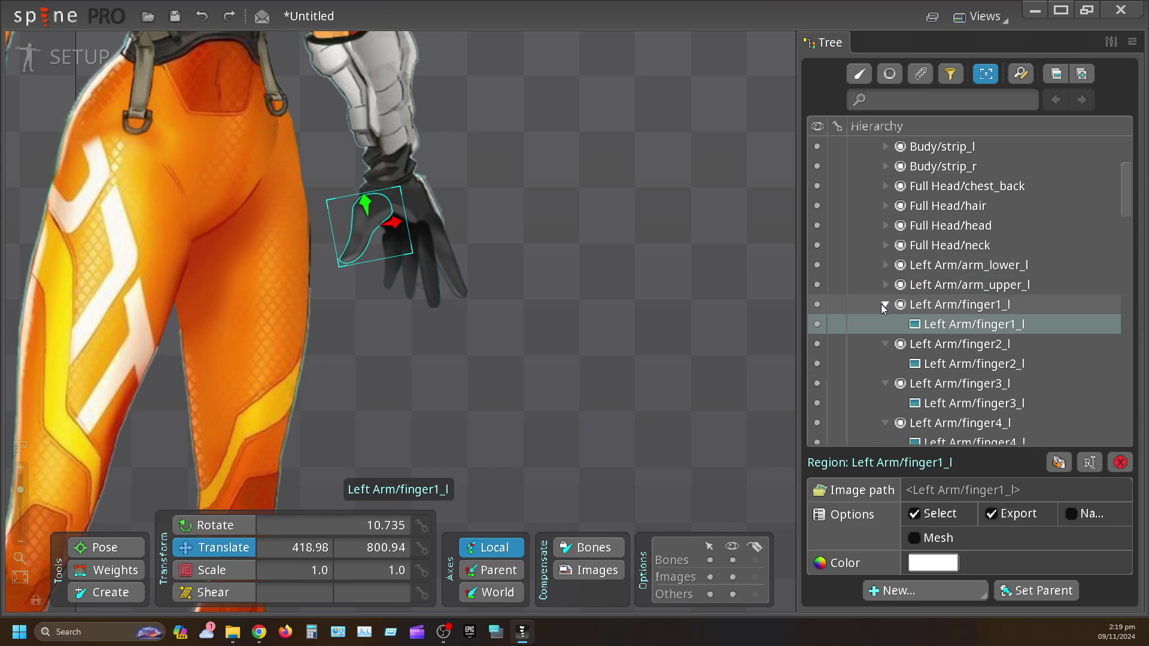
{"action": "left_click", "coordinate": [885, 304]}
{"action": "left_click", "coordinate": [886, 324]}
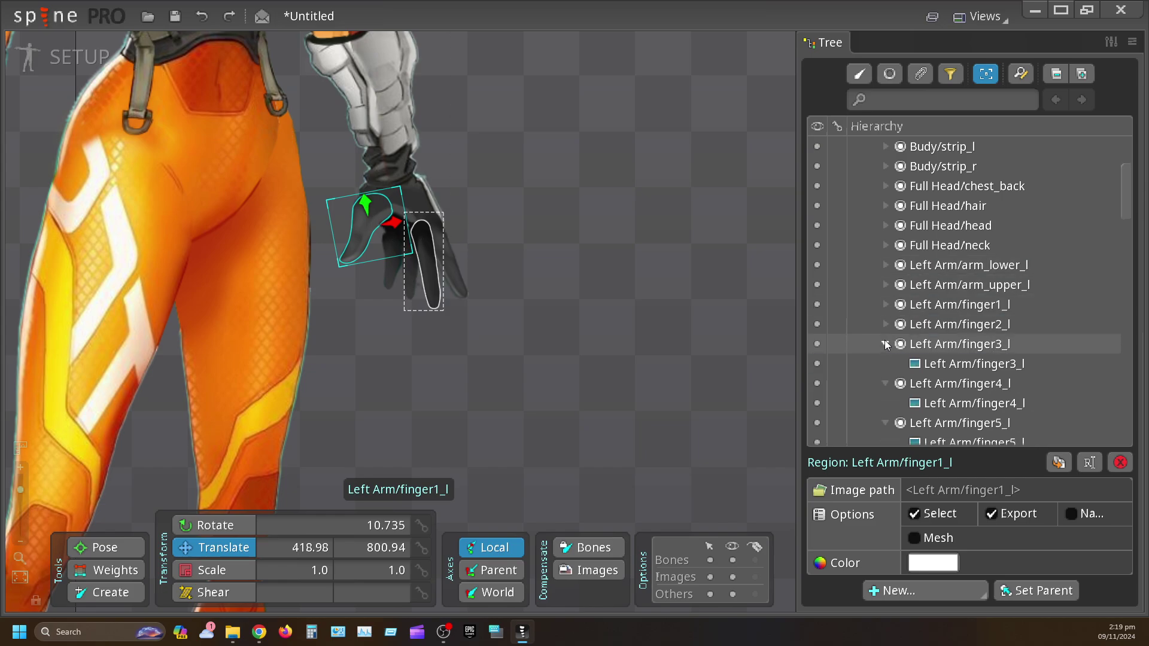
{"action": "left_click", "coordinate": [885, 344]}
{"action": "left_click", "coordinate": [885, 364]}
{"action": "left_click", "coordinate": [885, 383]}
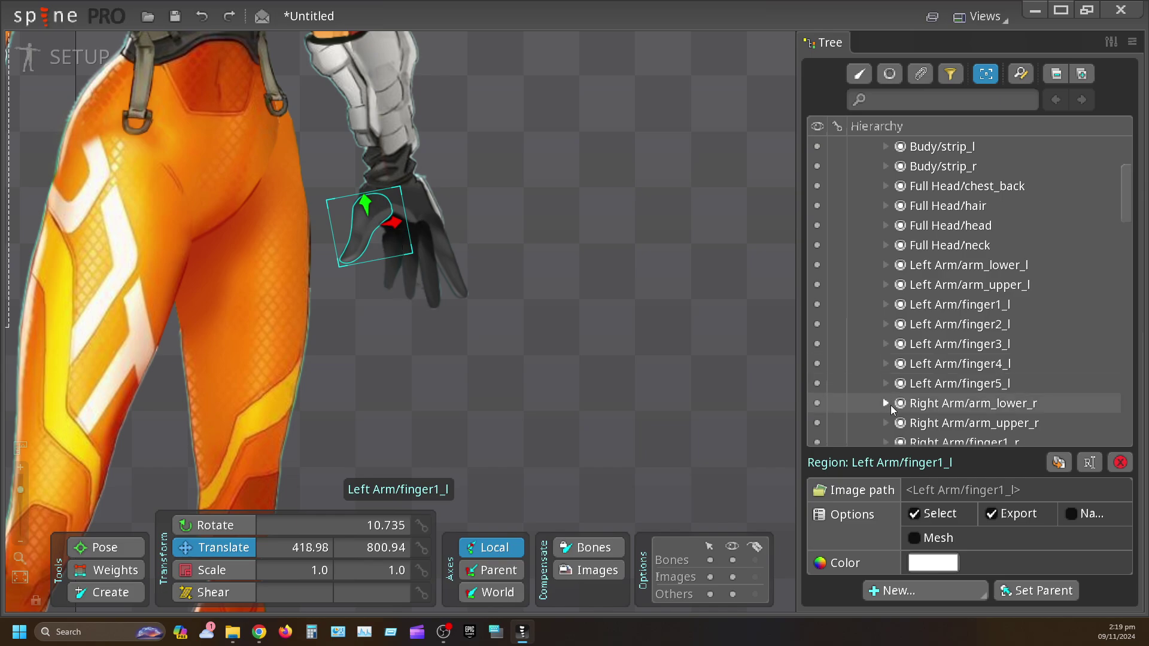
Step: Move arm_lower_l above the finger slots in the draw order, with finger1_l directly above it
{"action": "scroll", "coordinate": [965, 358], "scroll_direction": "down", "scroll_amount": 7}
{"action": "scroll", "coordinate": [966, 358], "scroll_direction": "up", "scroll_amount": 3}
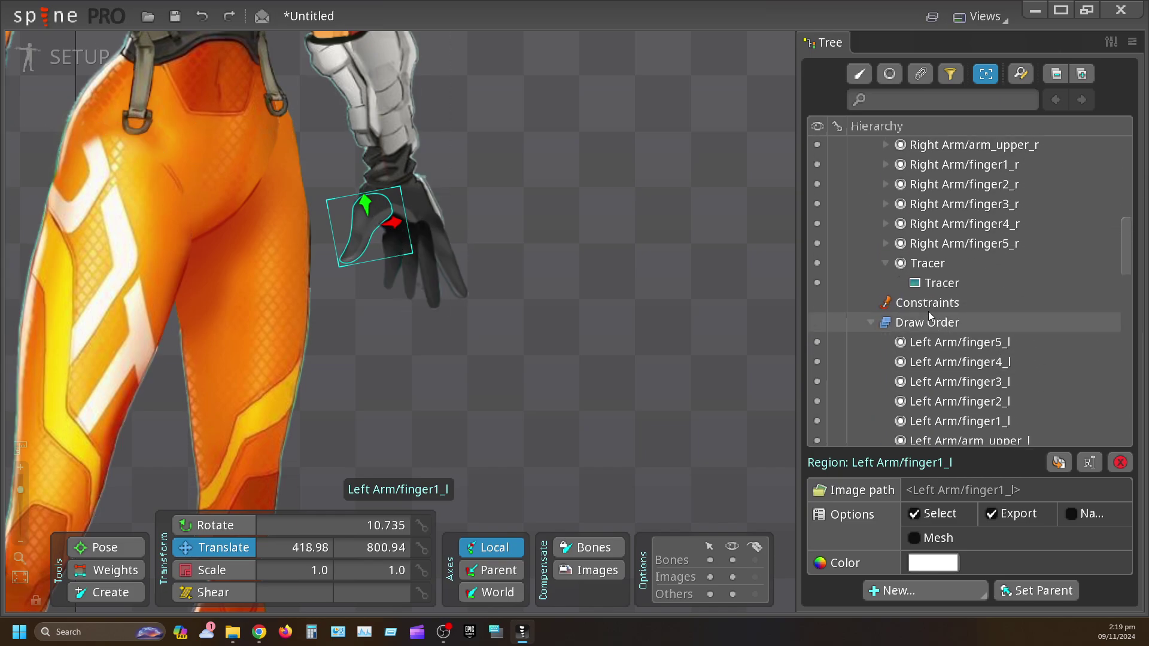
{"action": "left_click", "coordinate": [886, 263]}
{"action": "scroll", "coordinate": [1002, 353], "scroll_direction": "down", "scroll_amount": 6}
{"action": "scroll", "coordinate": [969, 339], "scroll_direction": "down", "scroll_amount": 2}
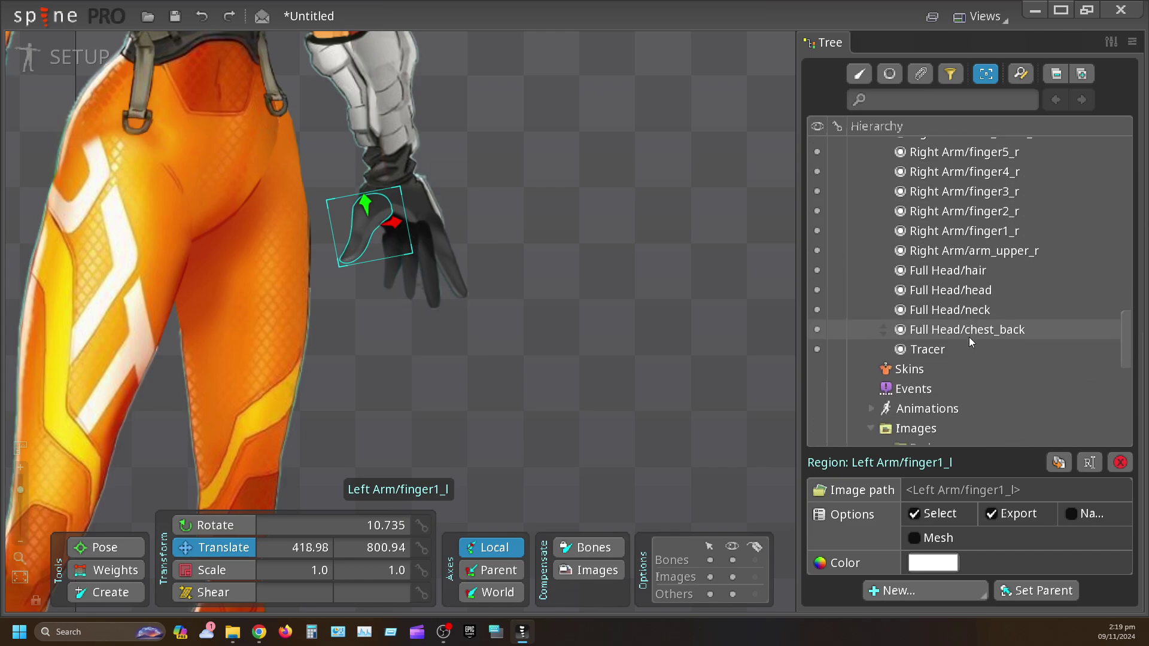
{"action": "scroll", "coordinate": [975, 233], "scroll_direction": "up", "scroll_amount": 2}
{"action": "scroll", "coordinate": [977, 234], "scroll_direction": "up", "scroll_amount": 6}
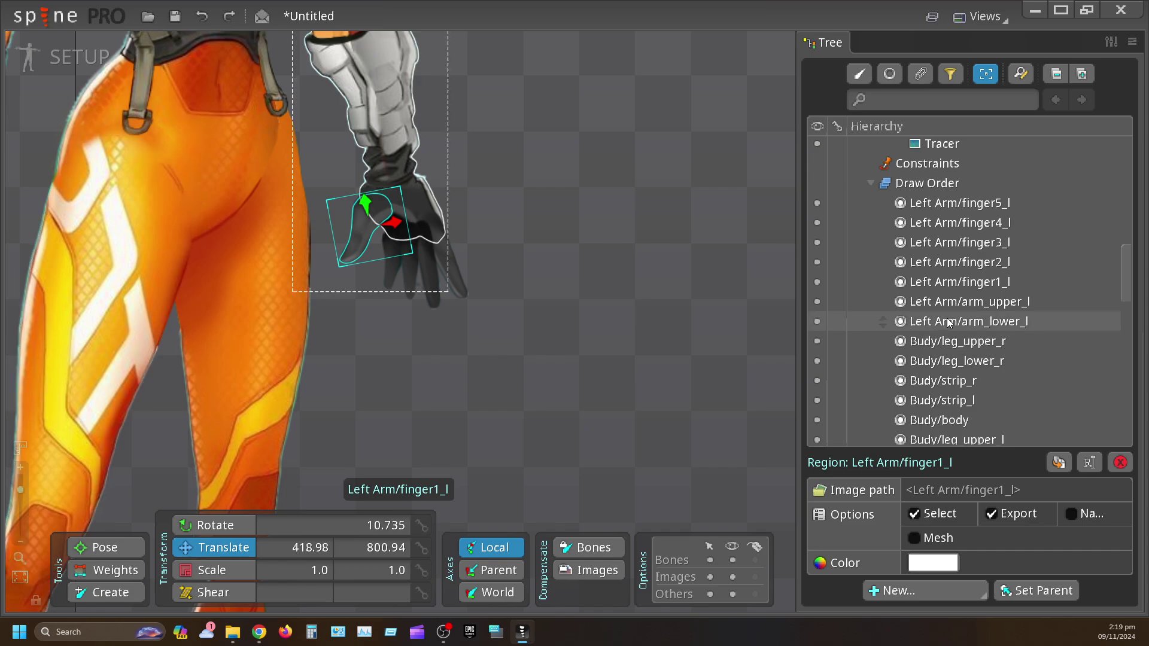
{"action": "left_click_drag", "start_coordinate": [949, 323], "coordinate": [952, 201]}
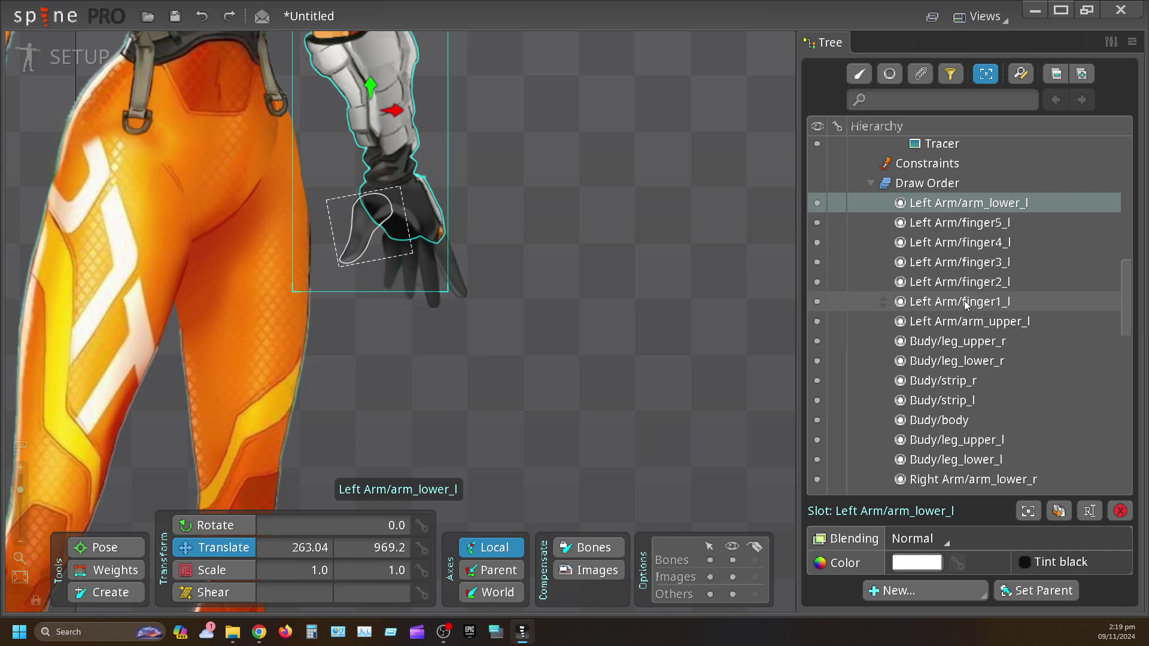
{"action": "left_click_drag", "start_coordinate": [964, 300], "coordinate": [968, 198]}
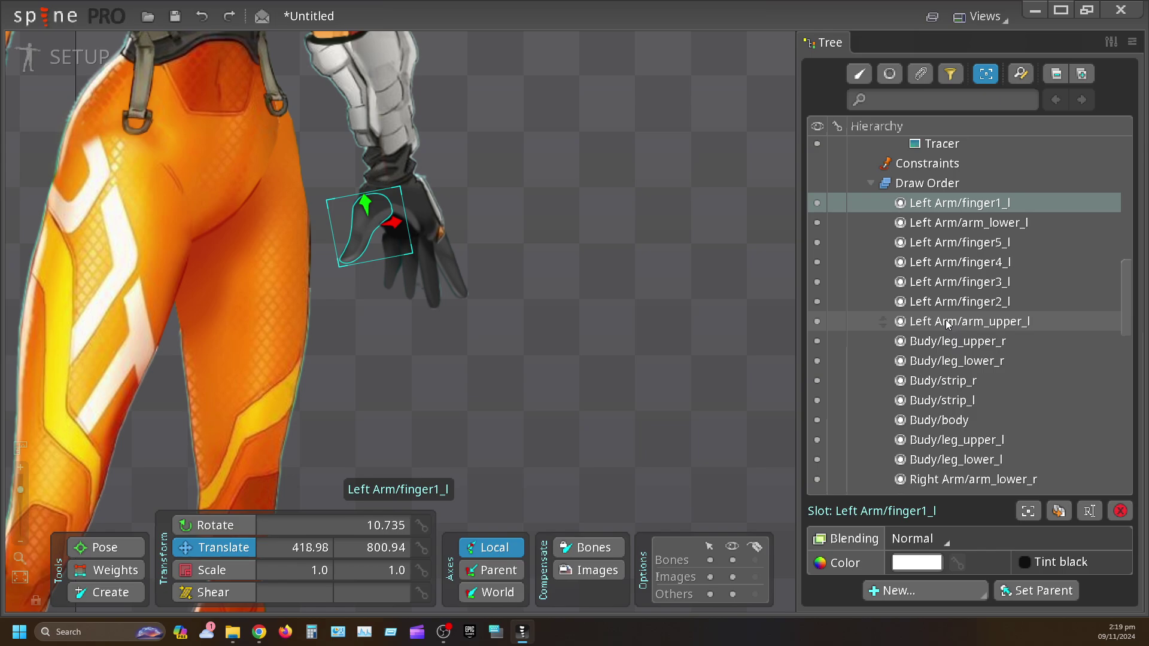
Step: Reorder finger2_l, finger3_l and finger4_l in sequence directly below arm_lower_l and above finger5_l in the draw order
{"action": "mouse_move", "coordinate": [949, 324]}
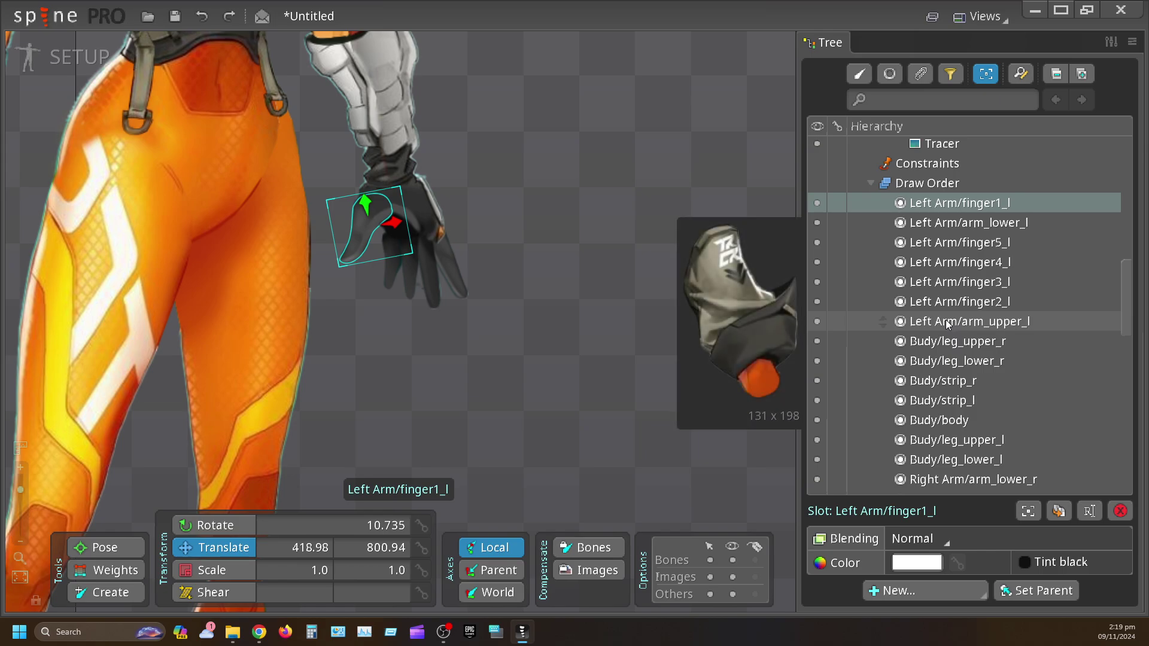
{"action": "mouse_move", "coordinate": [958, 302]}
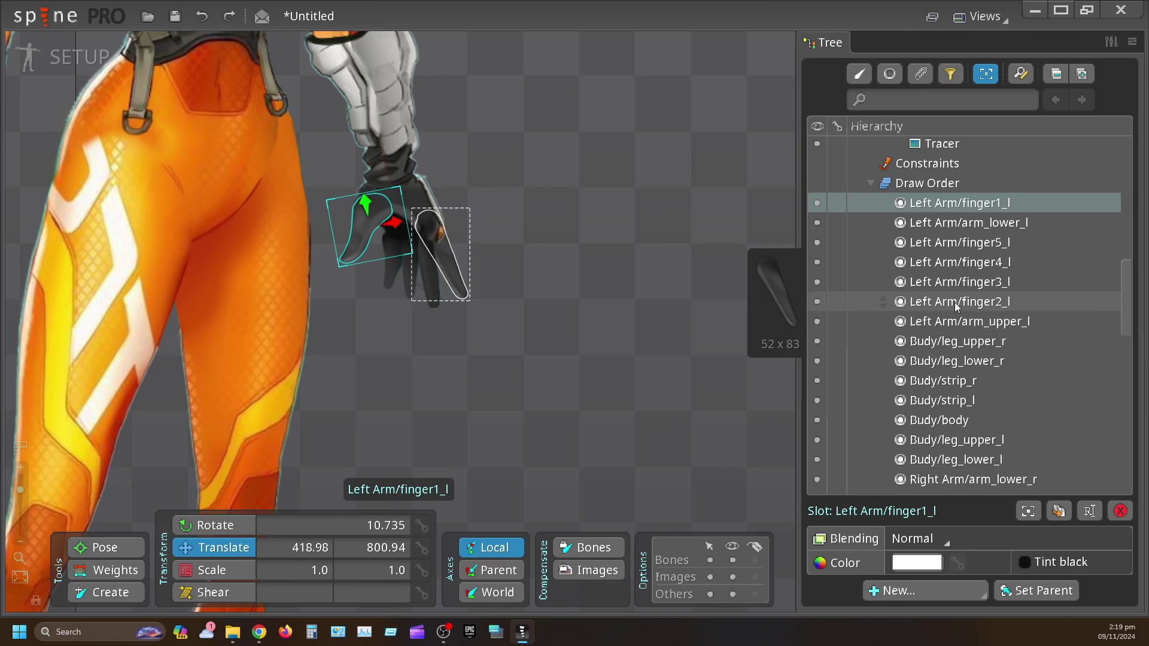
{"action": "left_click_drag", "start_coordinate": [958, 302], "coordinate": [970, 241]}
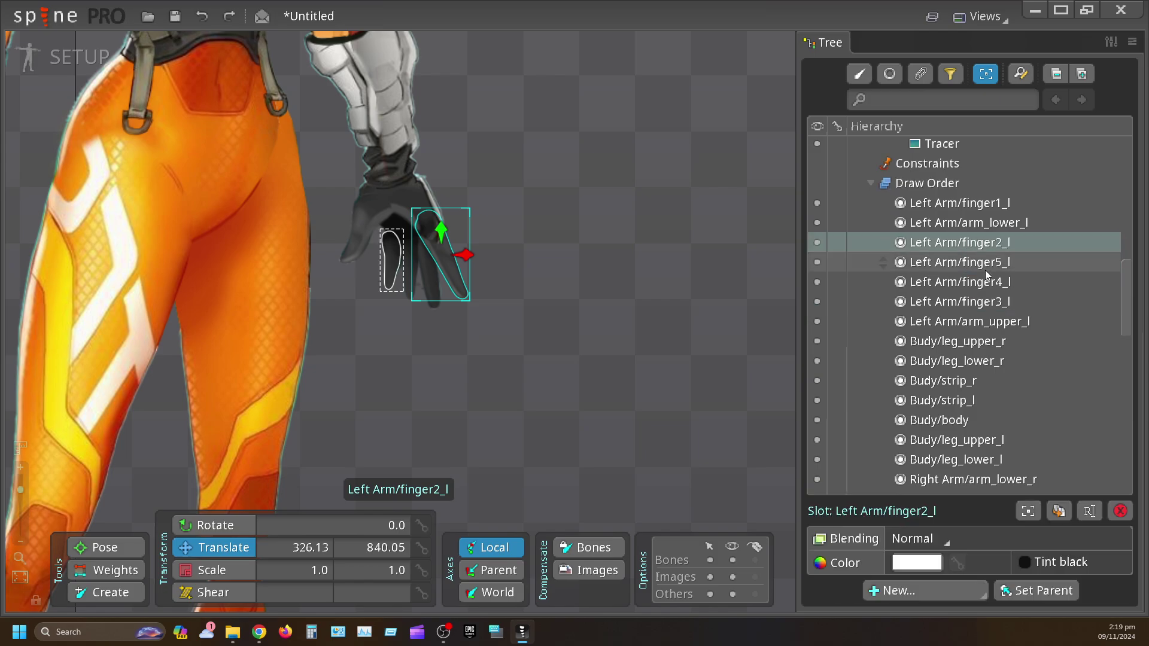
{"action": "left_click_drag", "start_coordinate": [982, 300], "coordinate": [990, 255]}
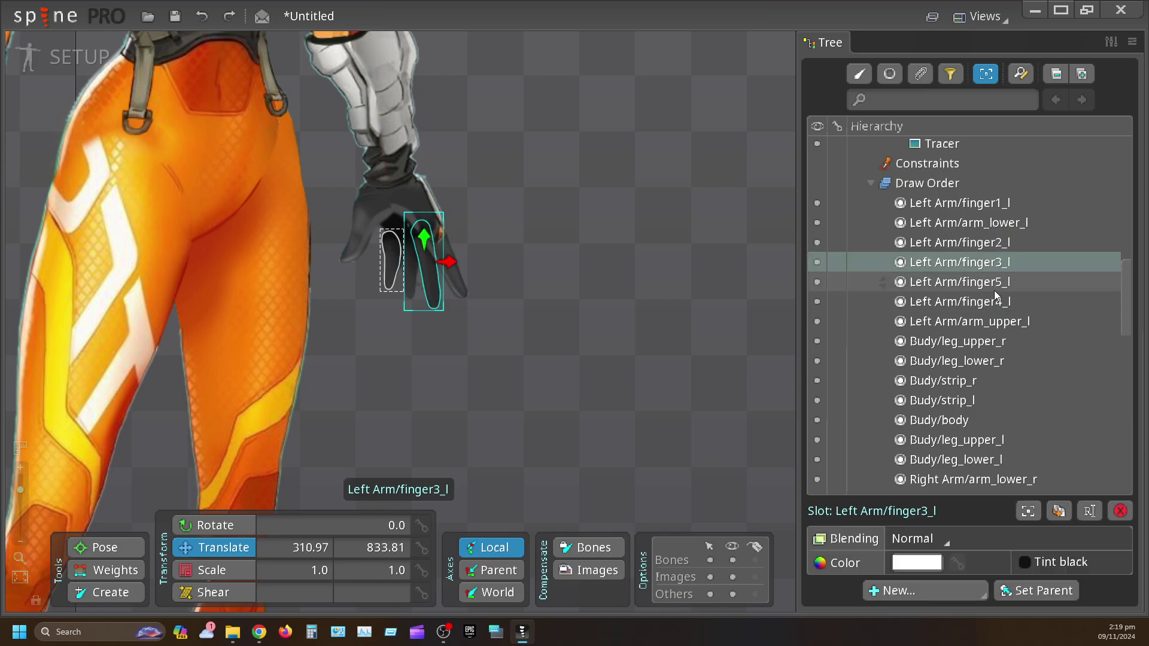
{"action": "left_click_drag", "start_coordinate": [992, 303], "coordinate": [990, 276]}
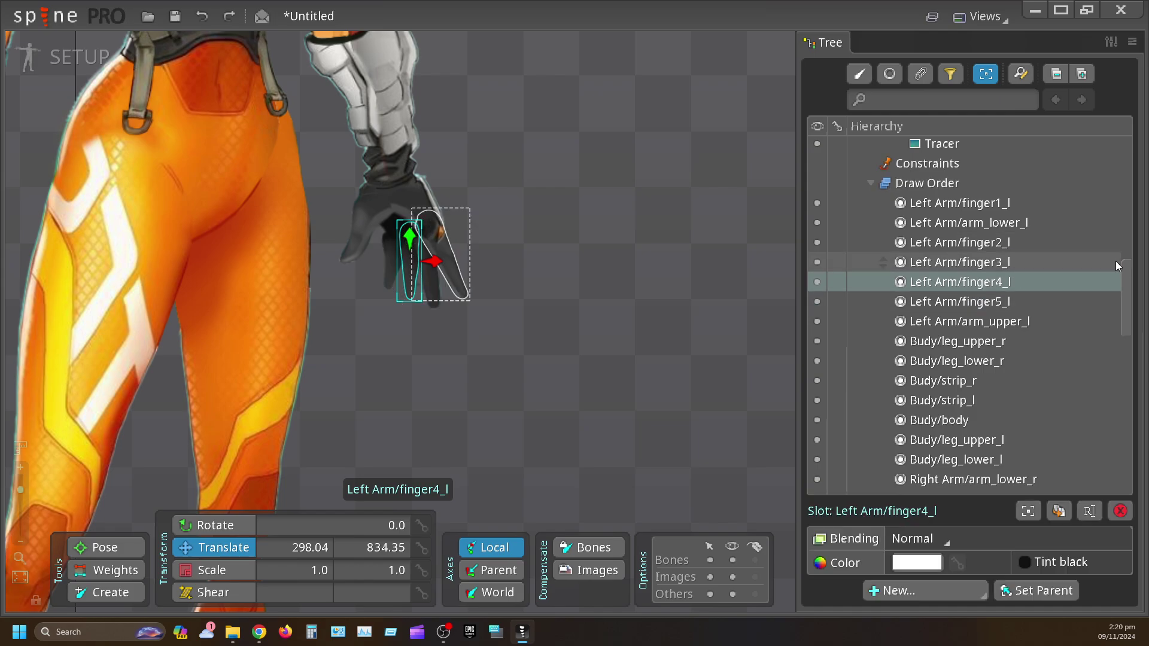
Step: Move finger2_l above arm_lower_l in the draw order, directly below finger1_l
{"action": "scroll", "coordinate": [1128, 275], "scroll_direction": "up", "scroll_amount": 3}
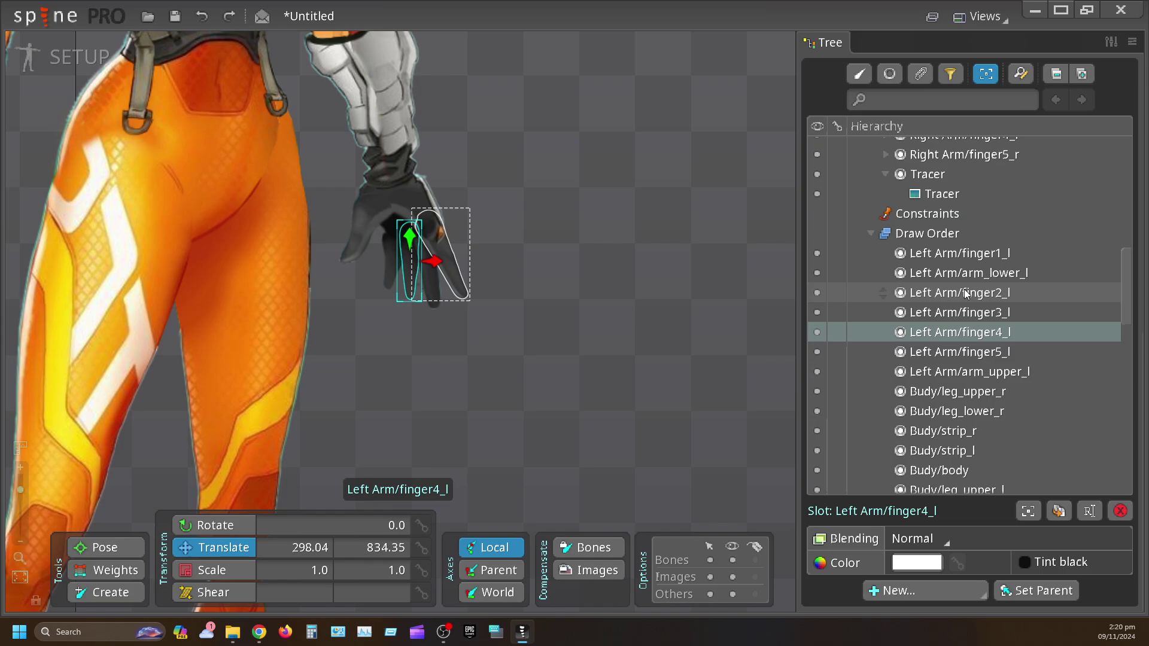
{"action": "left_click_drag", "start_coordinate": [964, 289], "coordinate": [973, 259]}
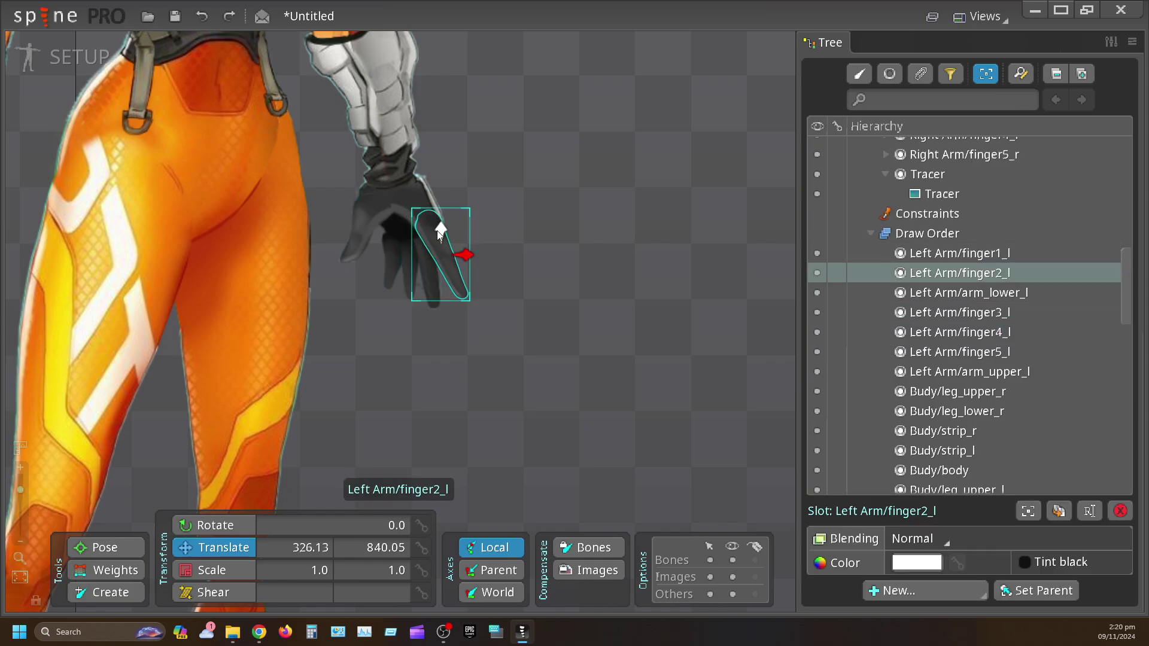
{"action": "left_click", "coordinate": [509, 236]}
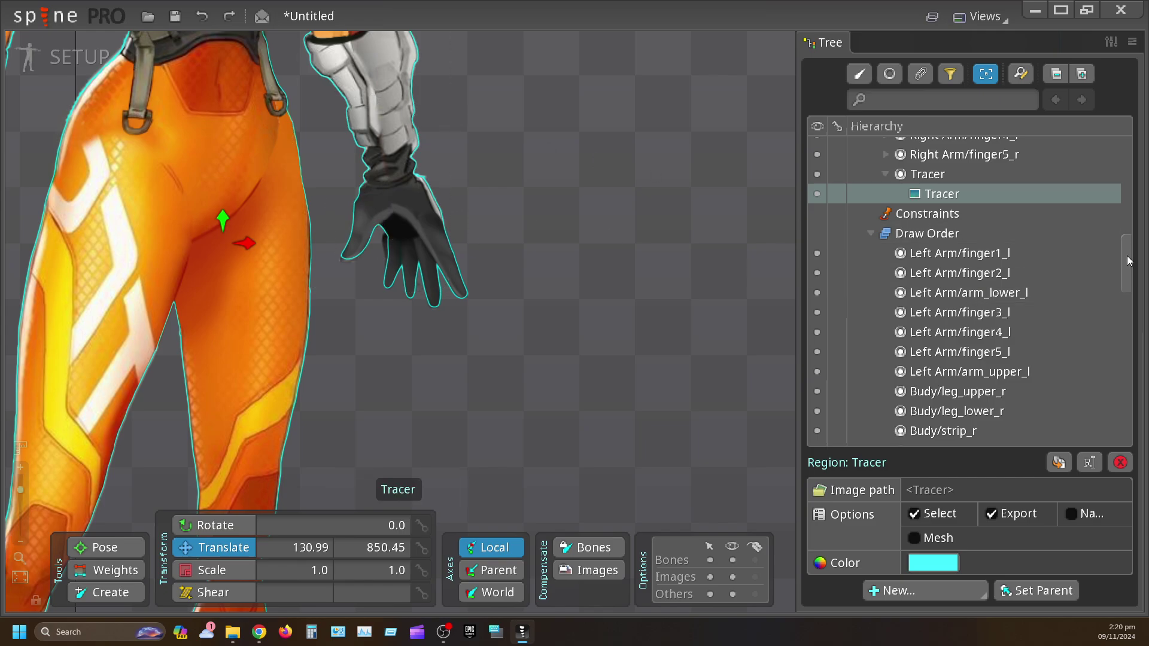
Step: Move all seven Left Arm slots together below Budy/body and above Budy/leg_upper_l in the draw order
{"action": "mouse_move", "coordinate": [1128, 261]}
{"action": "left_mouse_down"}
{"action": "mouse_move", "coordinate": [1123, 287]}
{"action": "mouse_move", "coordinate": [1125, 270]}
{"action": "left_mouse_up"}
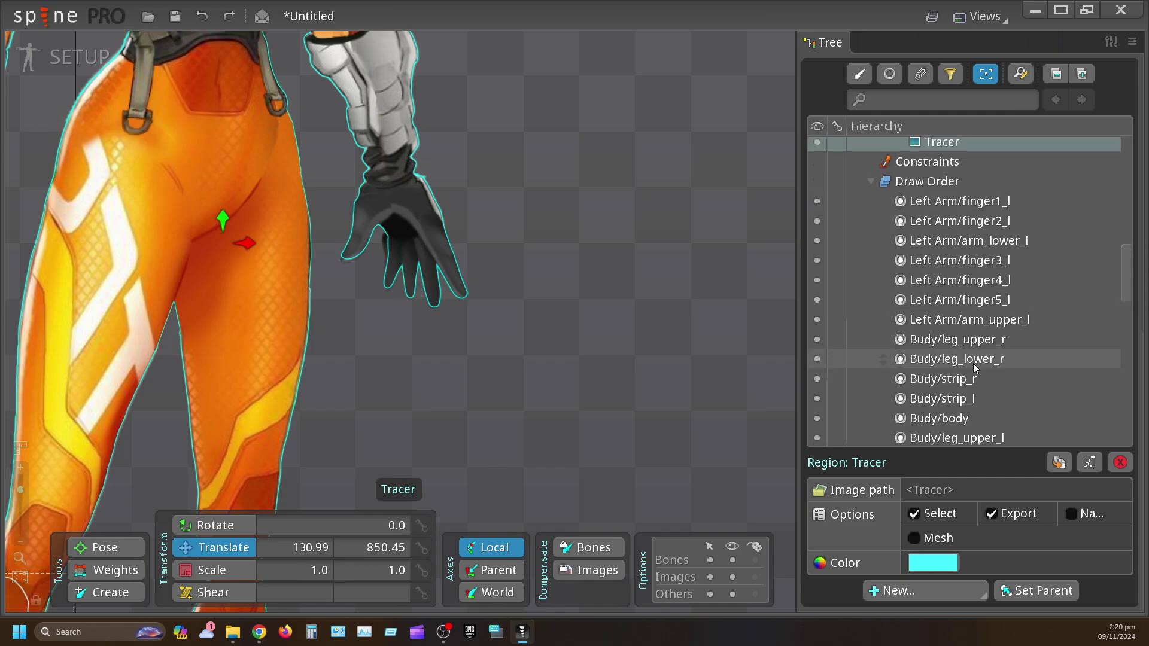
{"action": "left_click", "coordinate": [959, 323]}
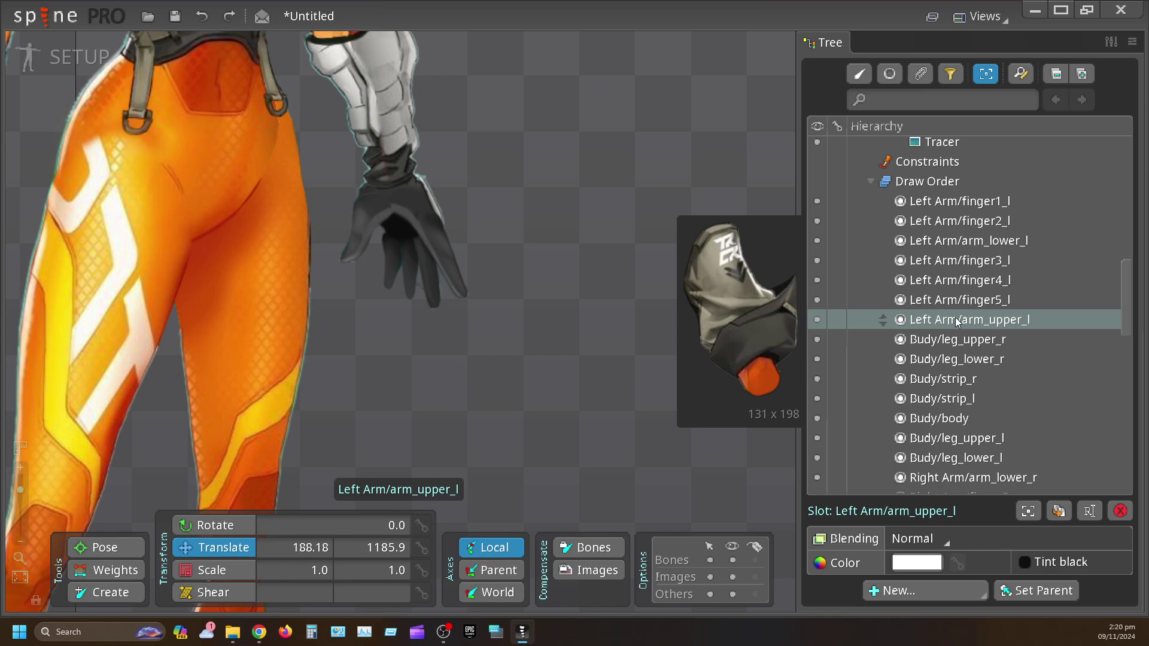
{"action": "left_click", "coordinate": [964, 205], "text": "shift"}
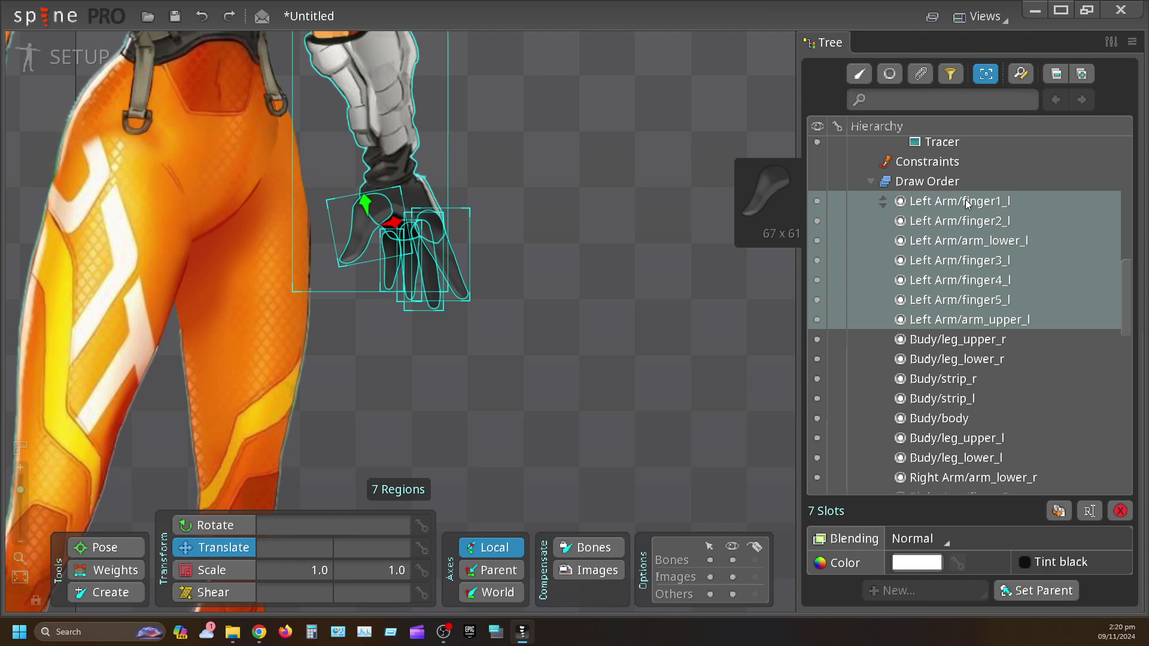
{"action": "mouse_move", "coordinate": [965, 200]}
{"action": "left_mouse_down"}
{"action": "mouse_move", "coordinate": [1000, 396]}
{"action": "mouse_move", "coordinate": [997, 335]}
{"action": "mouse_move", "coordinate": [995, 424]}
{"action": "mouse_move", "coordinate": [996, 326]}
{"action": "left_mouse_up"}
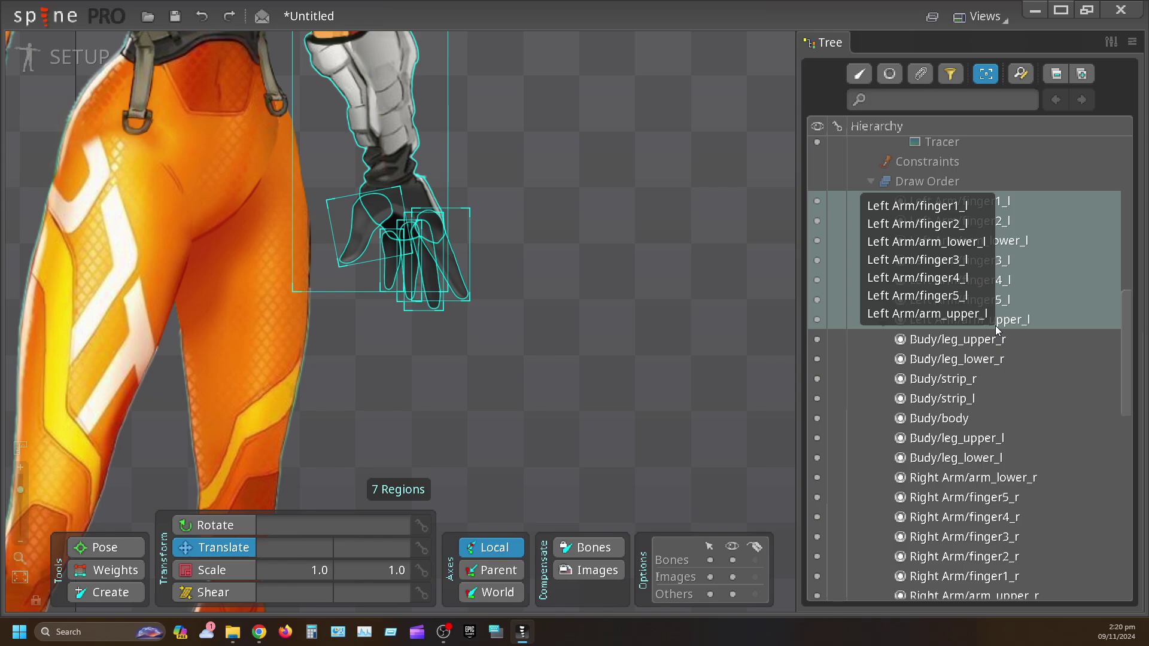
{"action": "left_click_drag", "start_coordinate": [996, 326], "coordinate": [989, 422]}
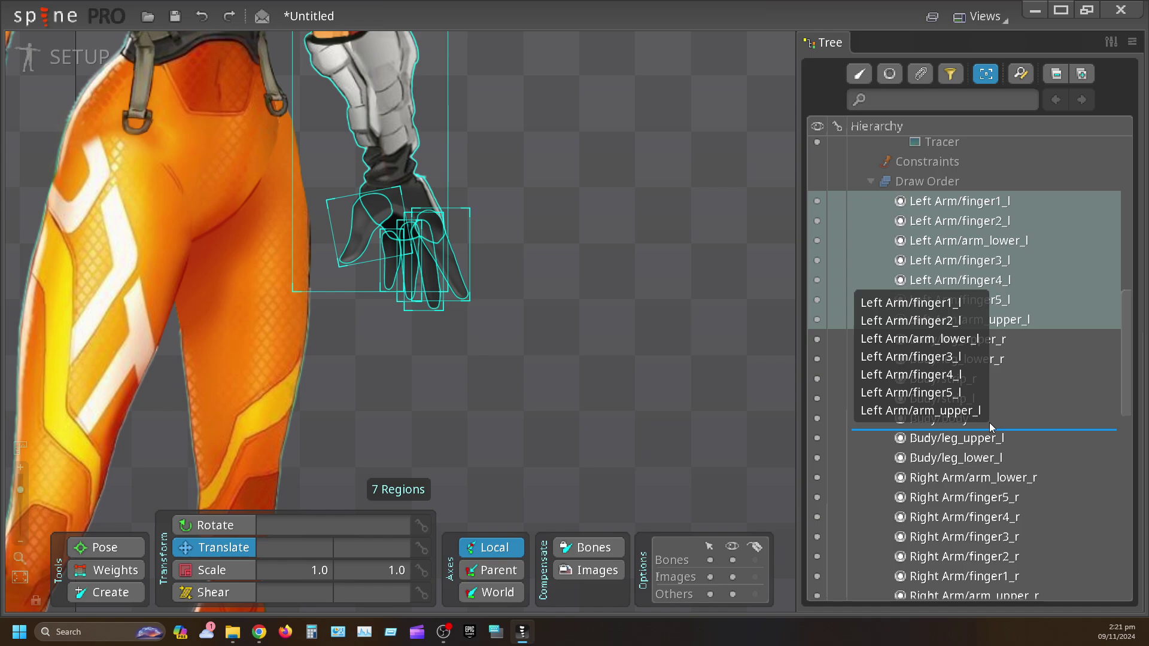
{"action": "left_click_drag", "start_coordinate": [990, 422], "coordinate": [989, 423]}
Step: Inspect the assembled arms, torso and legs against the reference, from close up to the whole figure
{"action": "left_click", "coordinate": [527, 156]}
{"action": "scroll", "coordinate": [526, 160], "scroll_direction": "down", "scroll_amount": 2}
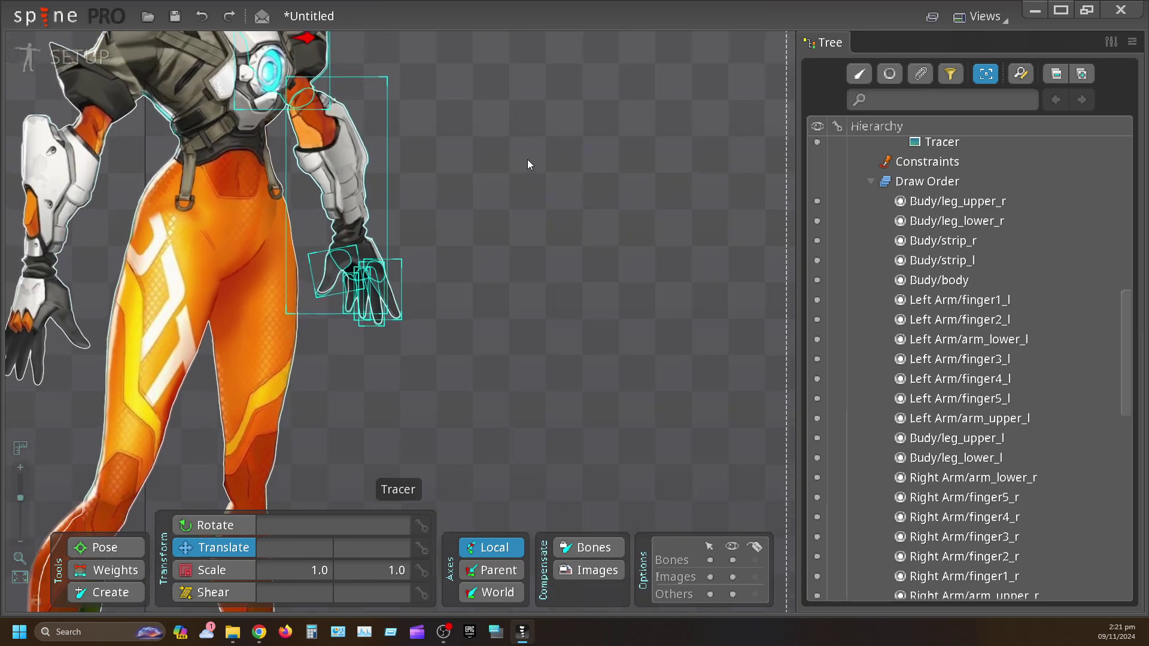
{"action": "scroll", "coordinate": [365, 169], "scroll_direction": "down", "scroll_amount": 3}
{"action": "scroll", "coordinate": [254, 185], "scroll_direction": "up", "scroll_amount": 5}
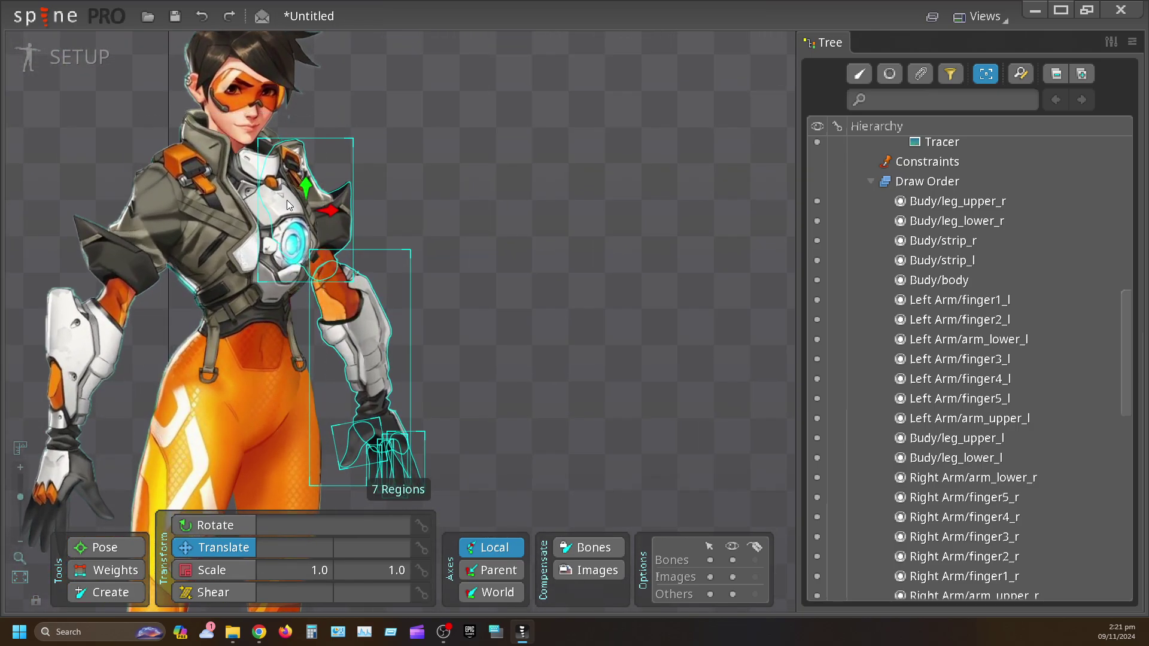
{"action": "left_click_drag", "start_coordinate": [522, 334], "coordinate": [561, 250]}
{"action": "left_click", "coordinate": [444, 228]}
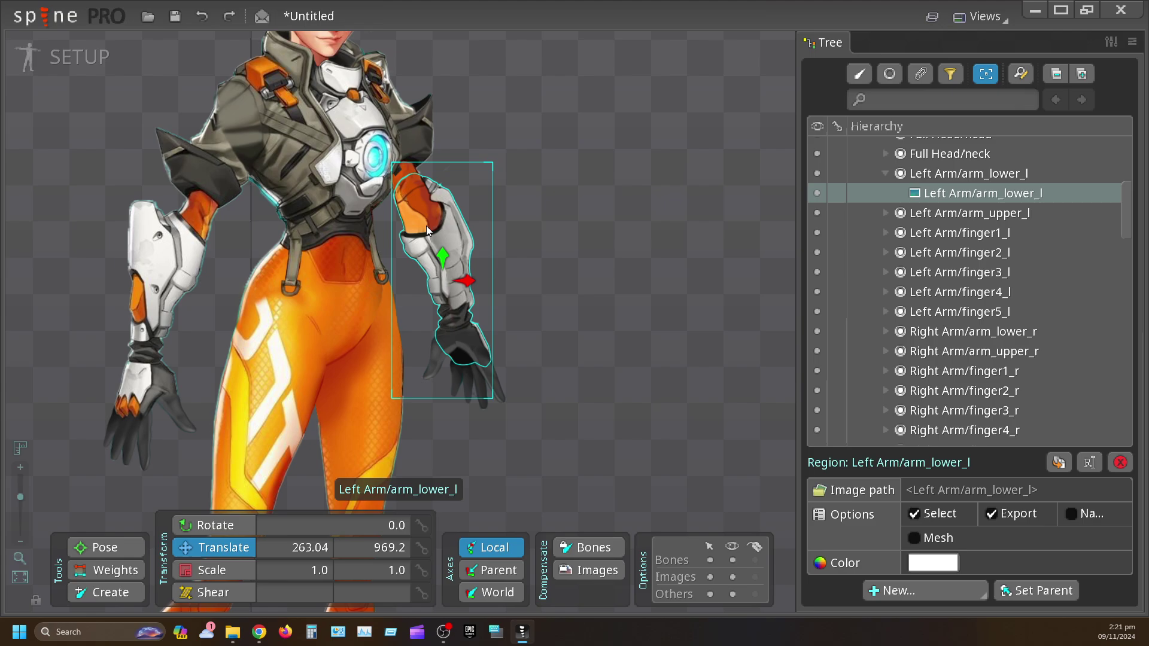
{"action": "left_click_drag", "start_coordinate": [587, 279], "coordinate": [594, 245]}
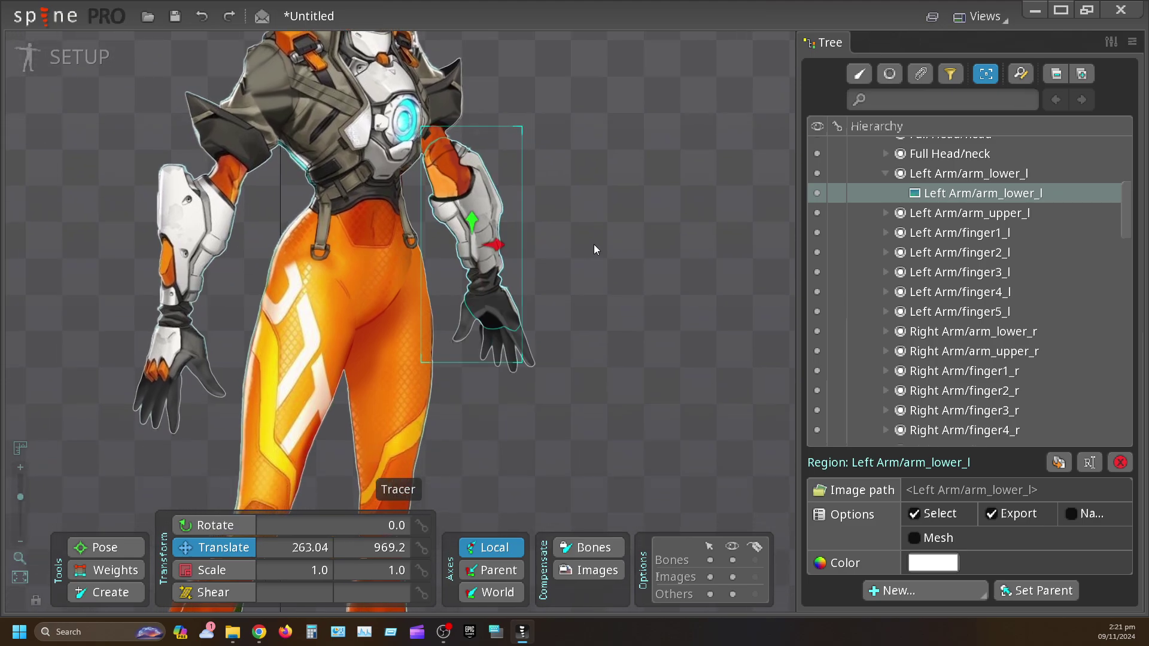
{"action": "left_click", "coordinate": [586, 248]}
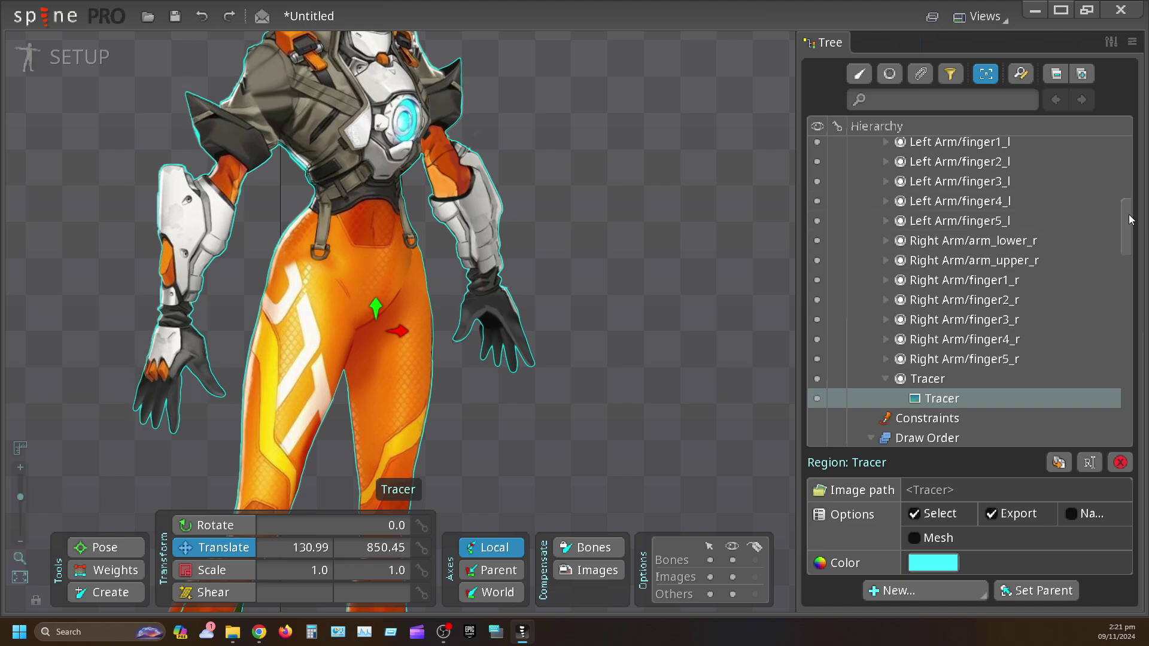
{"action": "scroll", "coordinate": [1130, 220], "scroll_direction": "down", "scroll_amount": 3}
{"action": "scroll", "coordinate": [1131, 220], "scroll_direction": "up", "scroll_amount": 3}
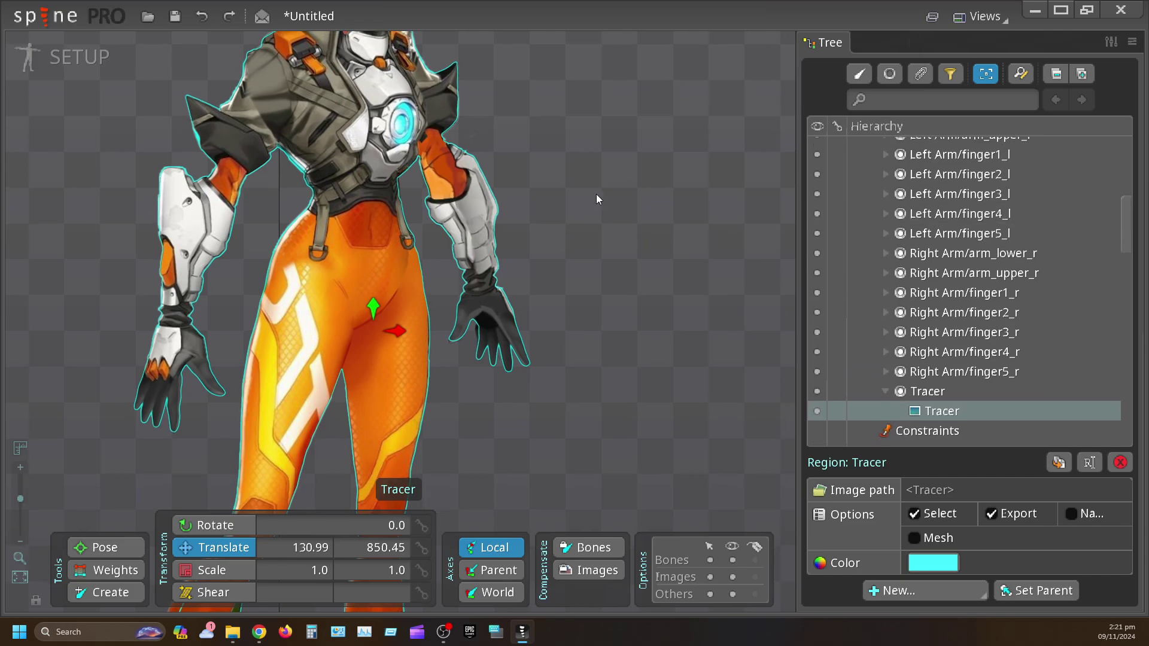
{"action": "scroll", "coordinate": [596, 193], "scroll_direction": "down", "scroll_amount": 3}
{"action": "left_click_drag", "start_coordinate": [550, 216], "coordinate": [479, 220]}
{"action": "left_click_drag", "start_coordinate": [482, 340], "coordinate": [564, 120]}
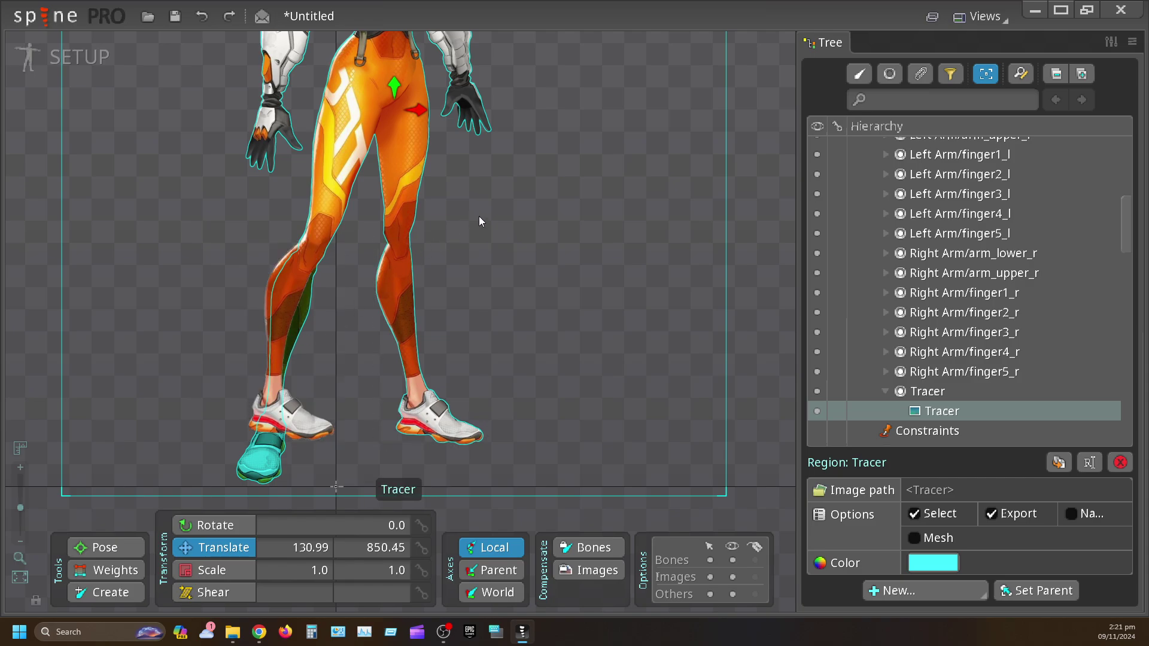
{"action": "left_click_drag", "start_coordinate": [479, 216], "coordinate": [512, 361]}
{"action": "scroll", "coordinate": [511, 362], "scroll_direction": "down", "scroll_amount": 5}
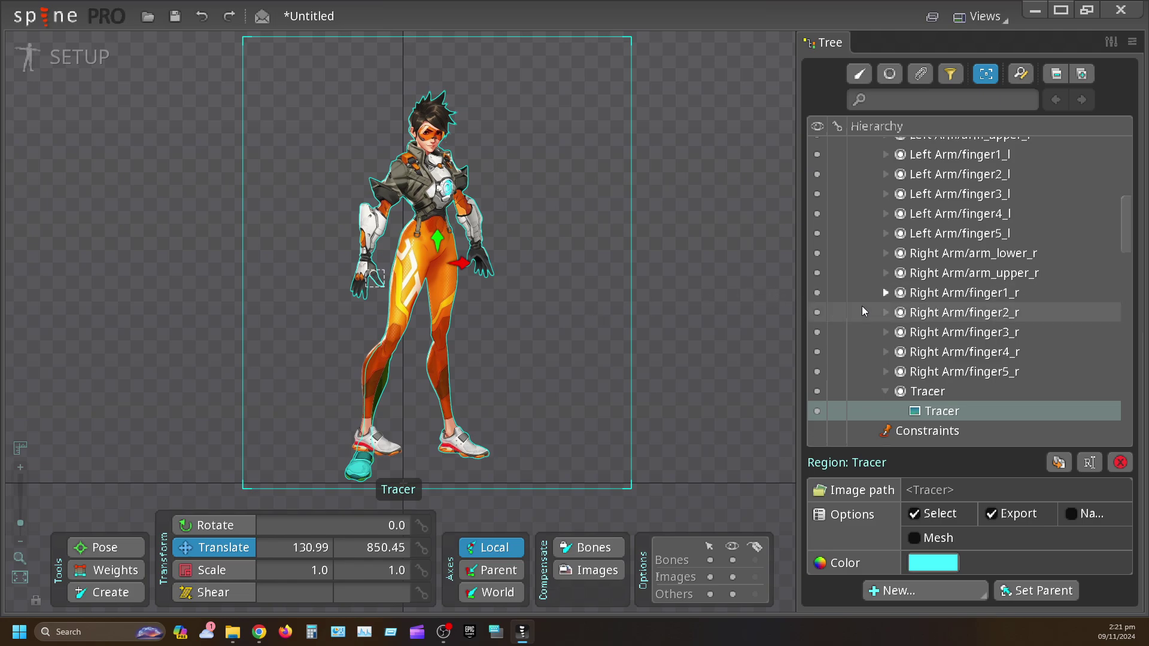
Step: Hide the full-body Tracer reference image and delete the Tracer slot with its attachments
{"action": "left_click", "coordinate": [819, 412]}
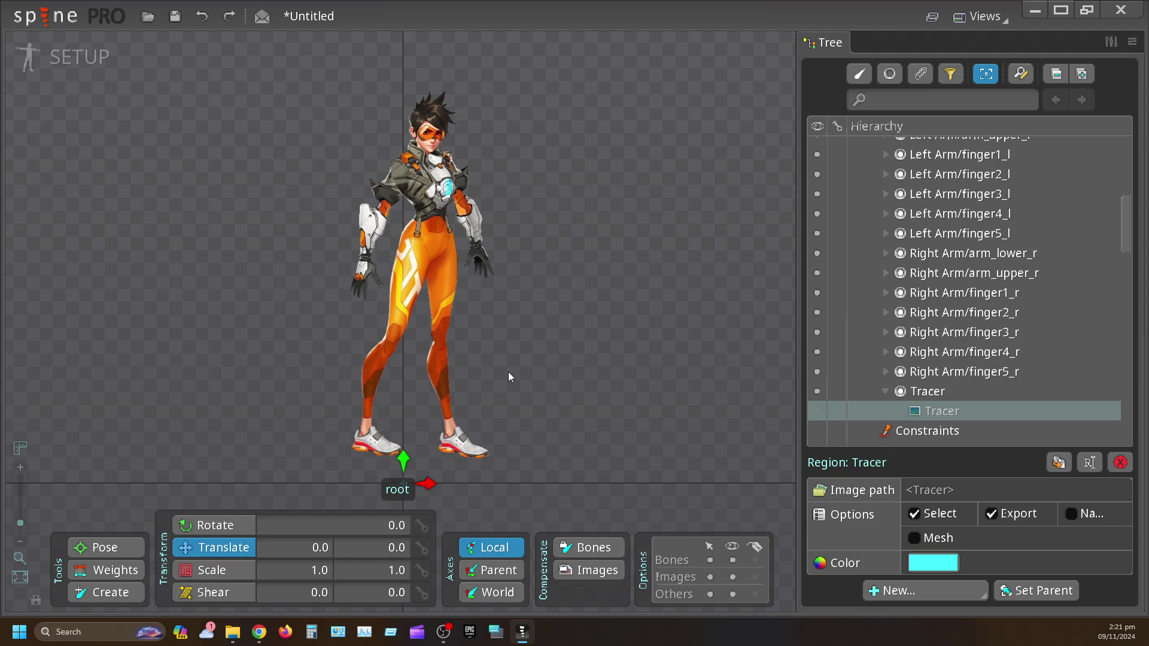
{"action": "left_click", "coordinate": [885, 390]}
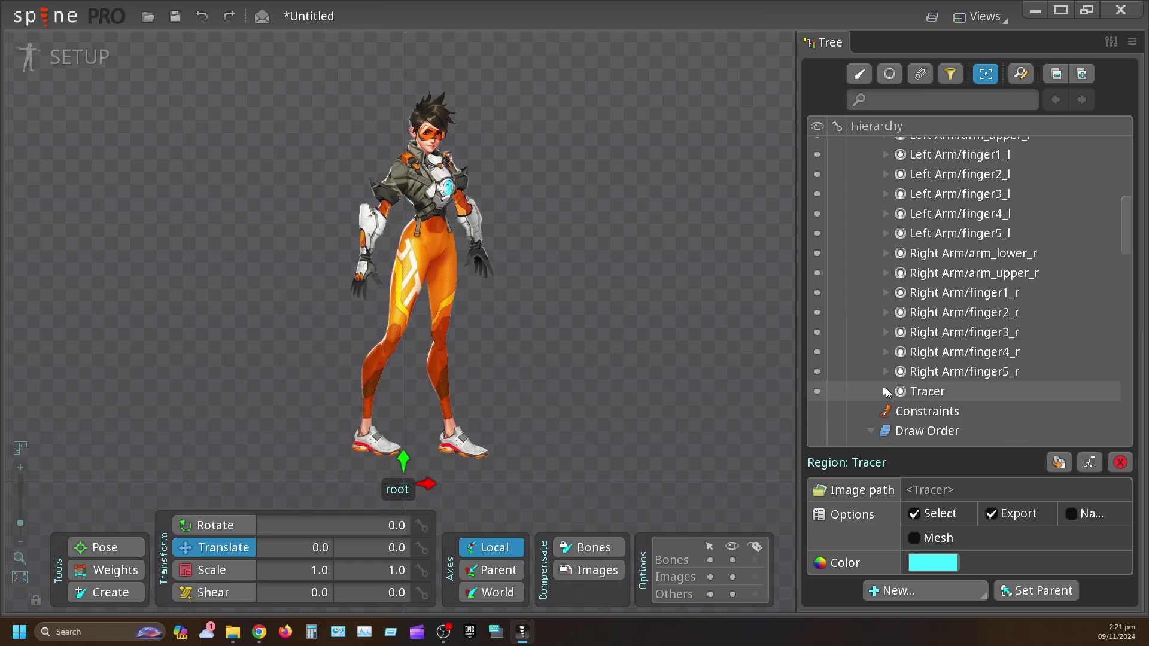
{"action": "left_click", "coordinate": [931, 390]}
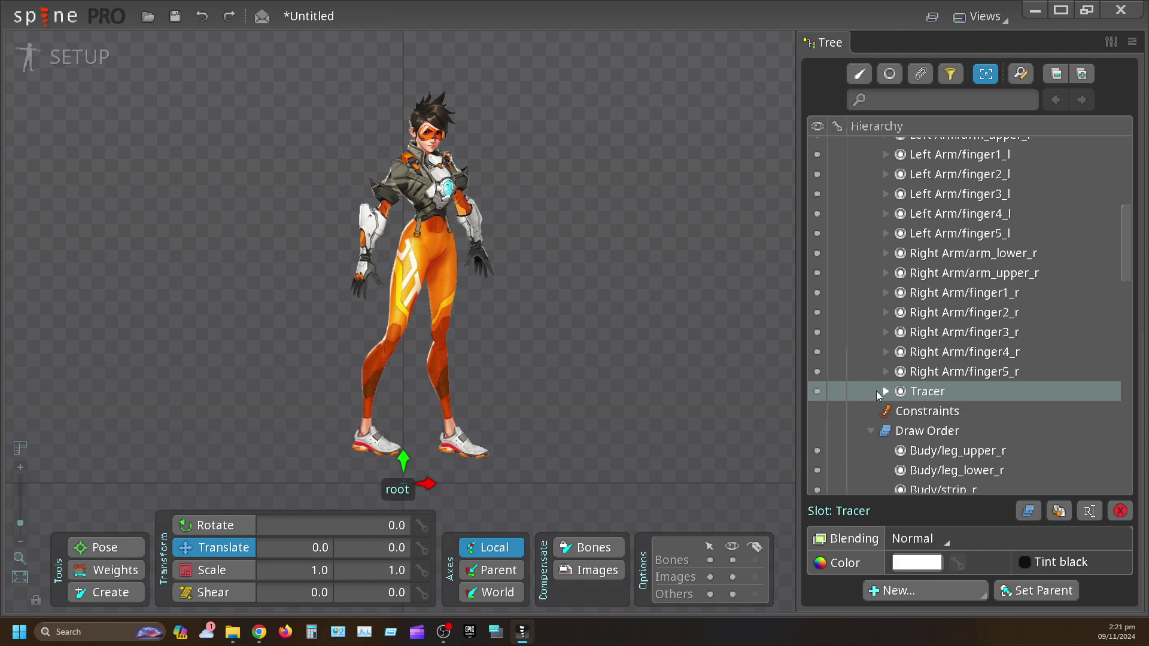
{"action": "left_click", "coordinate": [1122, 511]}
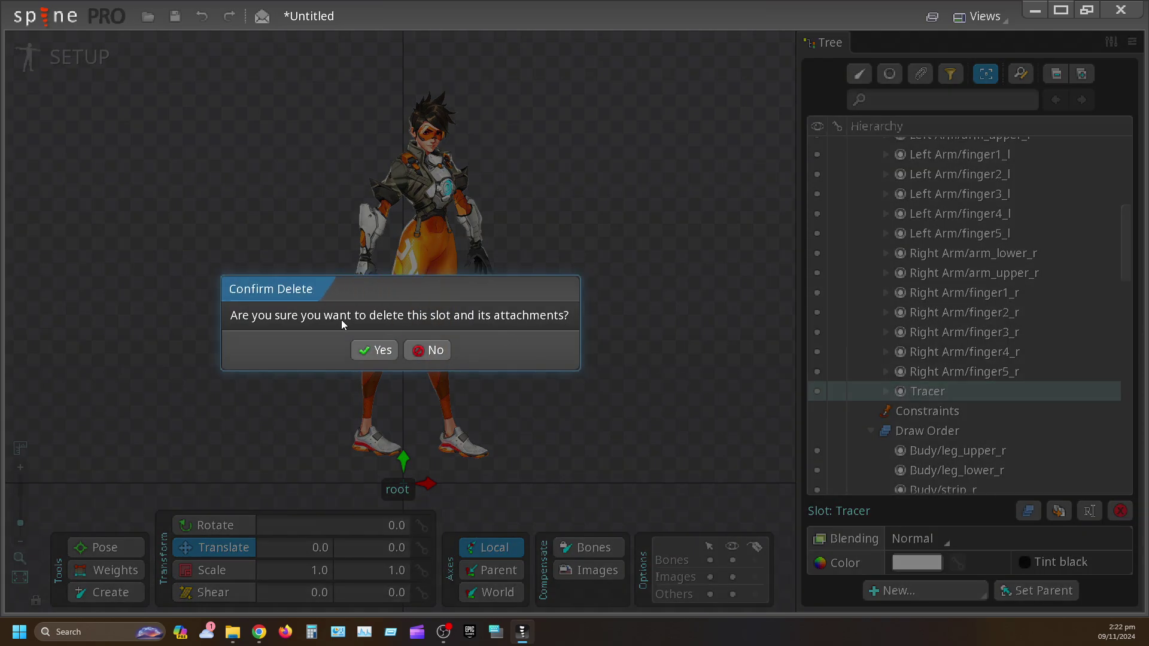
{"action": "left_click", "coordinate": [377, 351]}
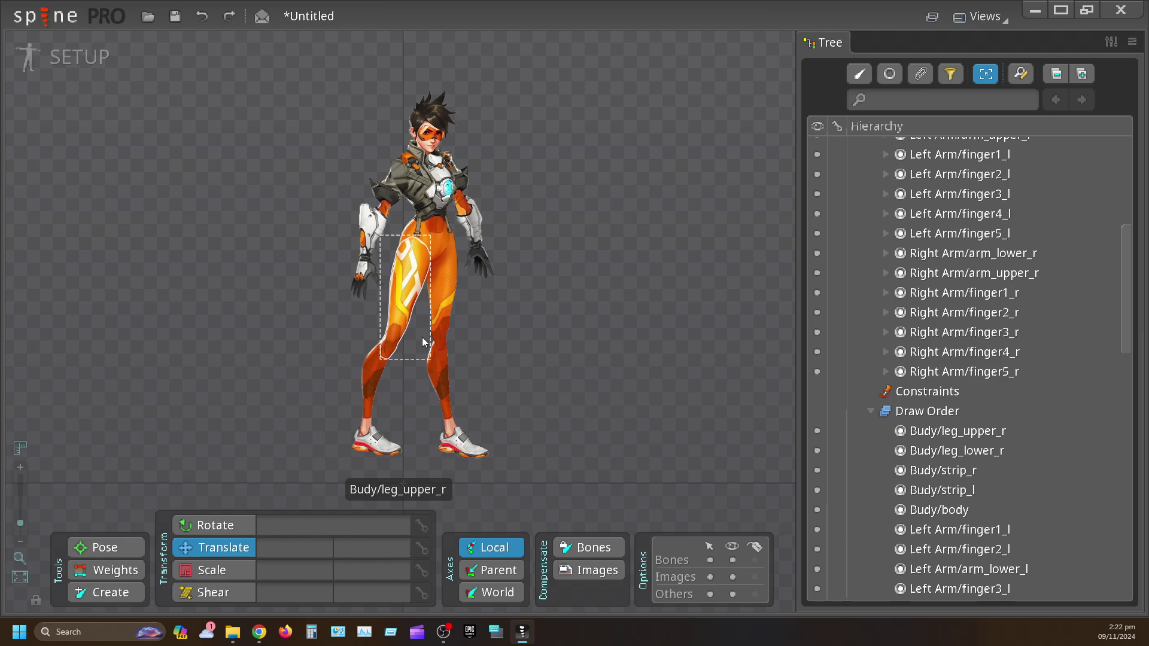